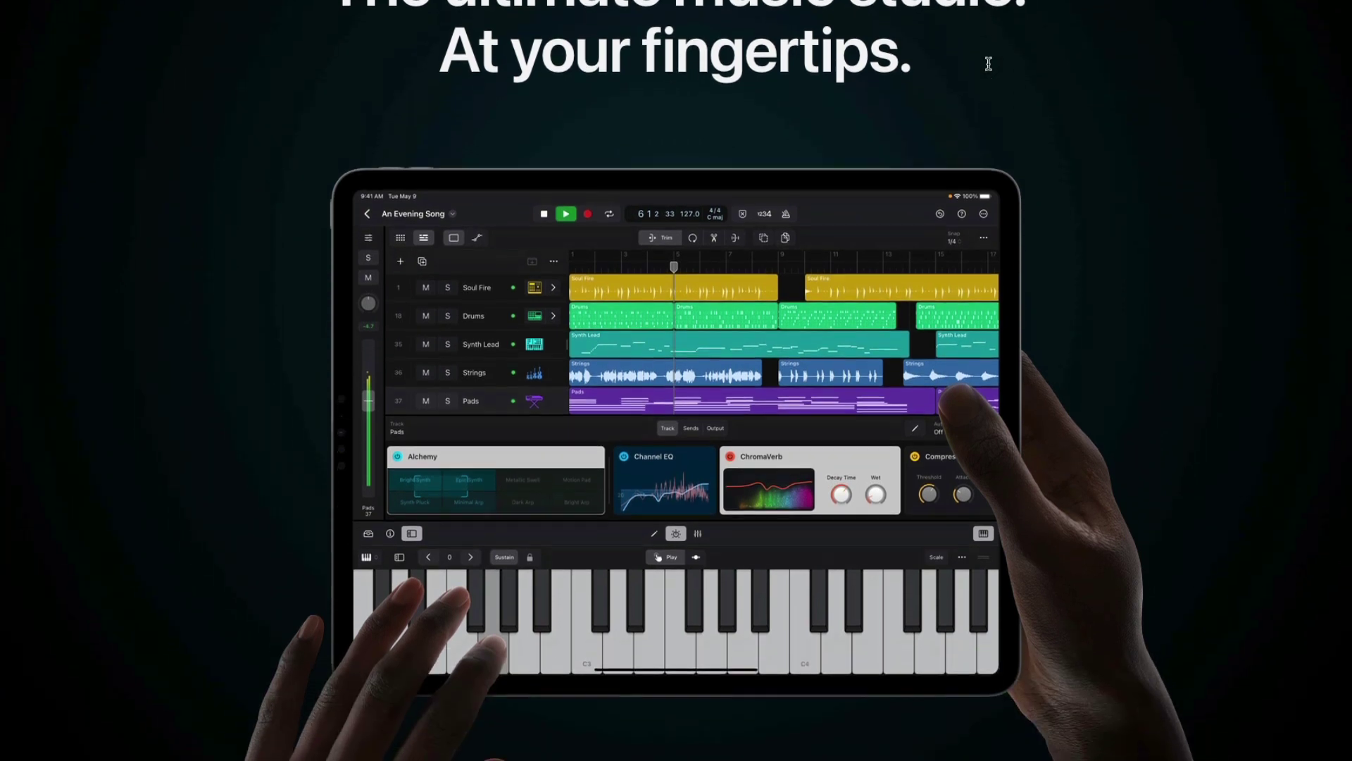
Scroll down the Logic Pro for iPad page to the touch features carousel
scroll(988, 66, down, 1)
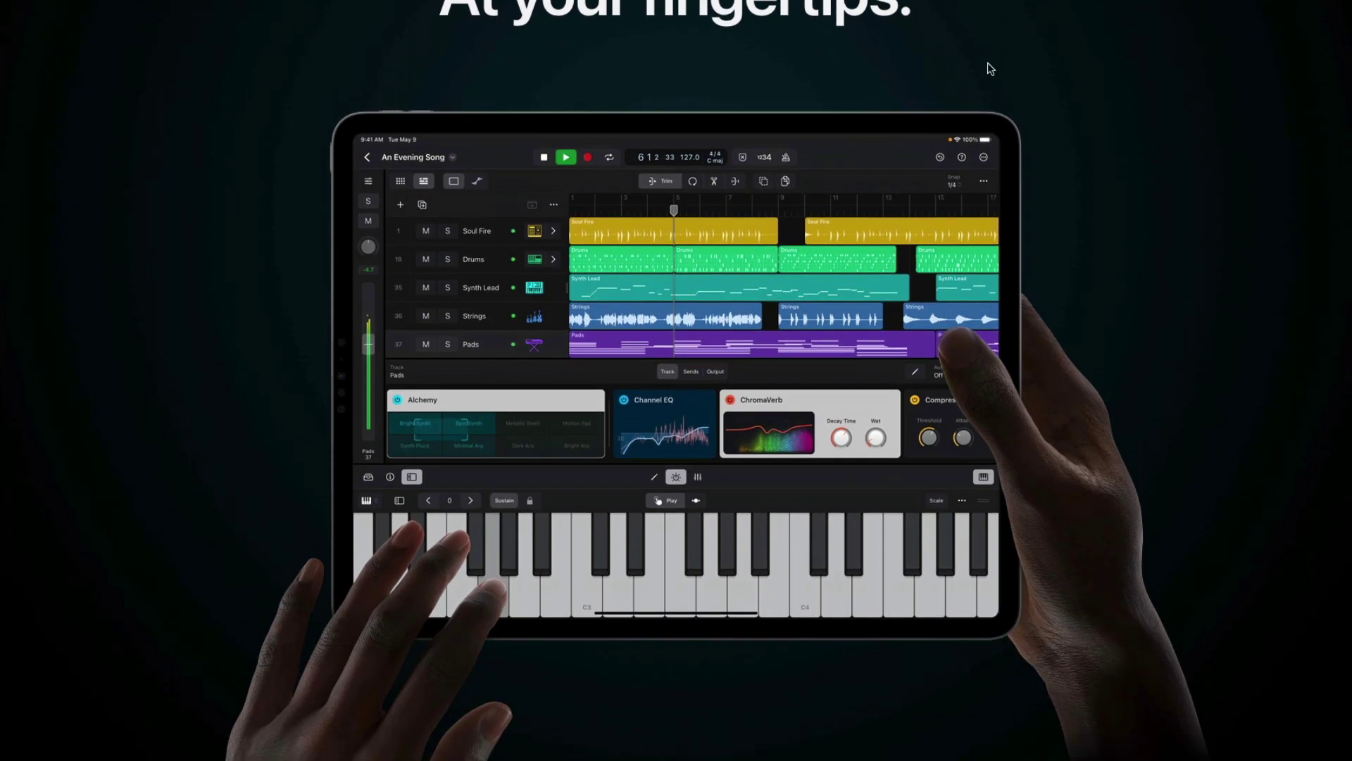
scroll(988, 66, down, 2)
scroll(989, 66, down, 10)
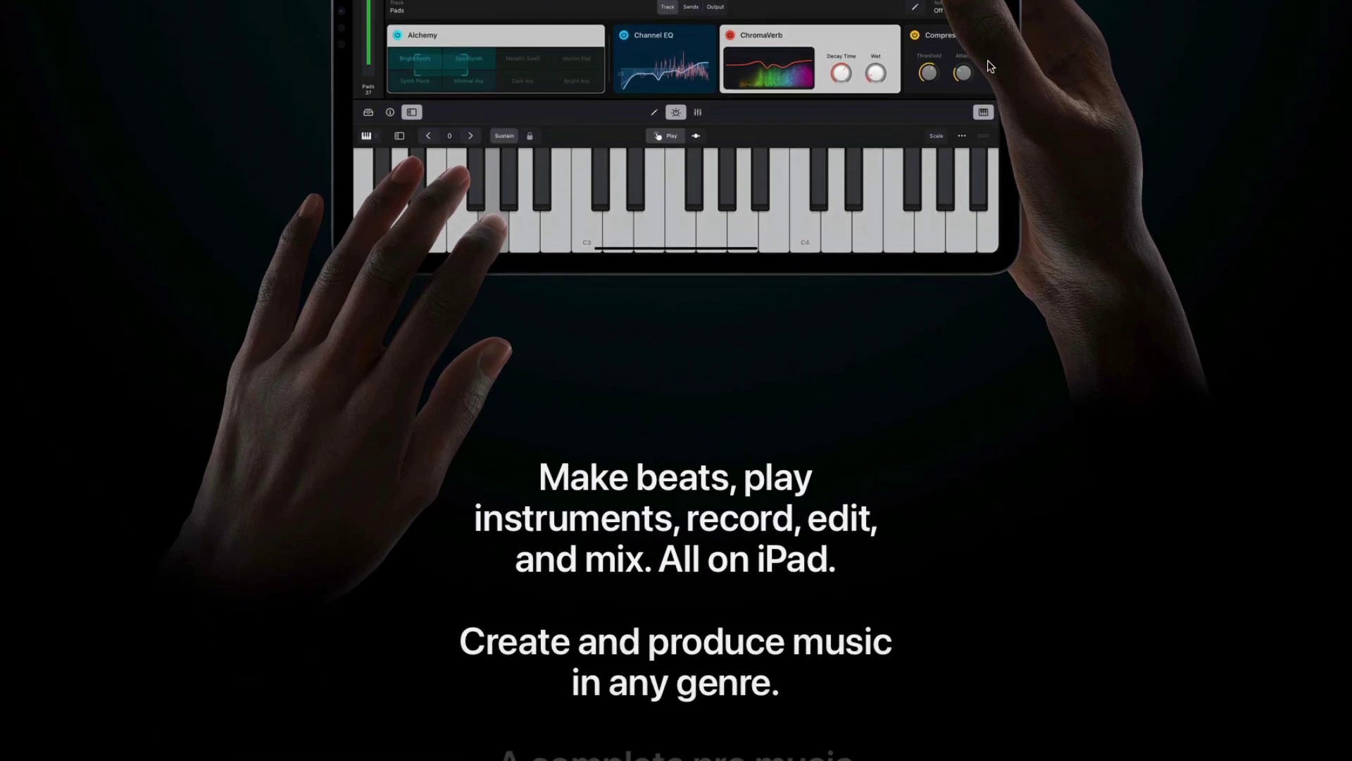
scroll(988, 62, down, 10)
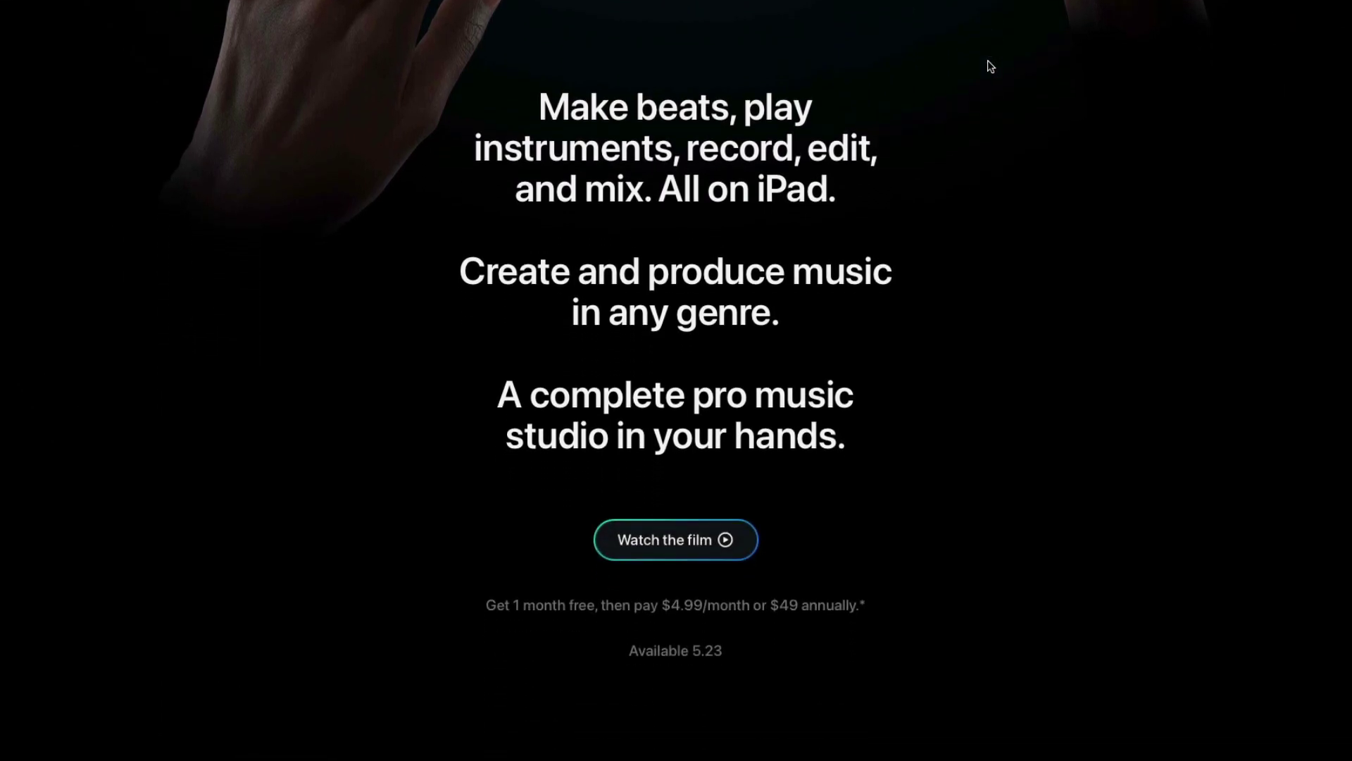
scroll(990, 66, down, 14)
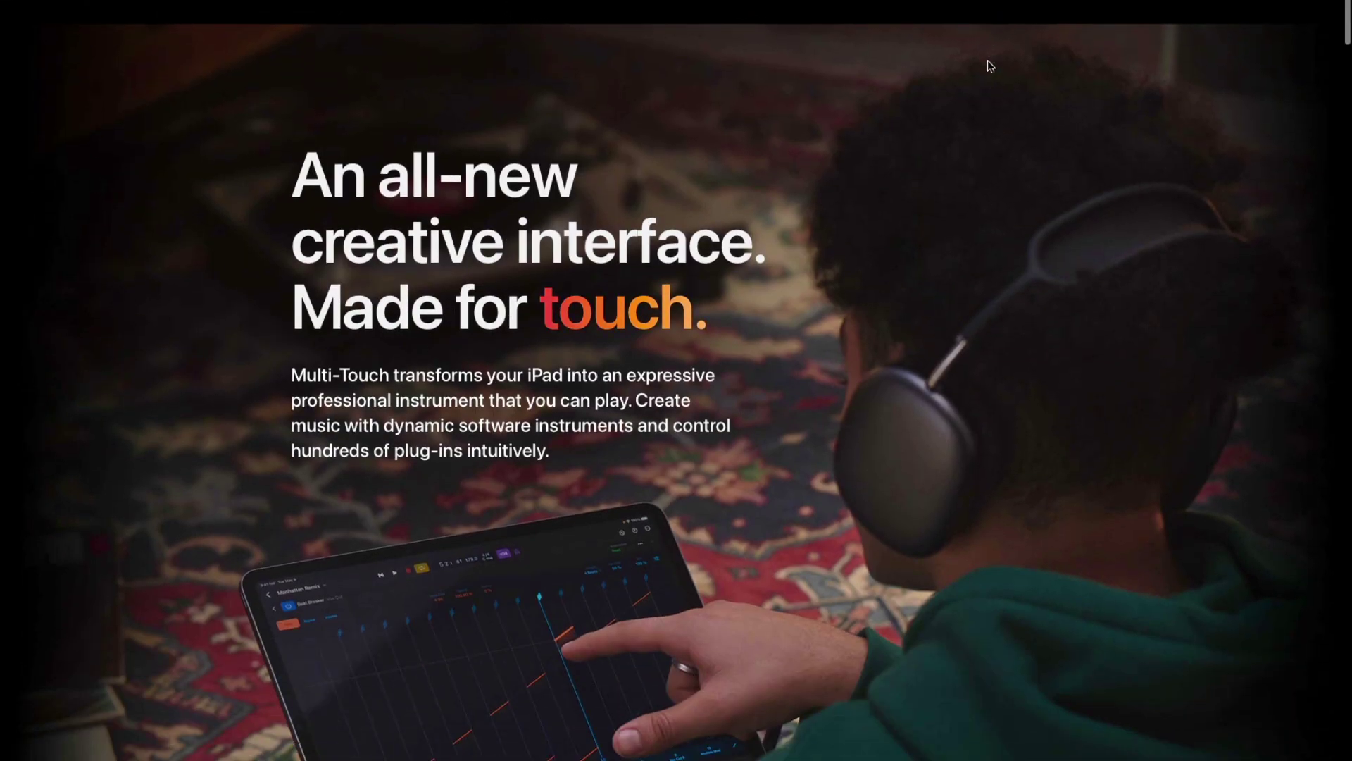
scroll(990, 65, down, 2)
scroll(990, 66, down, 1)
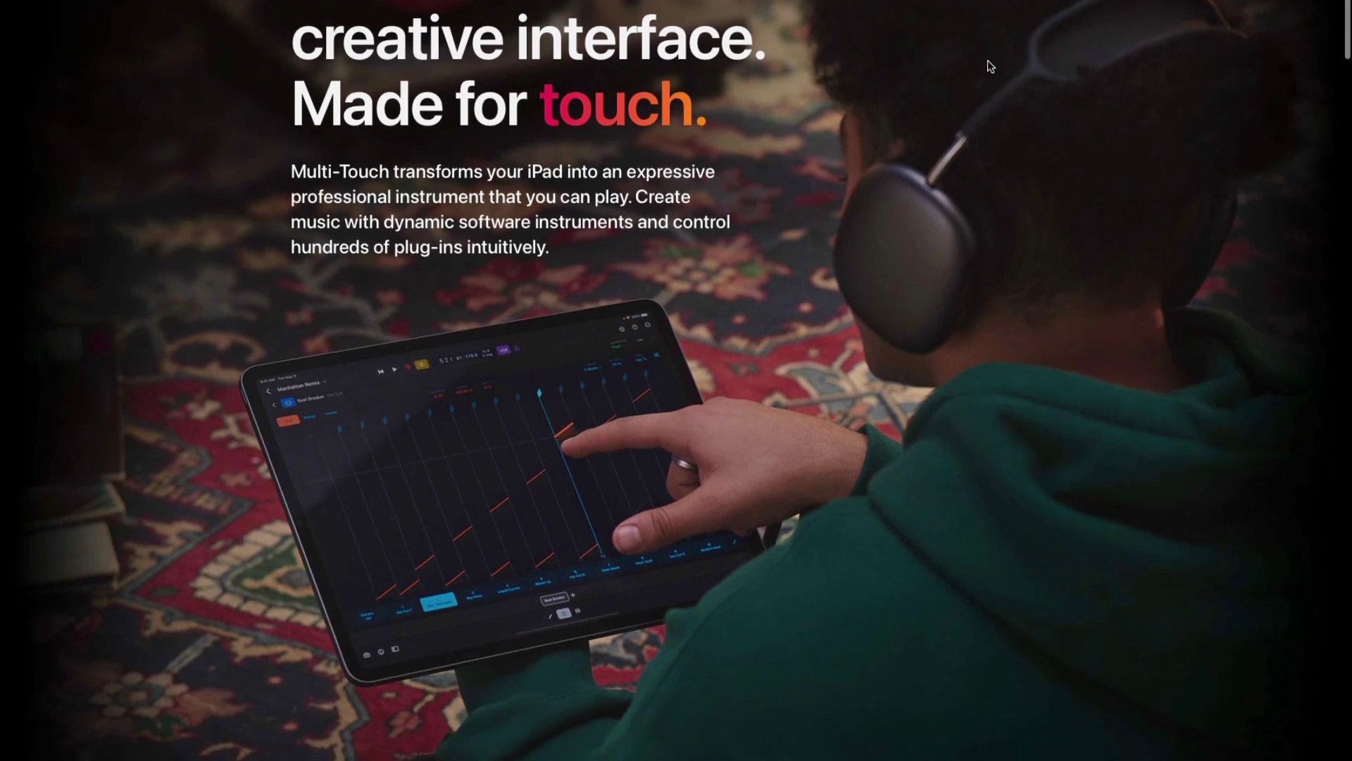
scroll(990, 65, down, 5)
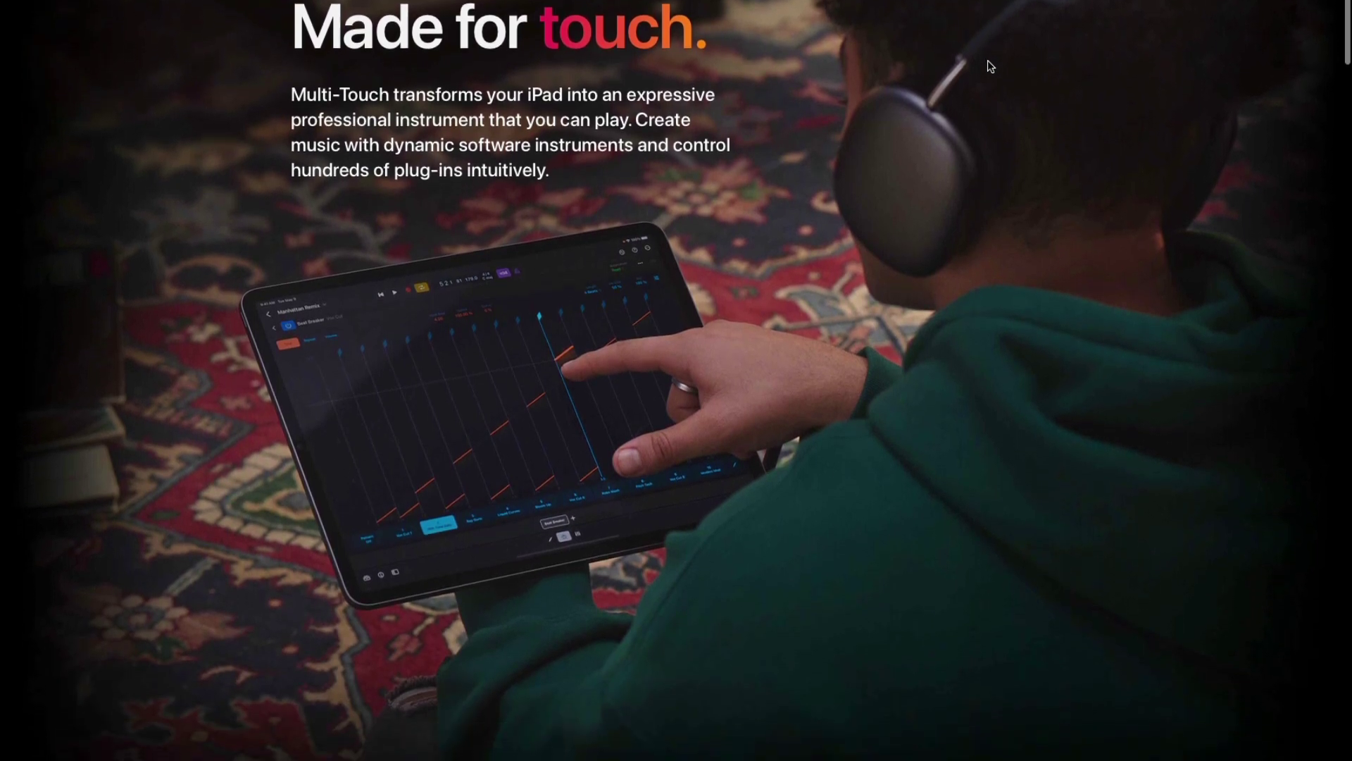
scroll(990, 66, down, 13)
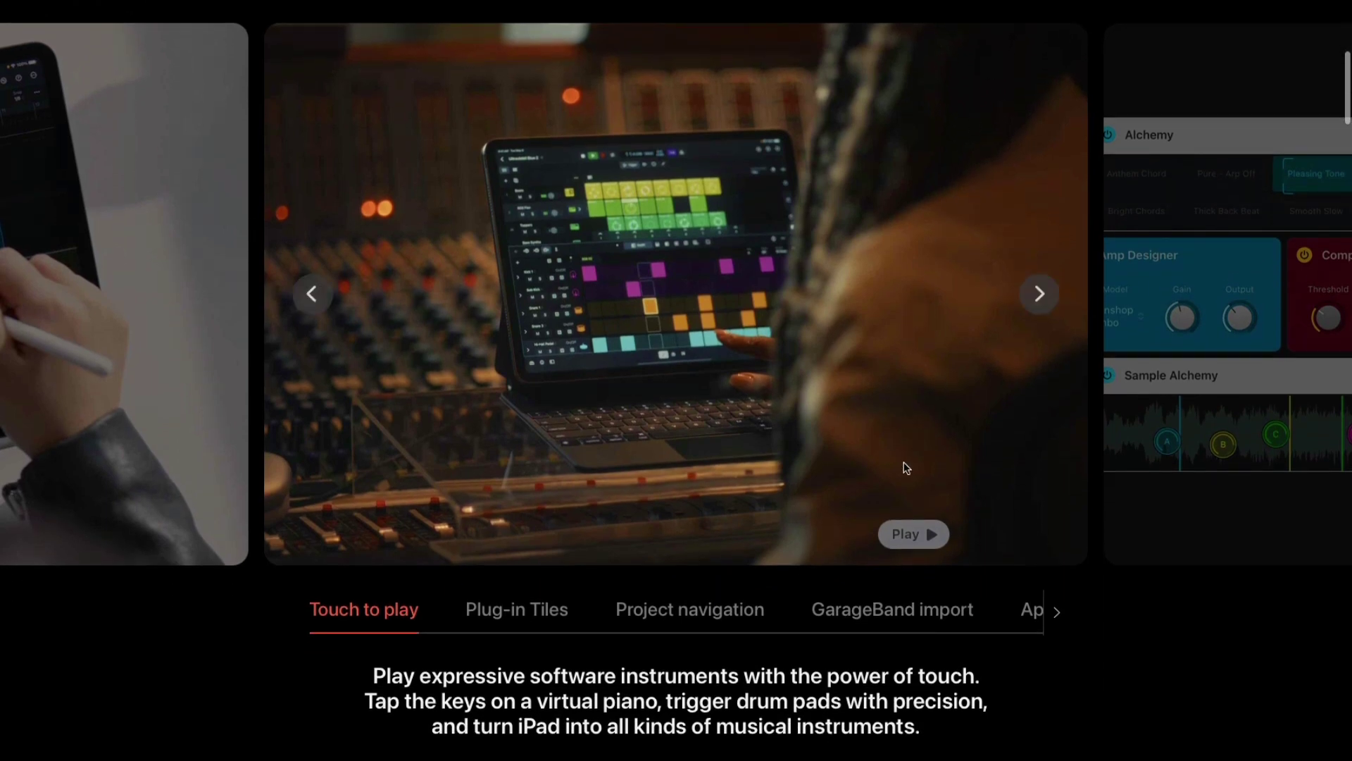
View the Plug-in Tiles, Project navigation, GarageBand import and Apple Pencil and keyboard slides
click(565, 611)
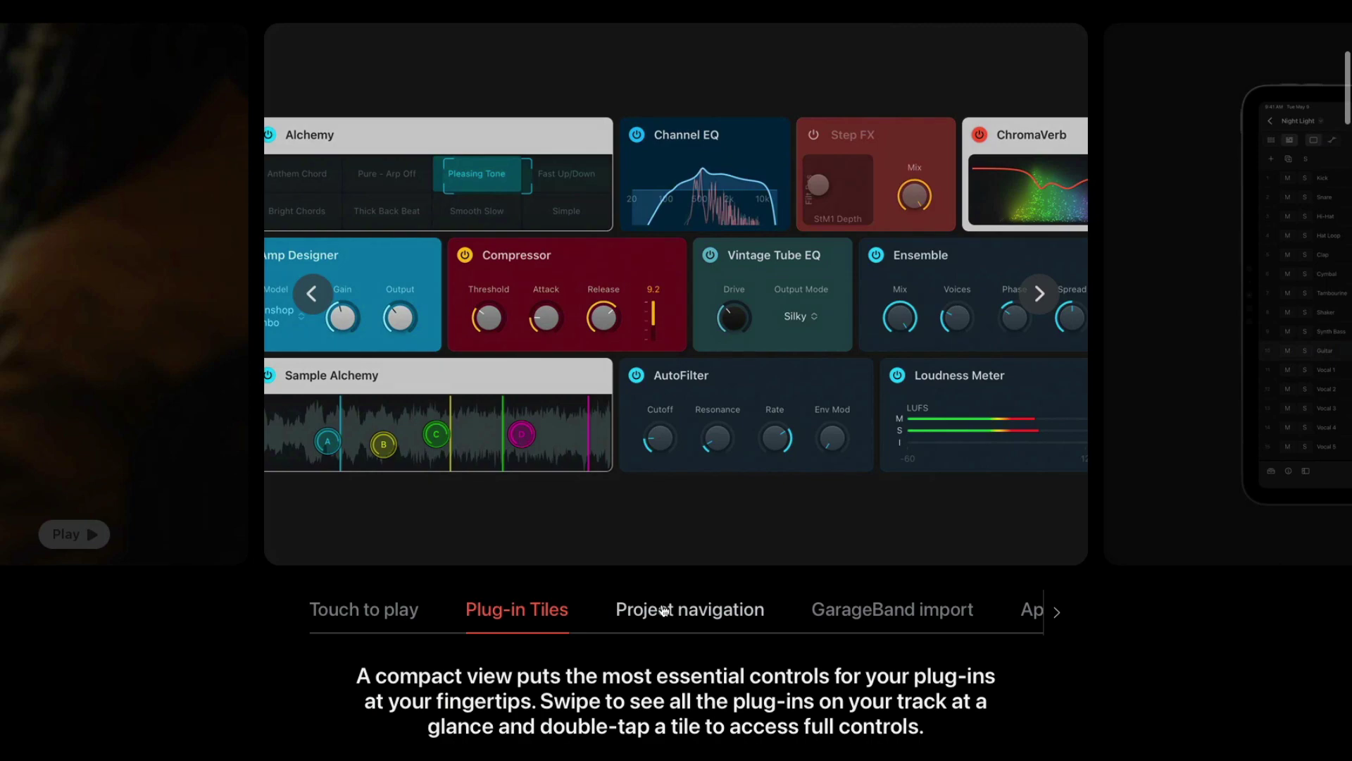
click(664, 609)
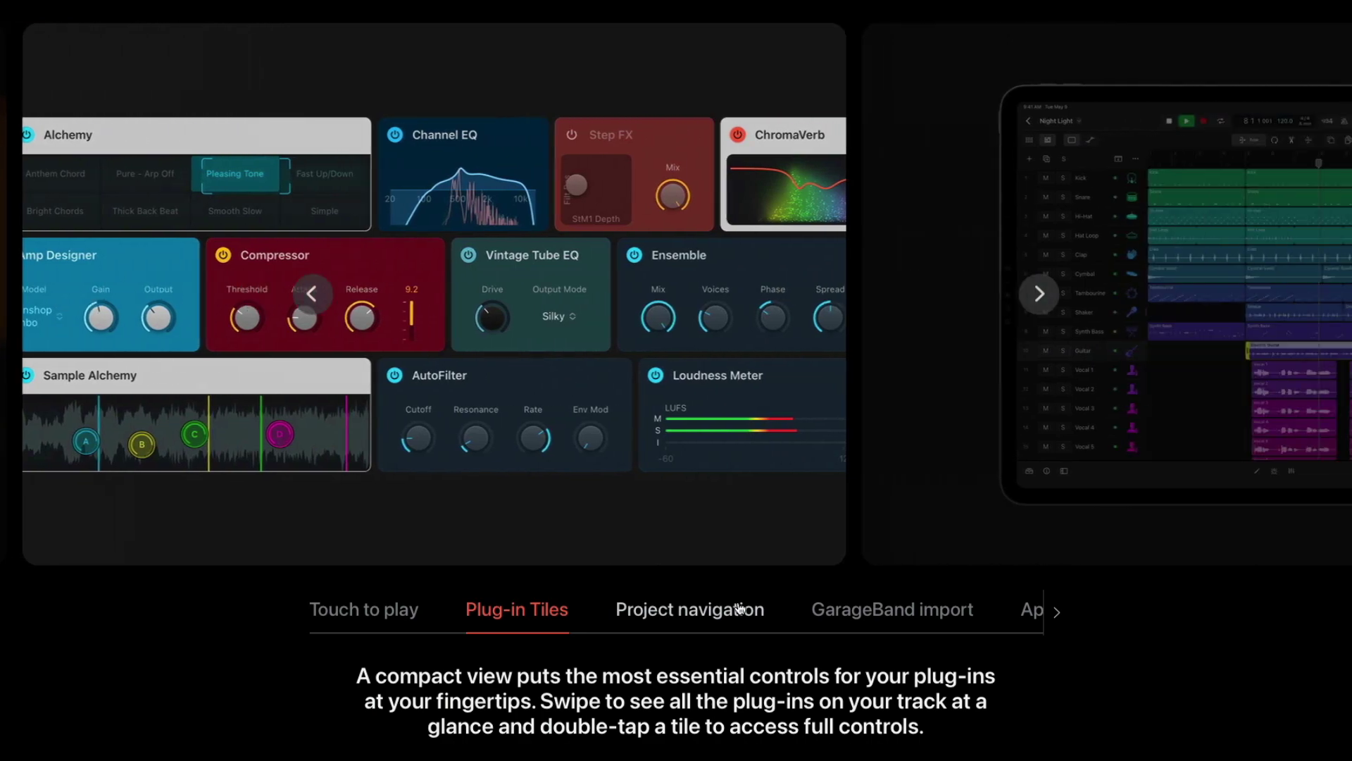
click(872, 607)
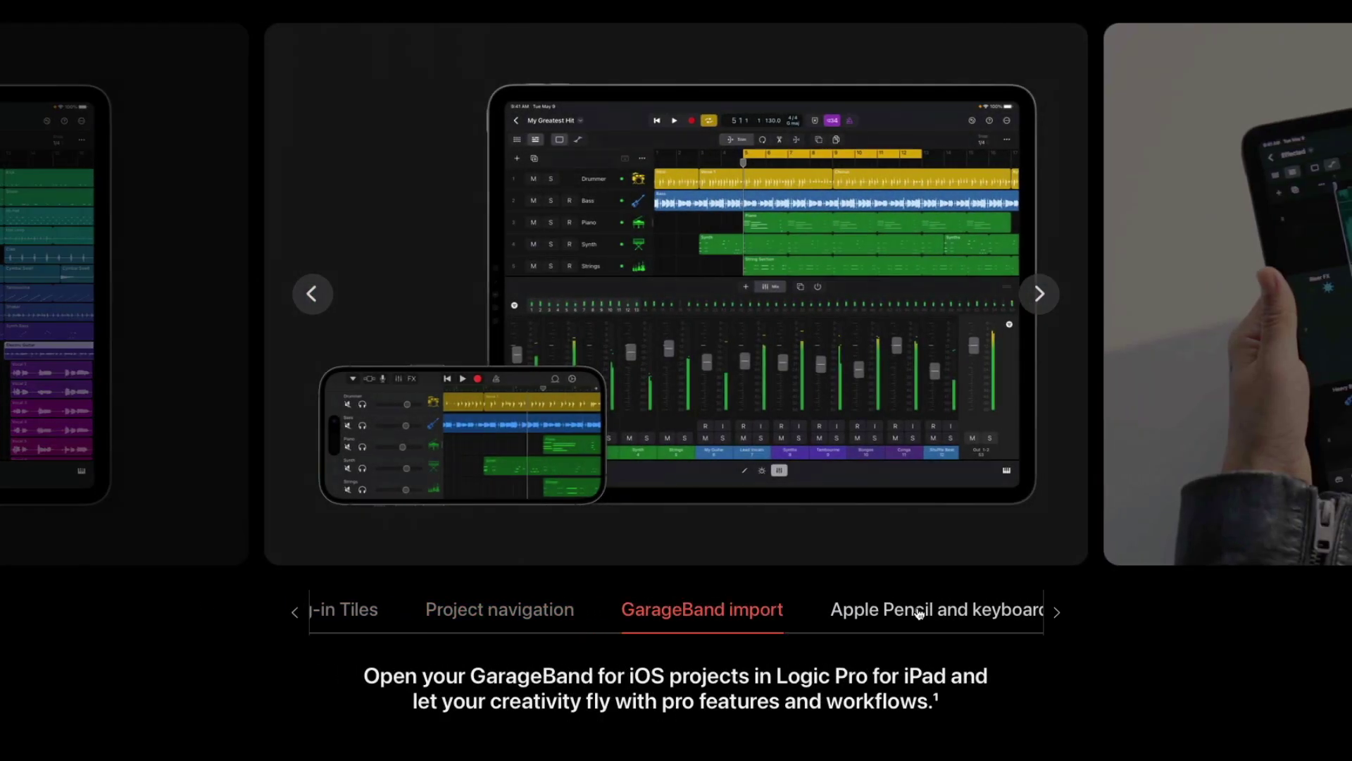
click(919, 612)
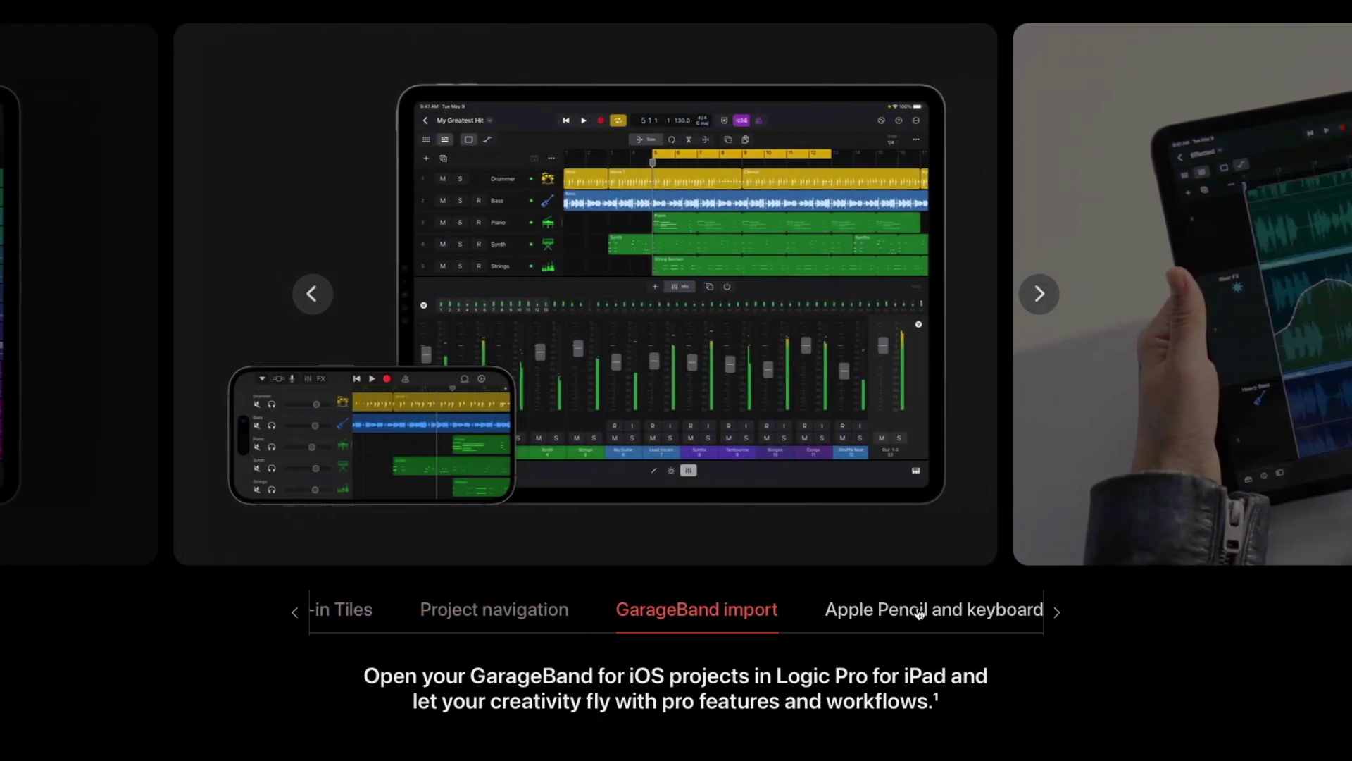
scroll(918, 682, down, 15)
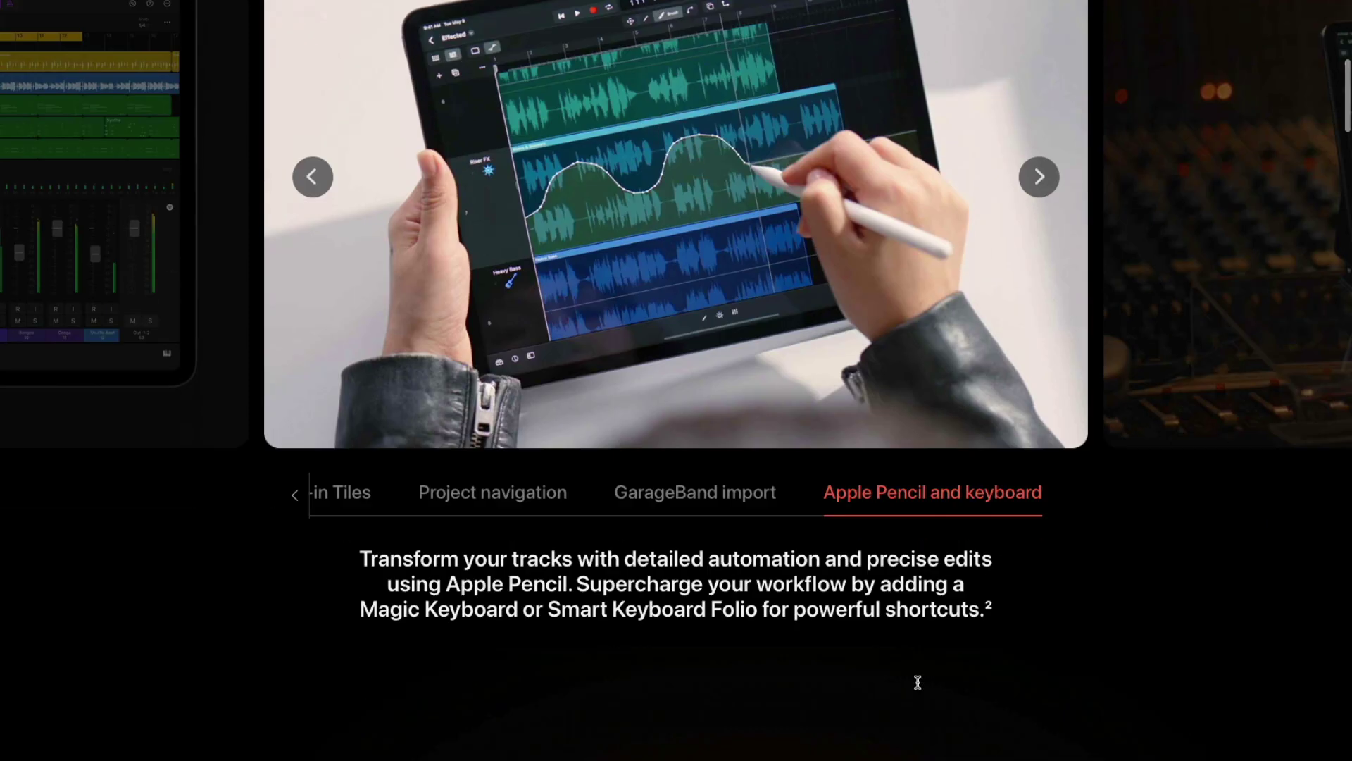
View the Software instruments, Step Sequencer and Drum Machine Designer slides in the sounds section
scroll(918, 682, down, 10)
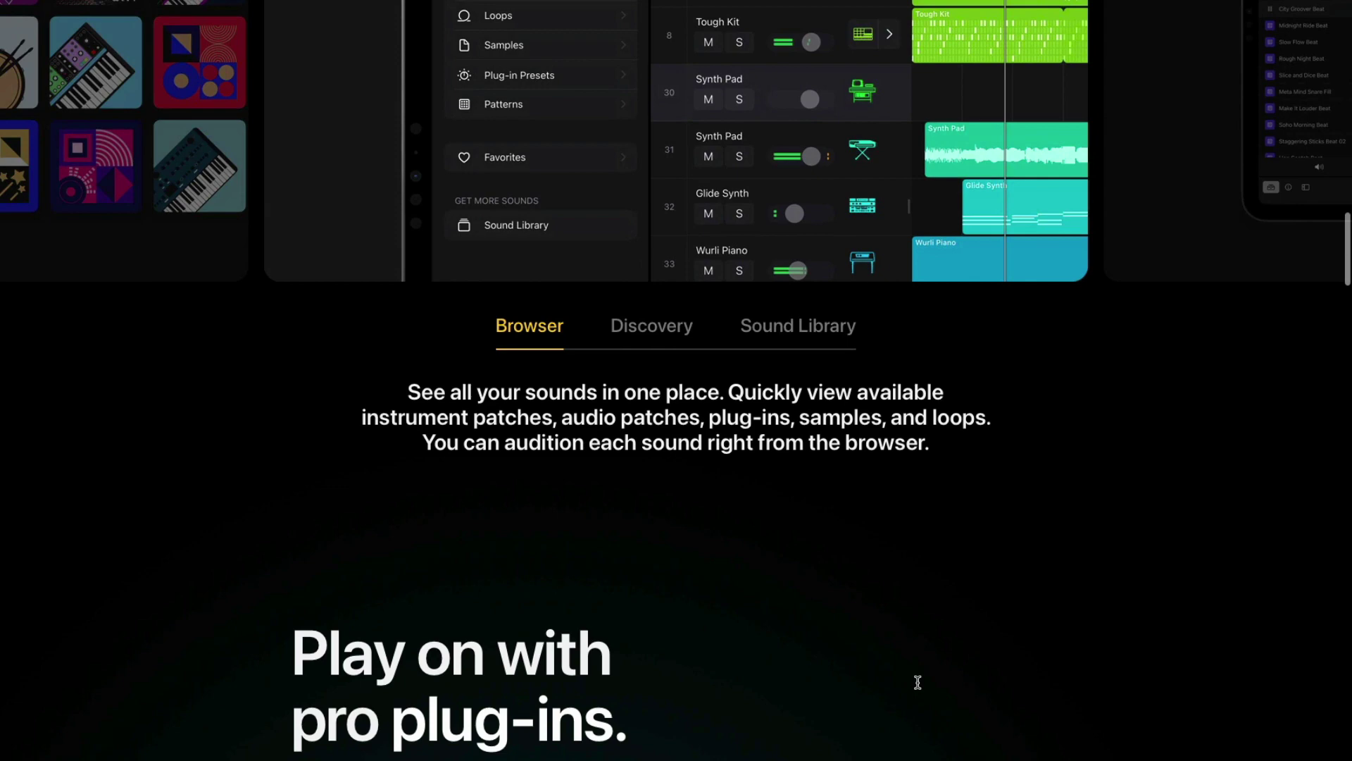
scroll(917, 682, down, 10)
scroll(918, 682, down, 10)
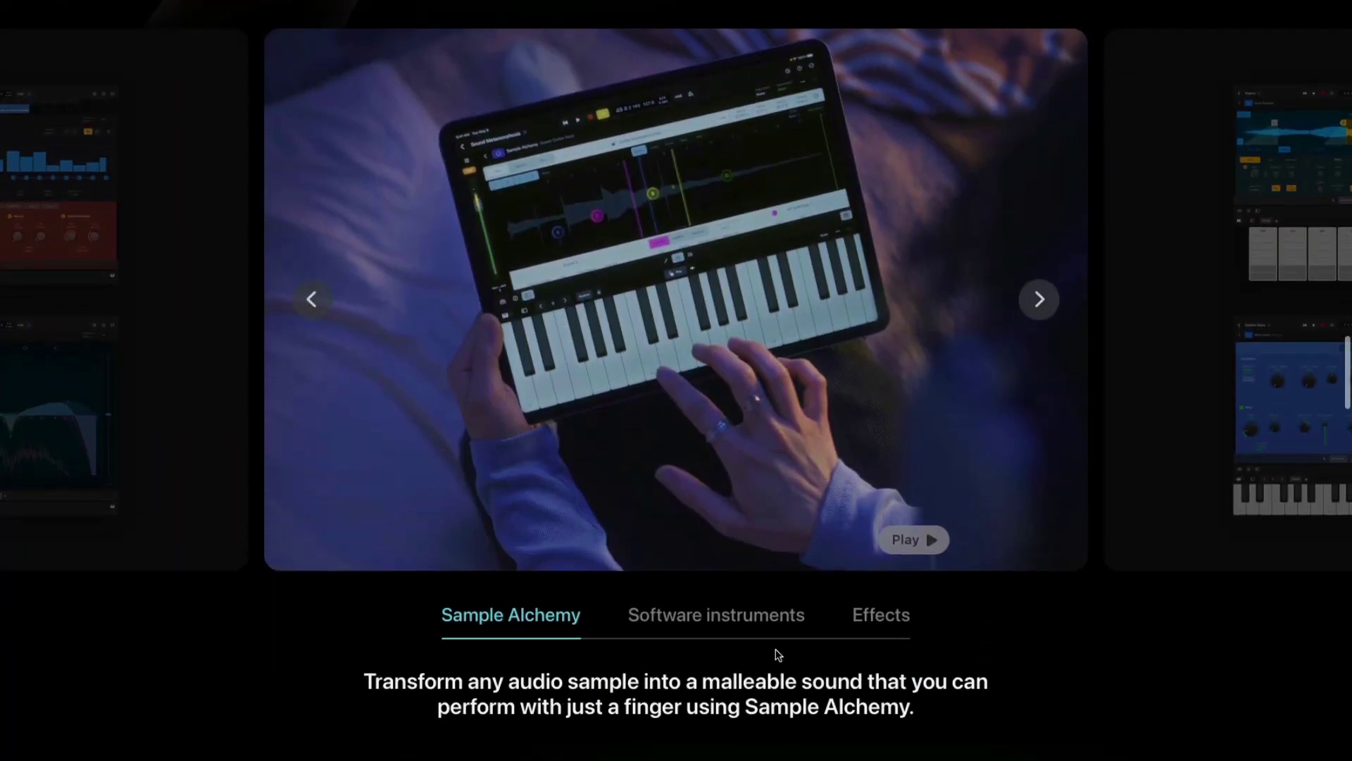
click(724, 617)
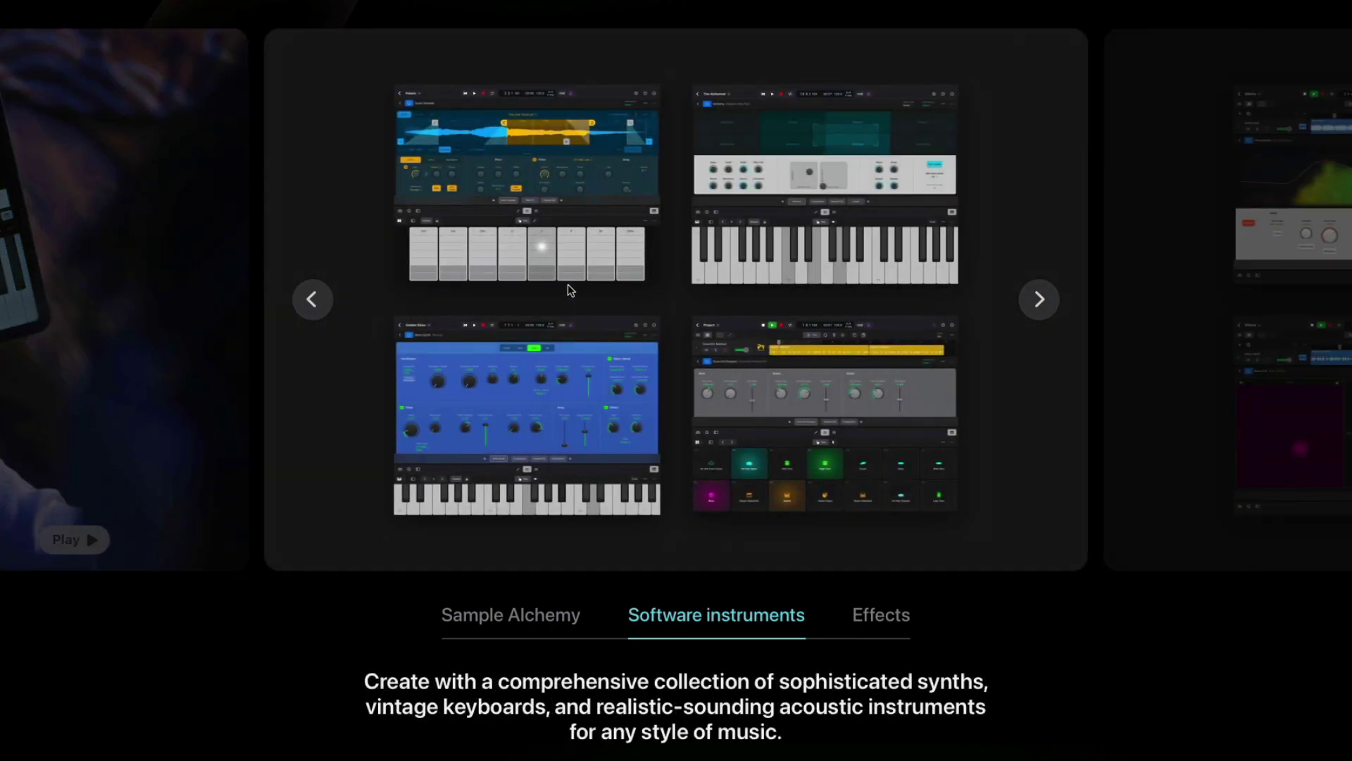
scroll(829, 576, down, 10)
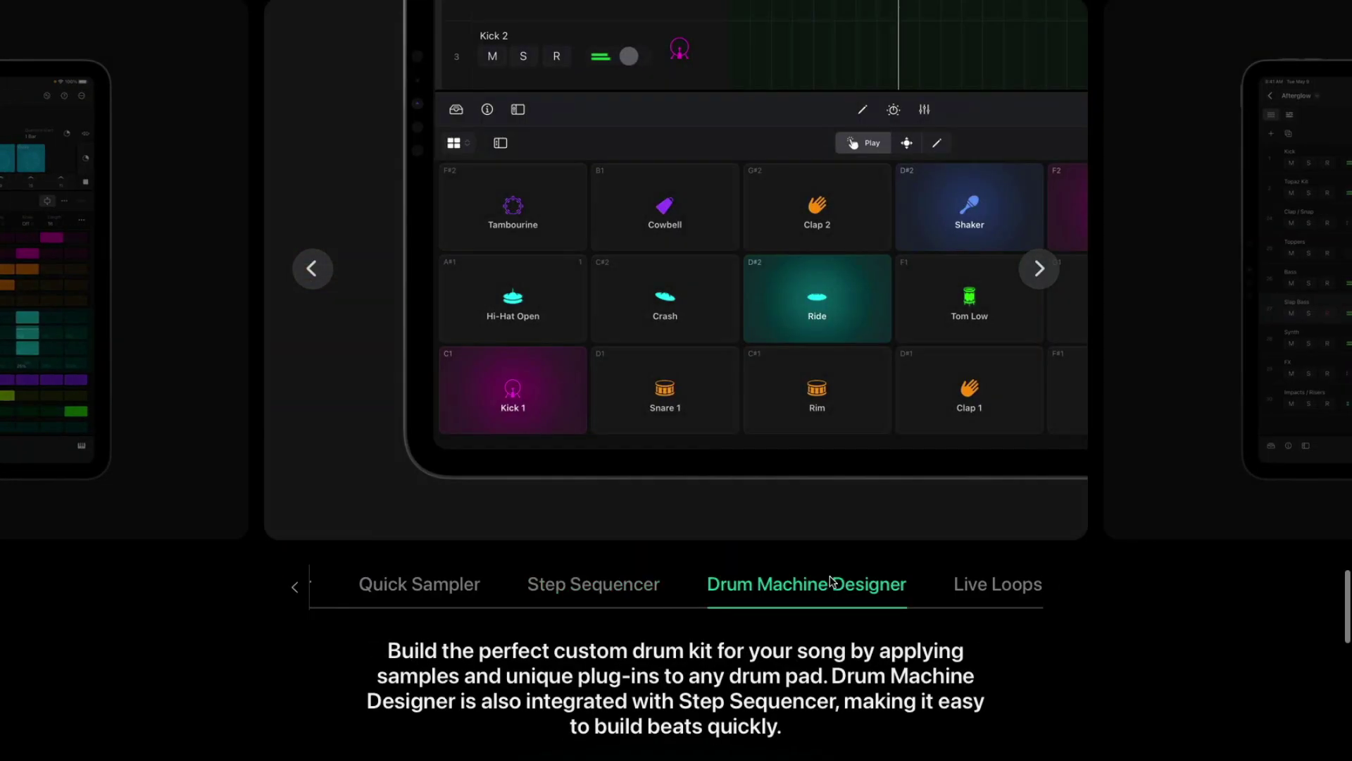
click(643, 590)
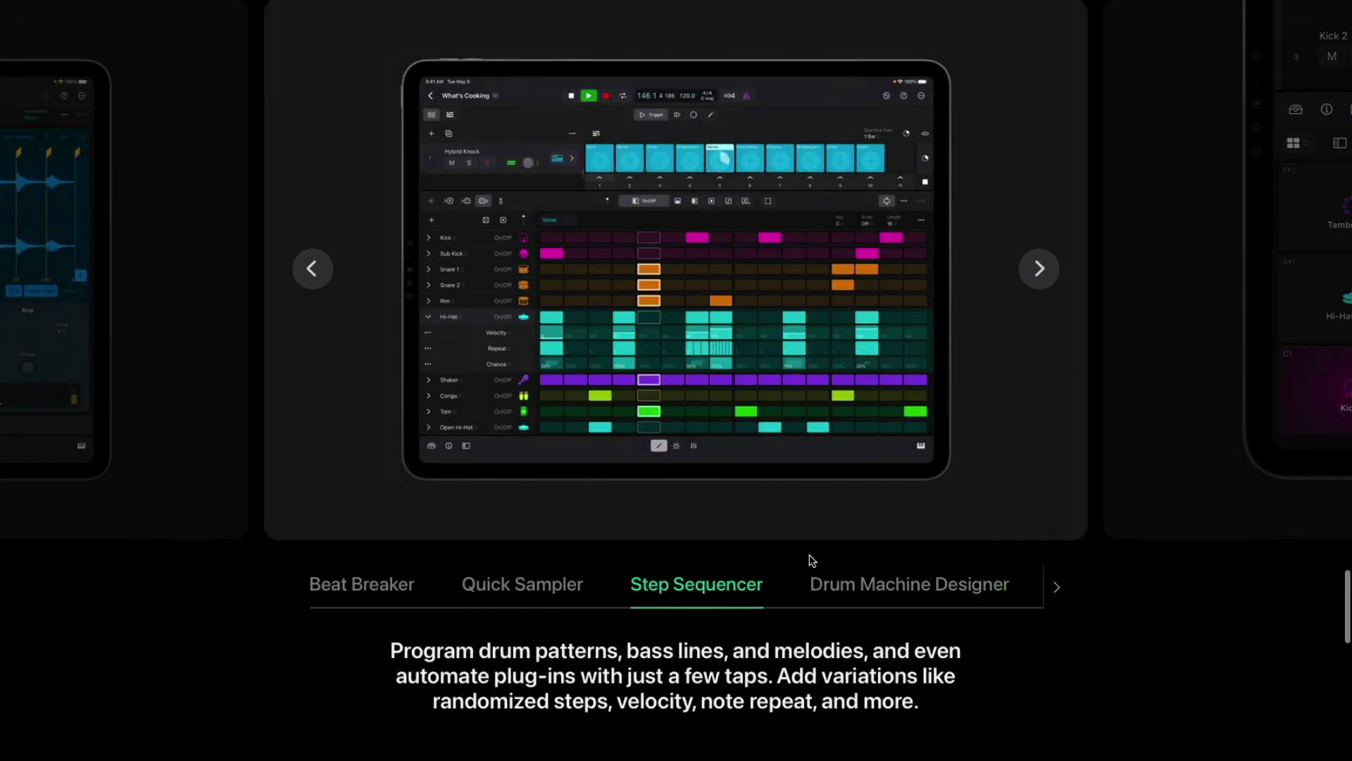
click(893, 599)
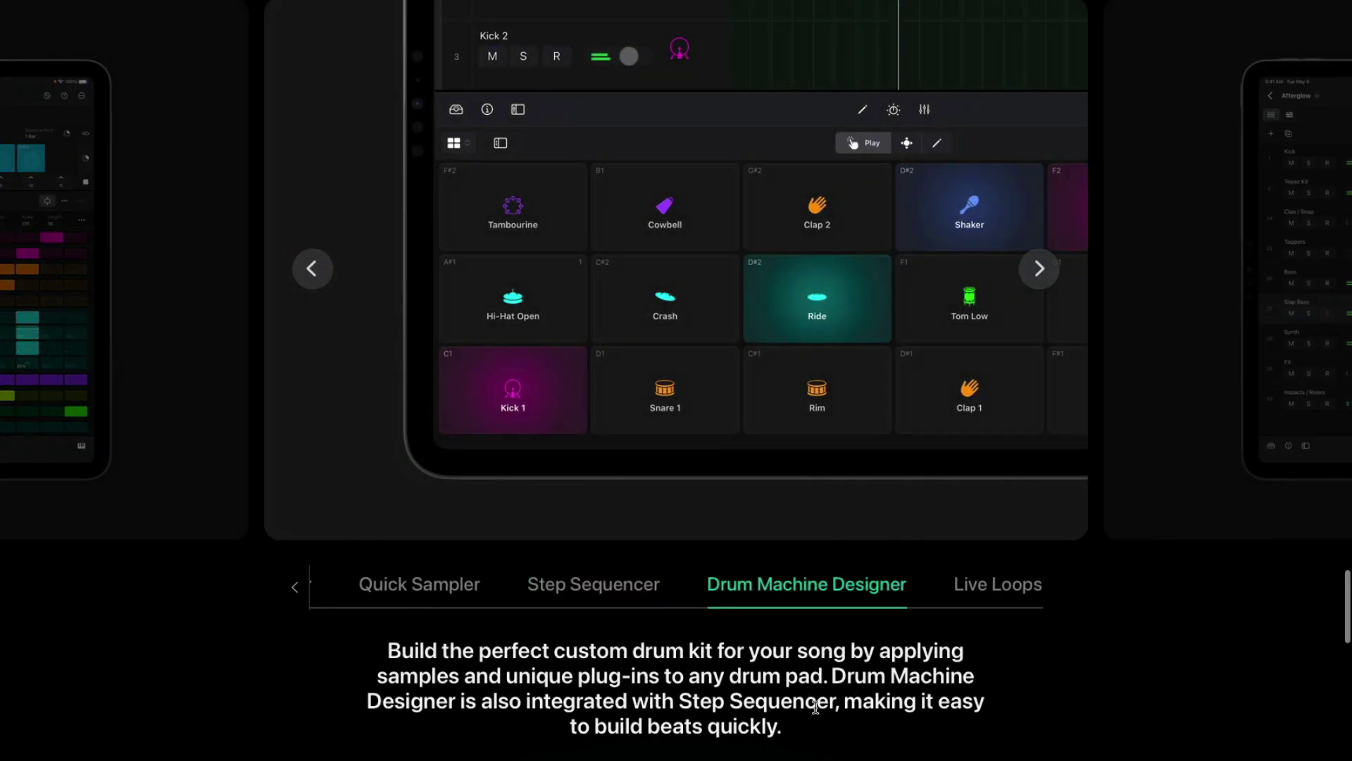
Select the Roundtrip compatibility caption, then show the Track Stacks slide in the mixer carousel
scroll(816, 706, down, 1)
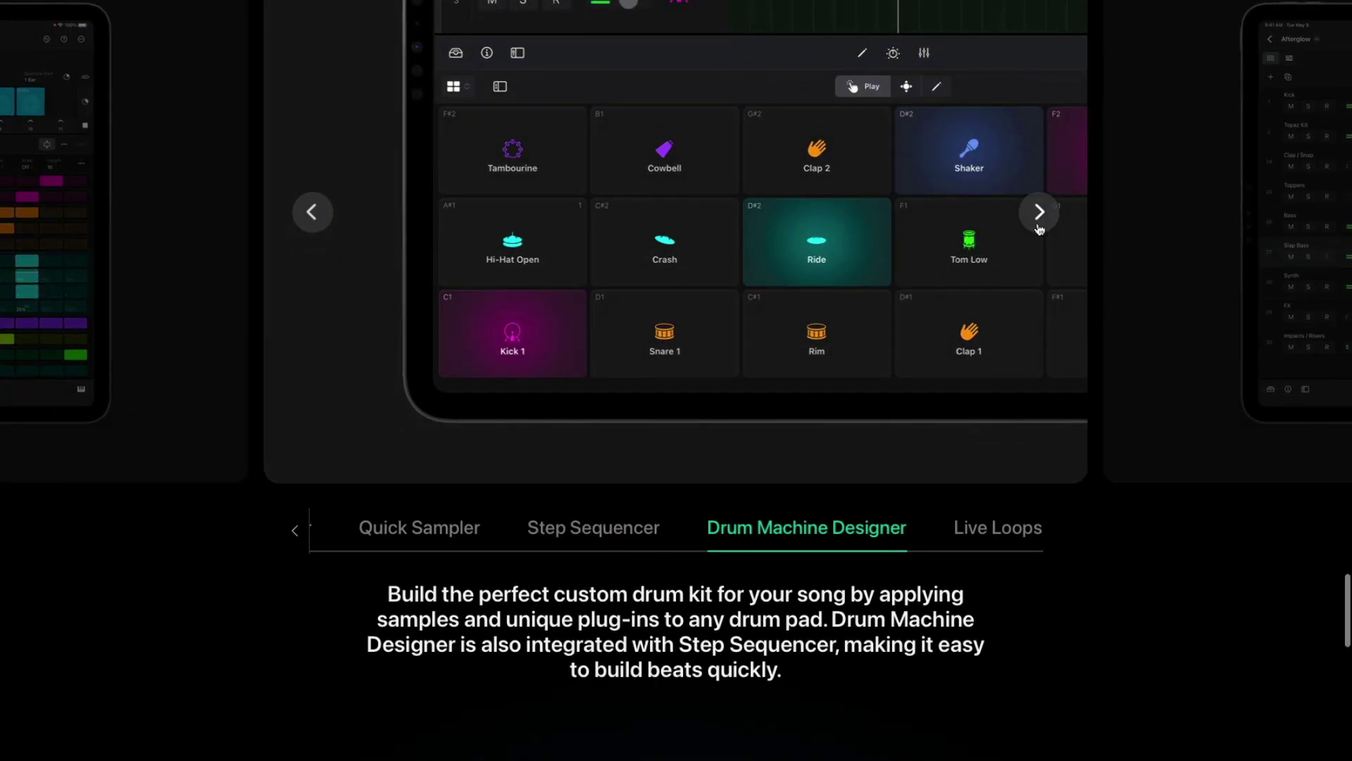
scroll(1040, 227, down, 5)
drag(378, 716, 943, 753)
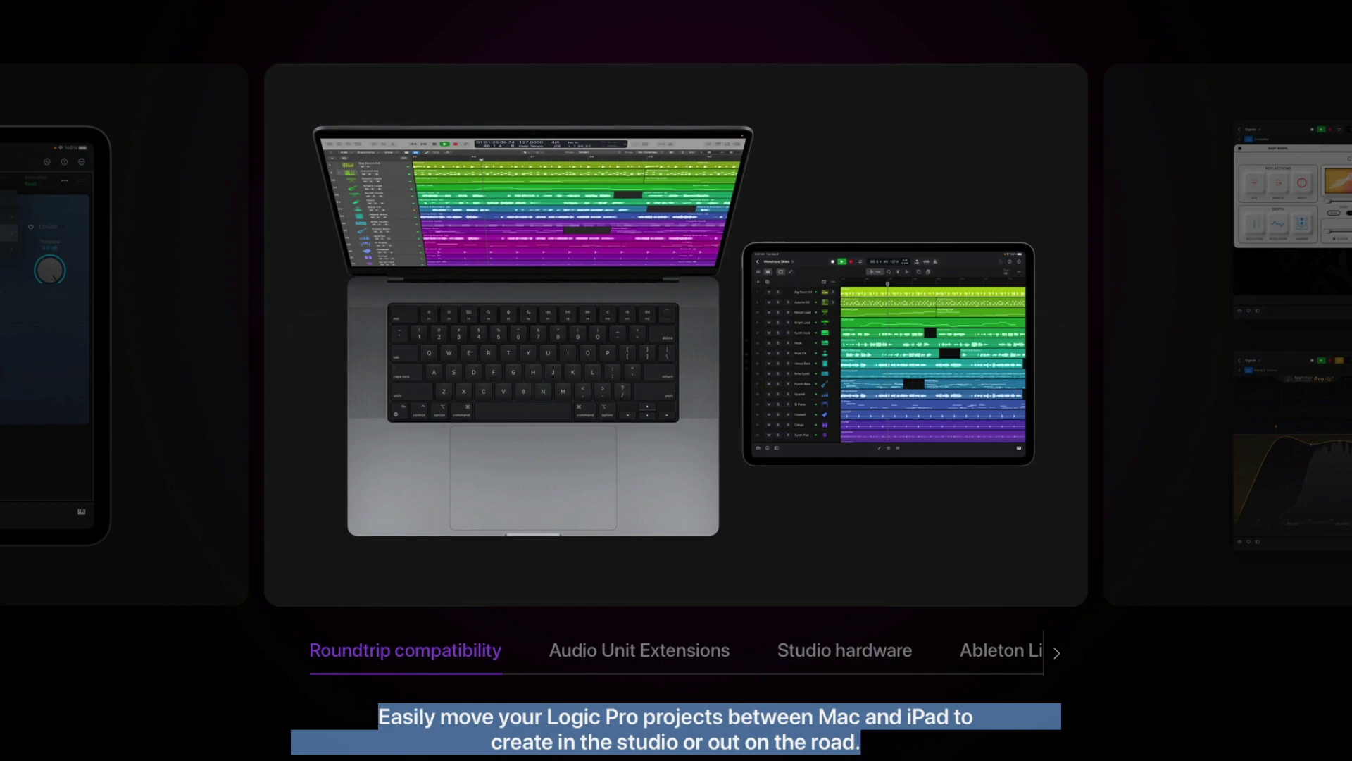
scroll(708, 563, down, 15)
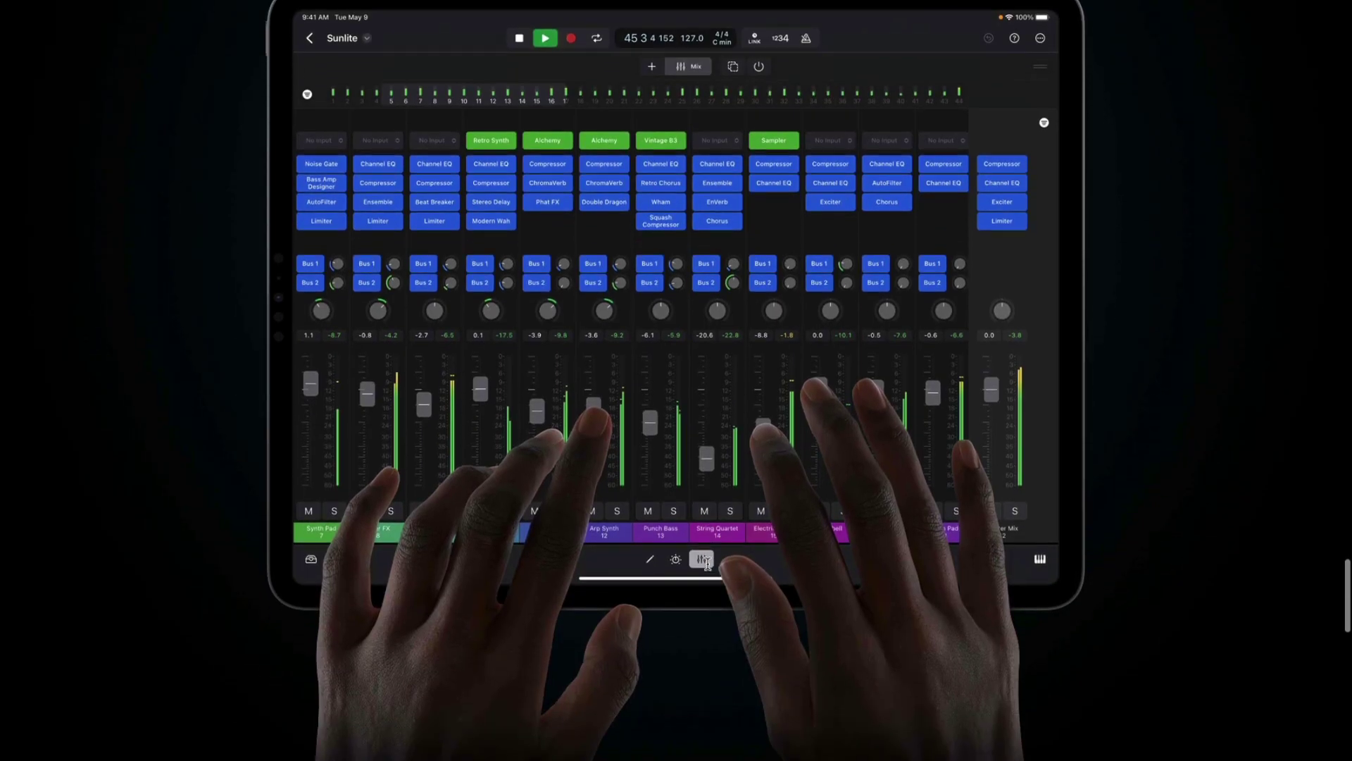
scroll(707, 564, down, 5)
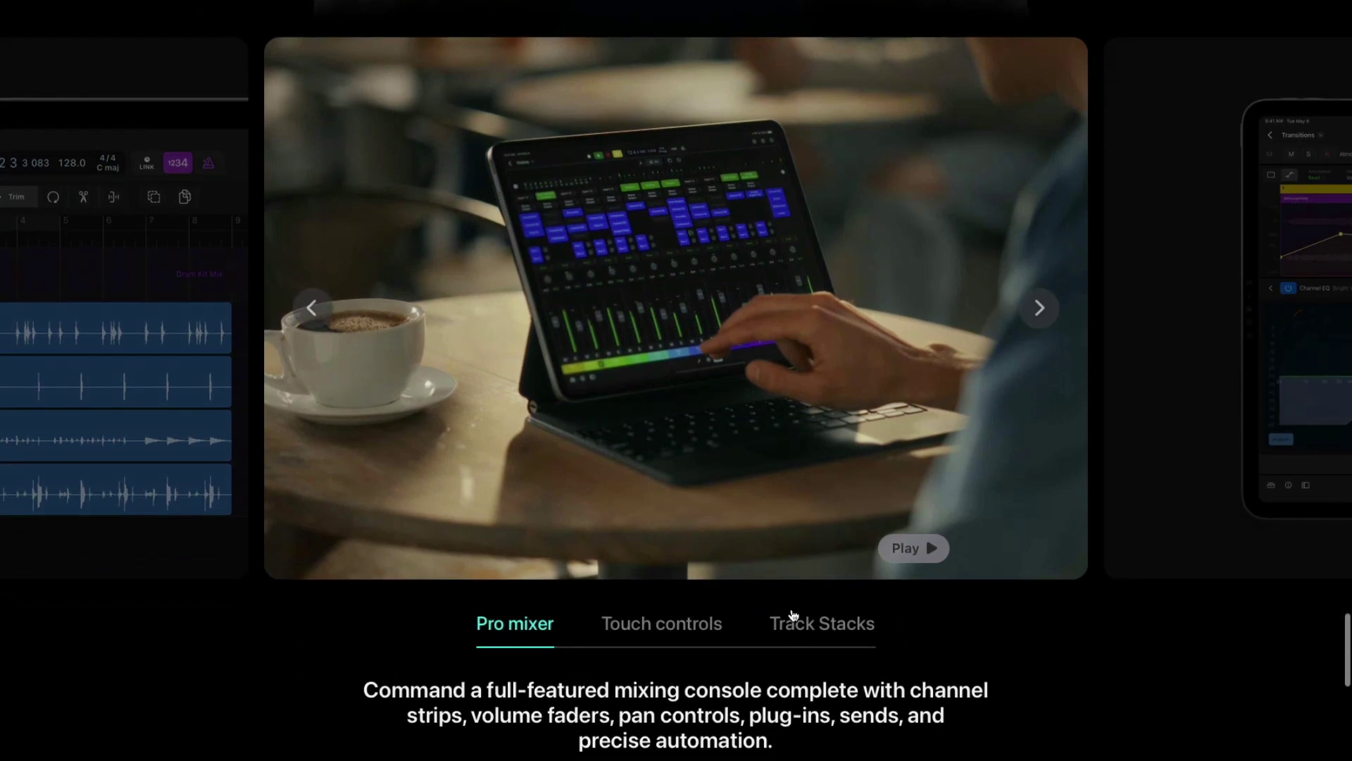
click(803, 627)
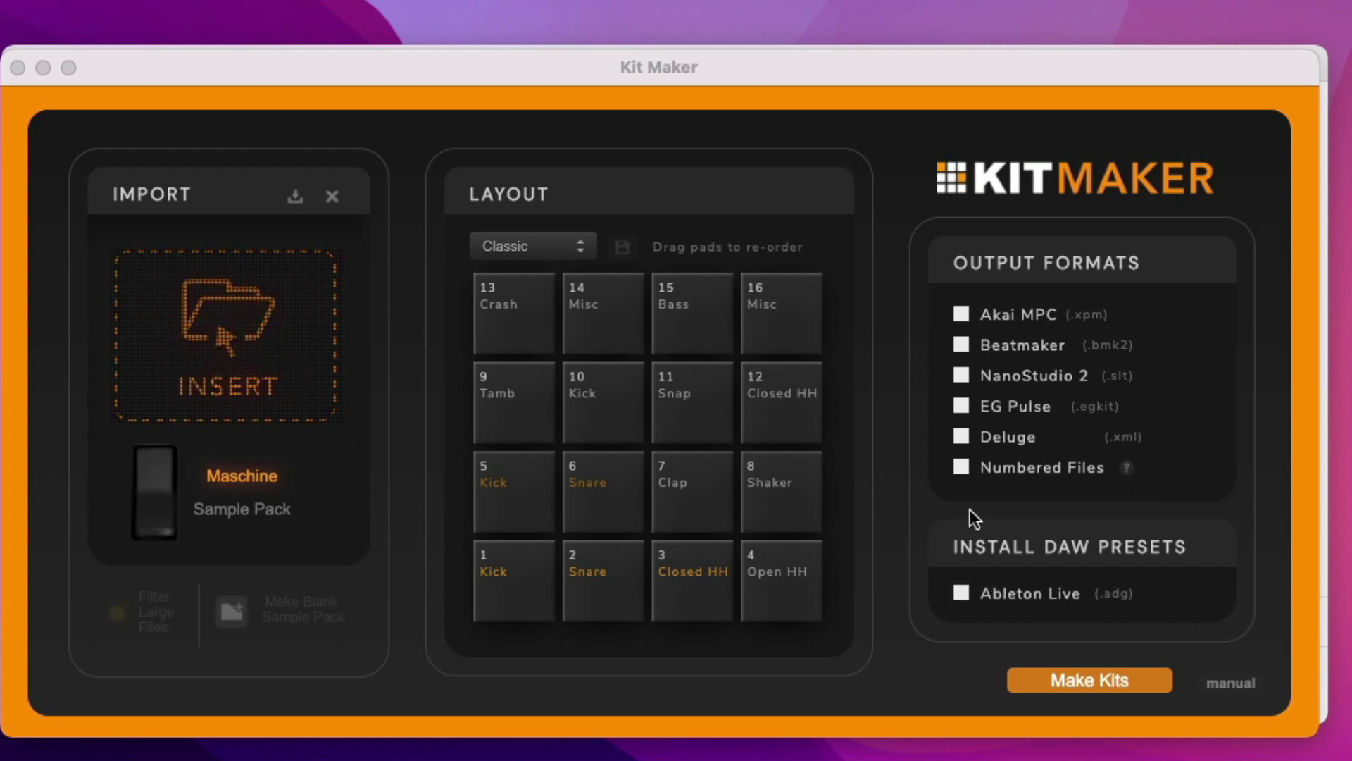
Enable Numbered Files, import the Borough Chops Library folder and make the kits
click(957, 467)
click(961, 467)
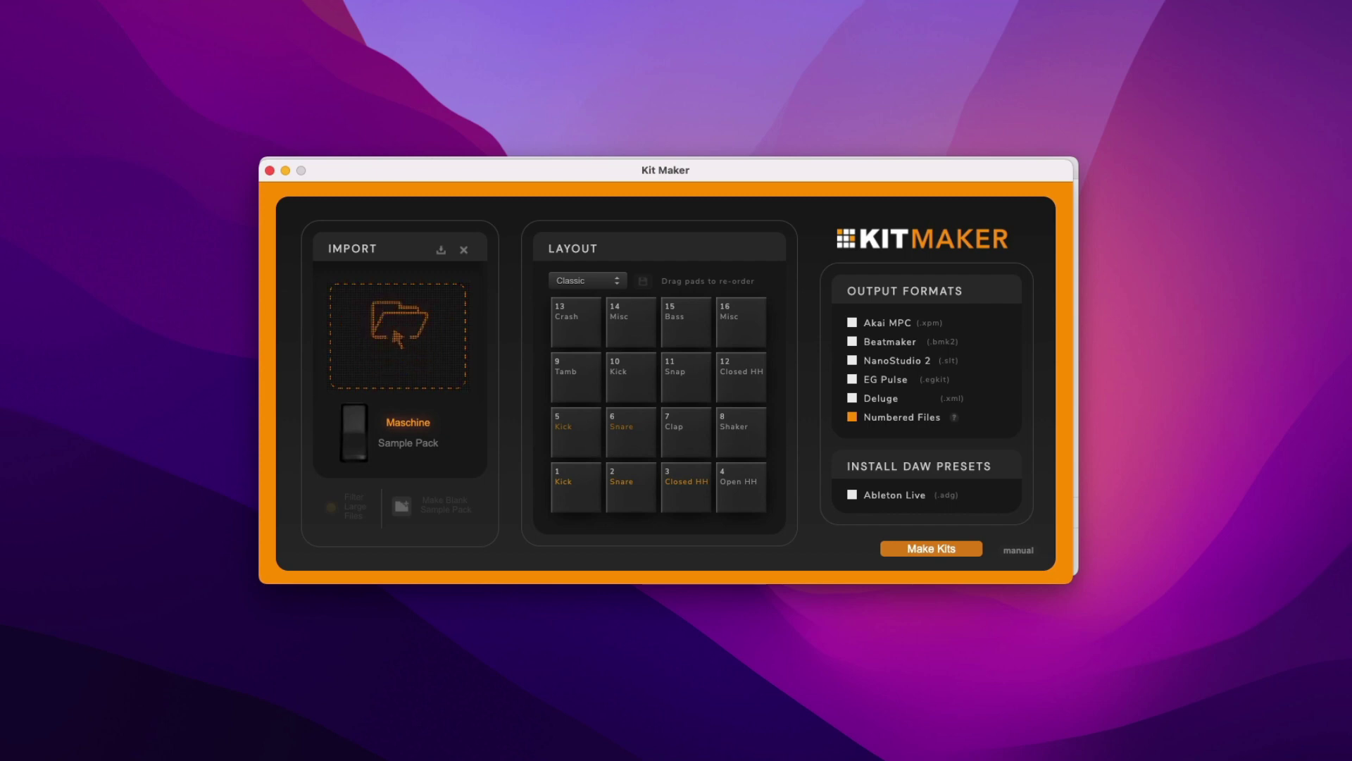
drag(98, 326, 407, 334)
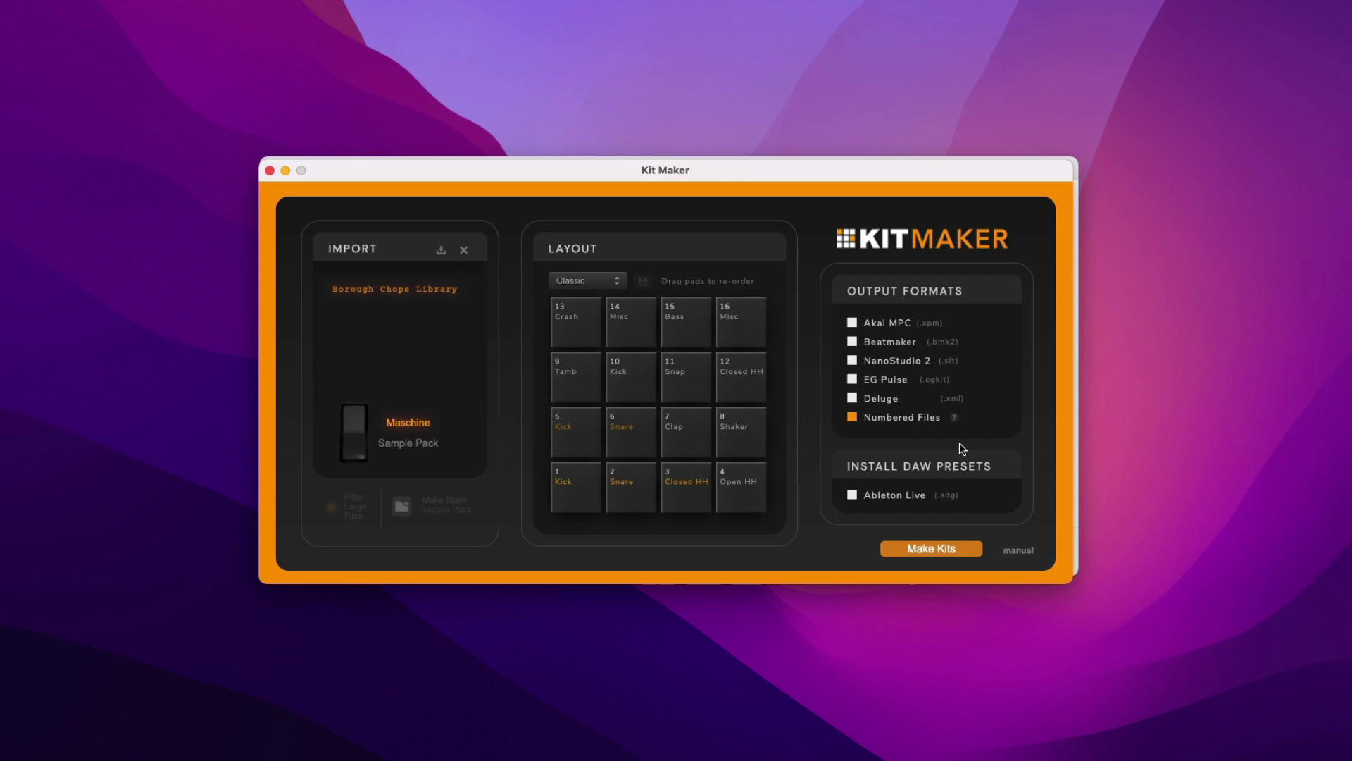
click(917, 552)
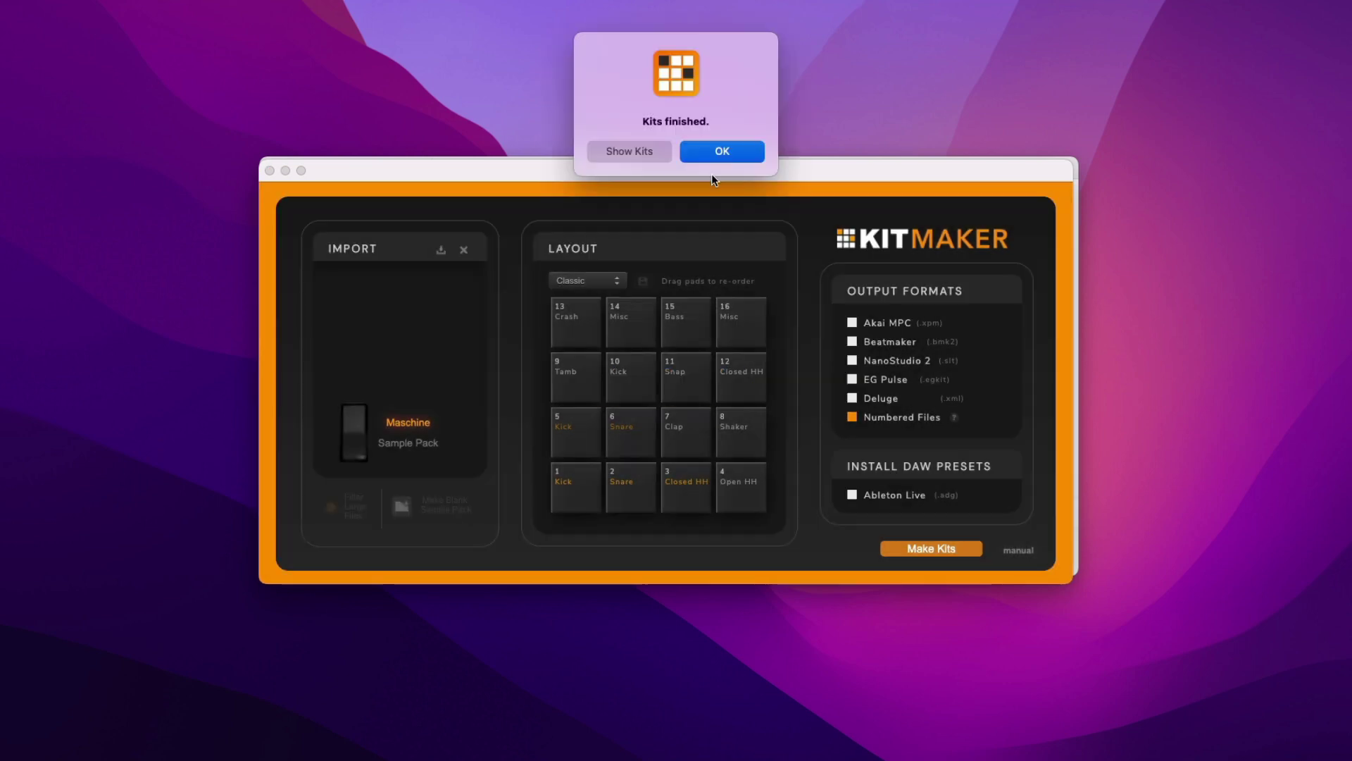
Open the finished kits folder, then create an empty project with a Drum Machine Designer instrument track
click(624, 150)
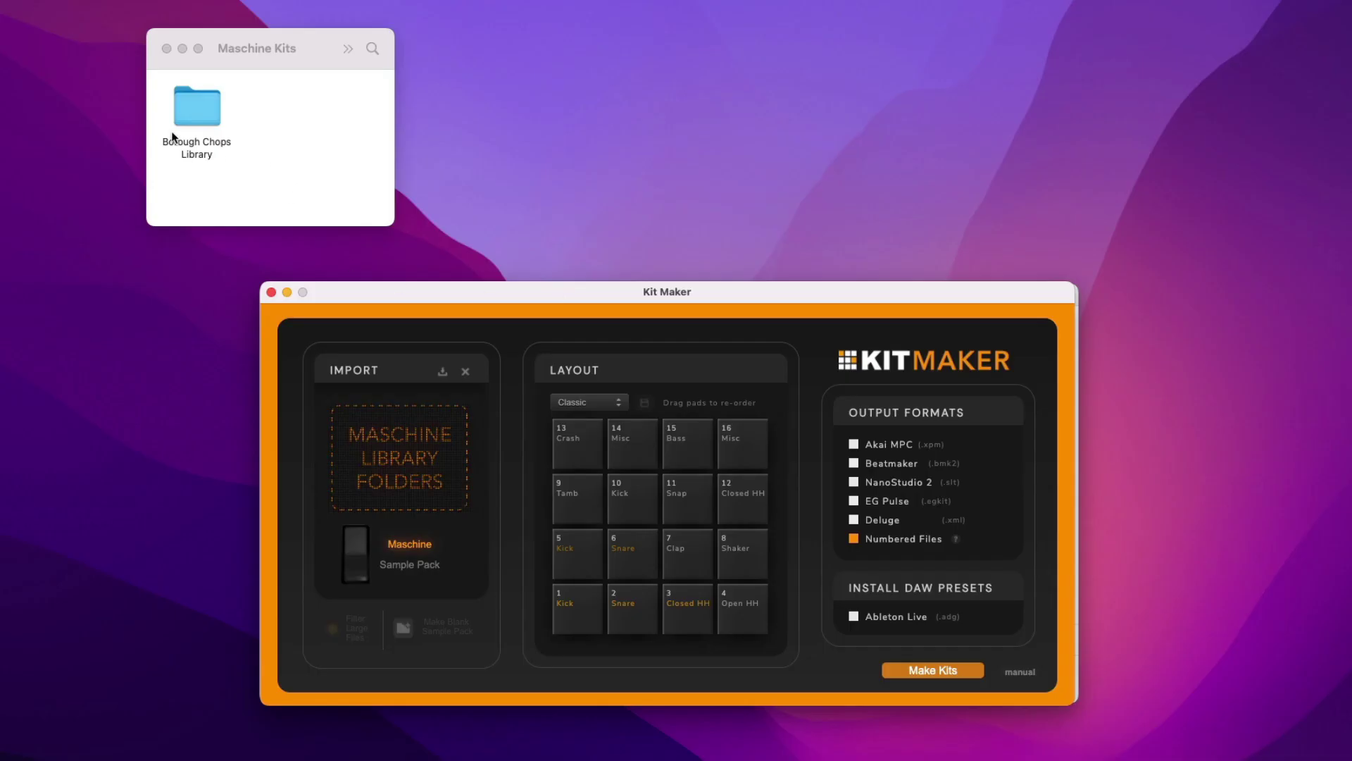
drag(514, 289, 515, 397)
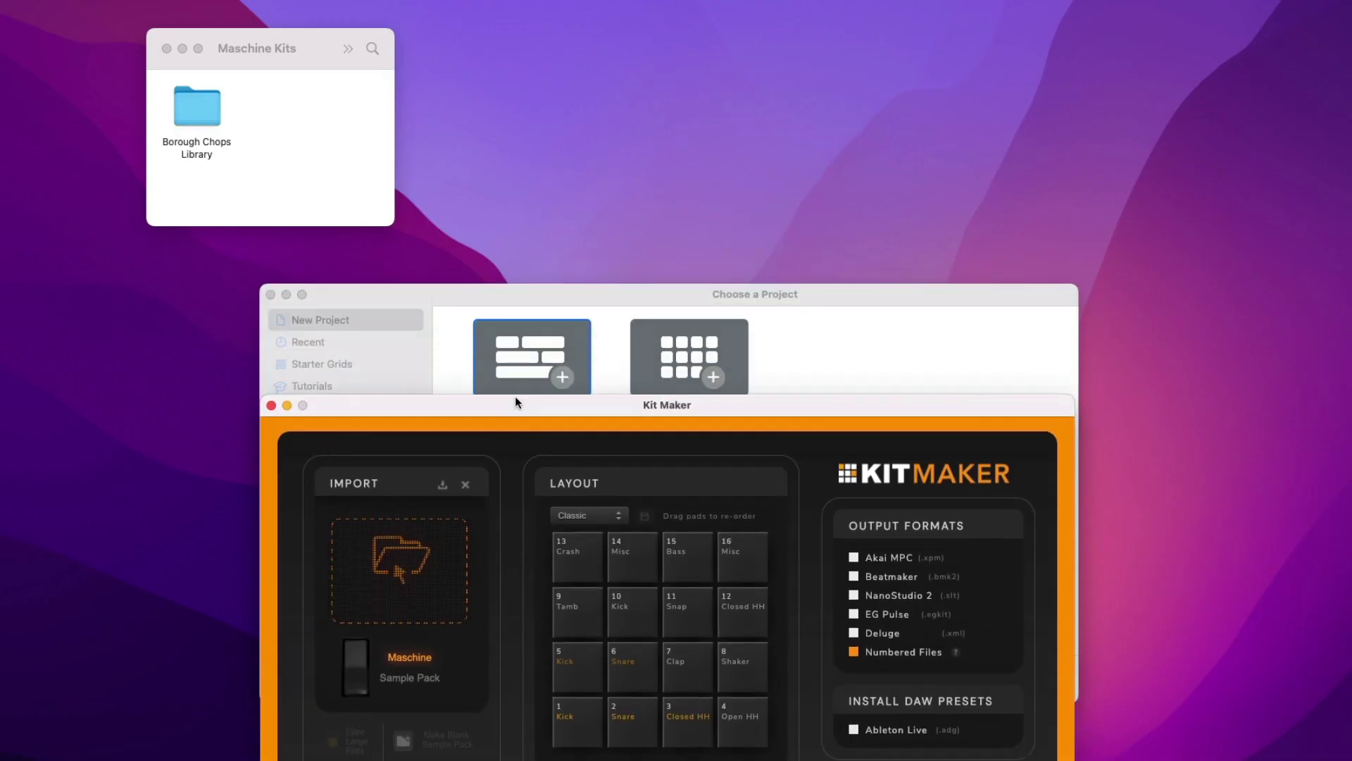
click(519, 295)
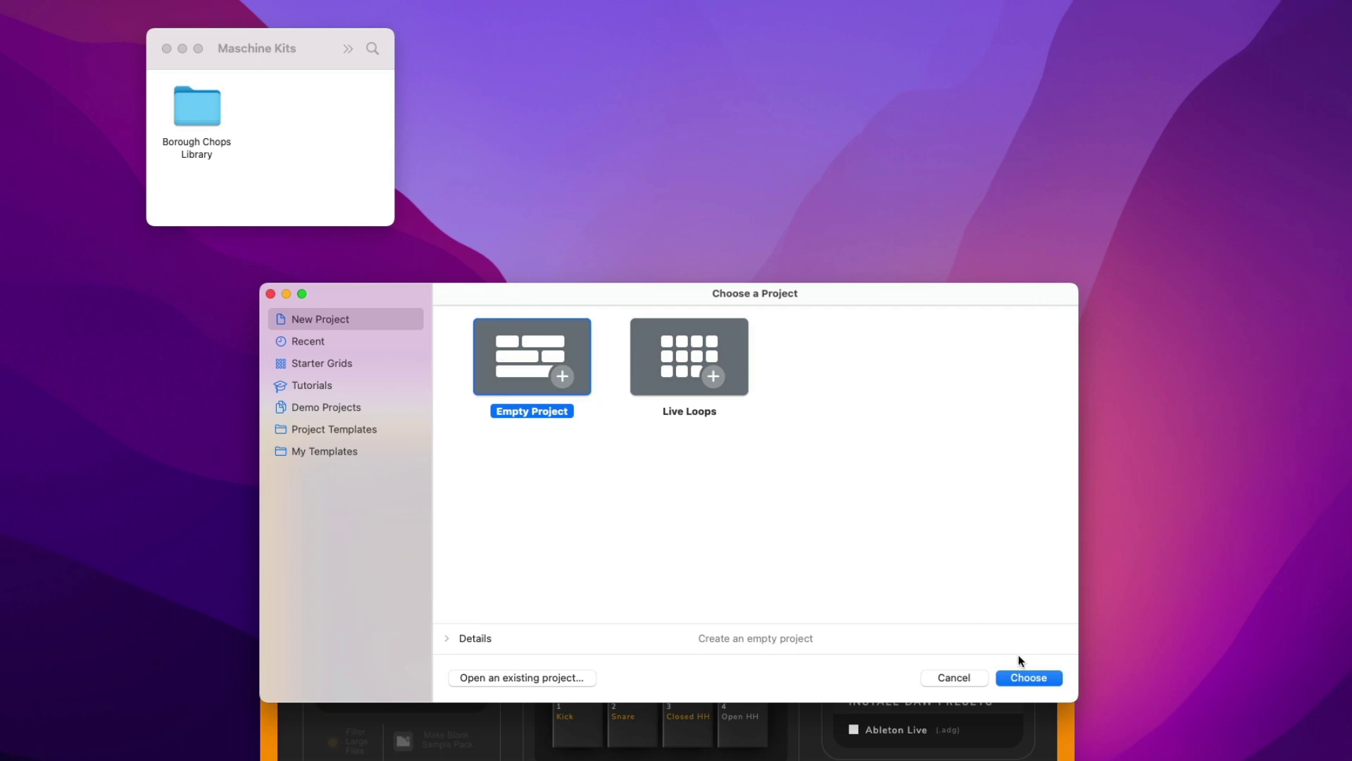
click(1028, 678)
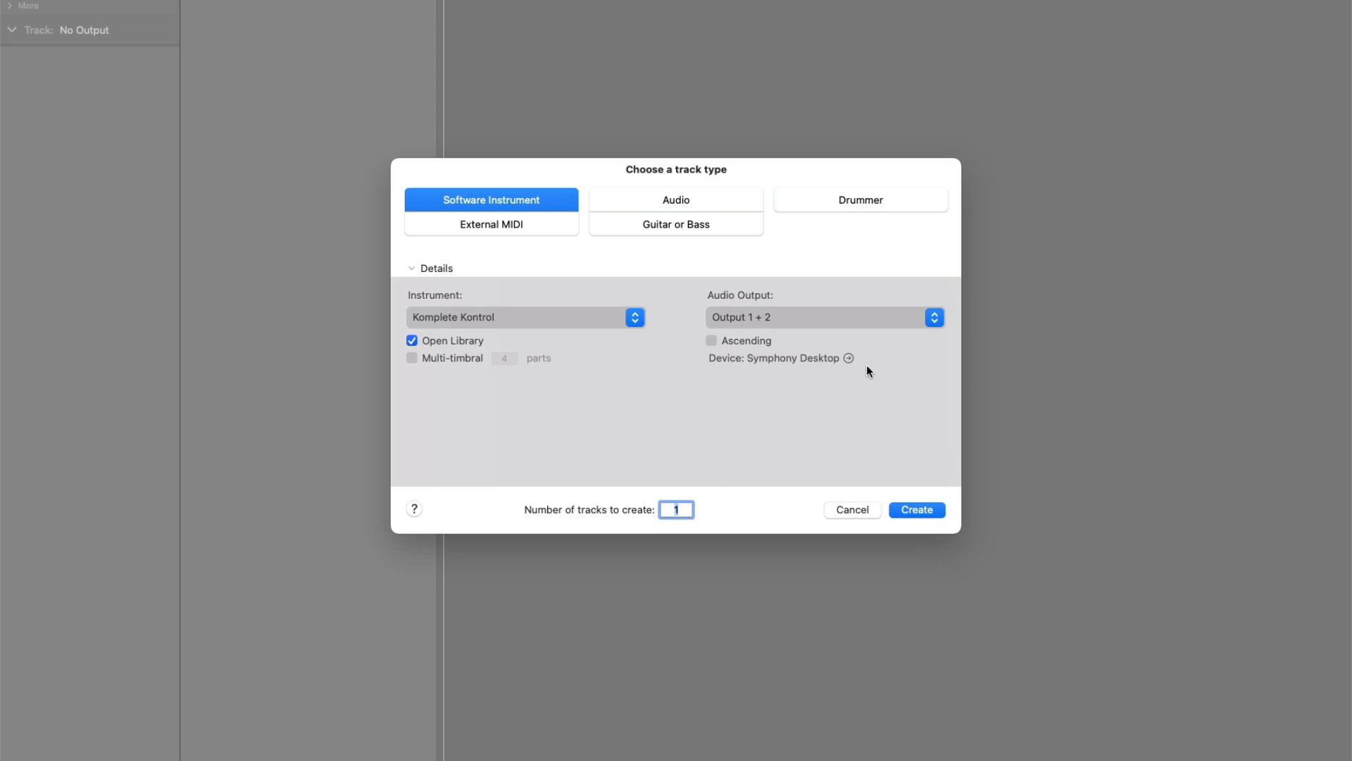
click(917, 509)
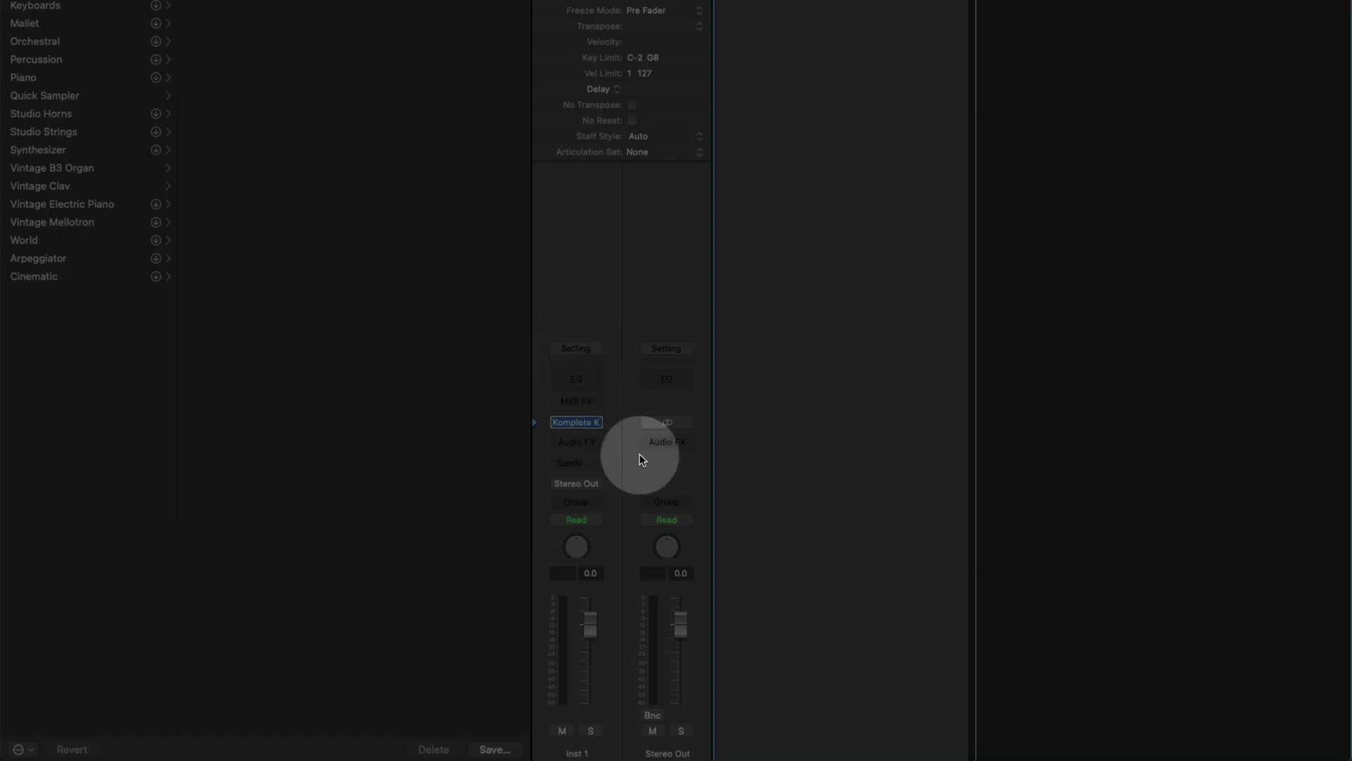
click(595, 421)
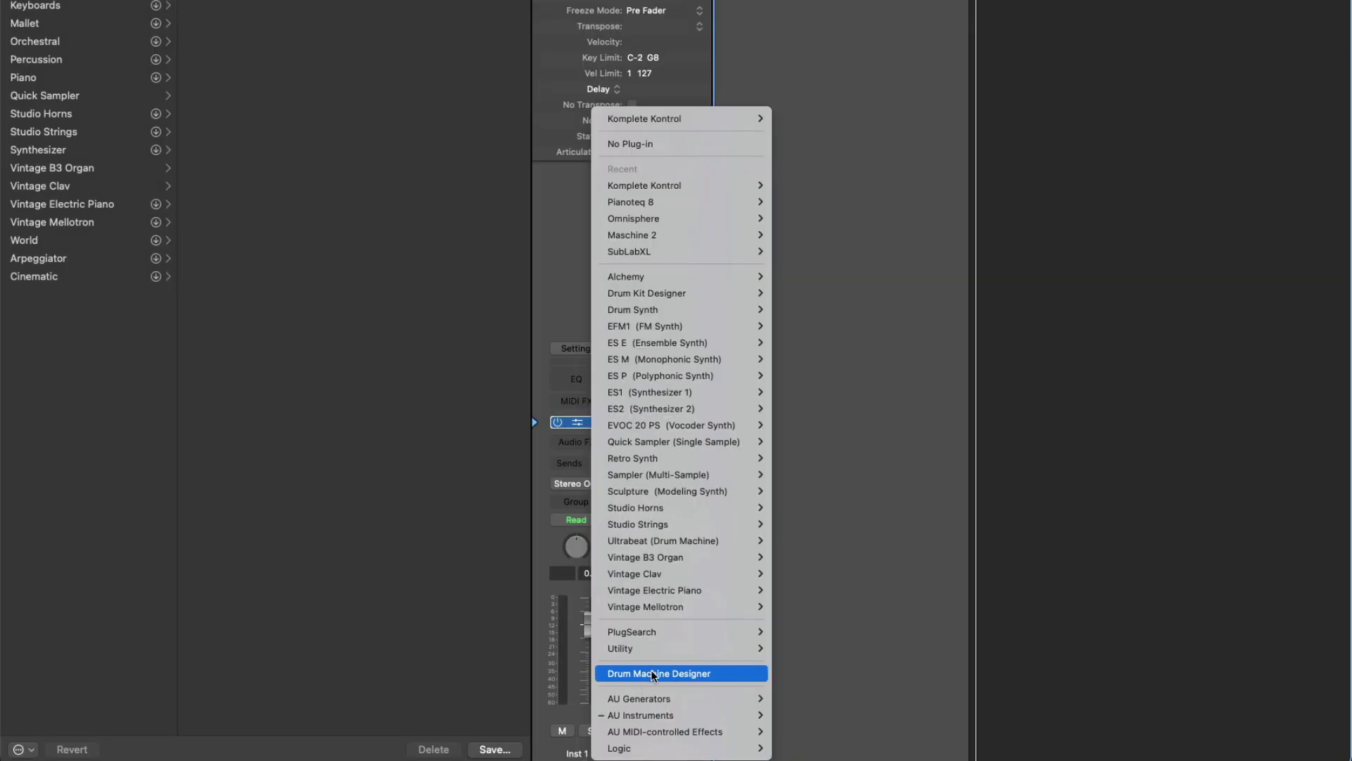
click(651, 673)
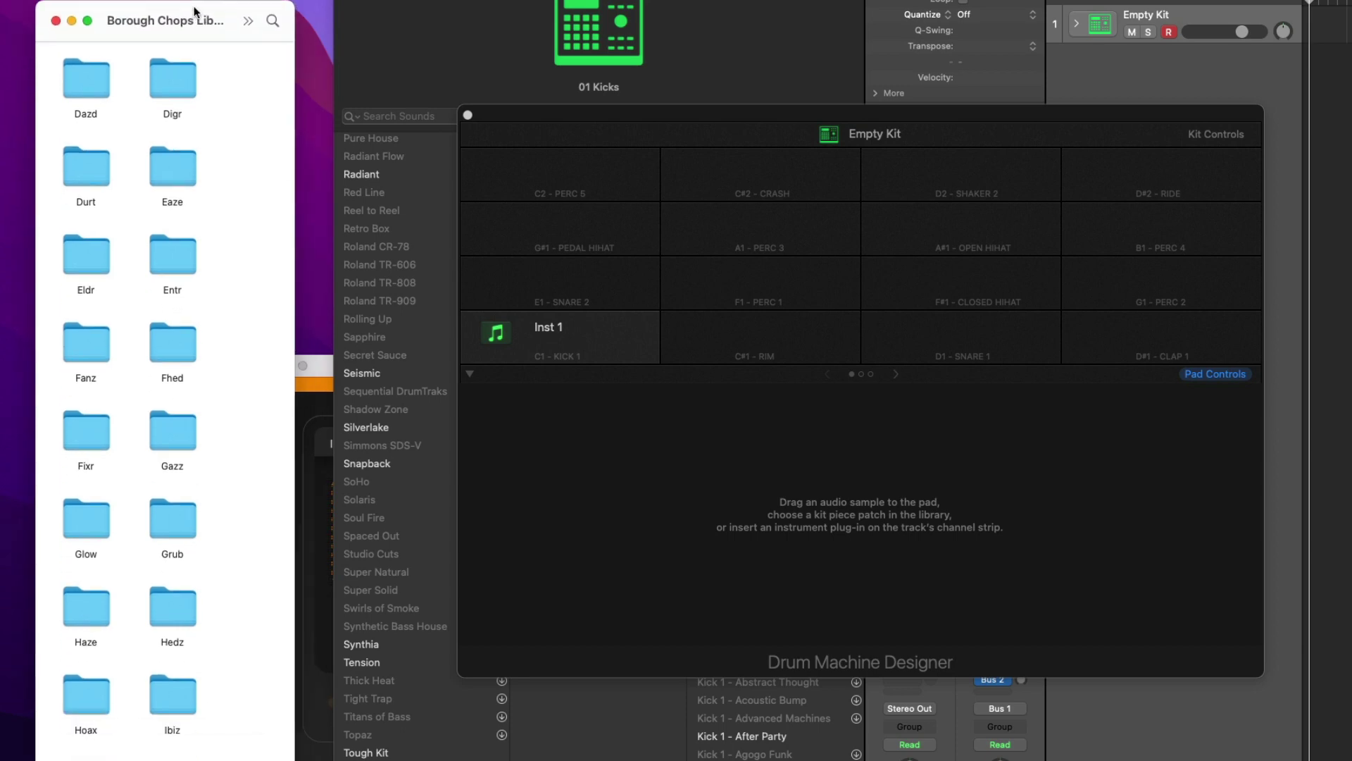
Drop all sixteen Dazd wav files from the Dazd folder onto the pads starting at C1
double_click(73, 92)
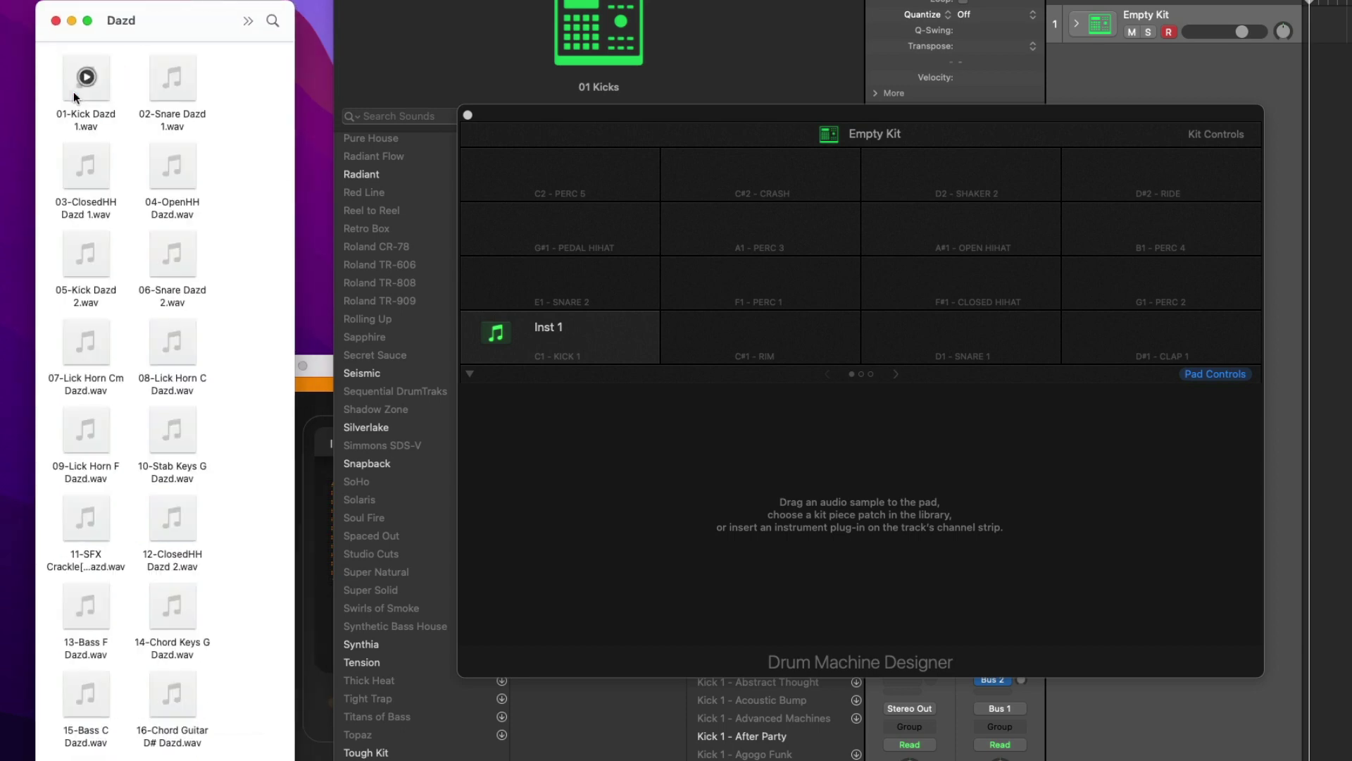
drag(47, 63, 179, 737)
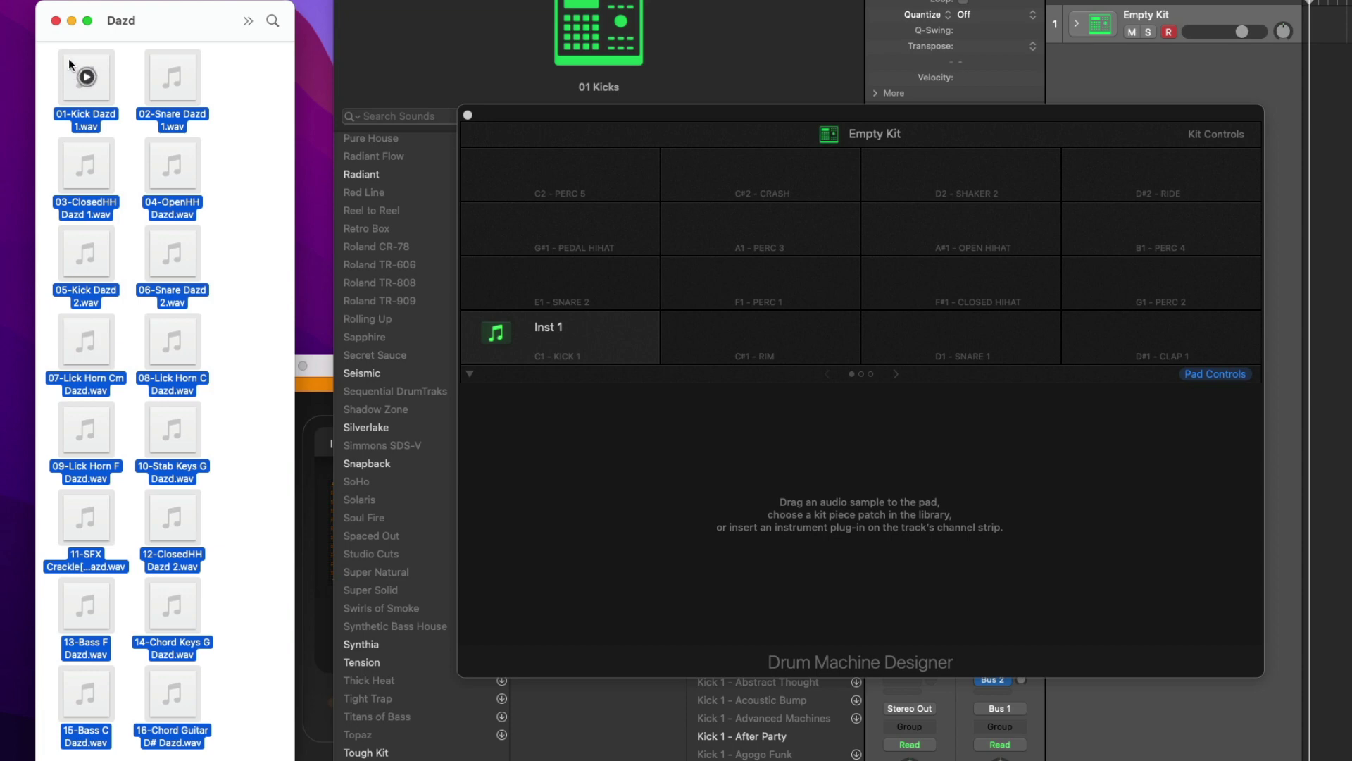
drag(69, 61, 551, 341)
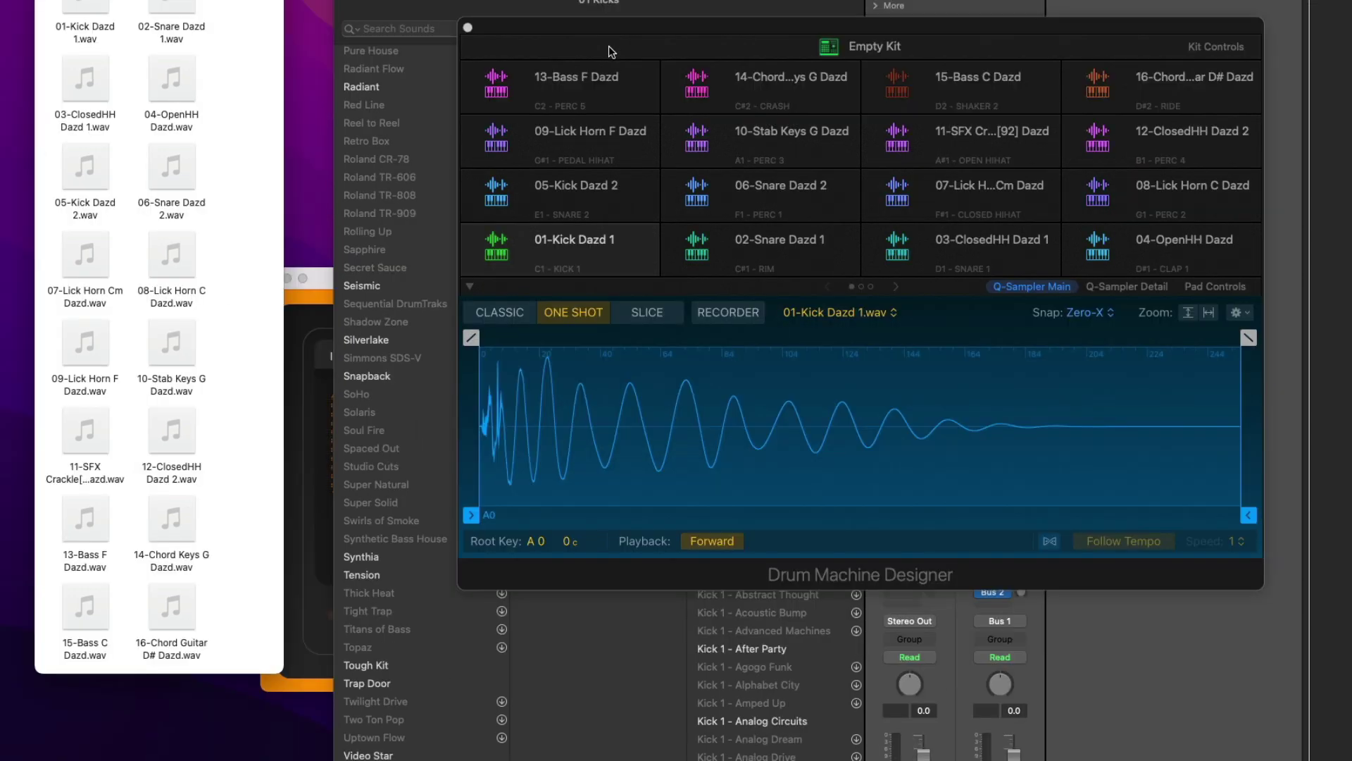
Save the whole kit as a patch named 'Dazd'
click(608, 48)
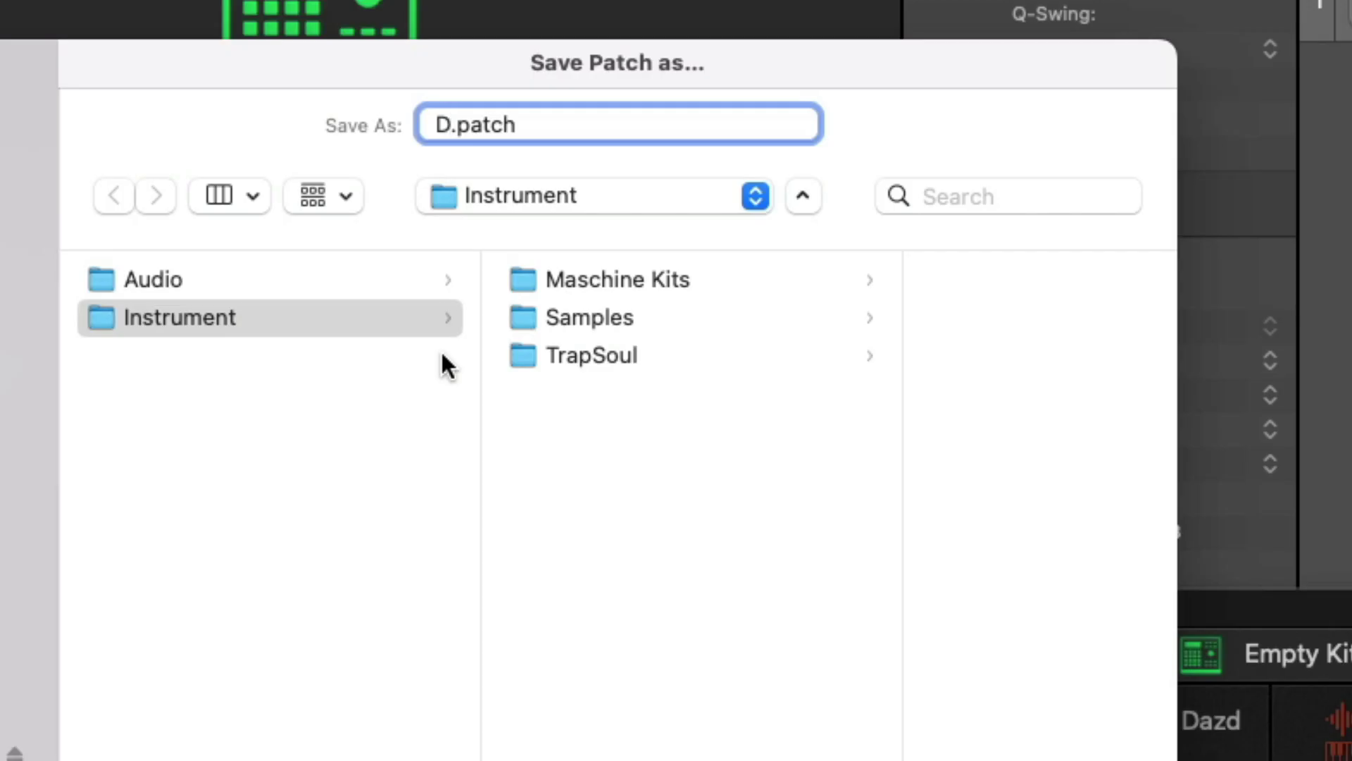
text(azd)
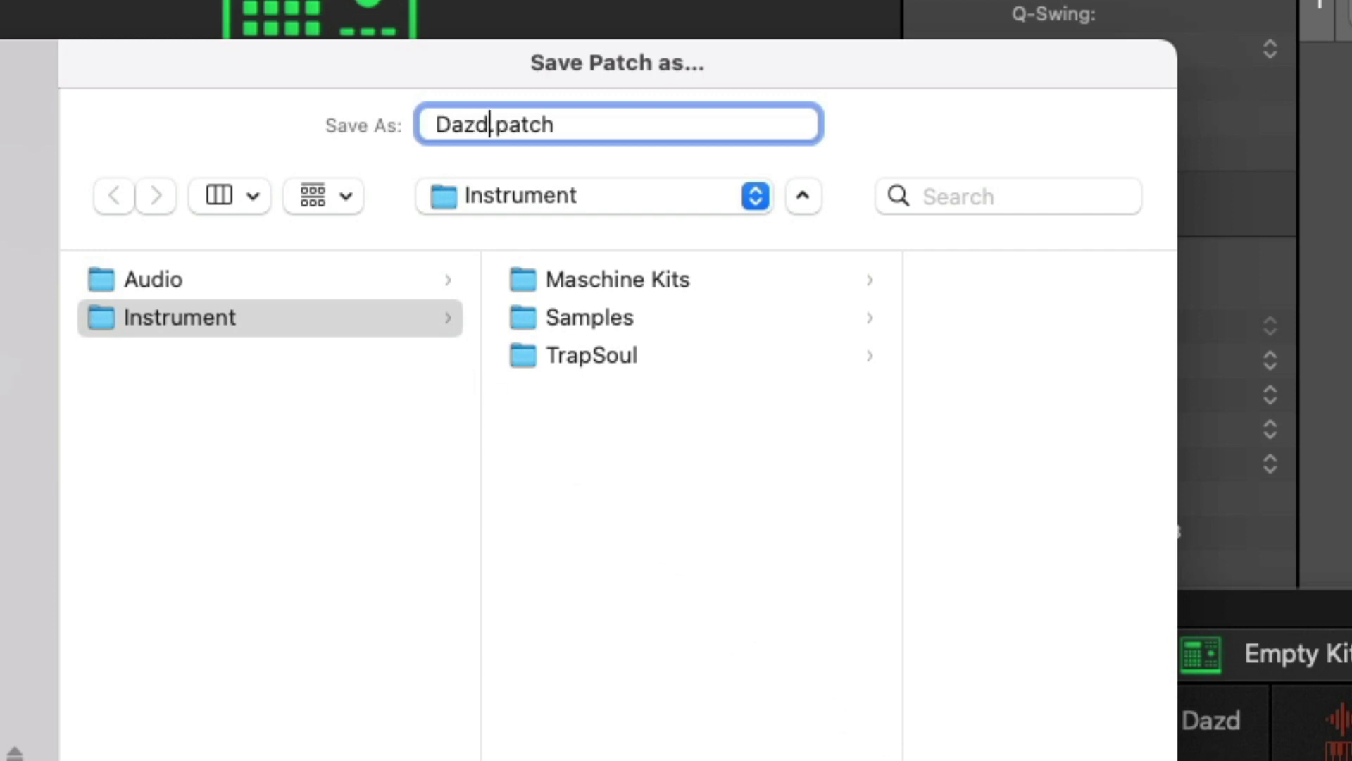
key(Return)
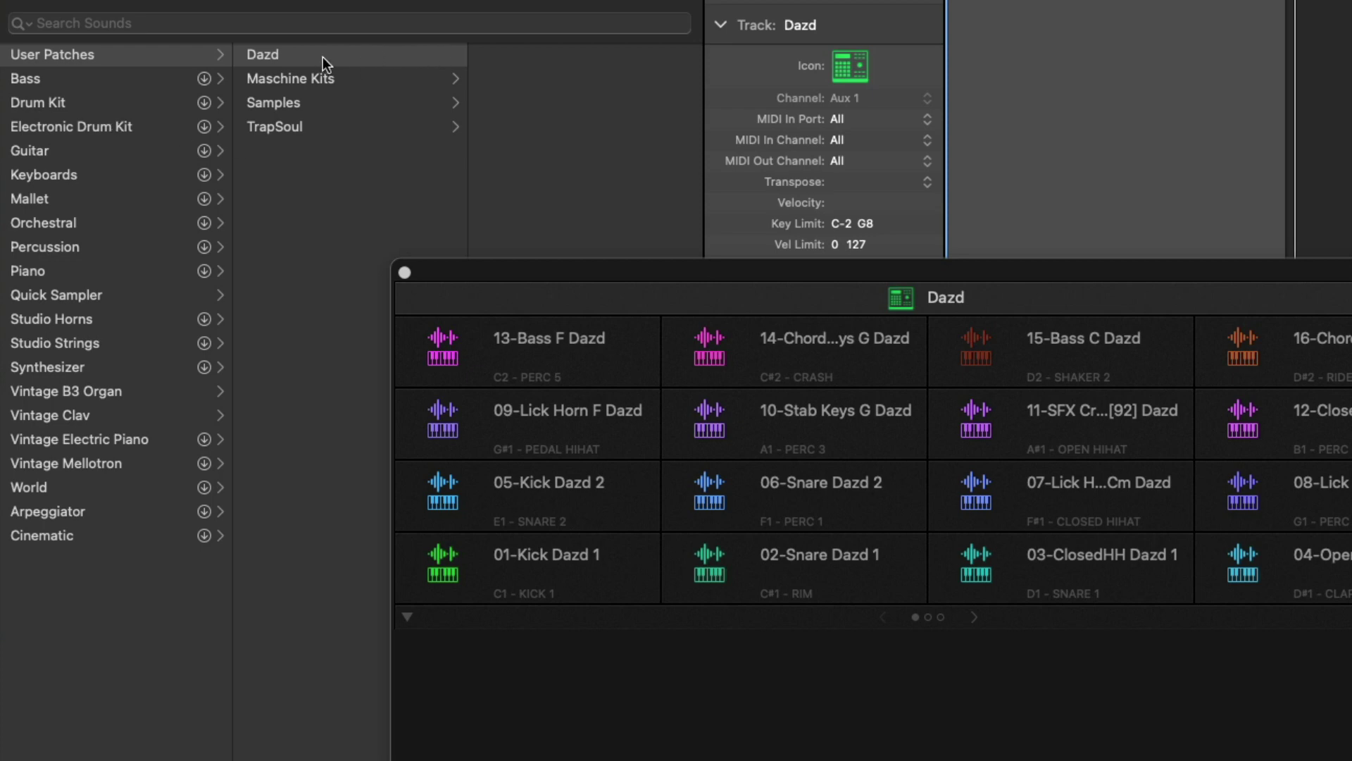
Load the TS-AM Baby kit from TrapSoul, then reload the Dazd user patch
double_click(538, 293)
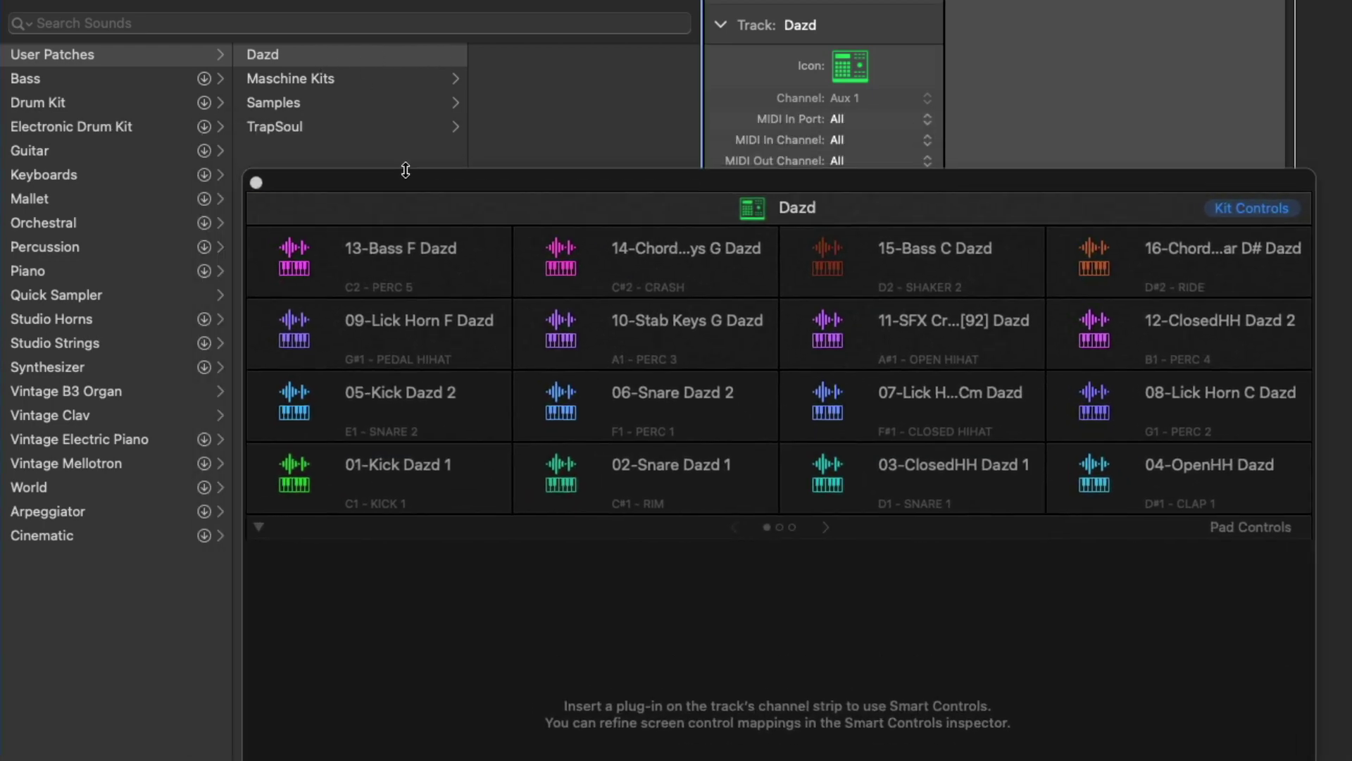
click(308, 121)
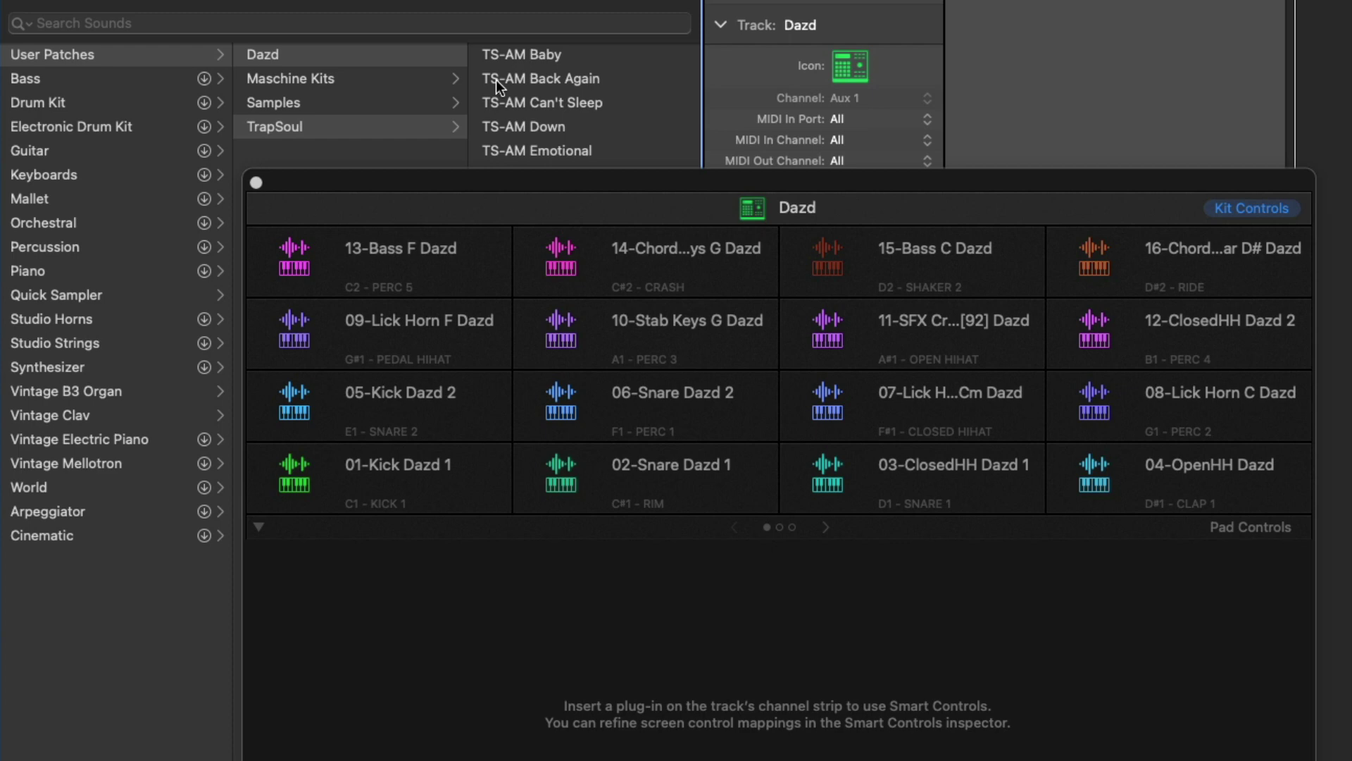
click(522, 53)
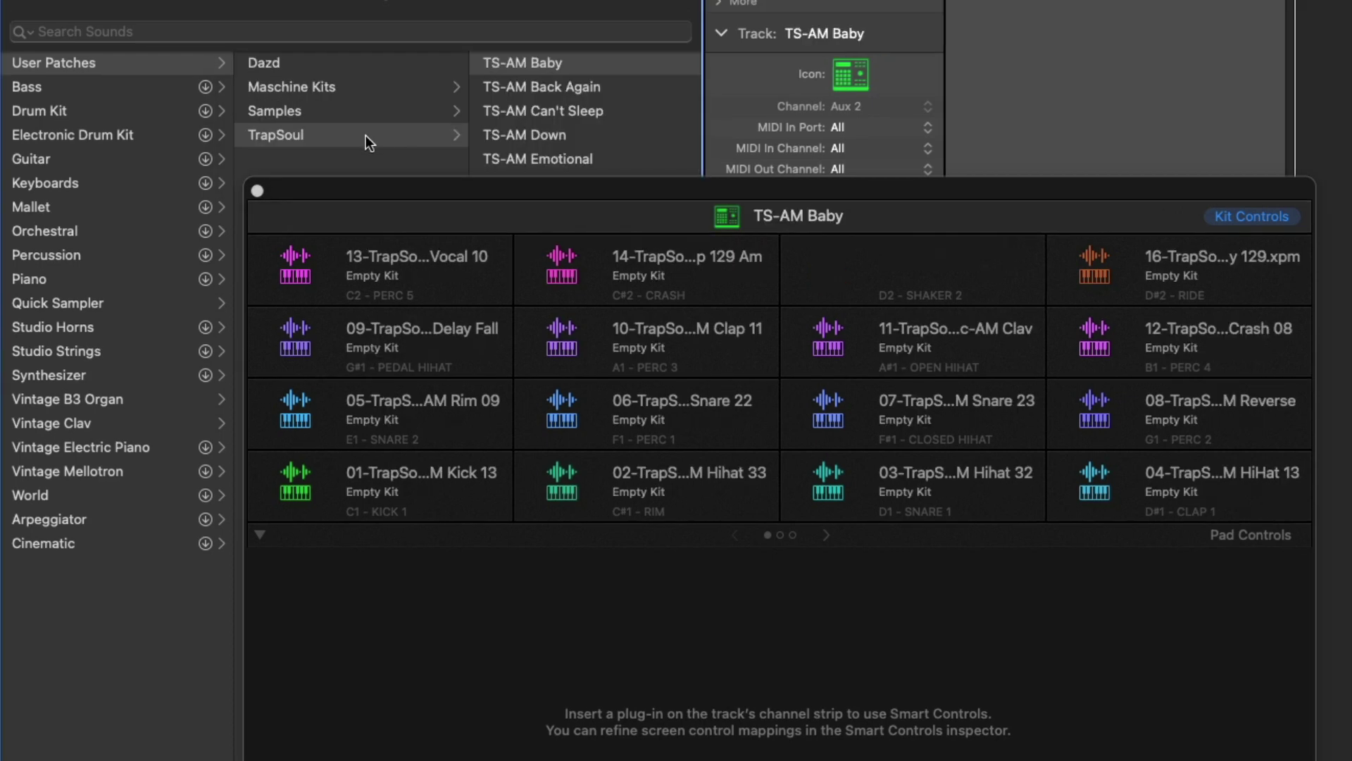
click(293, 62)
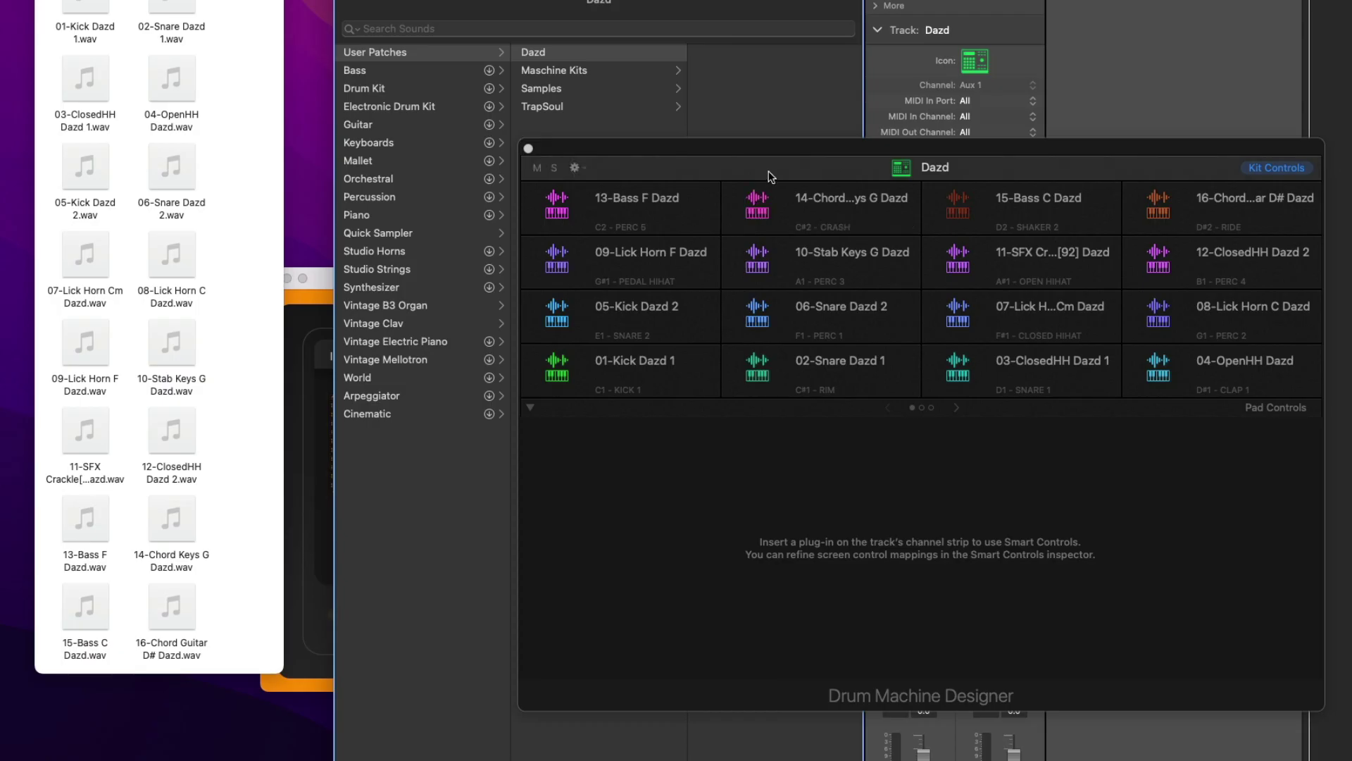
Clear all the kit's pads and load the blank Empty Kit patch found by searching 'empty'
right_click(577, 220)
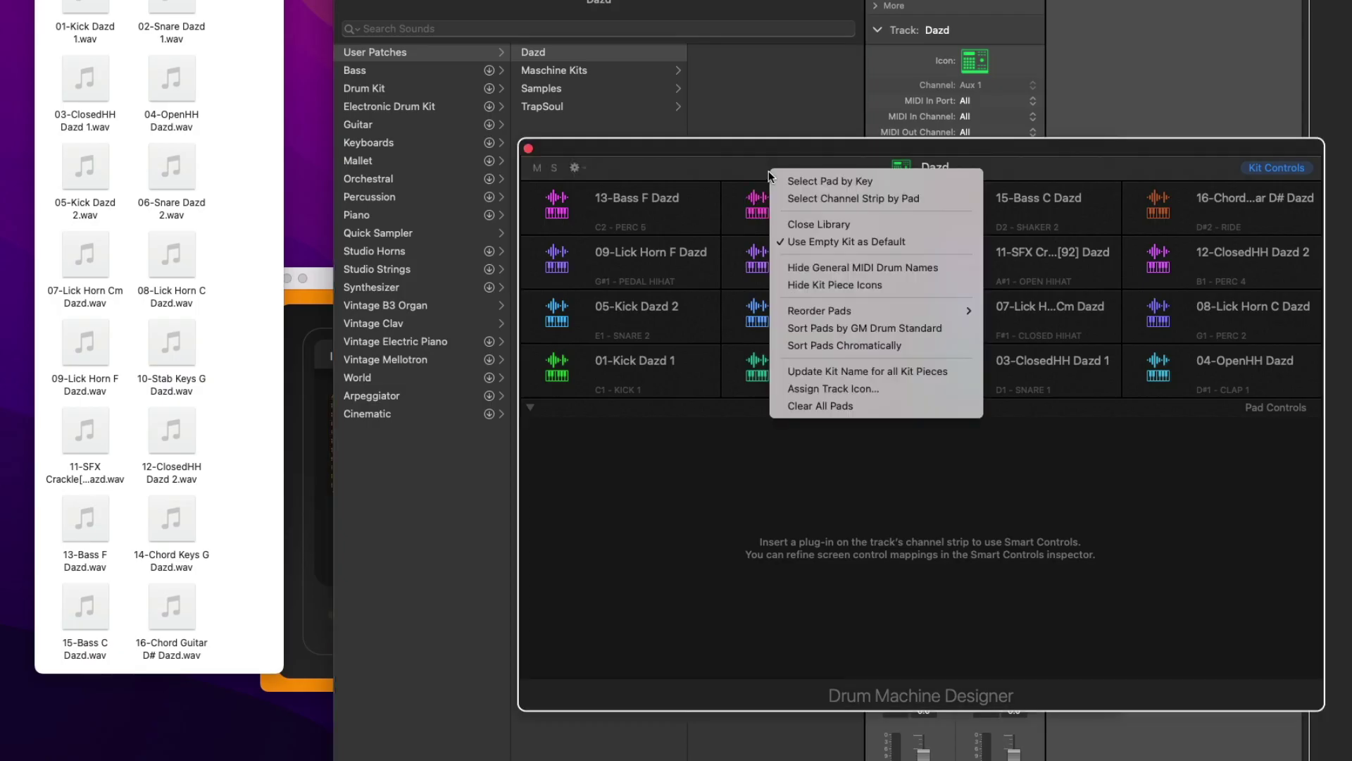
click(817, 407)
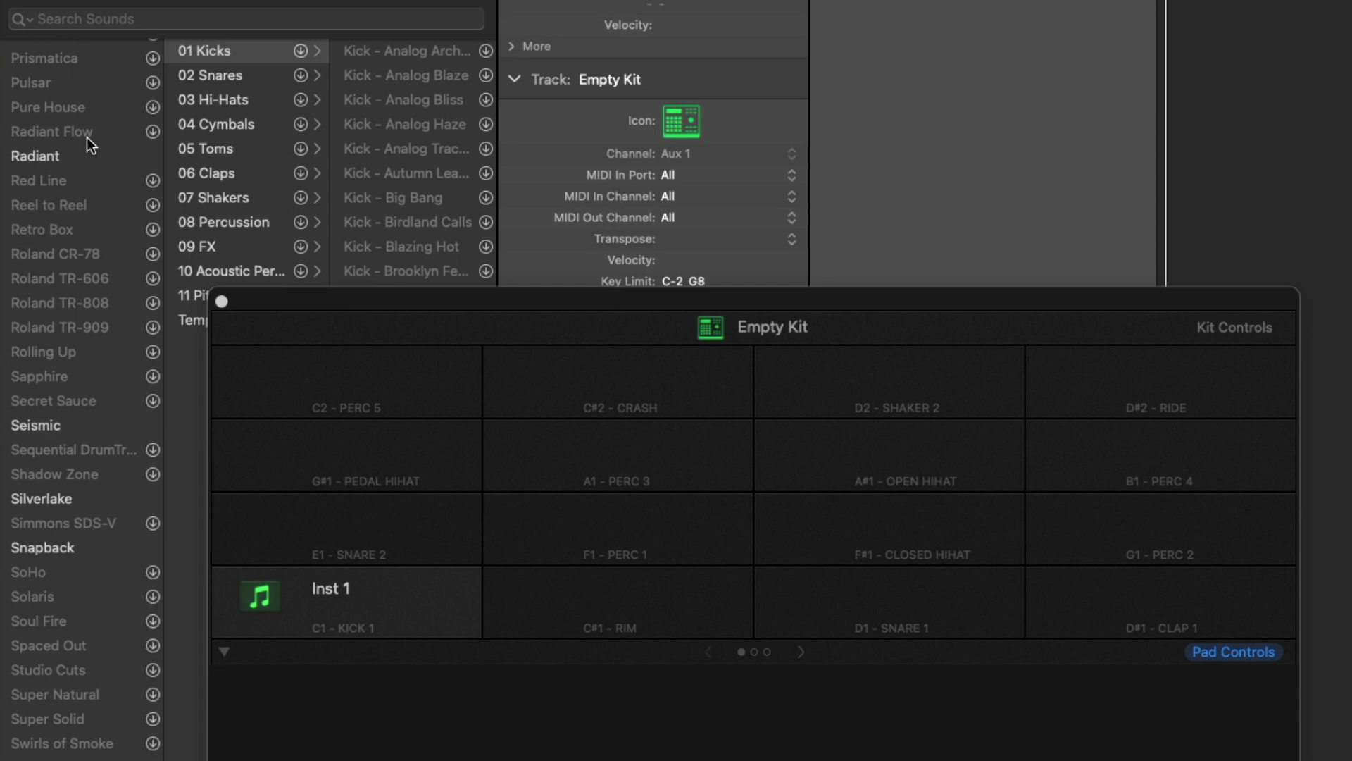
click(146, 17)
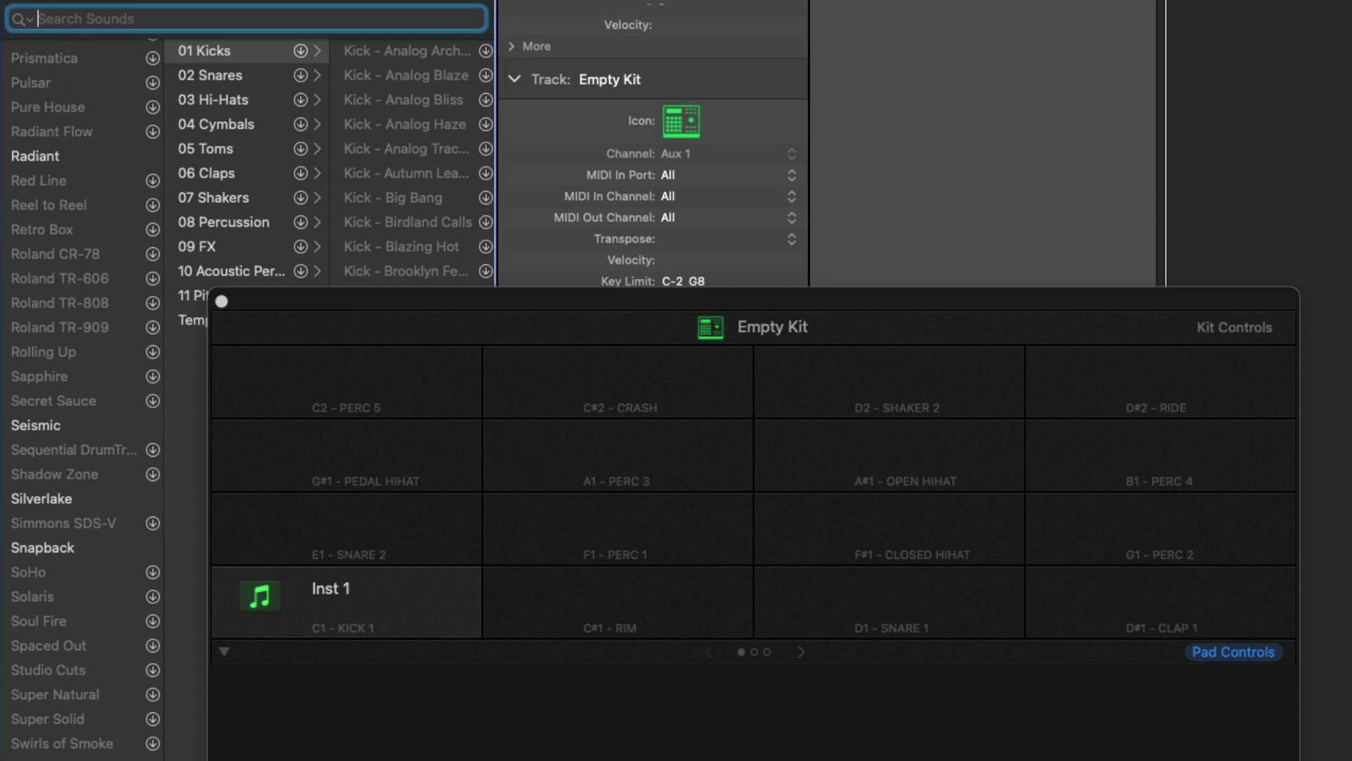
text(empty)
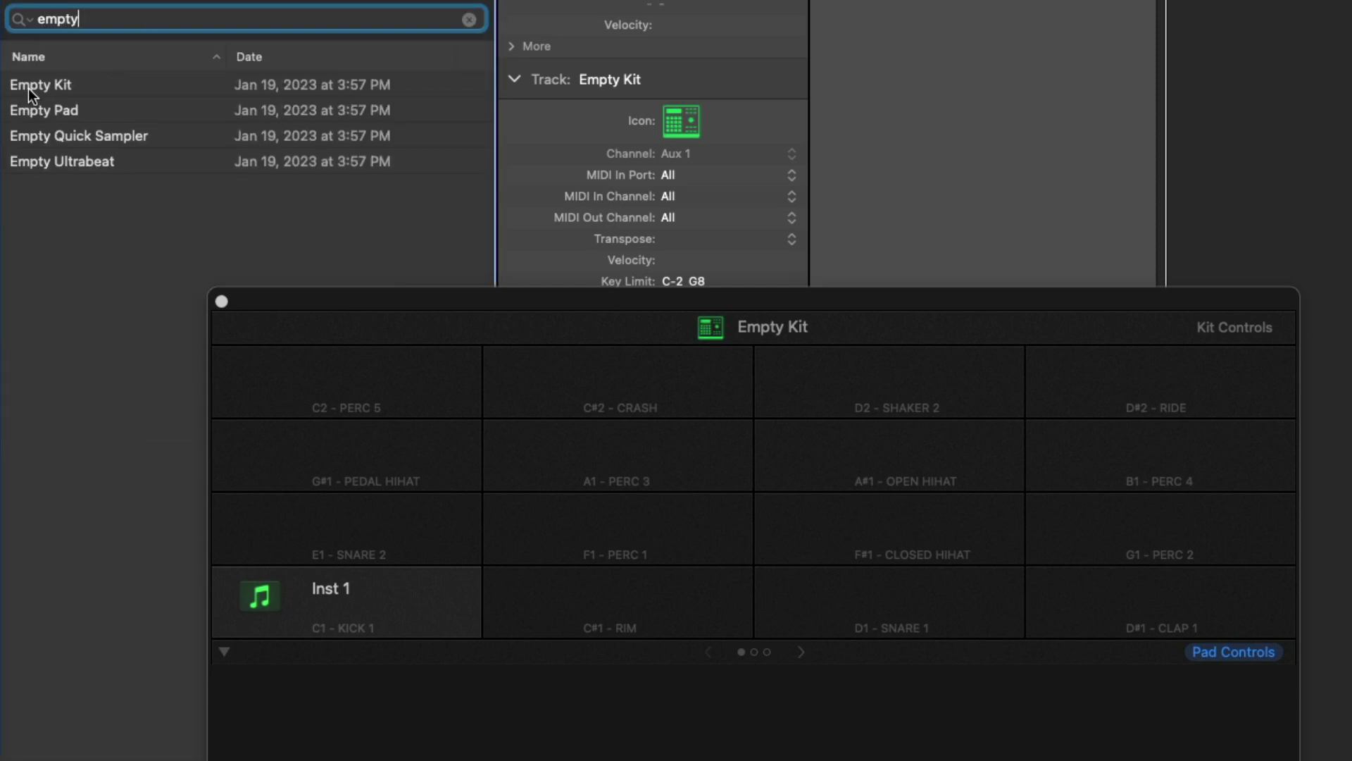
click(34, 83)
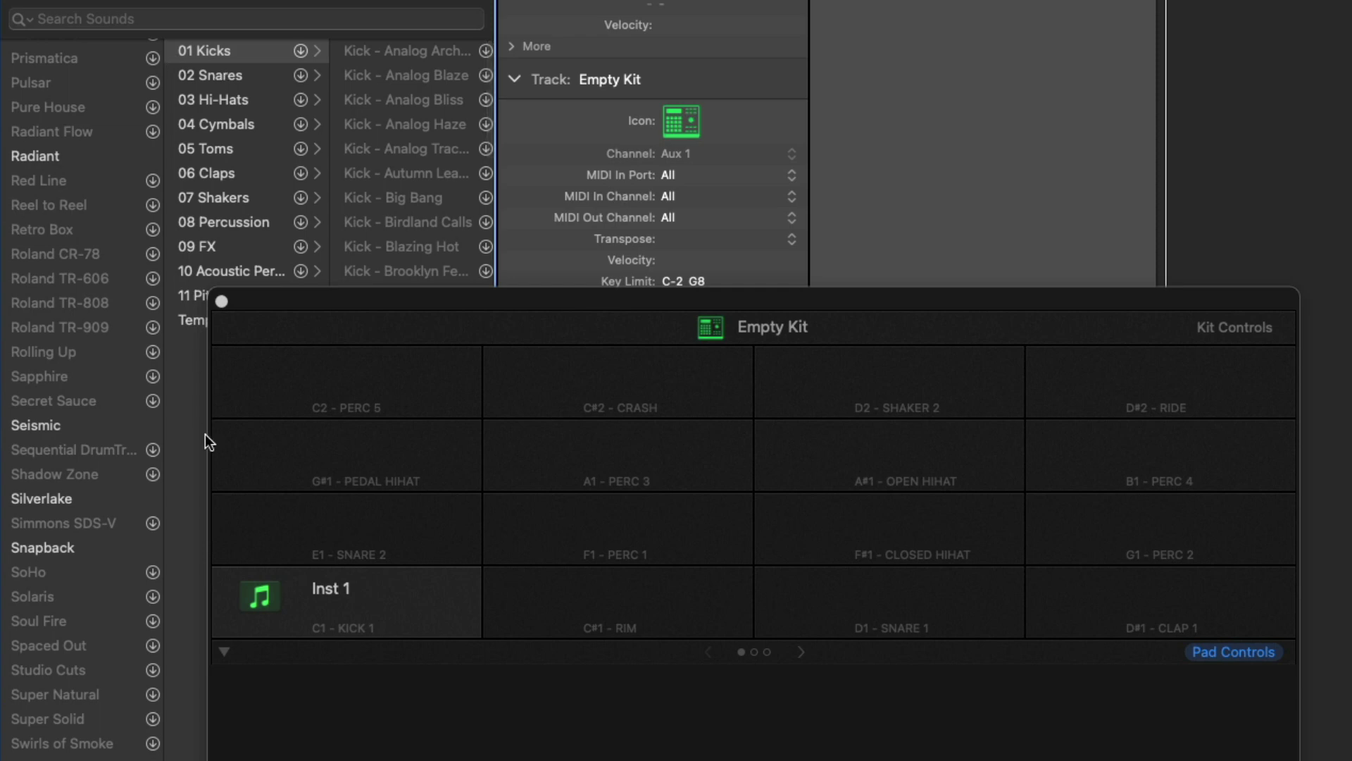
drag(357, 302, 297, 305)
click(794, 320)
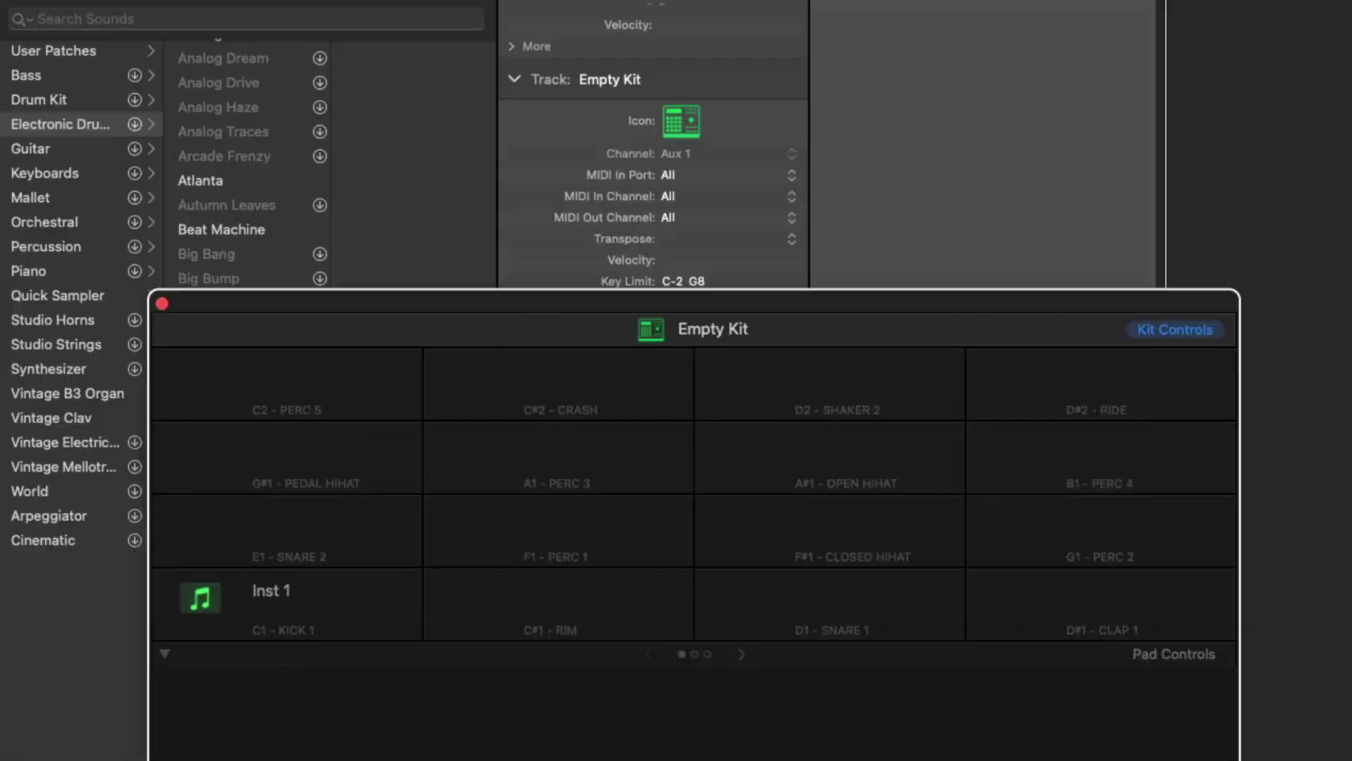
Drop the sixteen Digr wav files onto the pads from C1 and save the kit as 'Digr'
drag(47, 89, 287, 545)
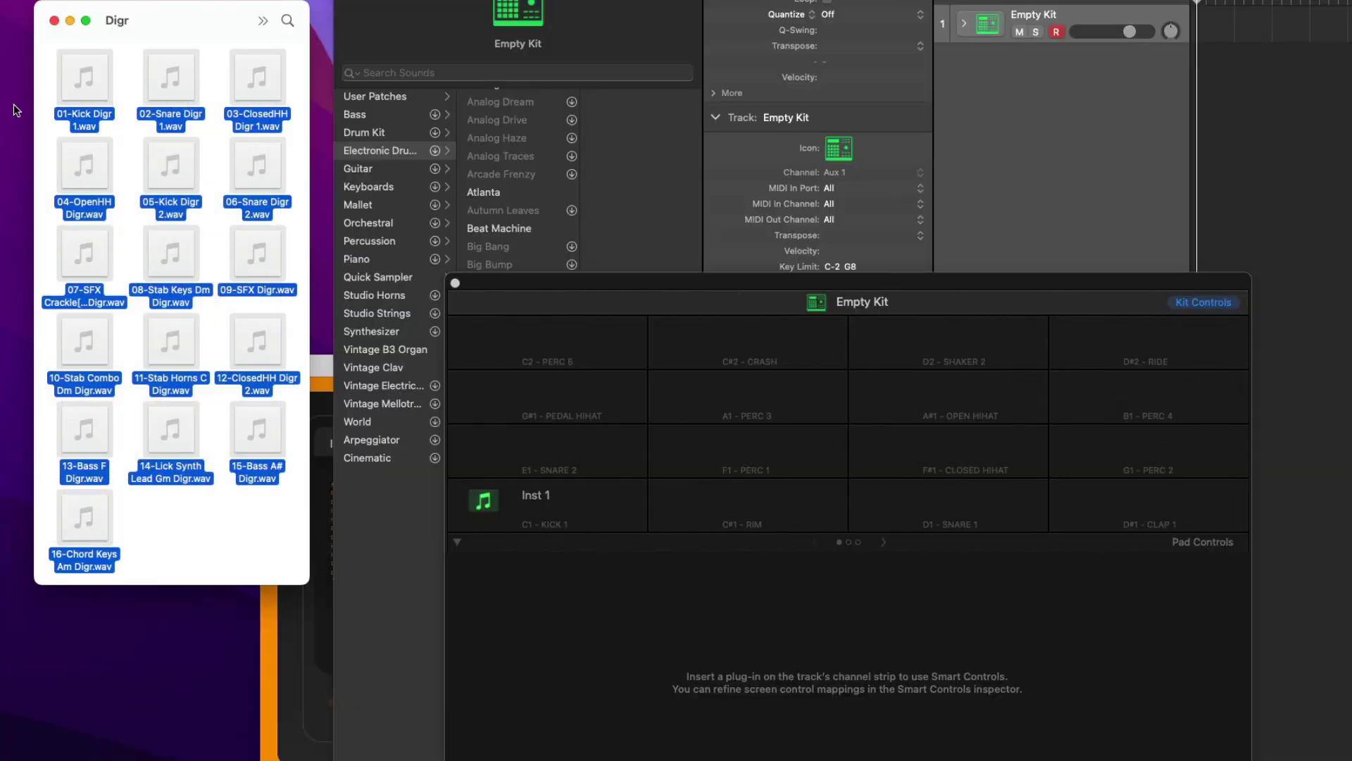
drag(67, 66, 558, 498)
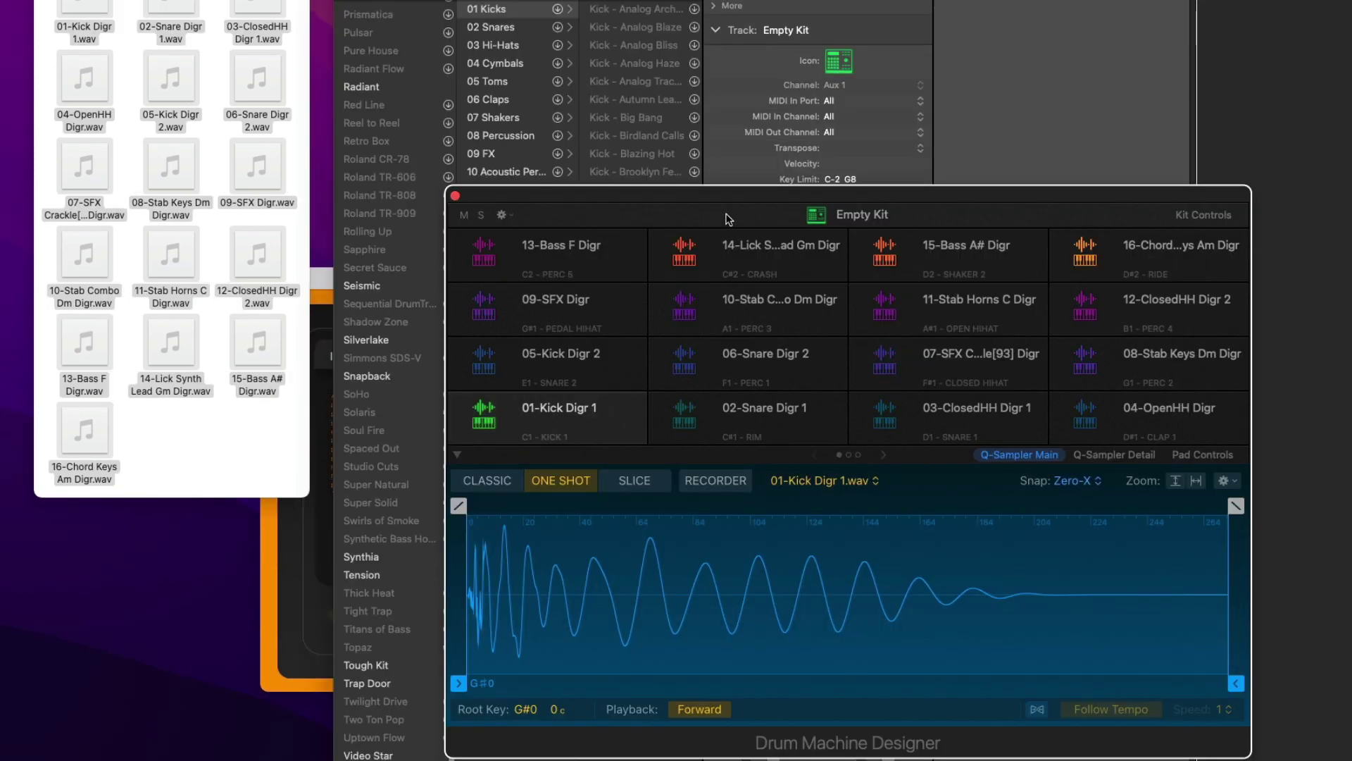
click(737, 210)
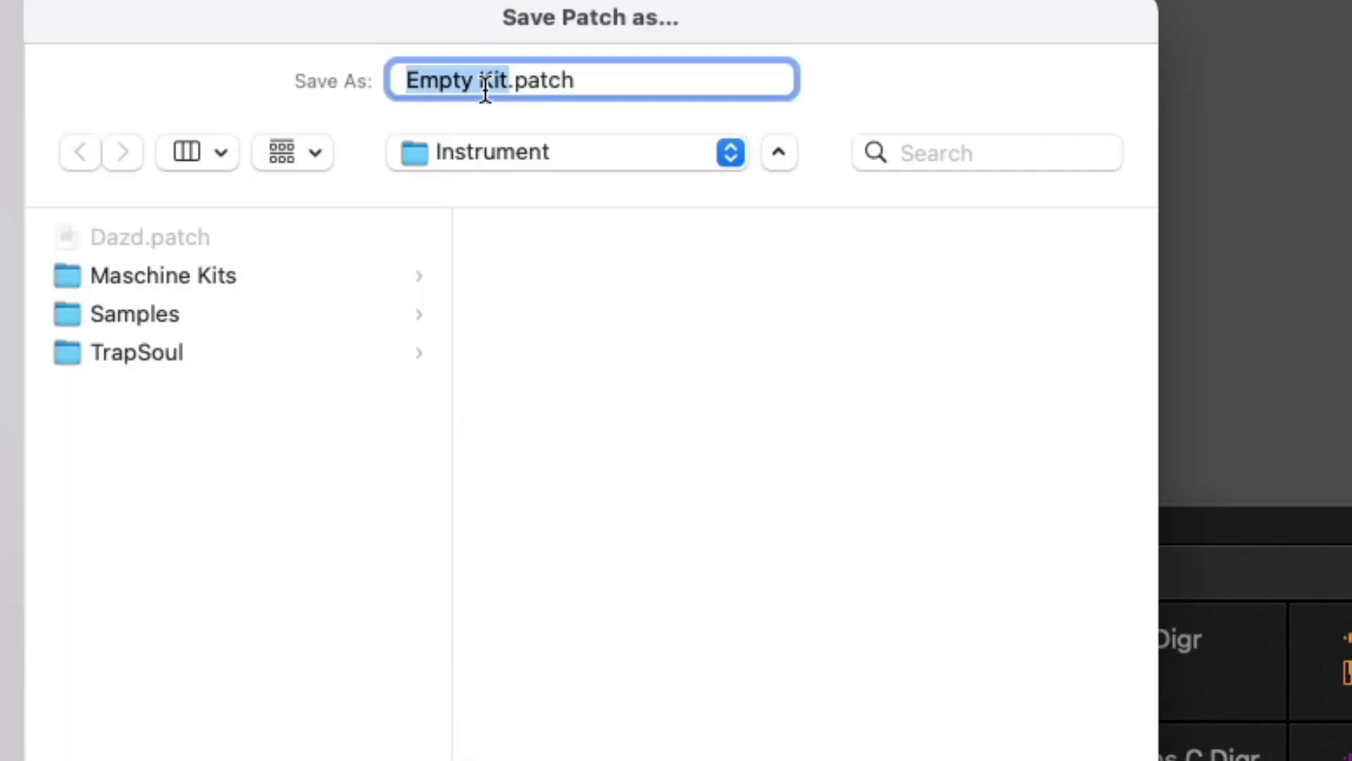
text(Digr)
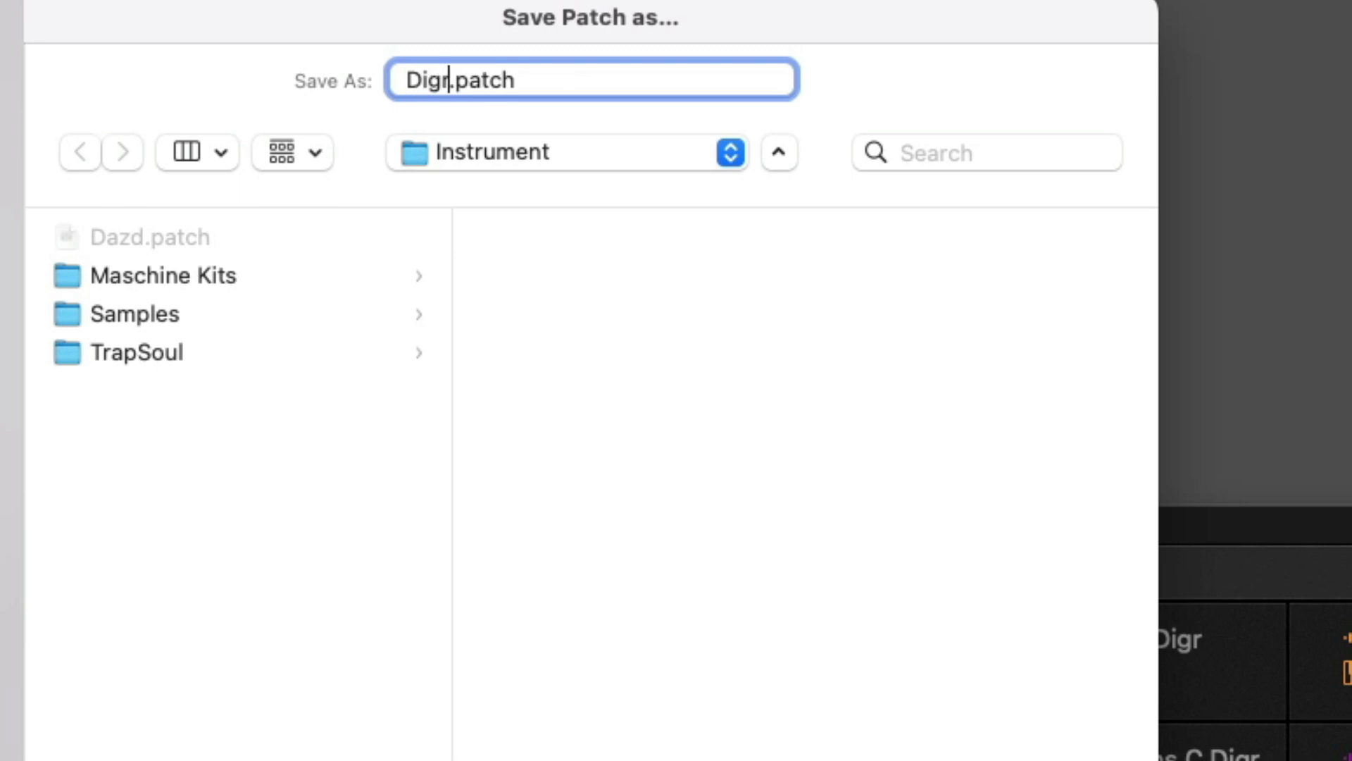
key(Return)
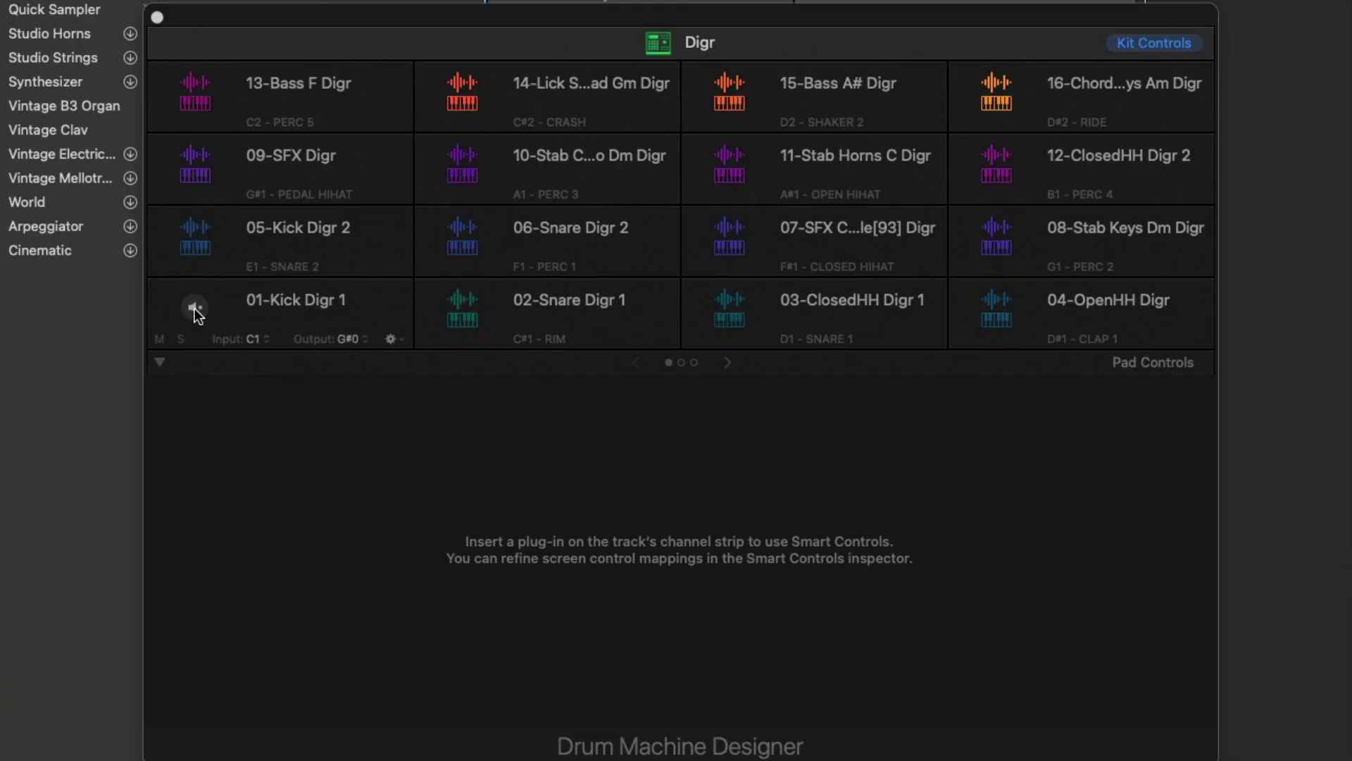
Play pads 01, 02, 06, 03, 04, 08, 09 and 10, from 01-Kick Digr 1 to 10-Stab Combo Dm Digr
click(194, 307)
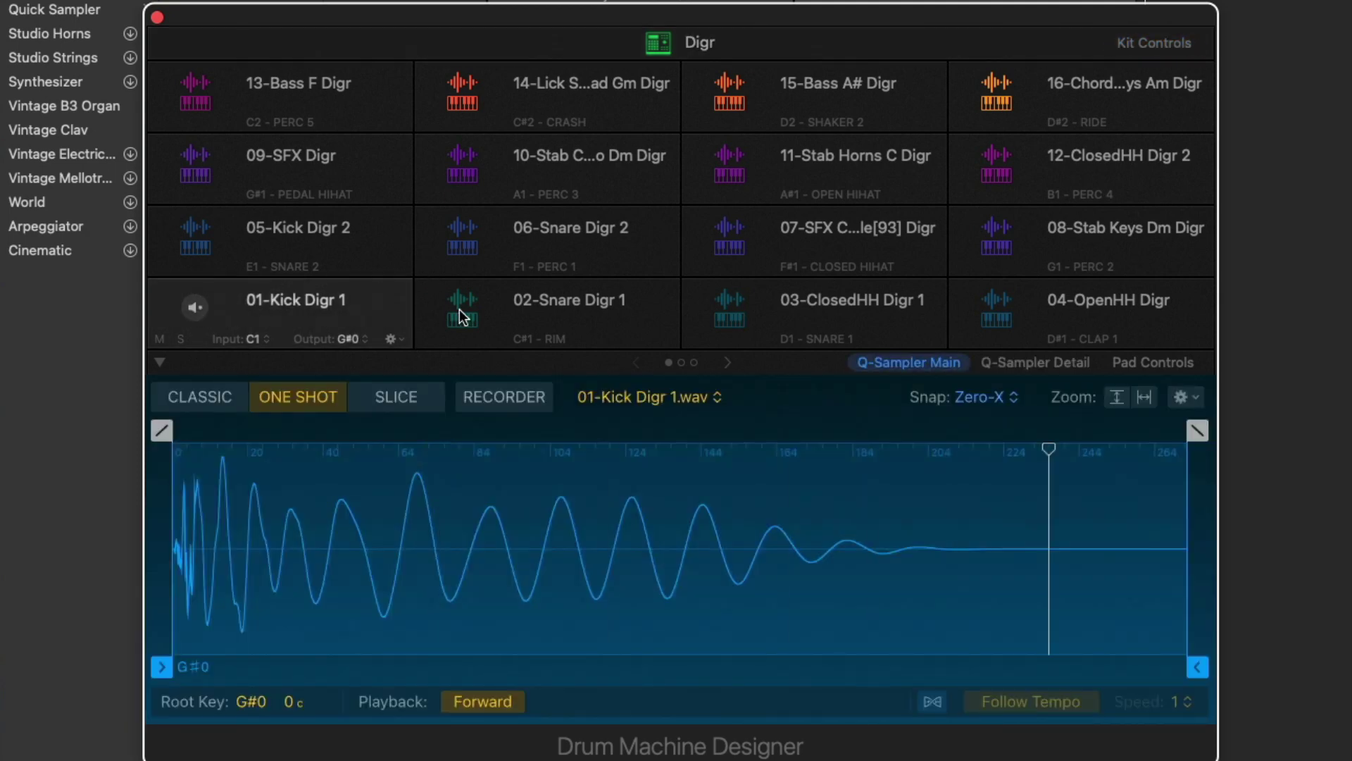
click(481, 311)
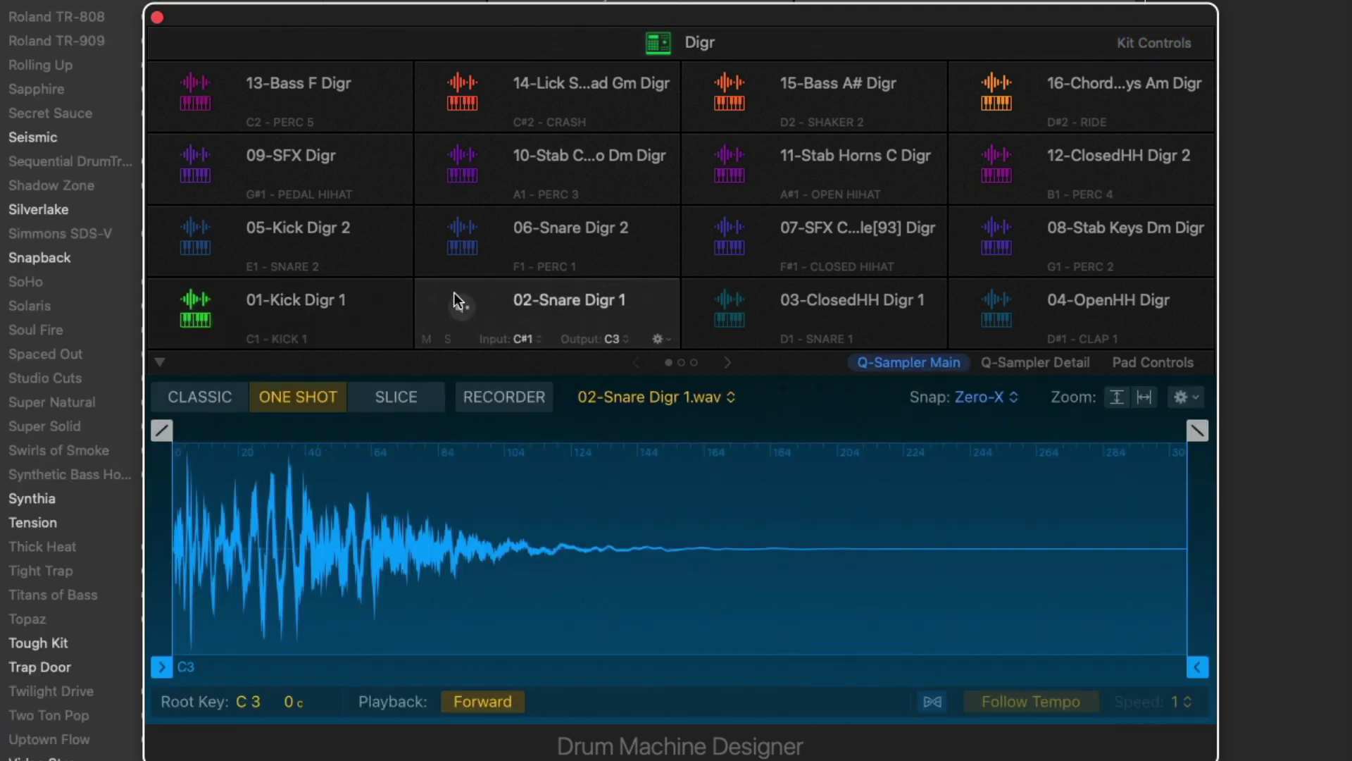
click(462, 236)
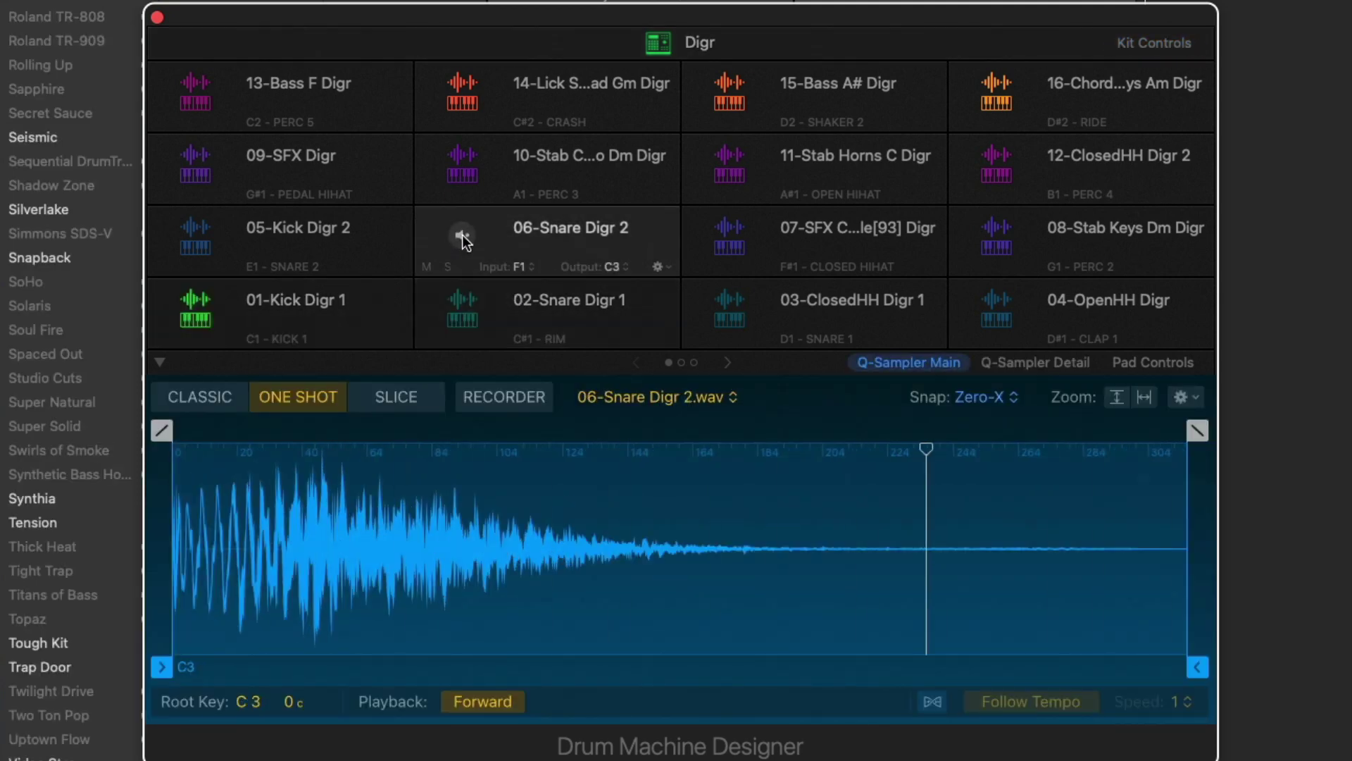
click(730, 309)
click(993, 312)
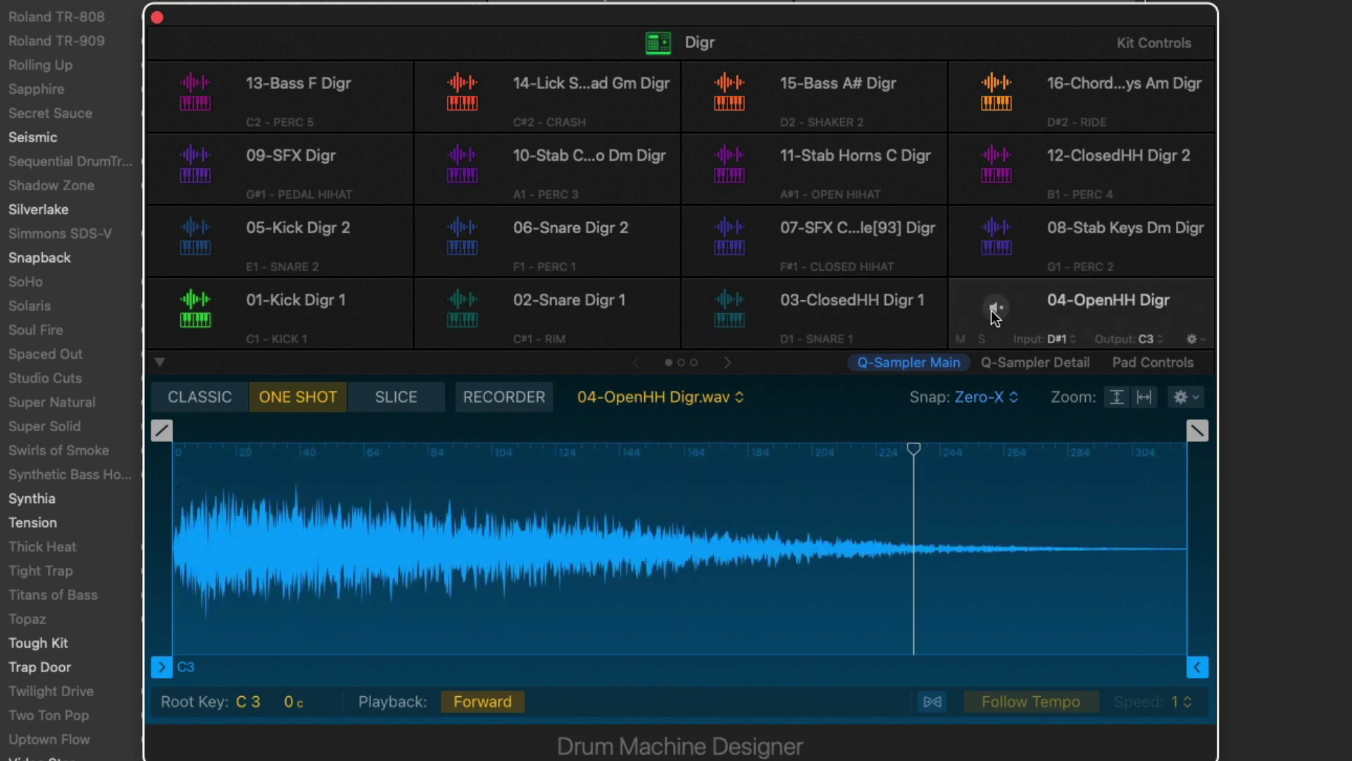
click(991, 234)
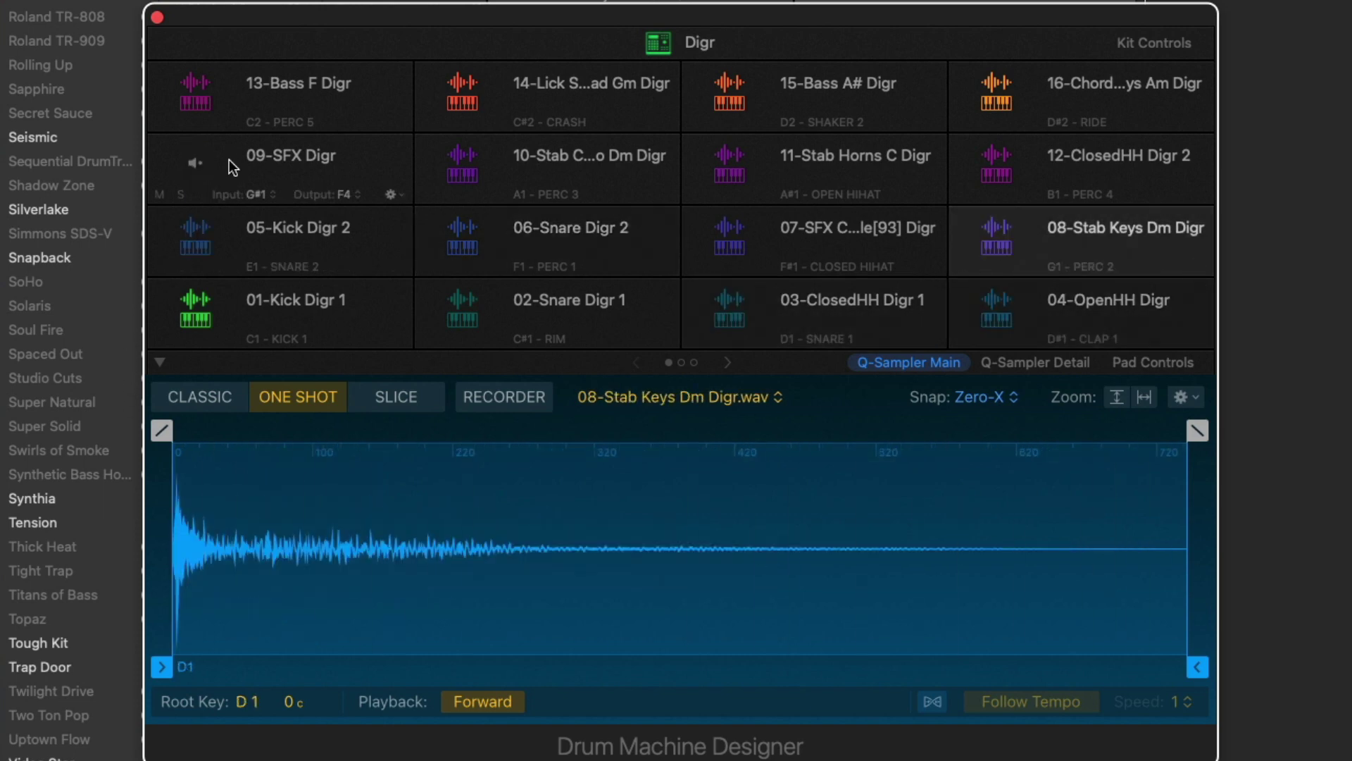
click(202, 163)
click(464, 168)
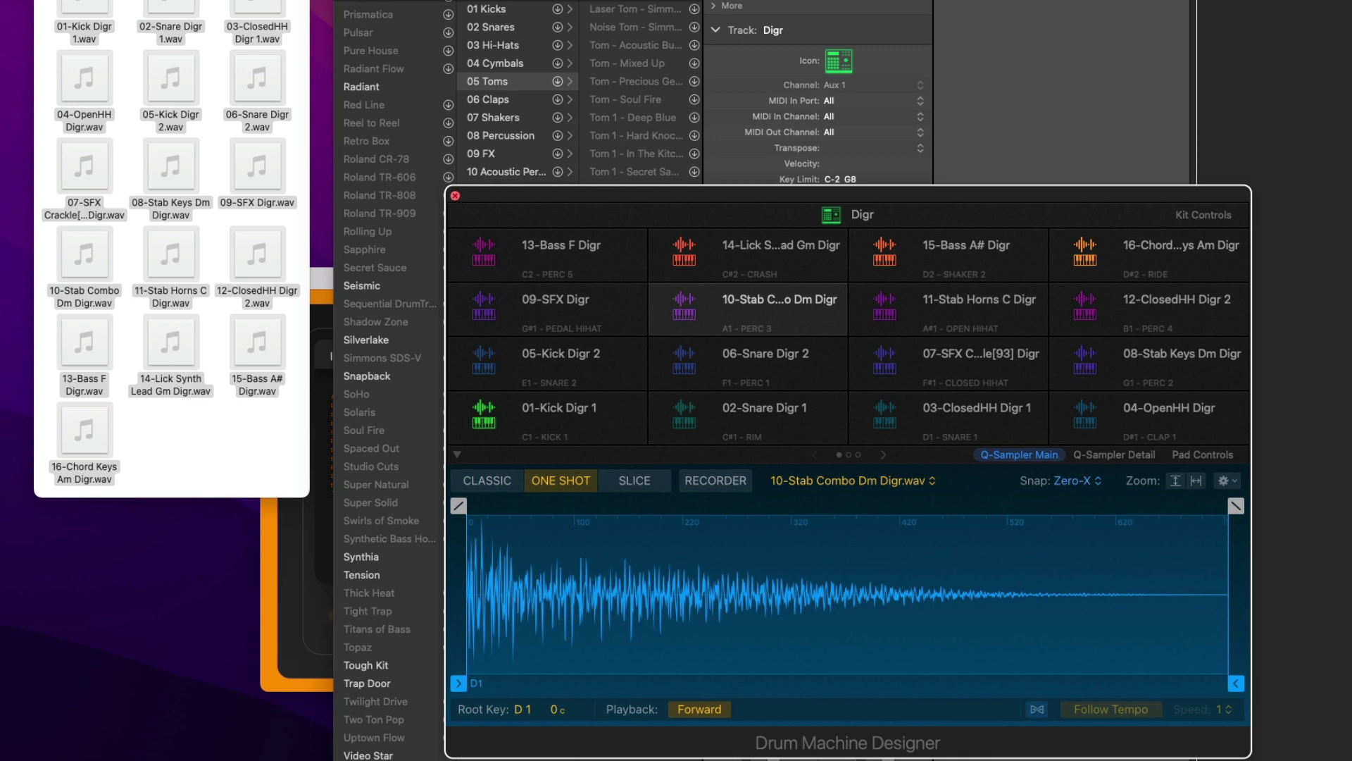
Close Drum Machine Designer and add track Inst 17 running a stereo Quick Sampler
click(455, 196)
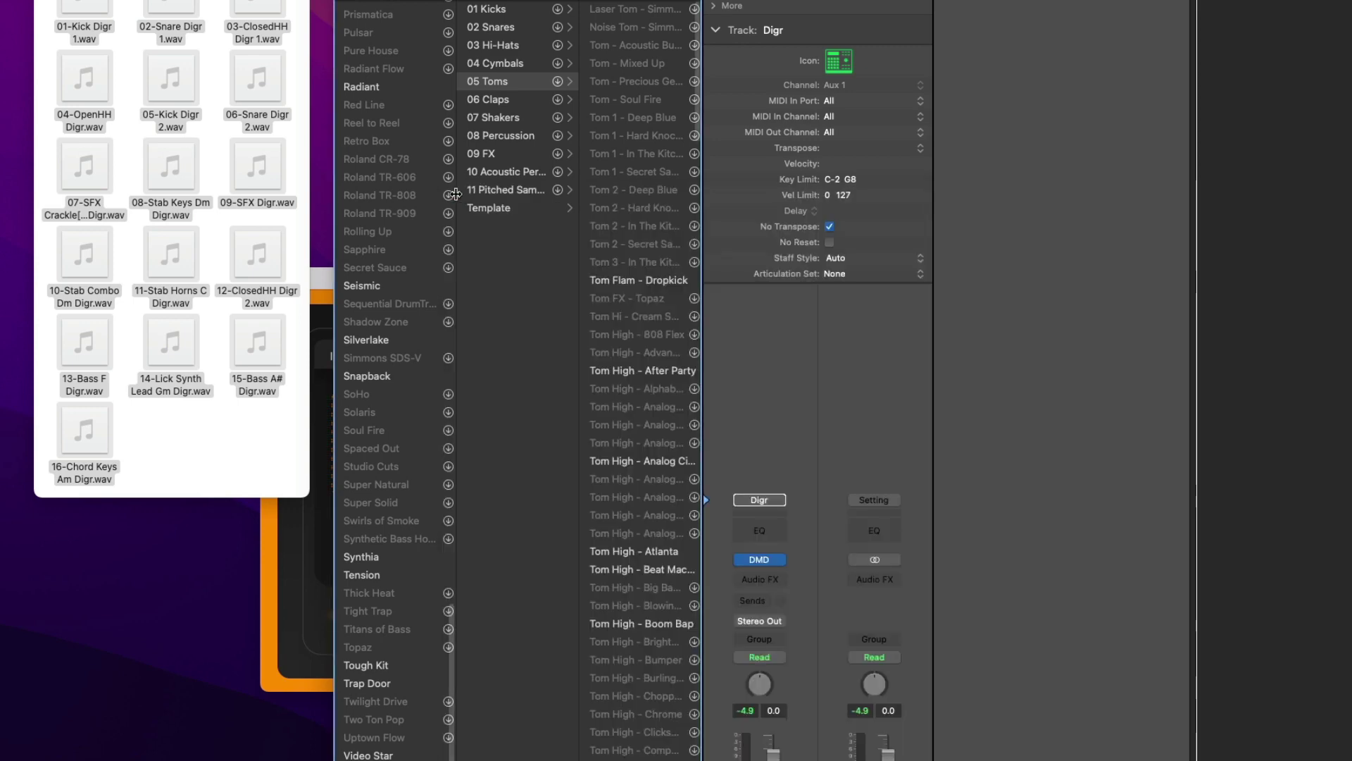
right_click(997, 134)
click(1036, 162)
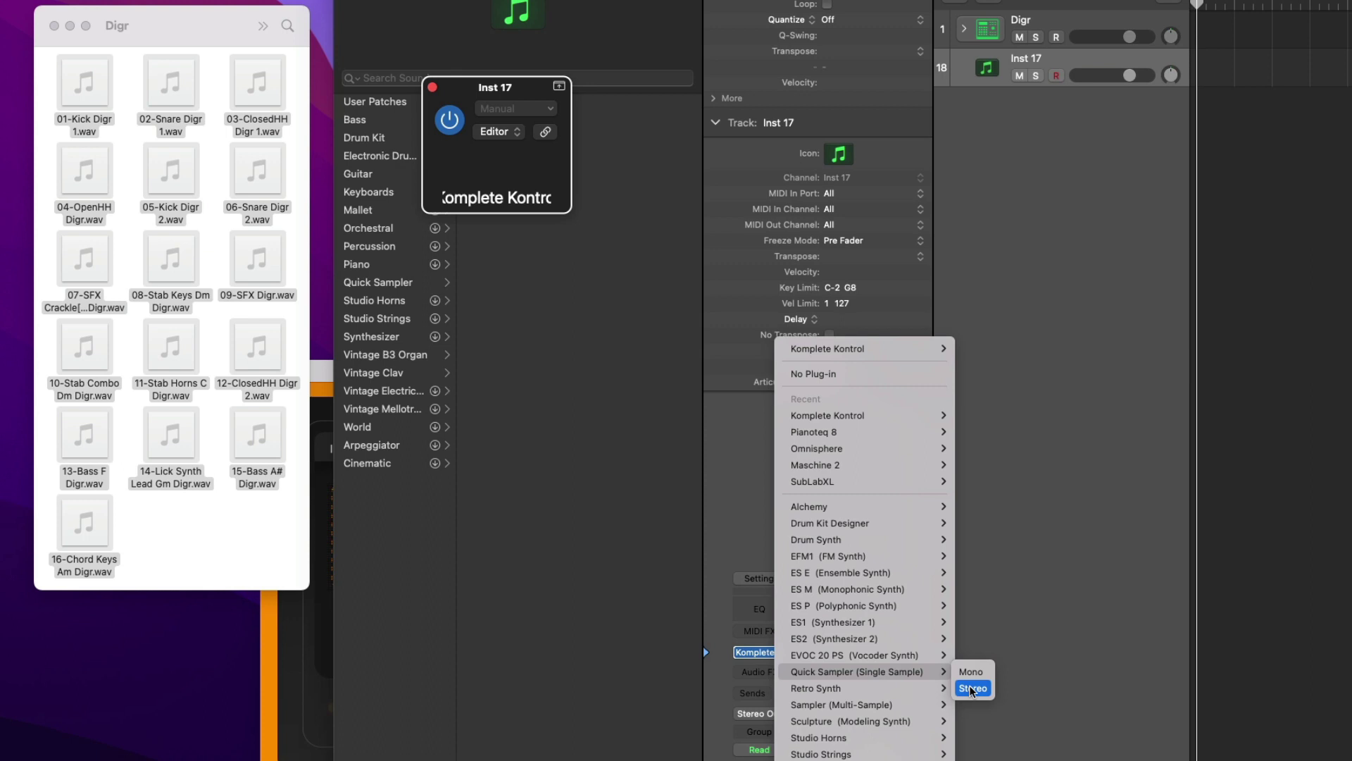
click(972, 688)
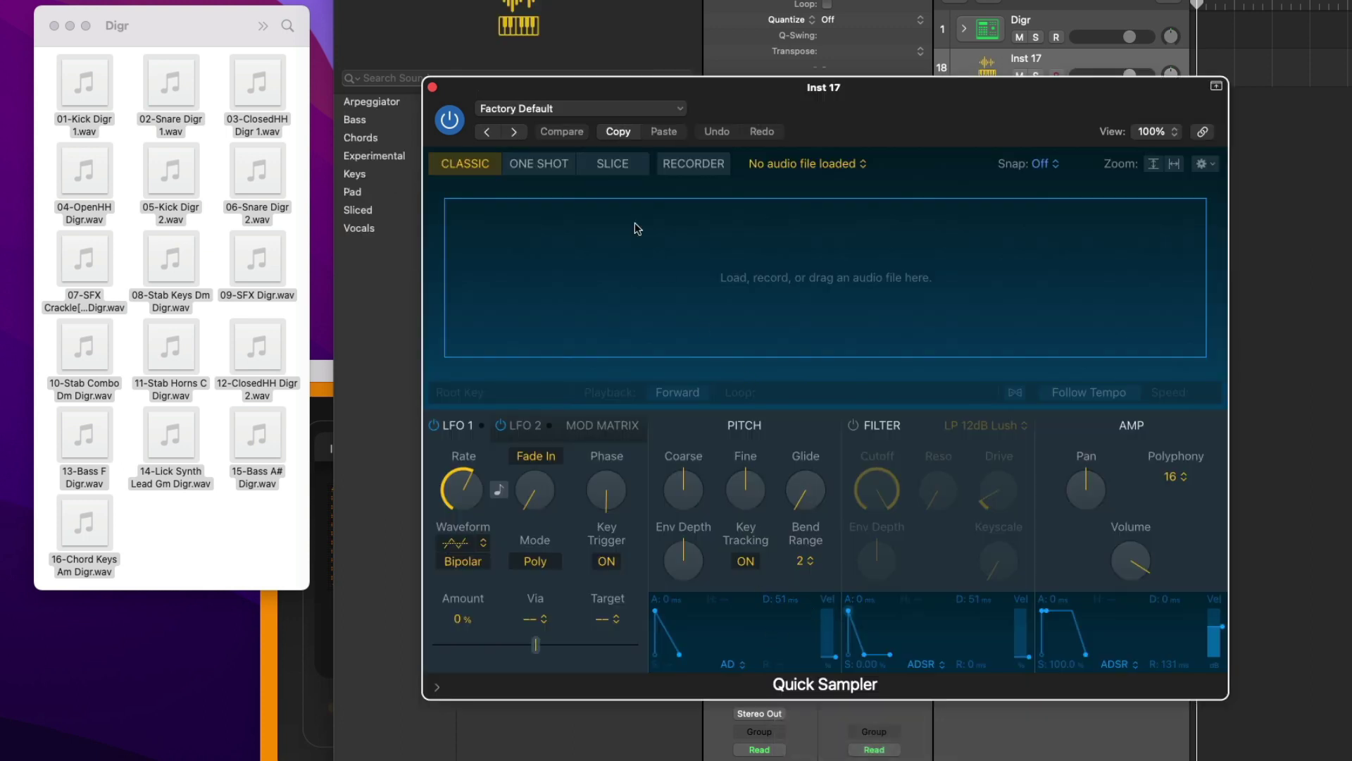
click(269, 574)
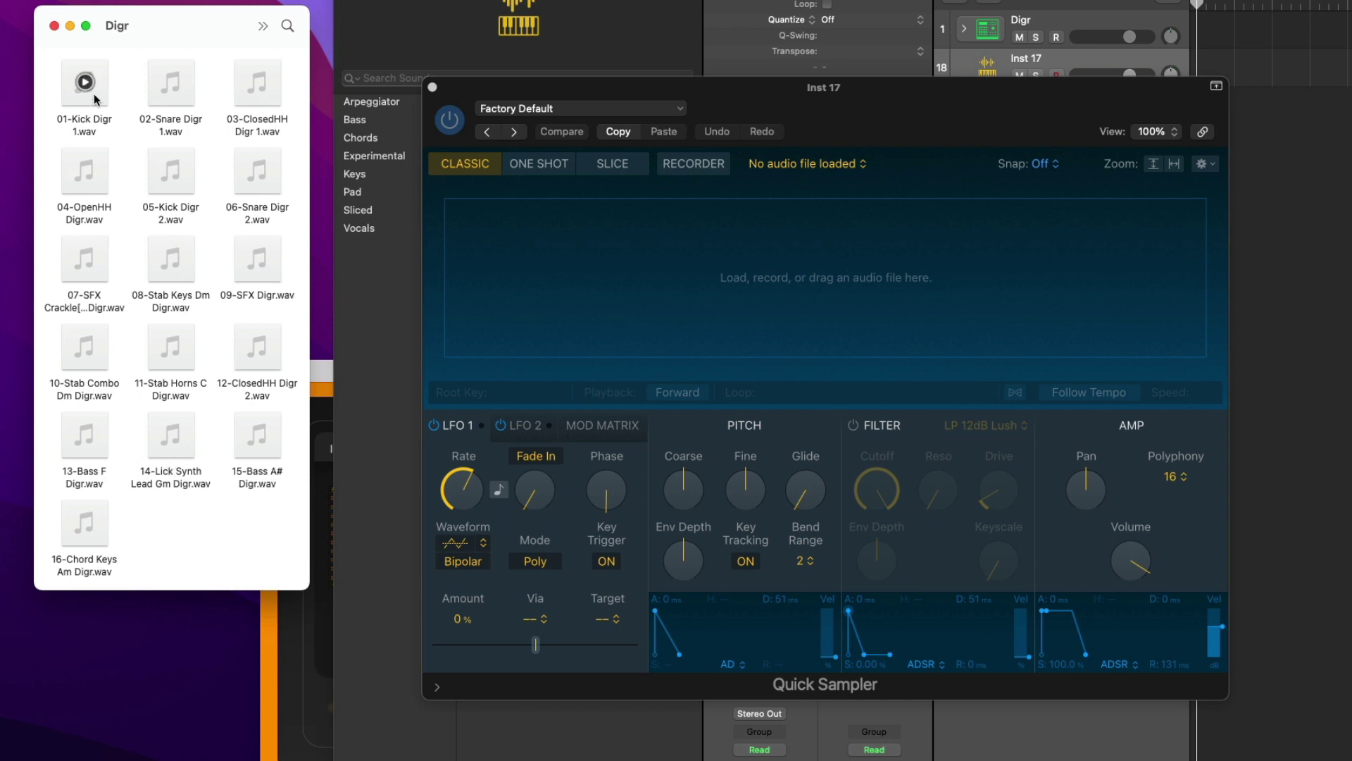
Drag 03-ClosedHH Digr 1.wav from Finder into the Quick Sampler's Optimized zone, root key C3
click(243, 97)
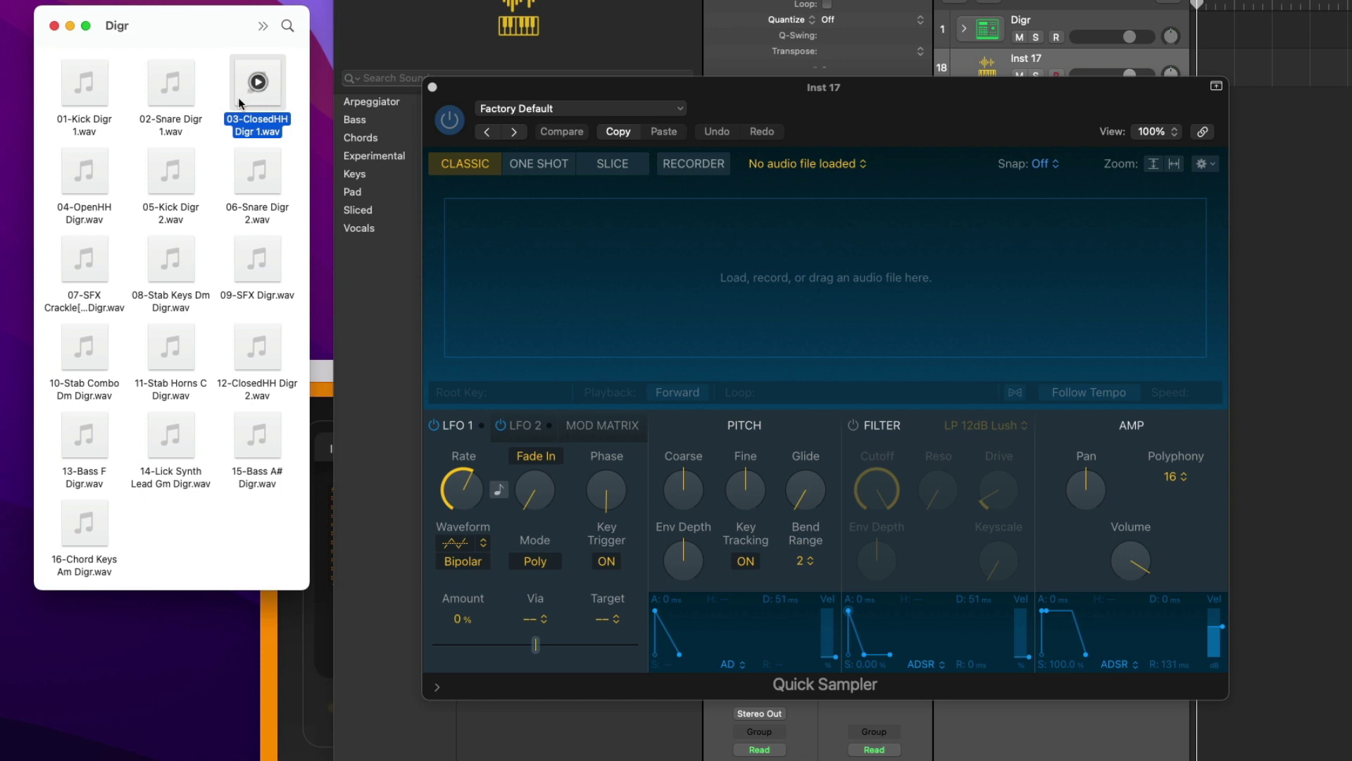
drag(242, 100, 879, 289)
drag(879, 195, 851, 205)
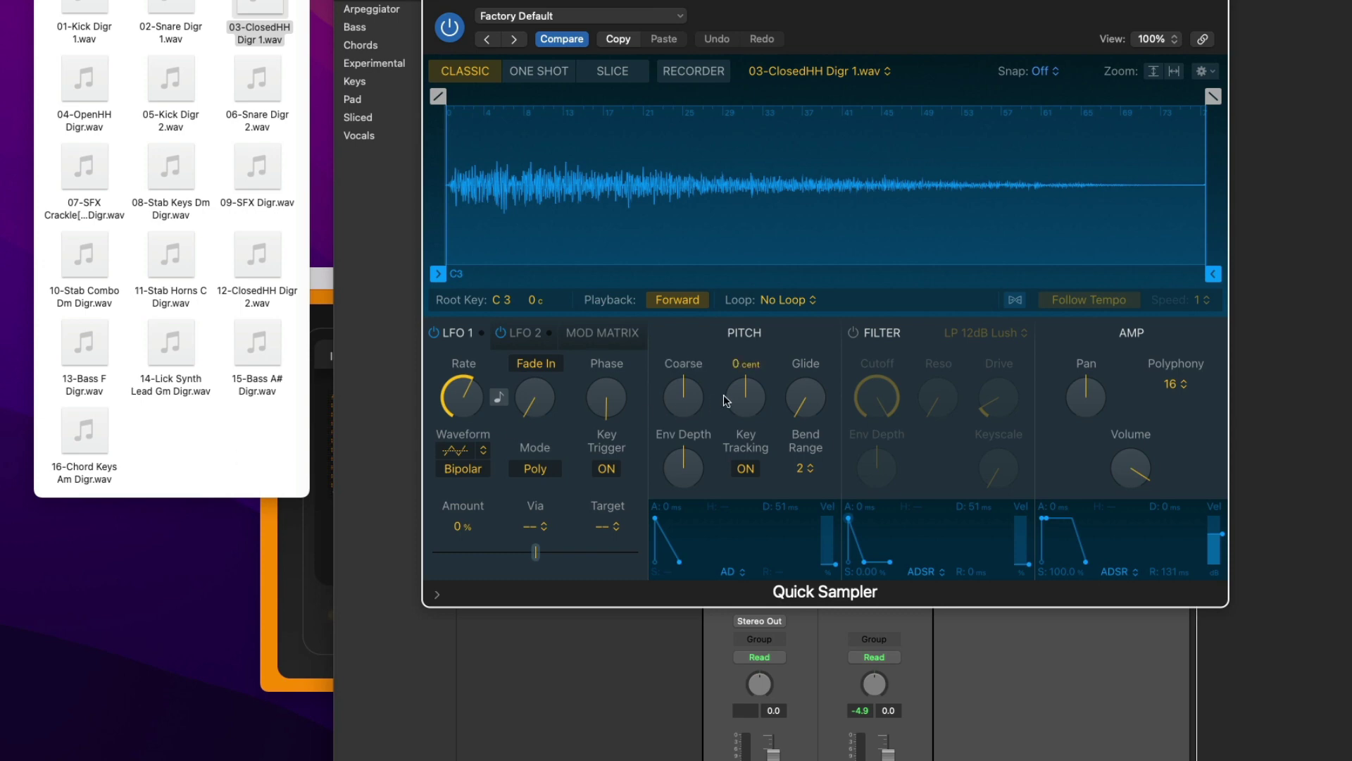
Bring up Musical Typing (Cmd+K) and play a few notes on the Inst 17 hi-hat sampler
key(super+k)
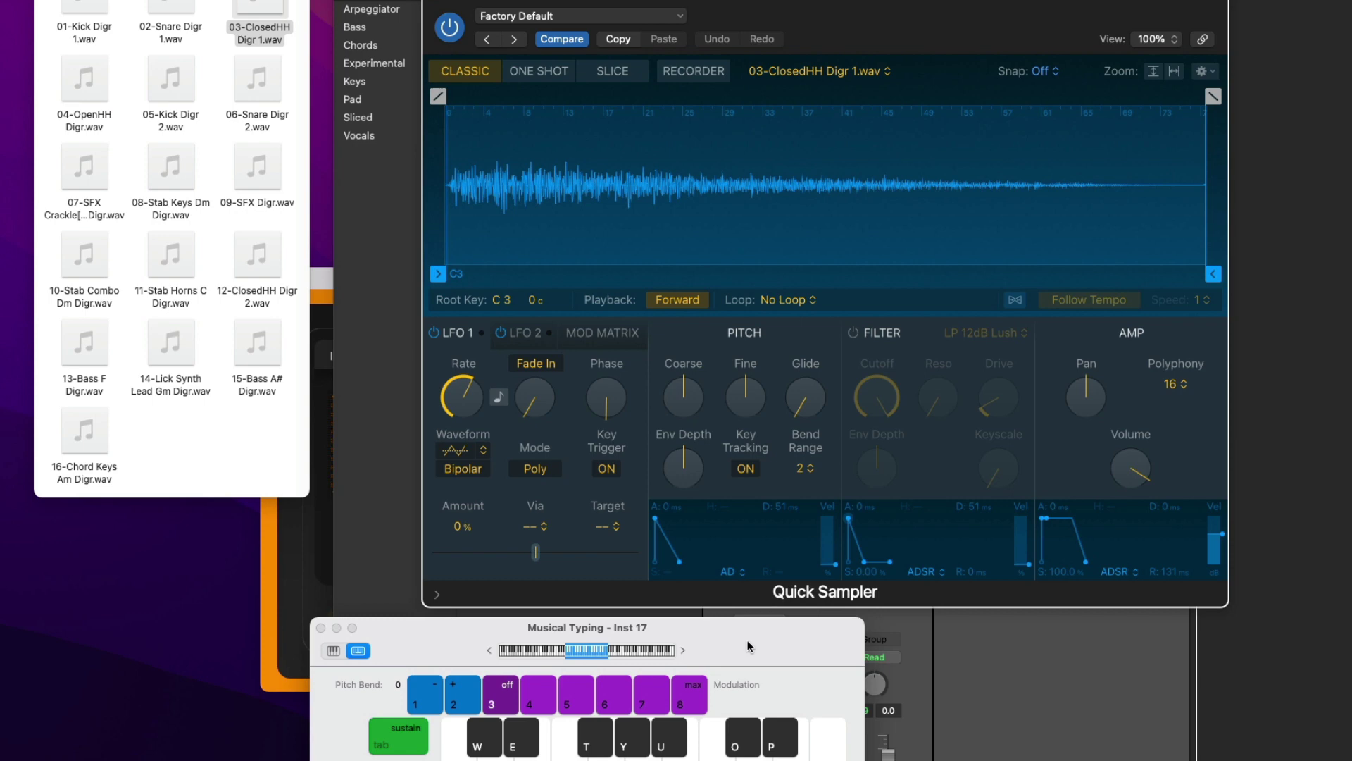
drag(757, 645, 1018, 646)
click(785, 745)
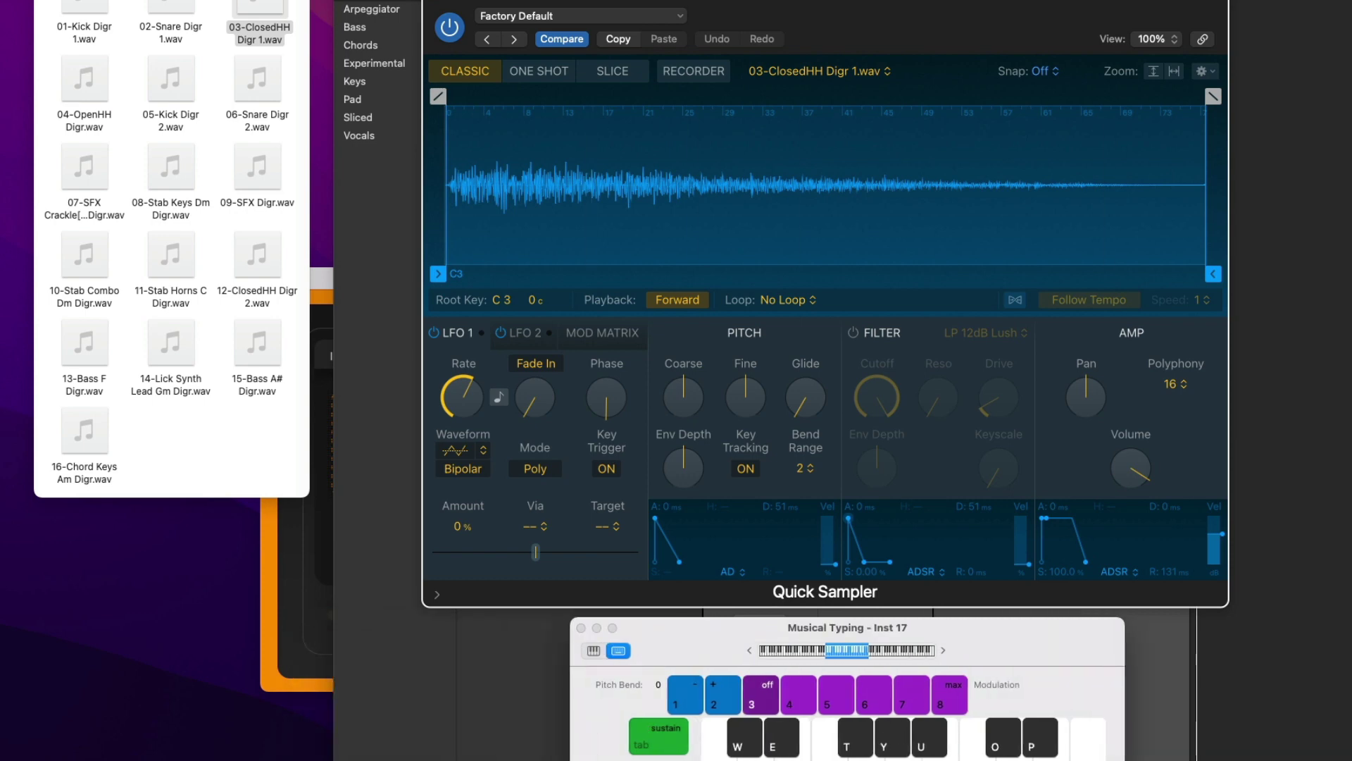
click(865, 755)
key(p)
Close the Quick Sampler window and play notes on the 03-ClosedHH Digr 1 track
click(1293, 178)
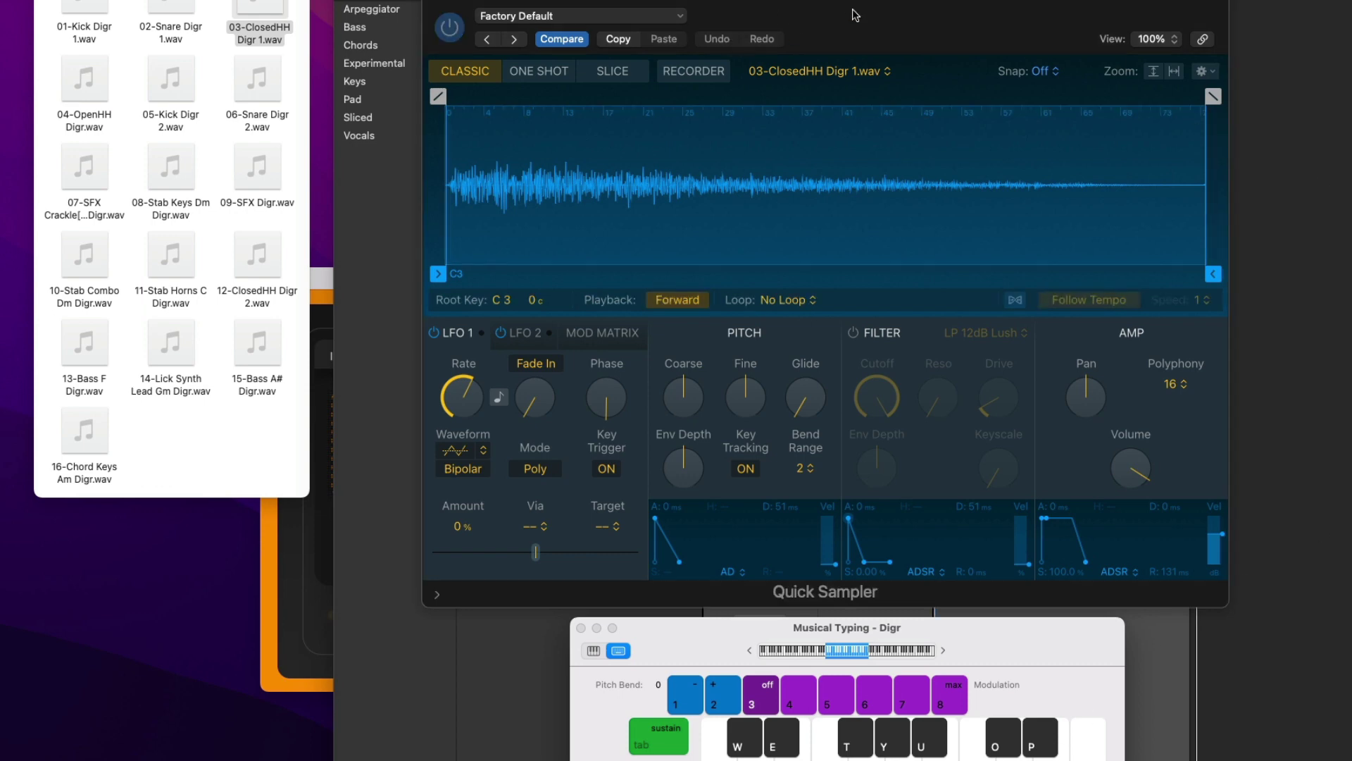
key(super+w)
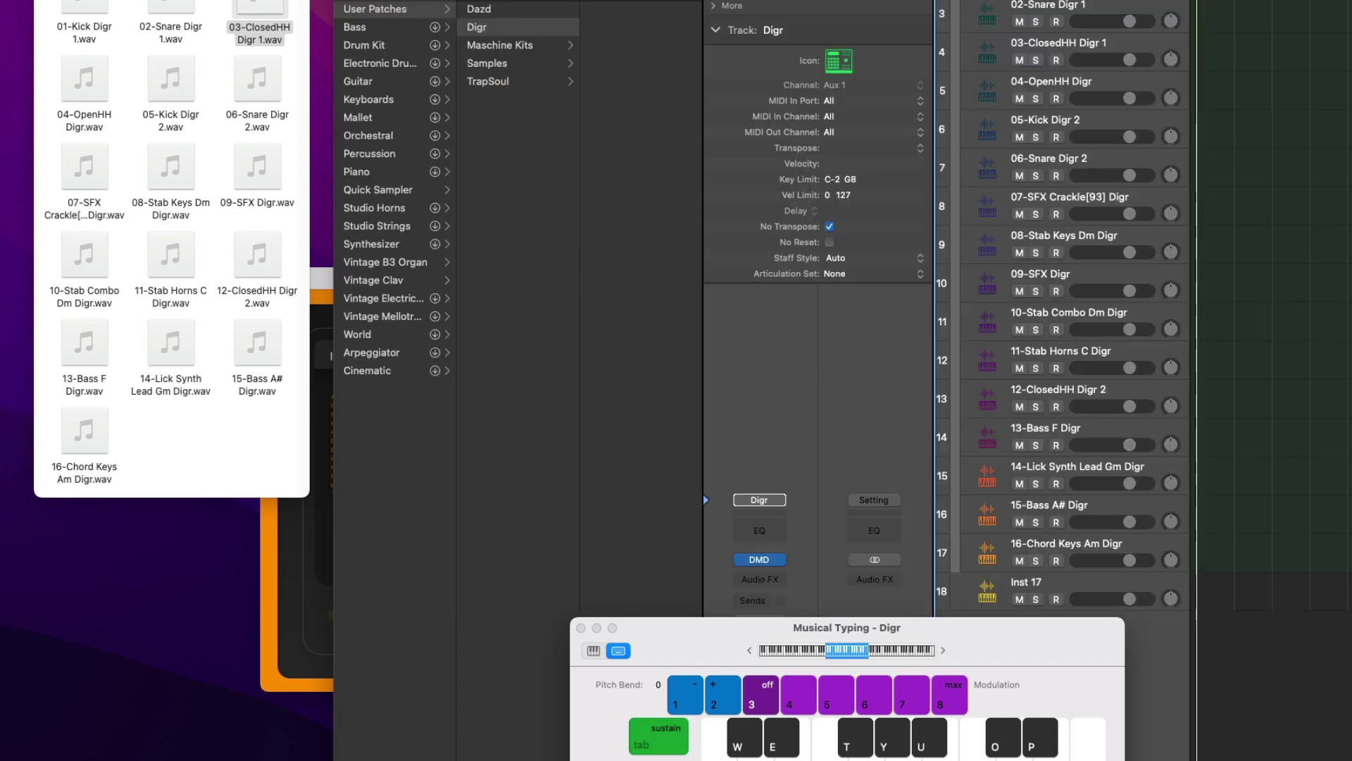
click(1076, 12)
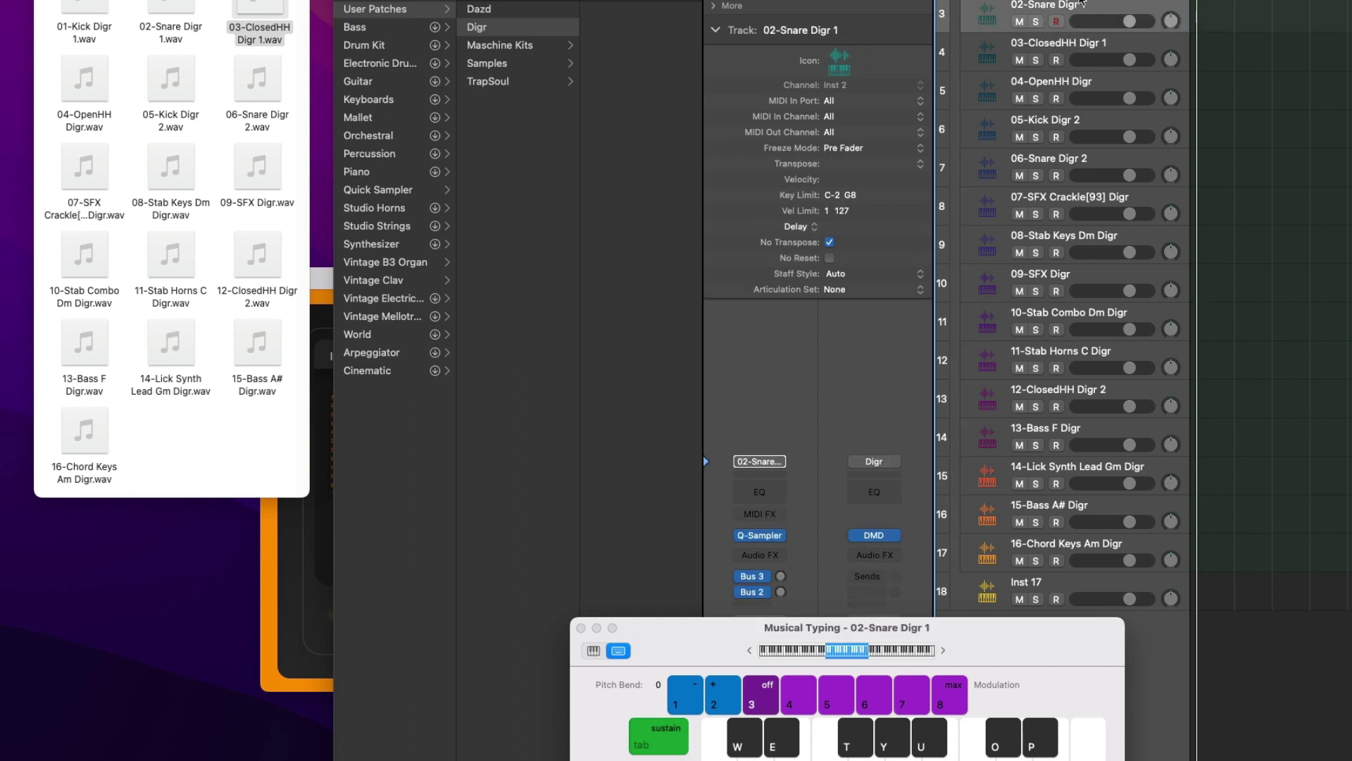
click(1082, 48)
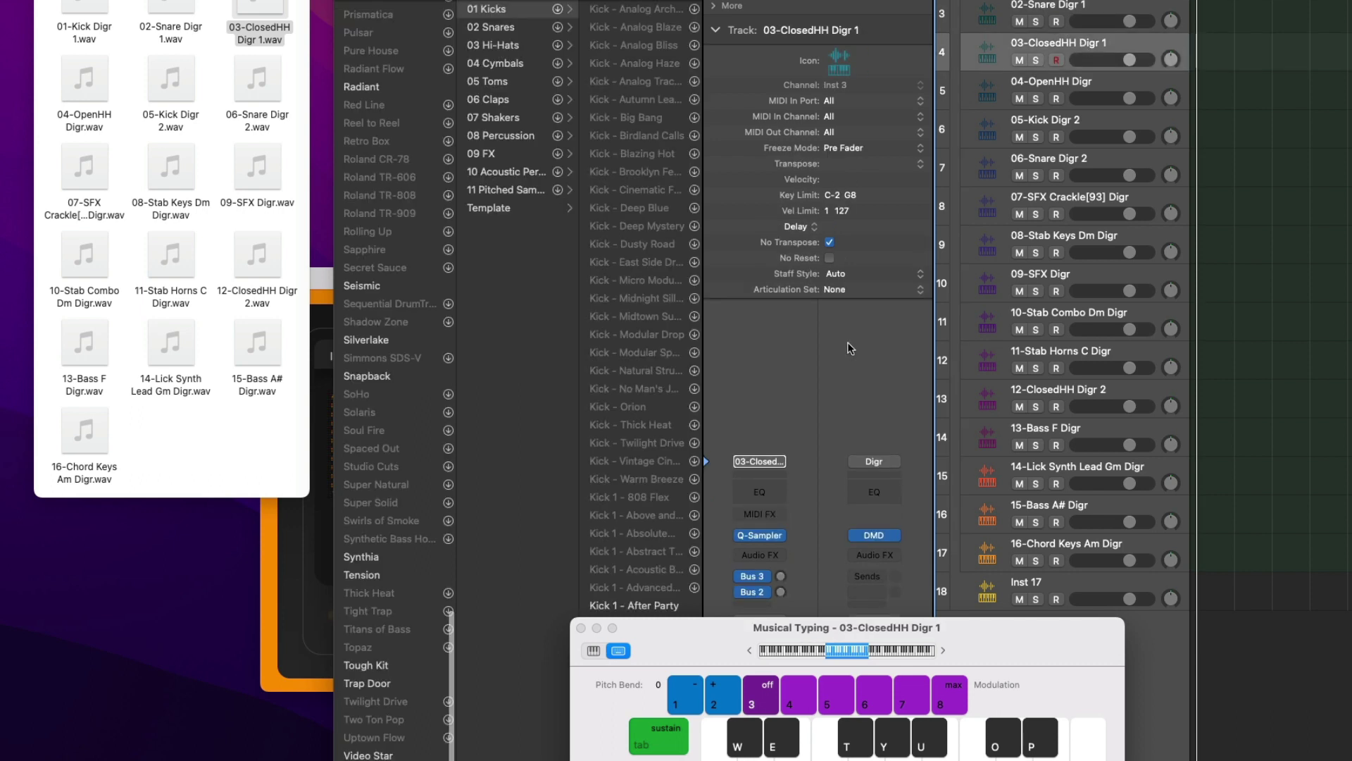
key(j)
key(k)
key(h)
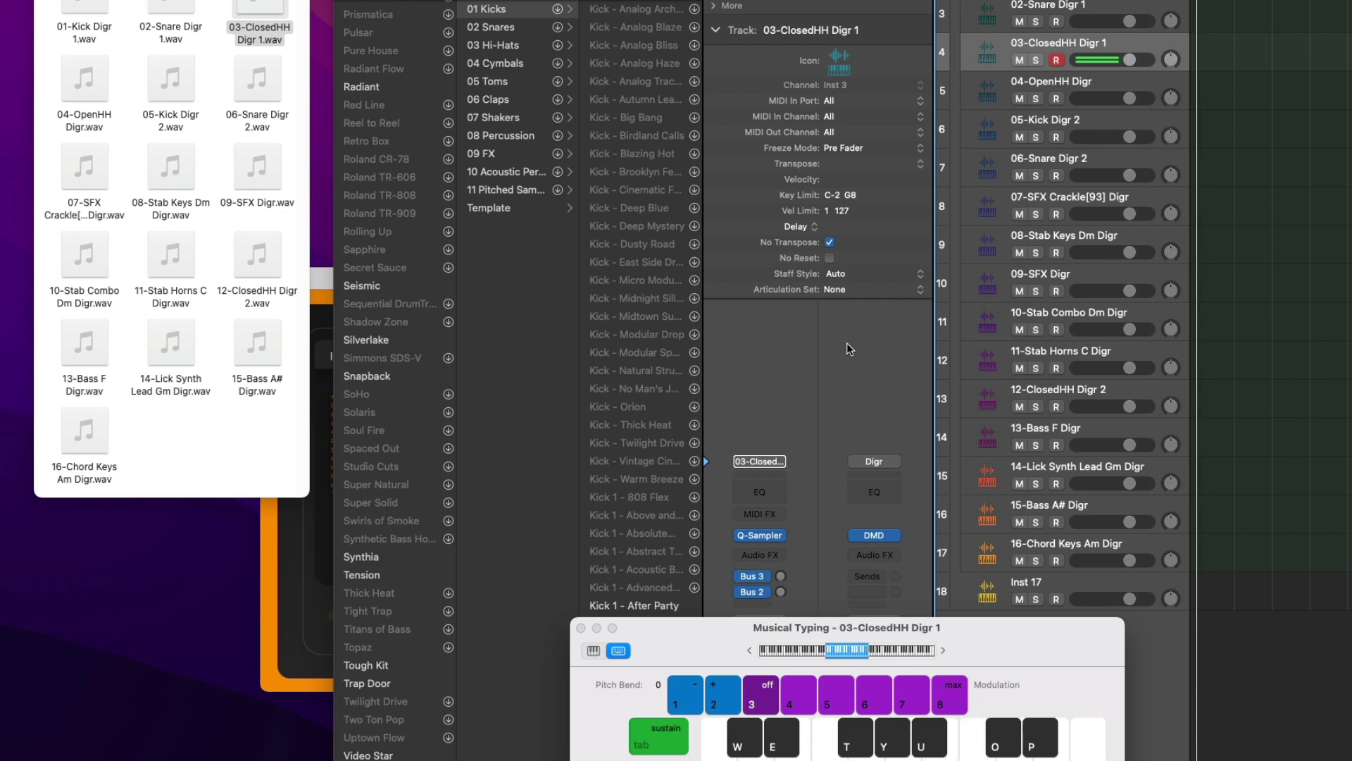
key(h)
Play notes on the 02-Snare Digr 1 track, then move the selection back up to Inst 17
click(1146, 12)
key(h)
key(g)
key(f)
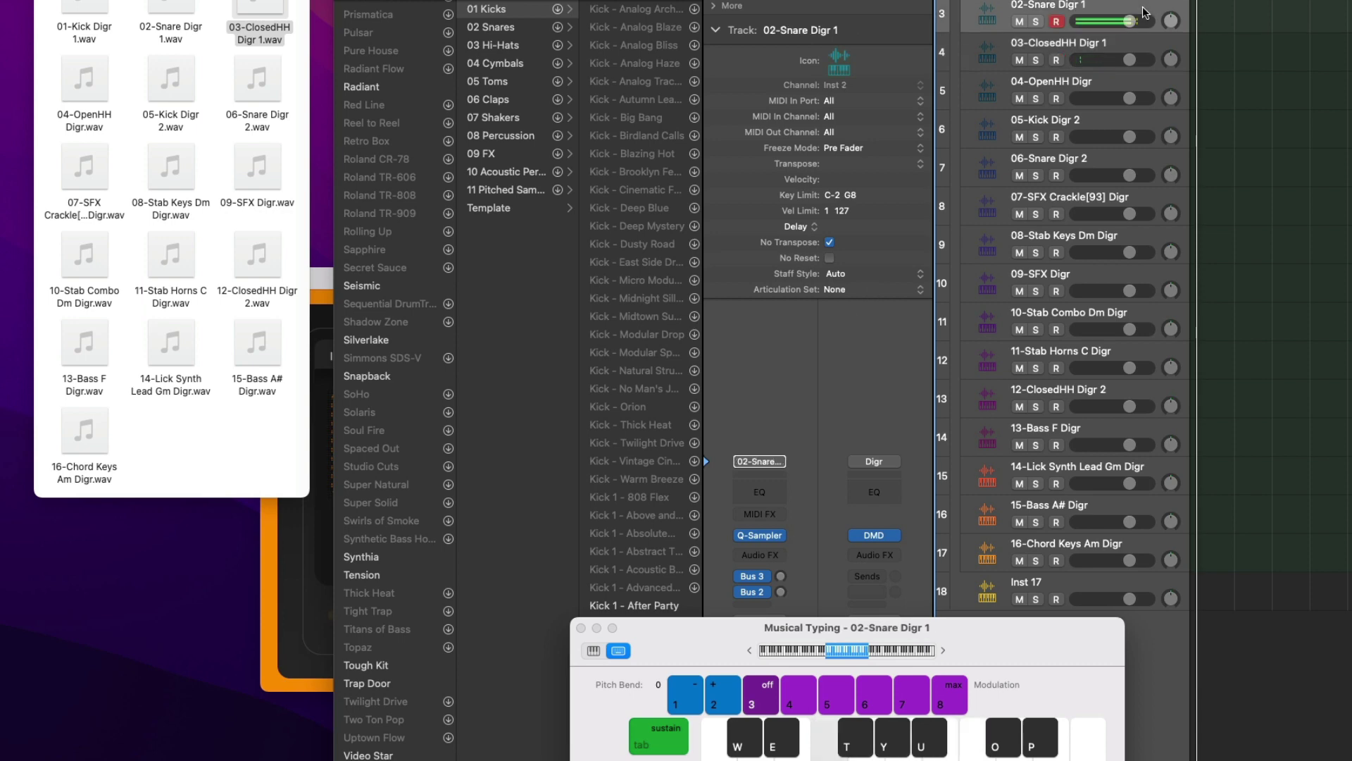
key(d)
key(Up)
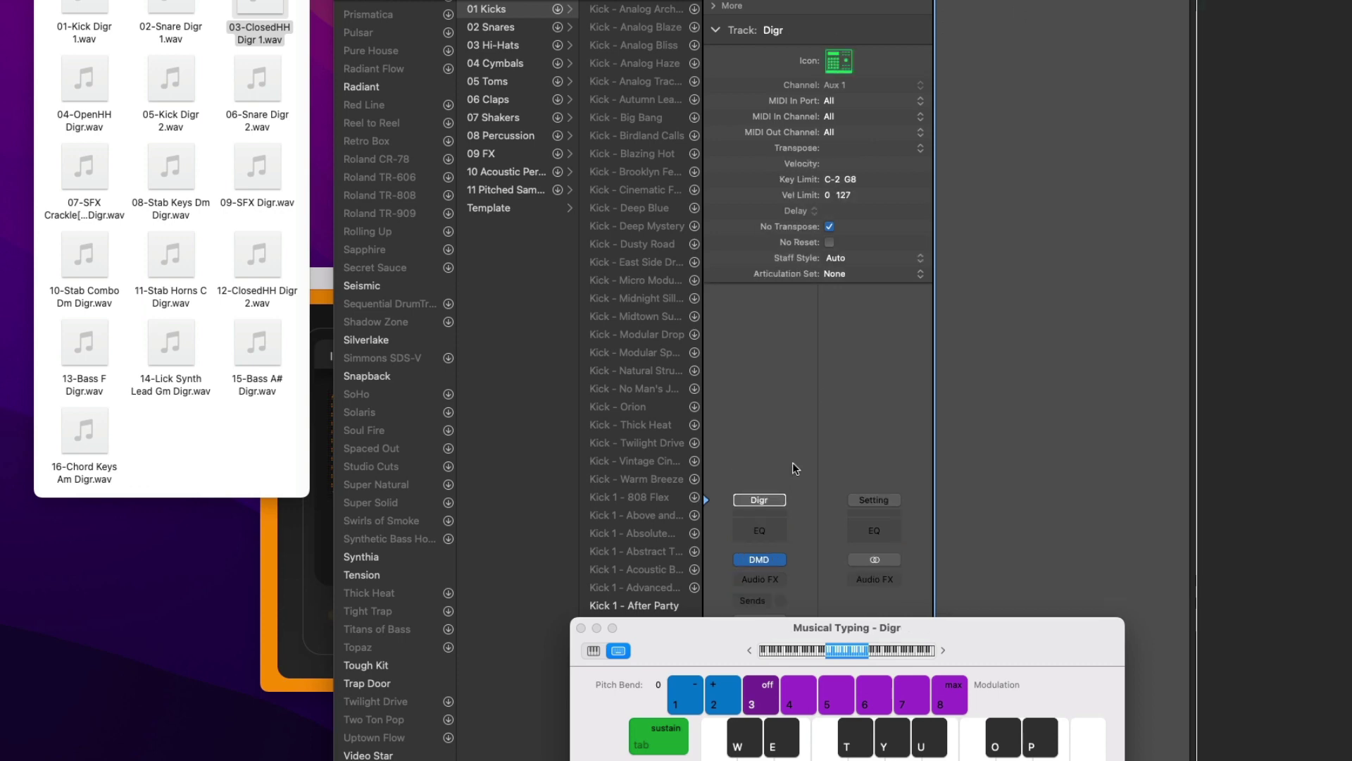
key(Up)
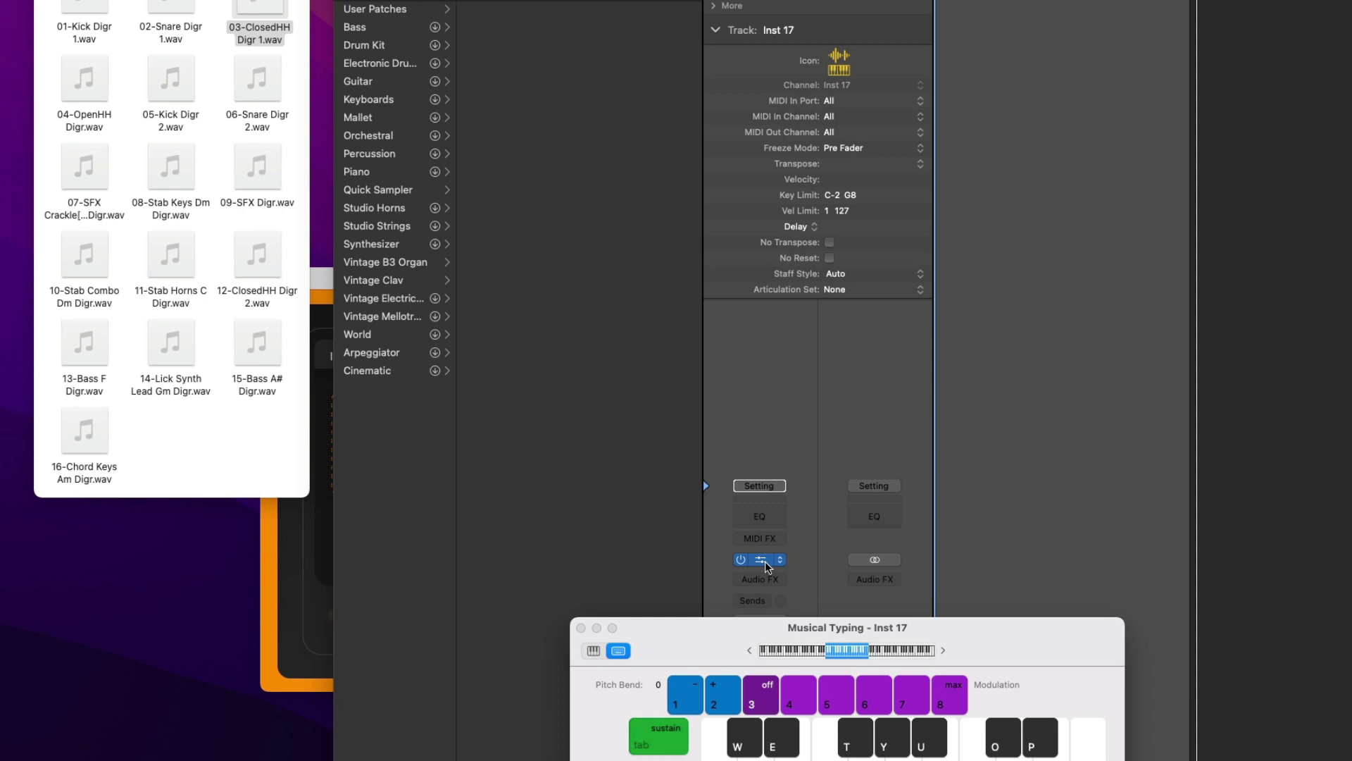
Reopen Inst 17's Quick Sampler and Save As a setting named 'Closed HH Digr 1'
click(761, 560)
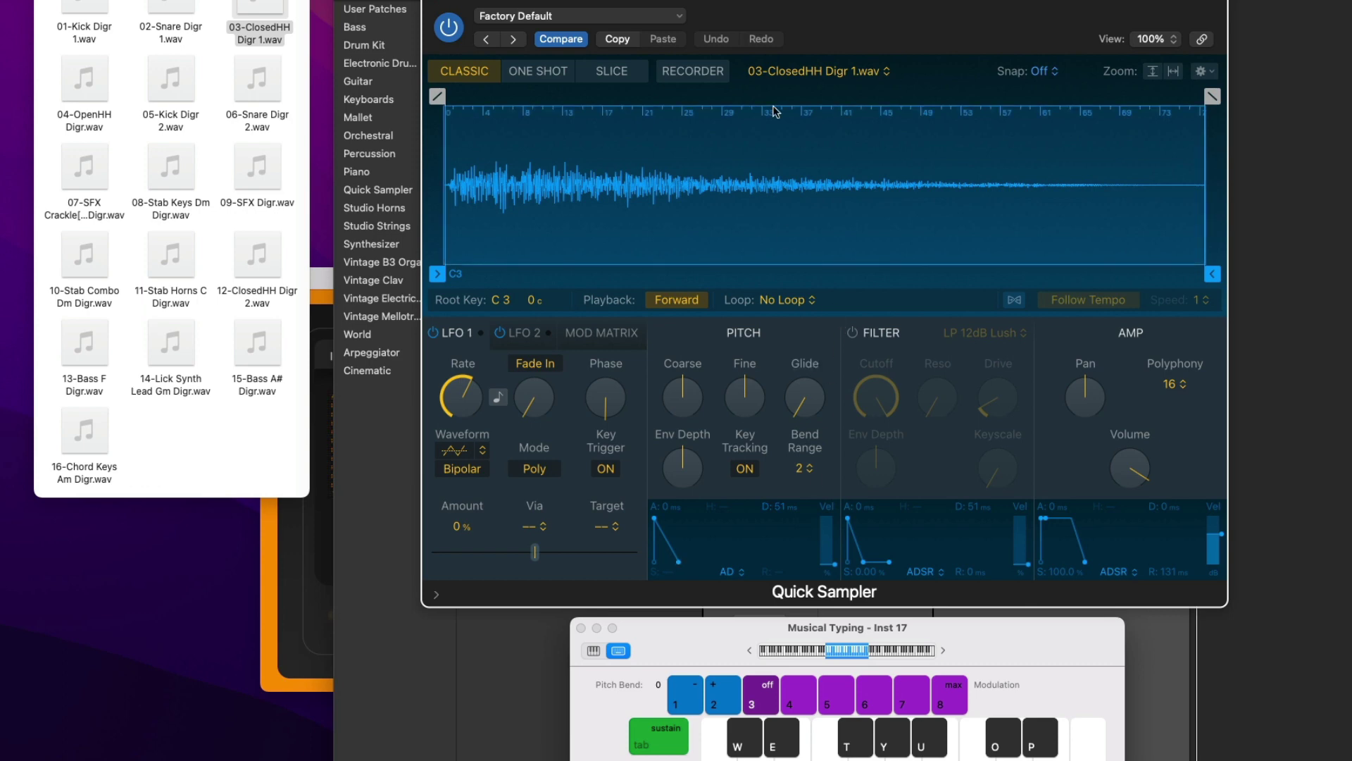
click(663, 17)
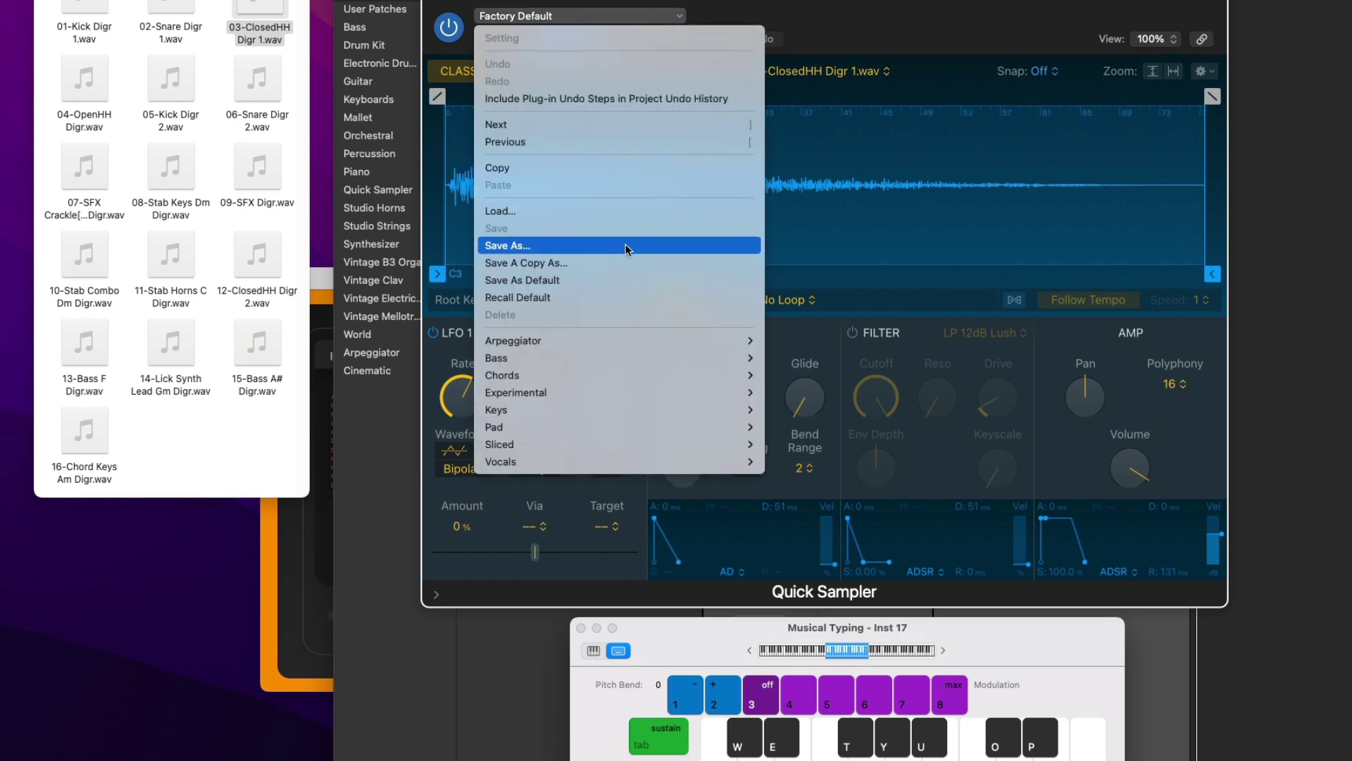
click(624, 245)
text(Clos)
text(ed HH )
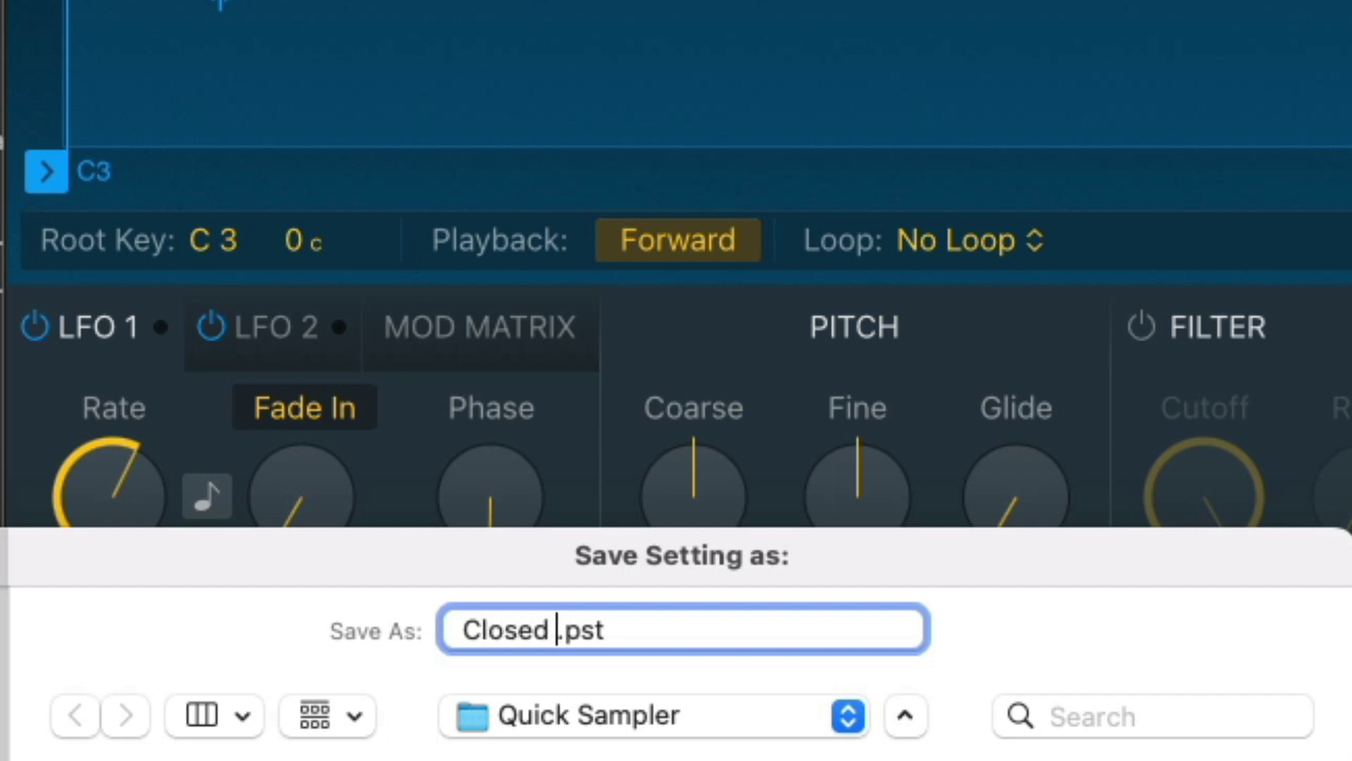
text(Digr 1)
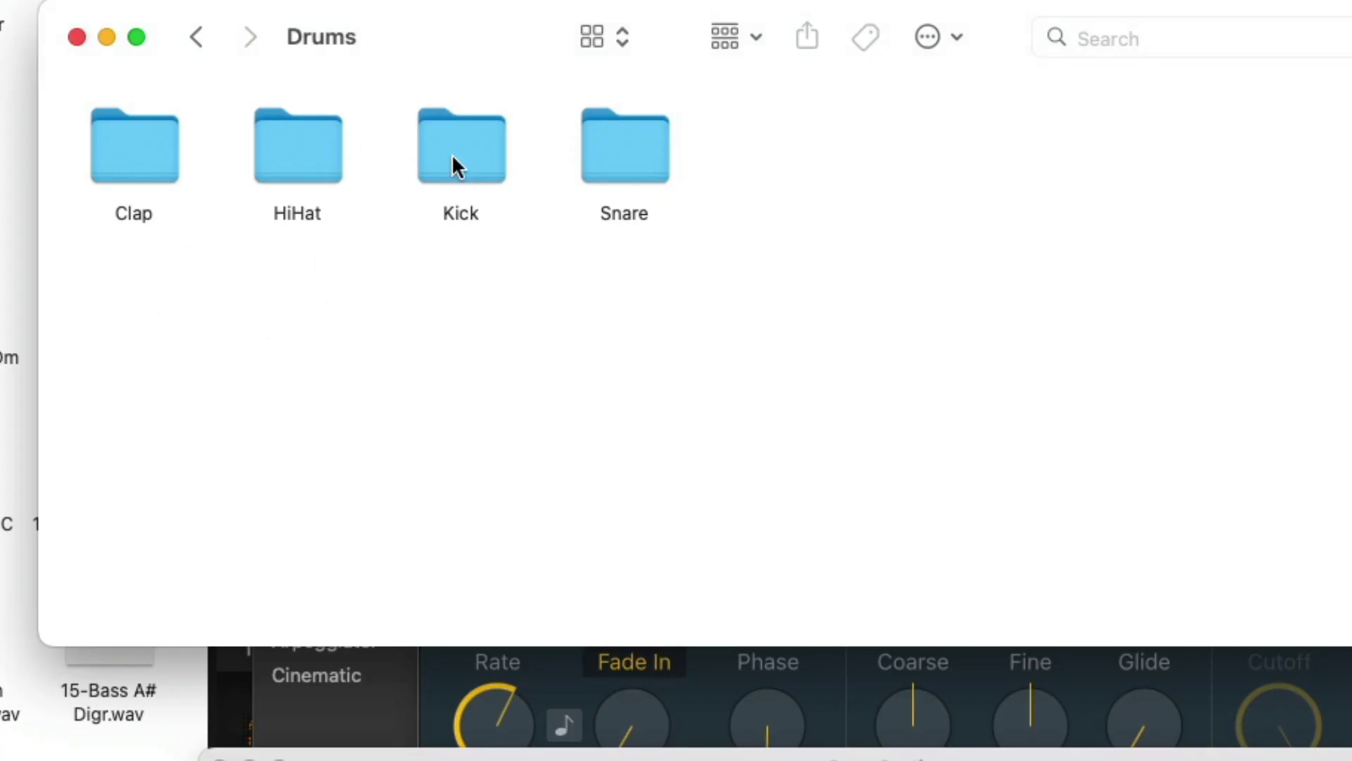
Reposition the Drums Finder window and browse the Snare folder's samples before returning to Drums
drag(458, 53, 412, 198)
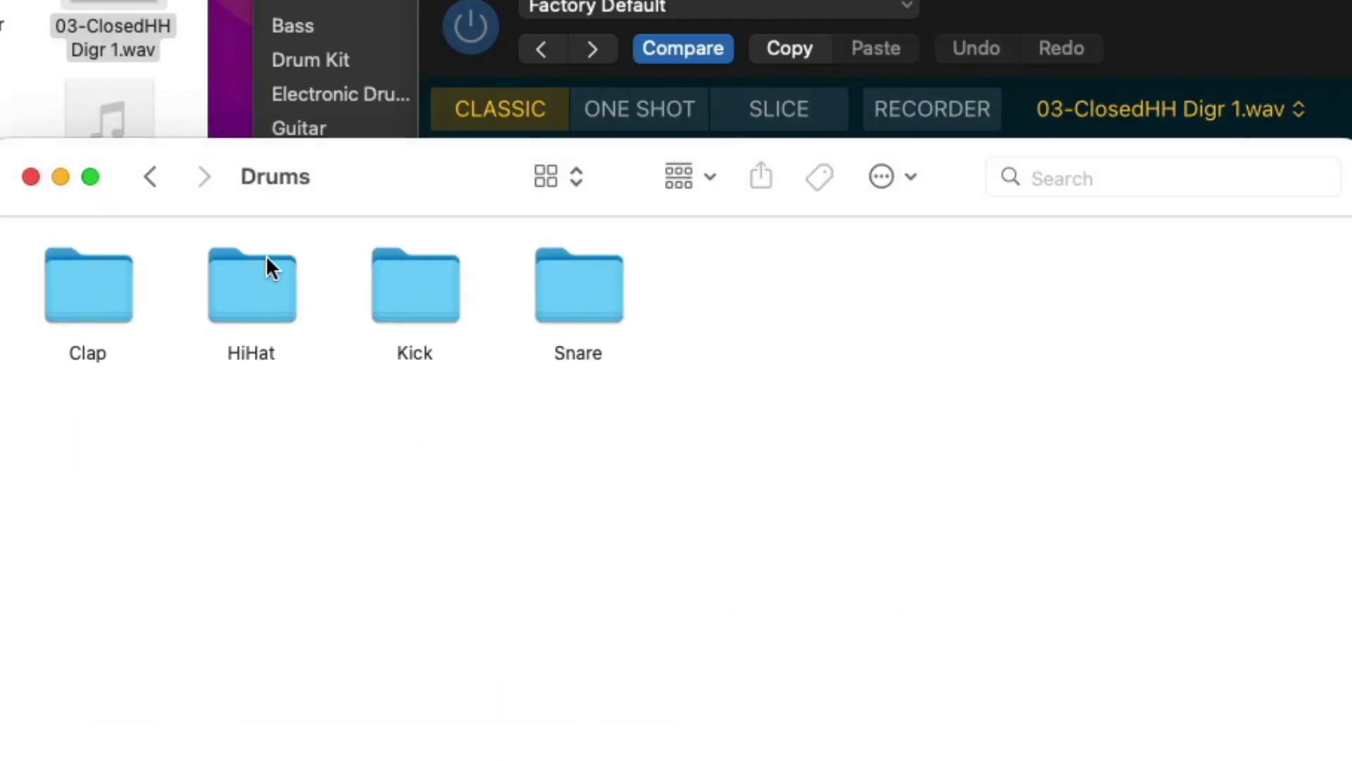
drag(334, 180, 331, 81)
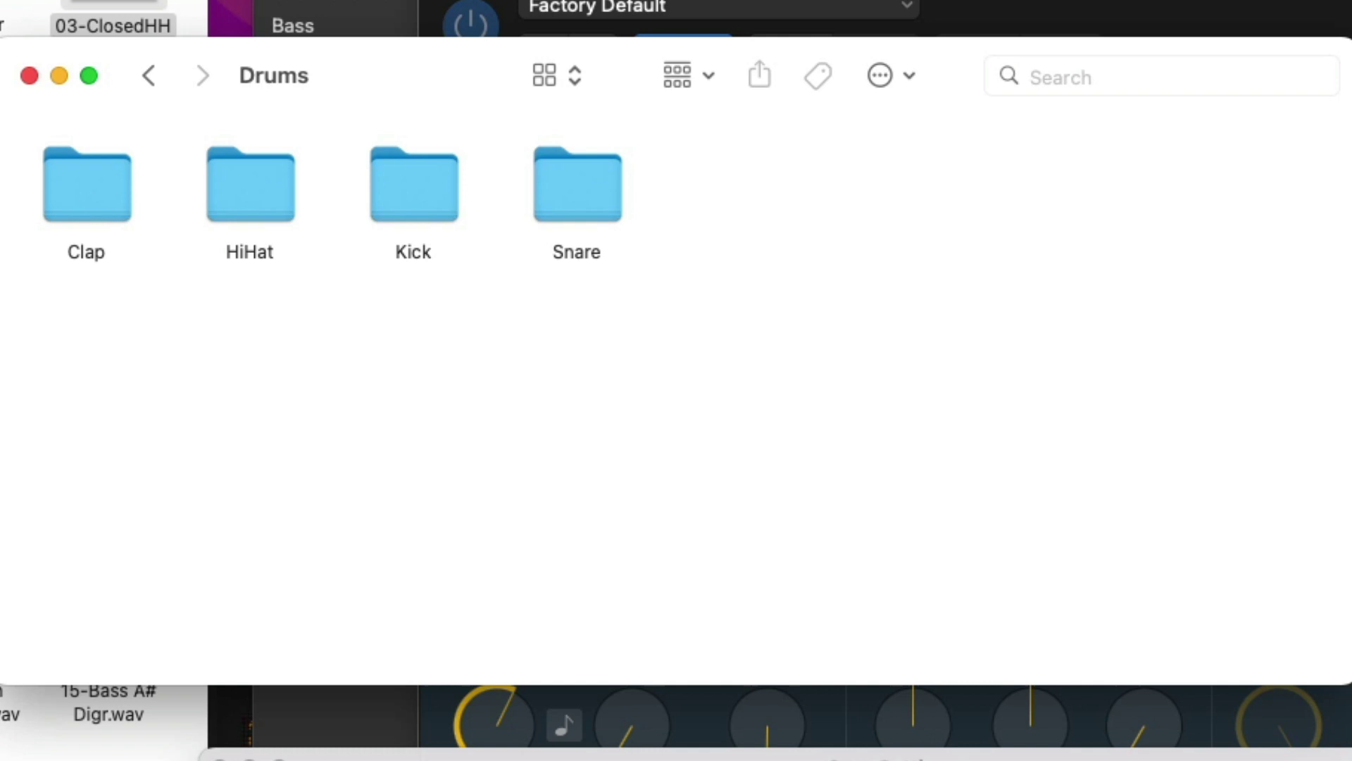
double_click(575, 176)
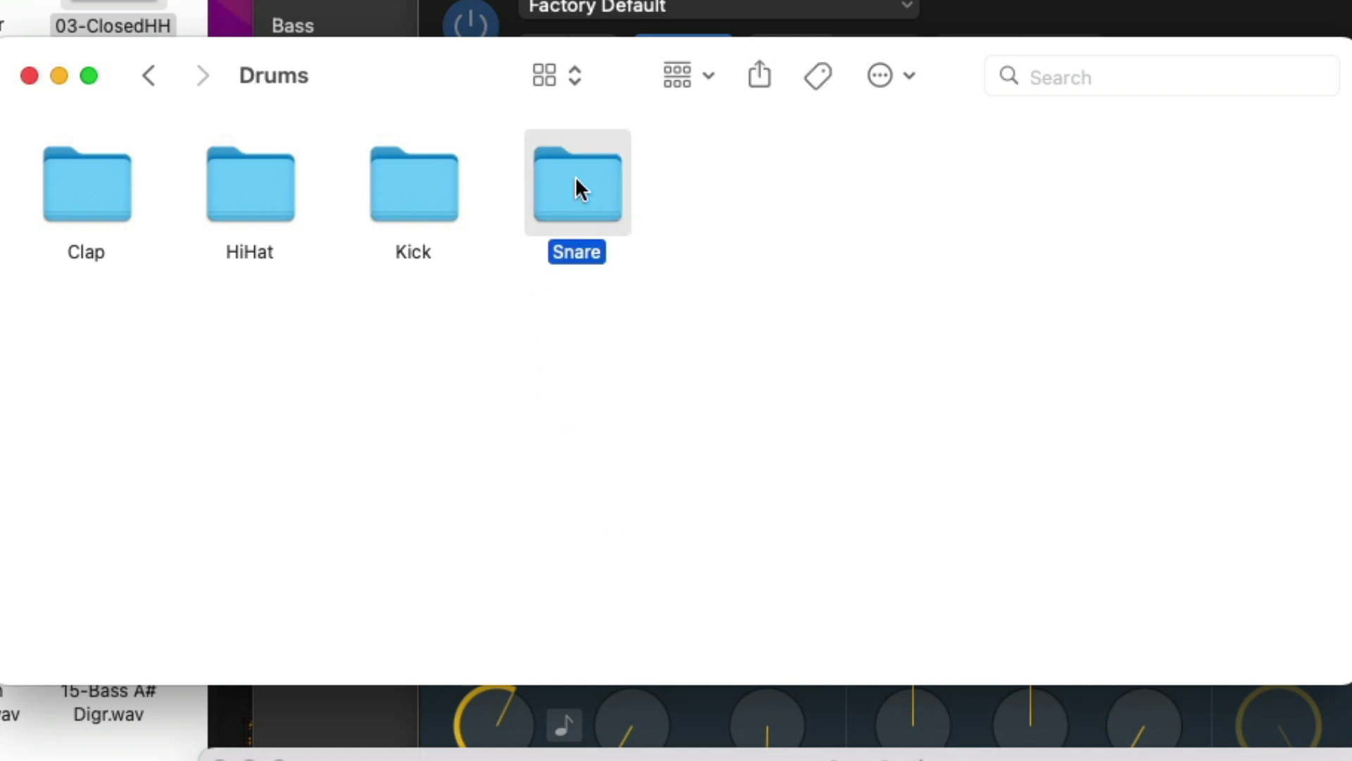
scroll(567, 387, down, 1)
scroll(540, 437, down, 10)
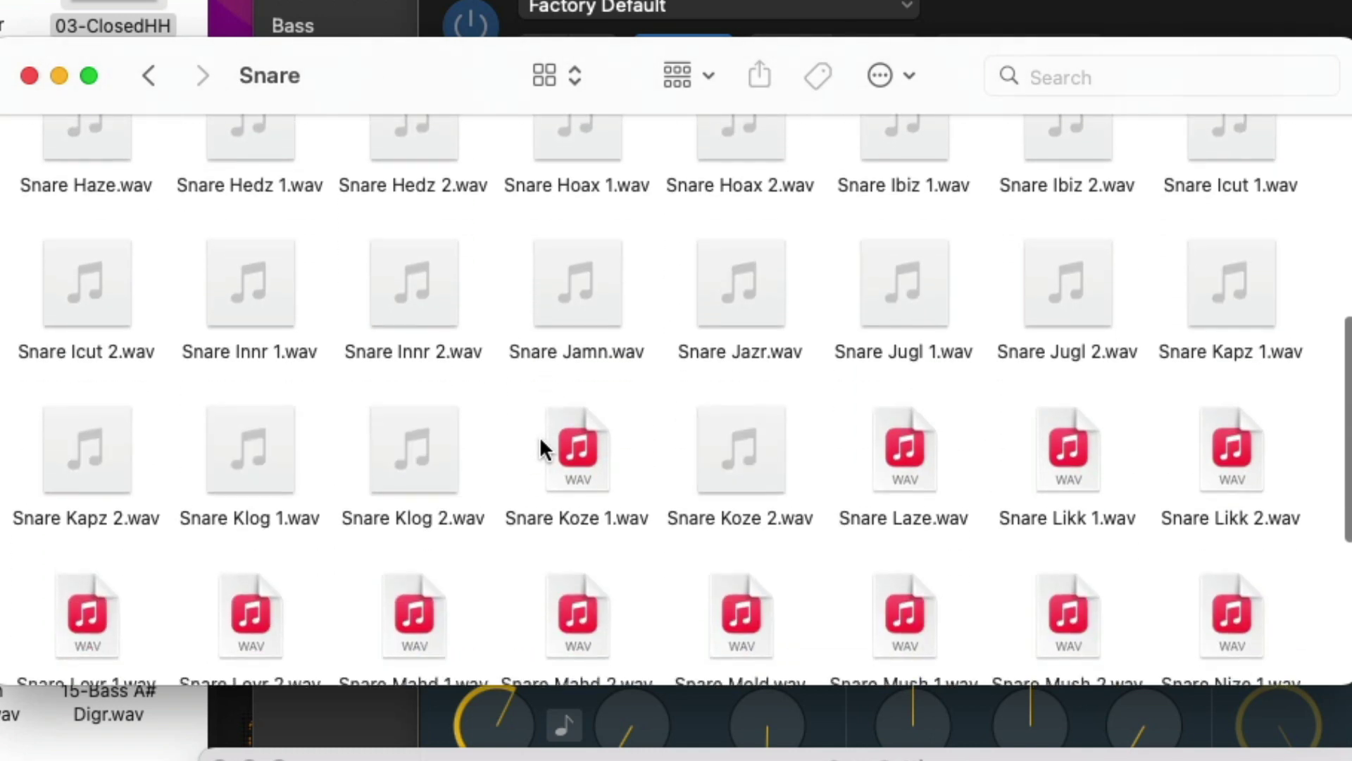
scroll(540, 437, up, 11)
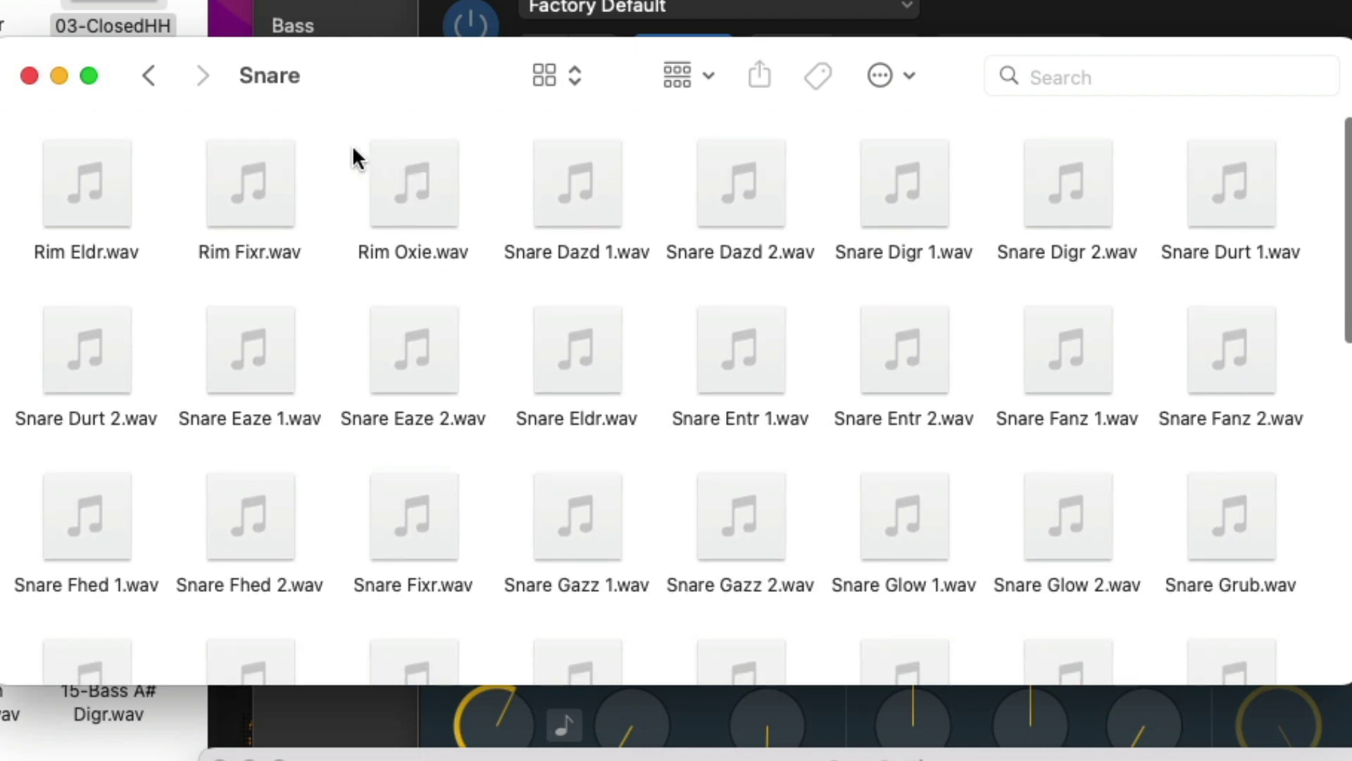
click(152, 75)
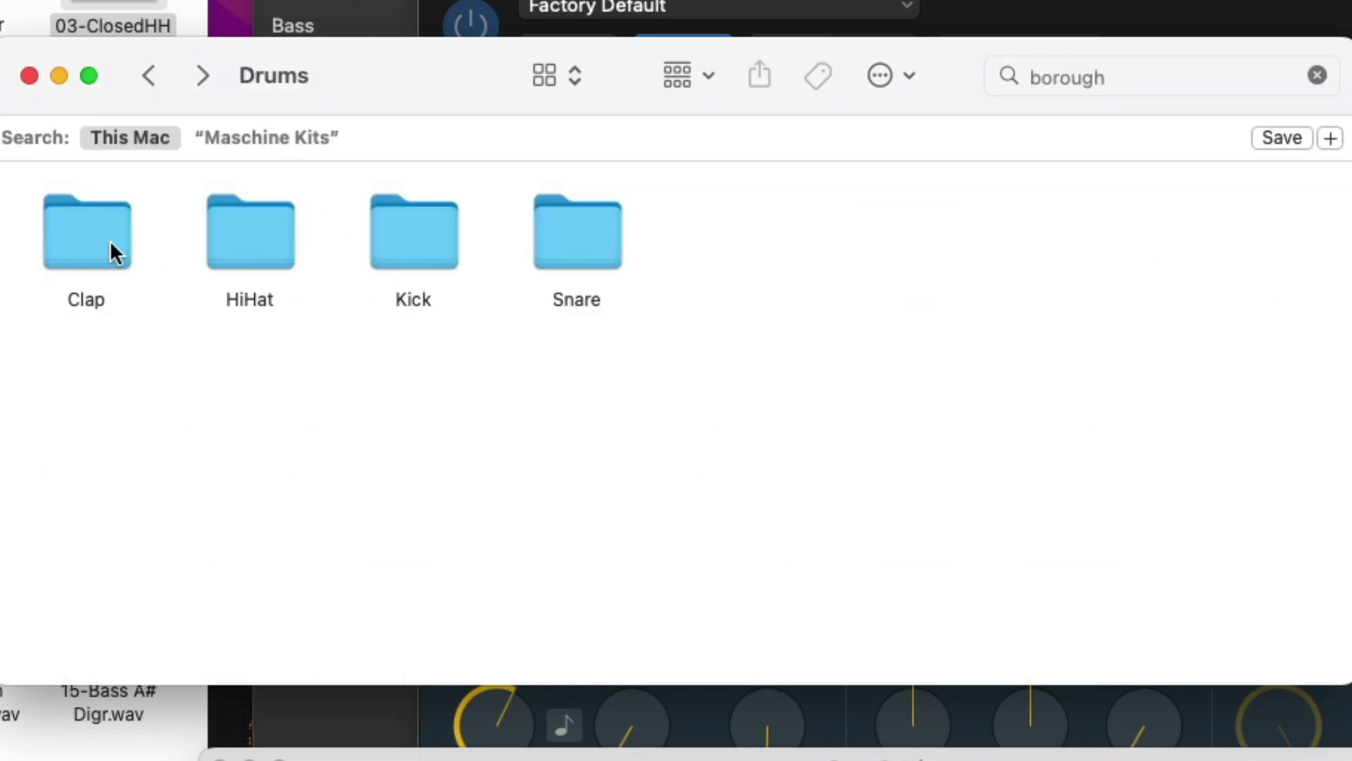
Browse the closed hi-hat WAVs in the HiHat folder, then go back and close Finder
double_click(276, 238)
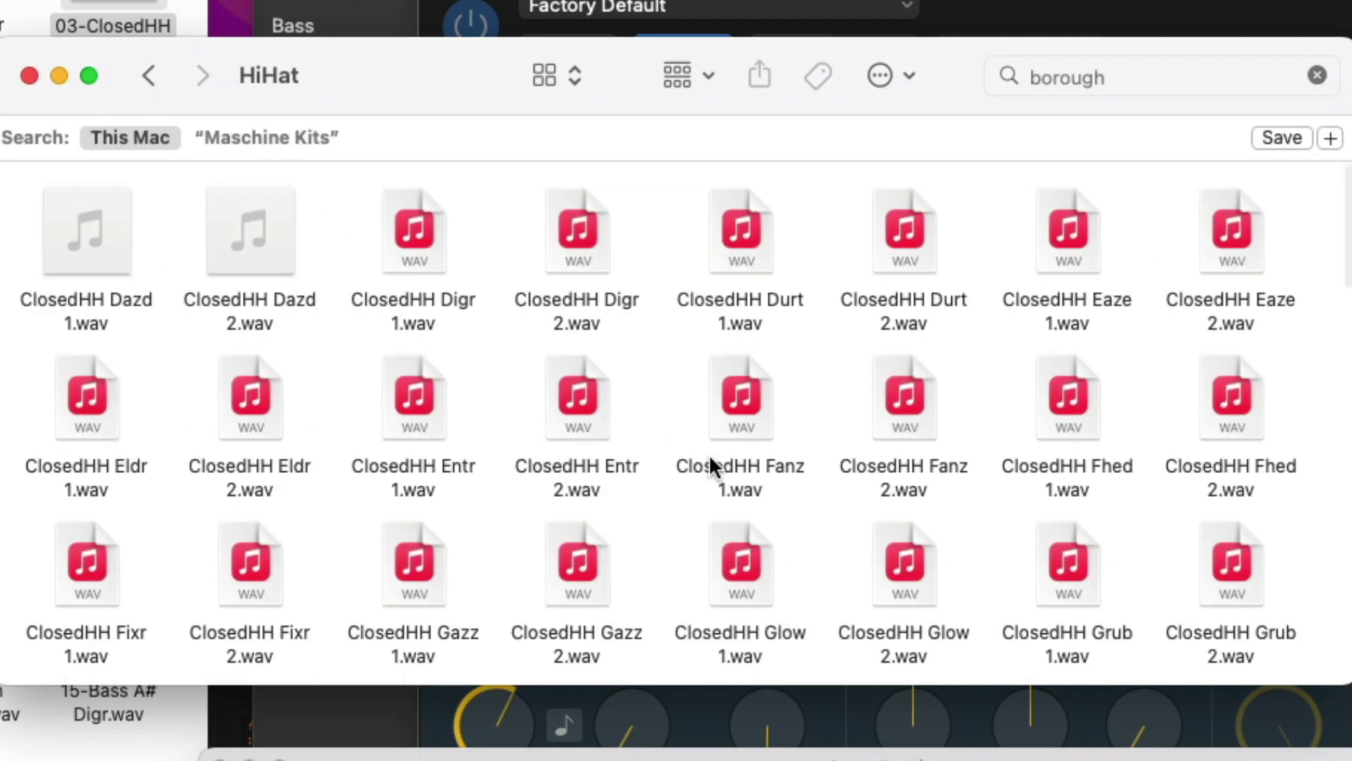
scroll(708, 453, down, 3)
scroll(709, 454, down, 20)
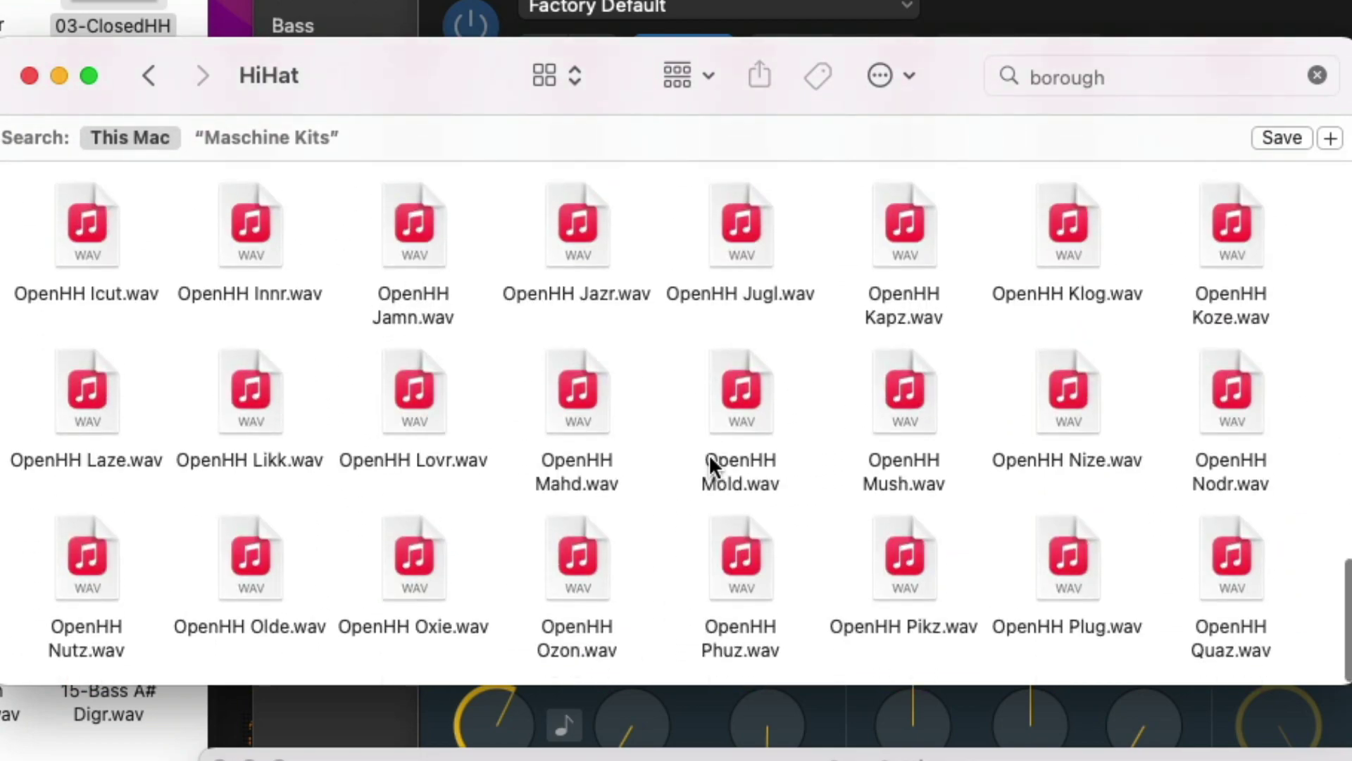
scroll(708, 454, up, 2)
scroll(736, 429, down, 2)
scroll(735, 430, up, 15)
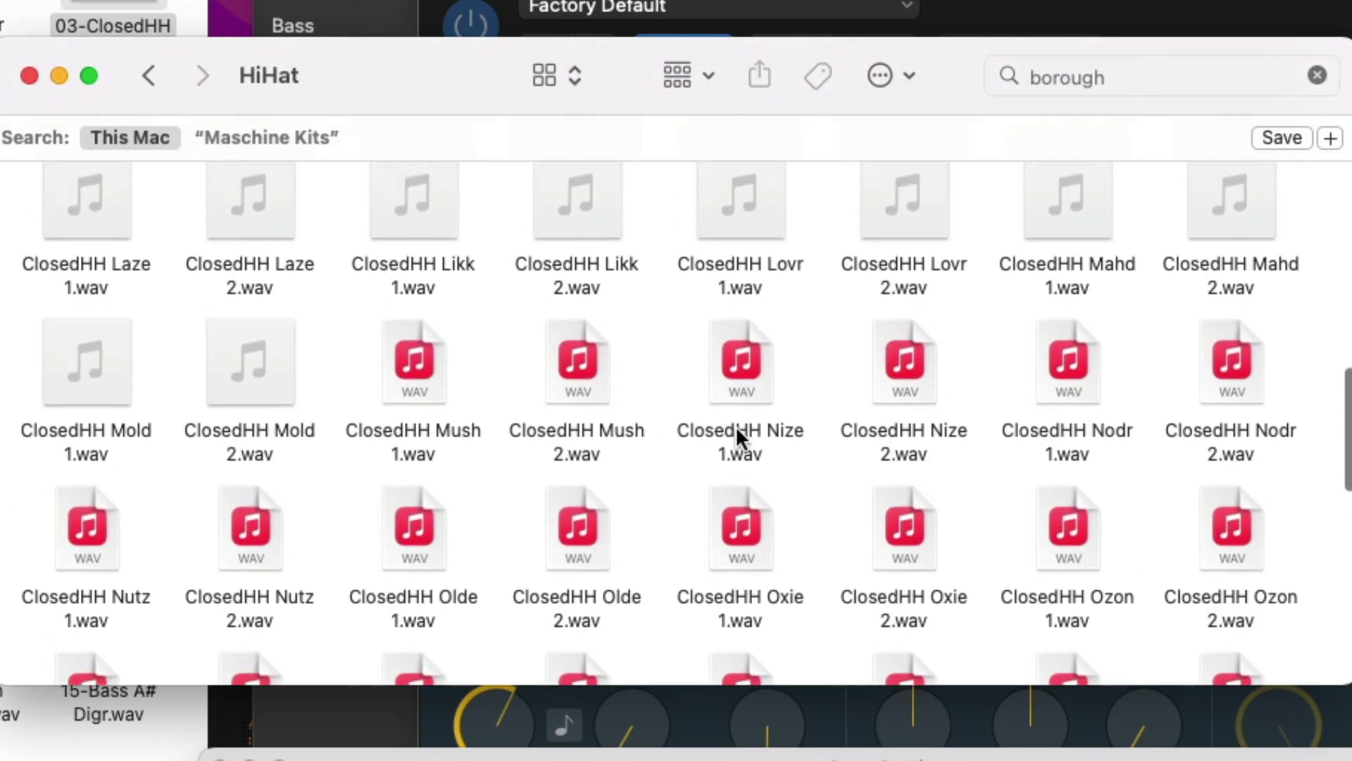
scroll(350, 393, up, 5)
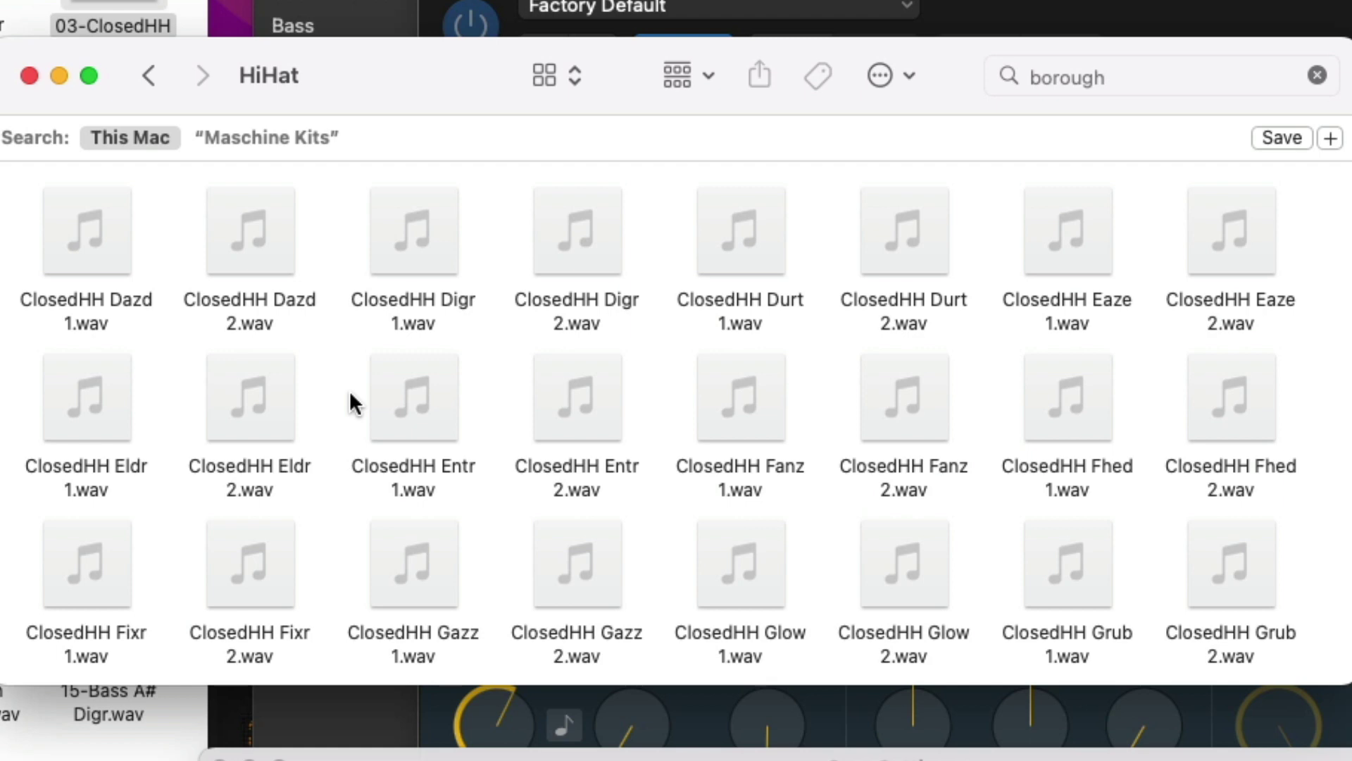
scroll(505, 380, down, 5)
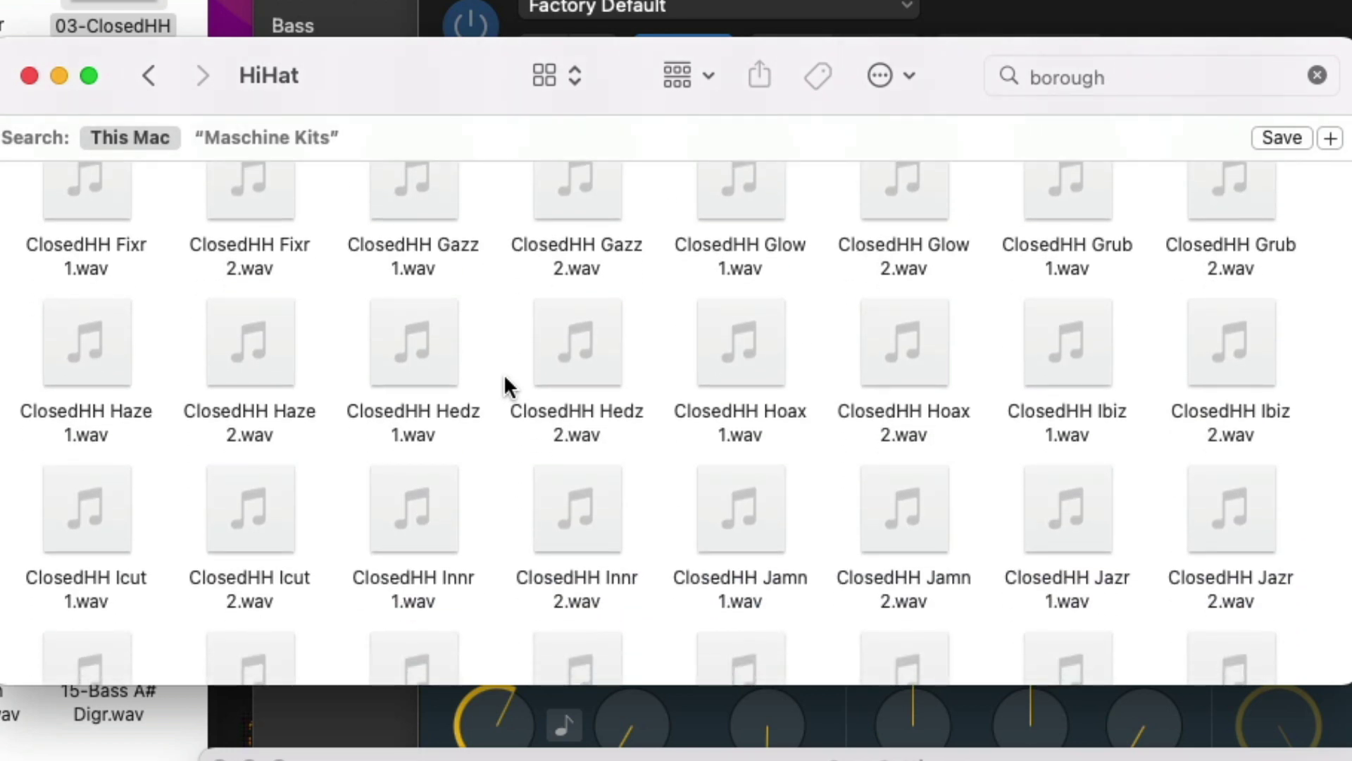
scroll(504, 380, up, 5)
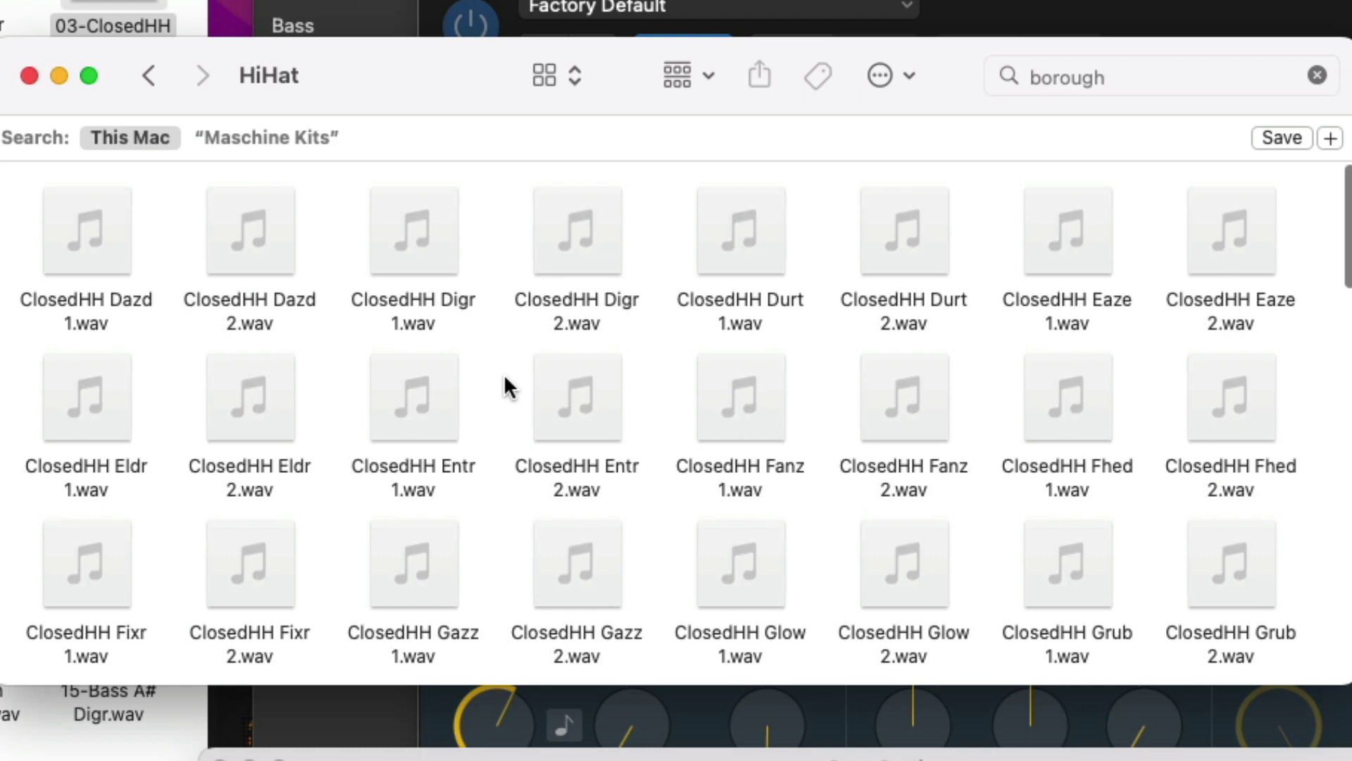
scroll(504, 387, down, 5)
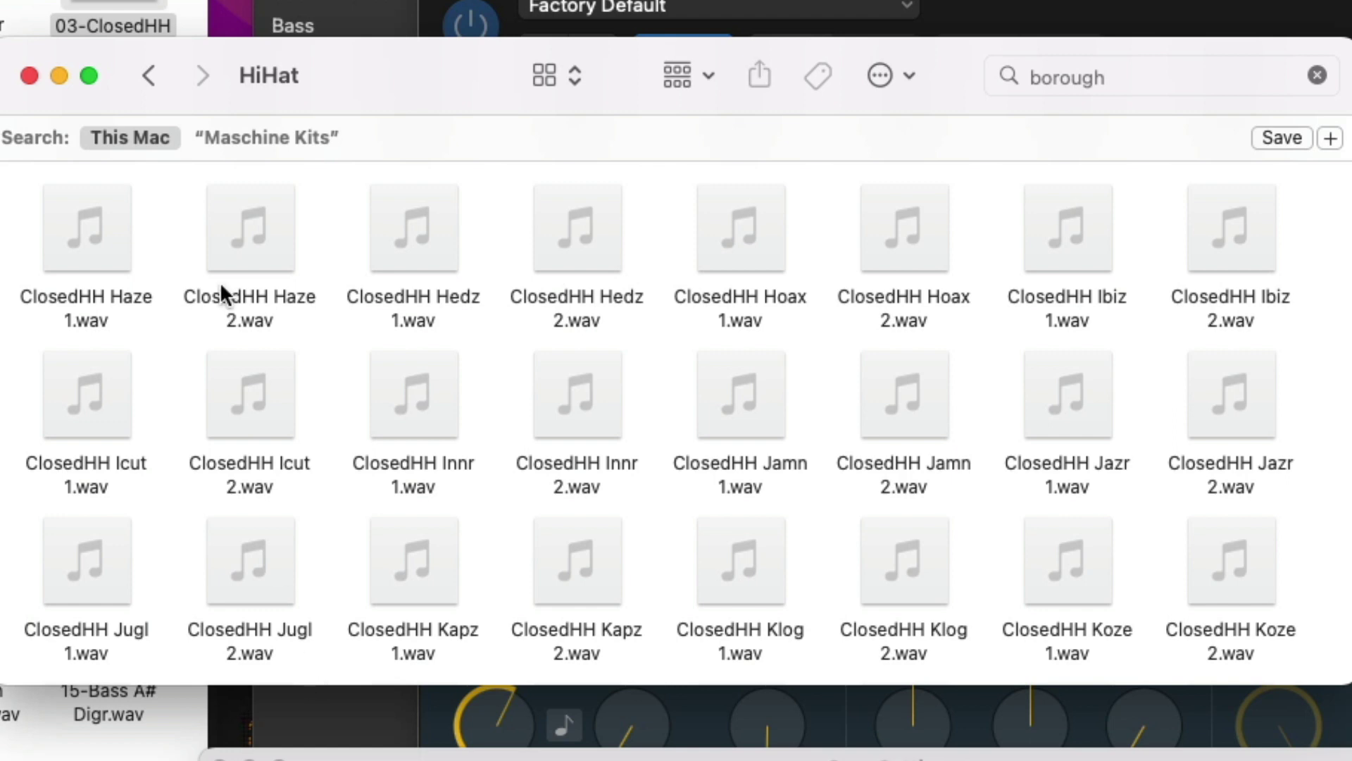
click(149, 76)
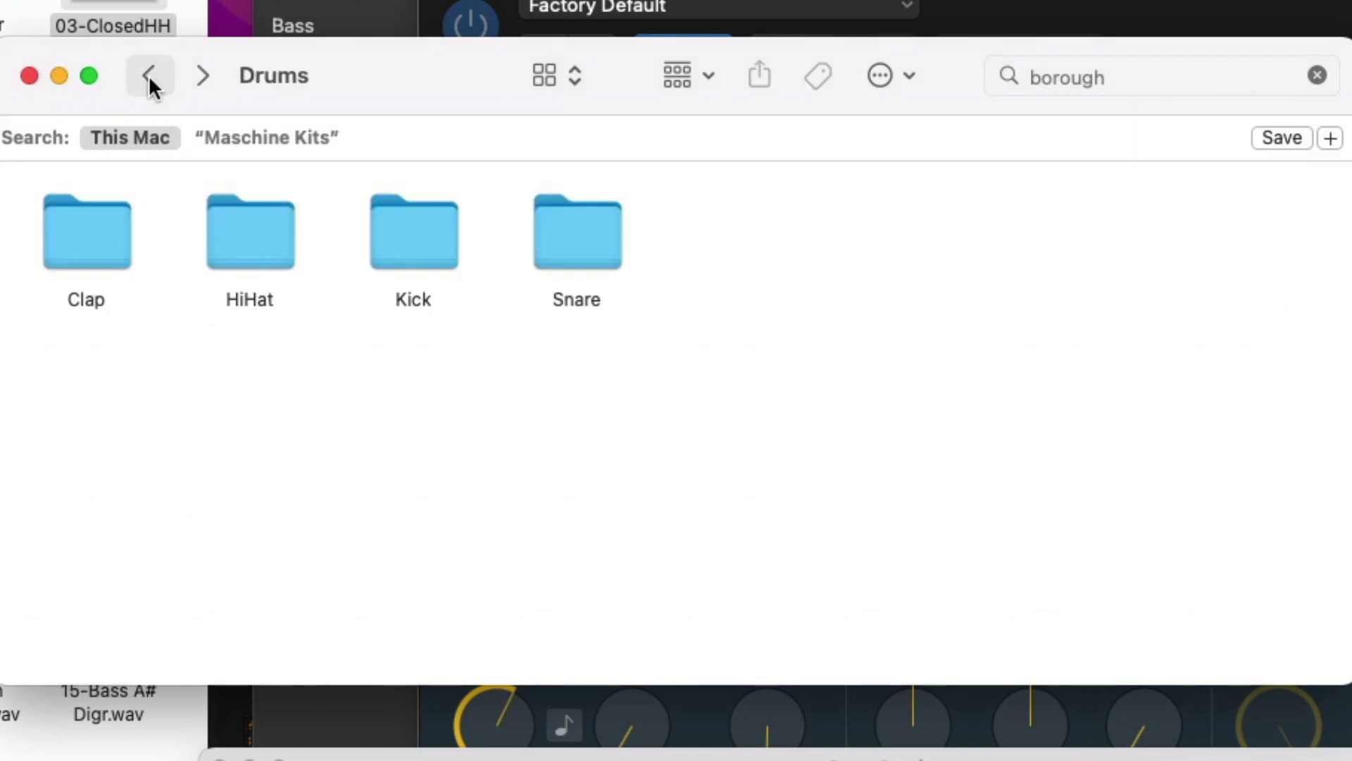
click(29, 76)
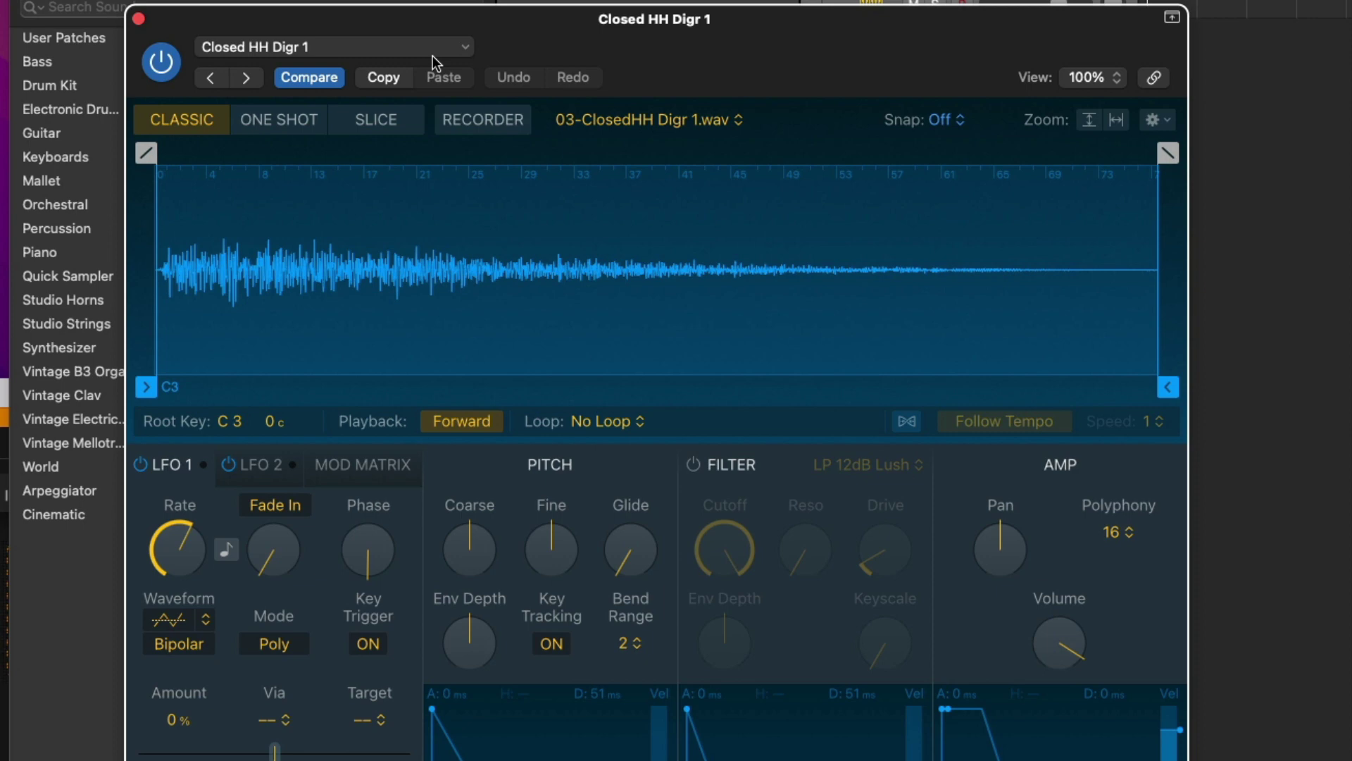
click(407, 45)
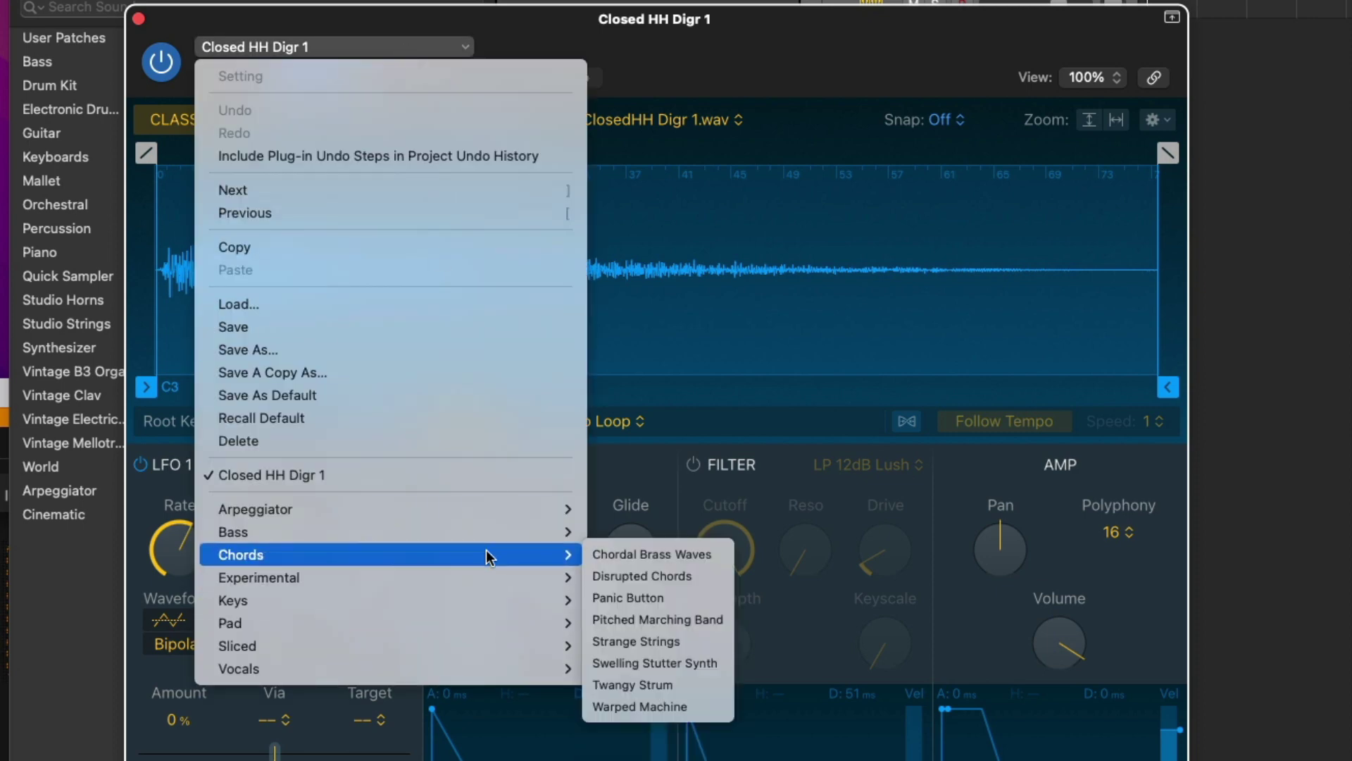
mouse_move(492, 600)
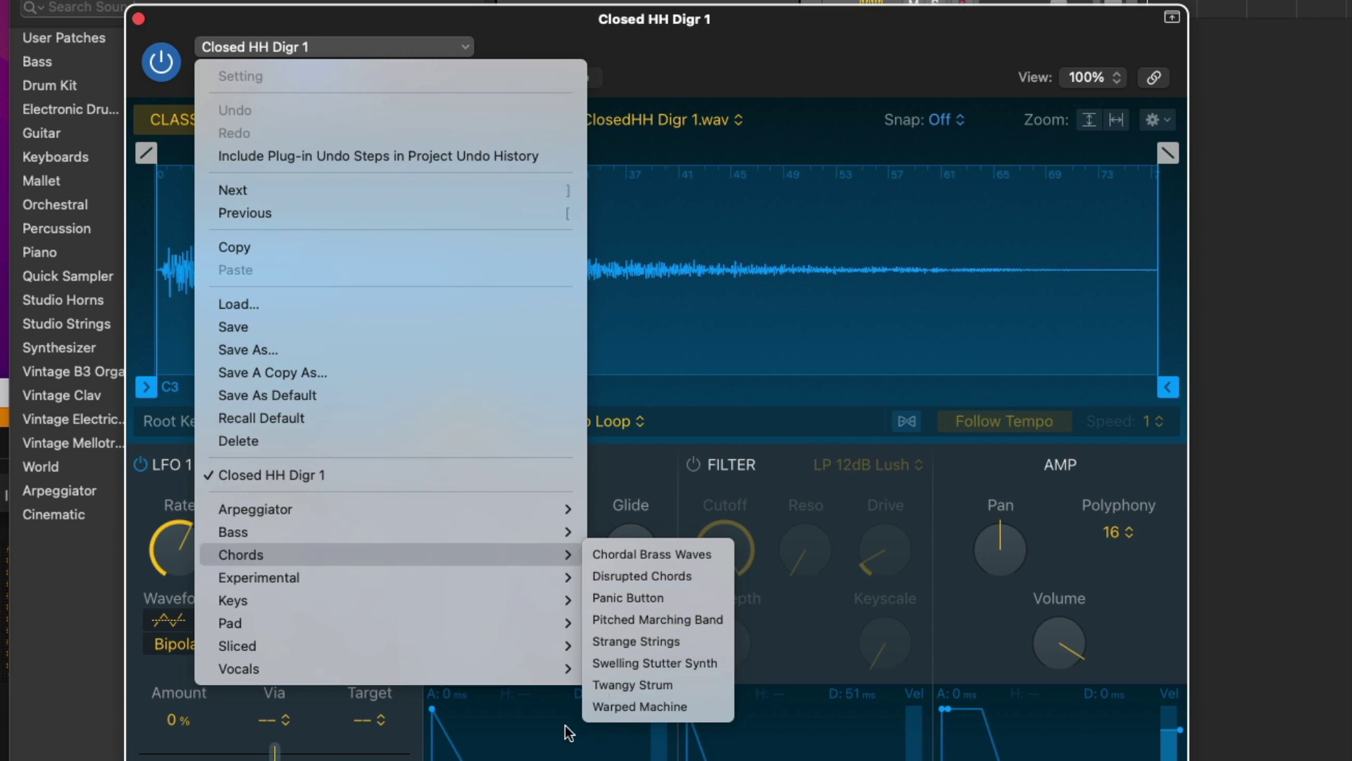
mouse_move(452, 619)
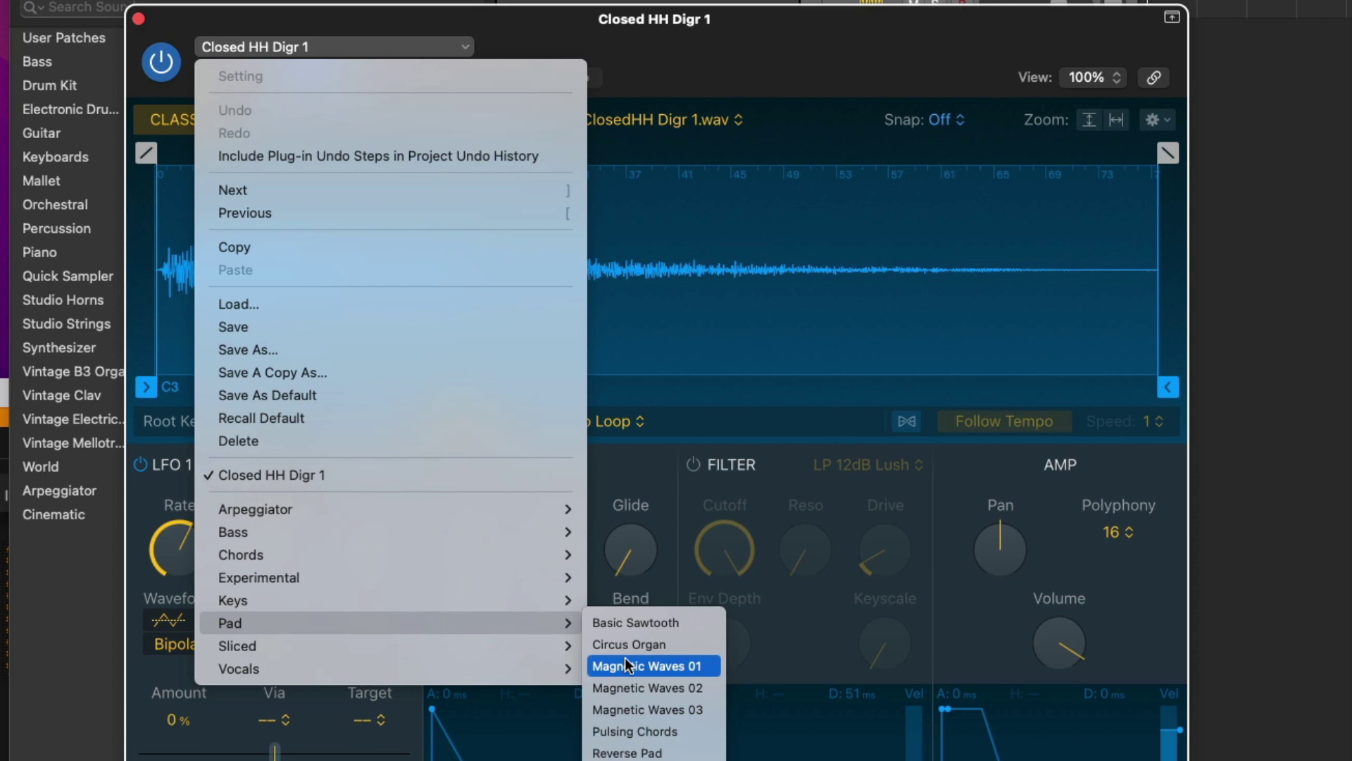
mouse_move(439, 553)
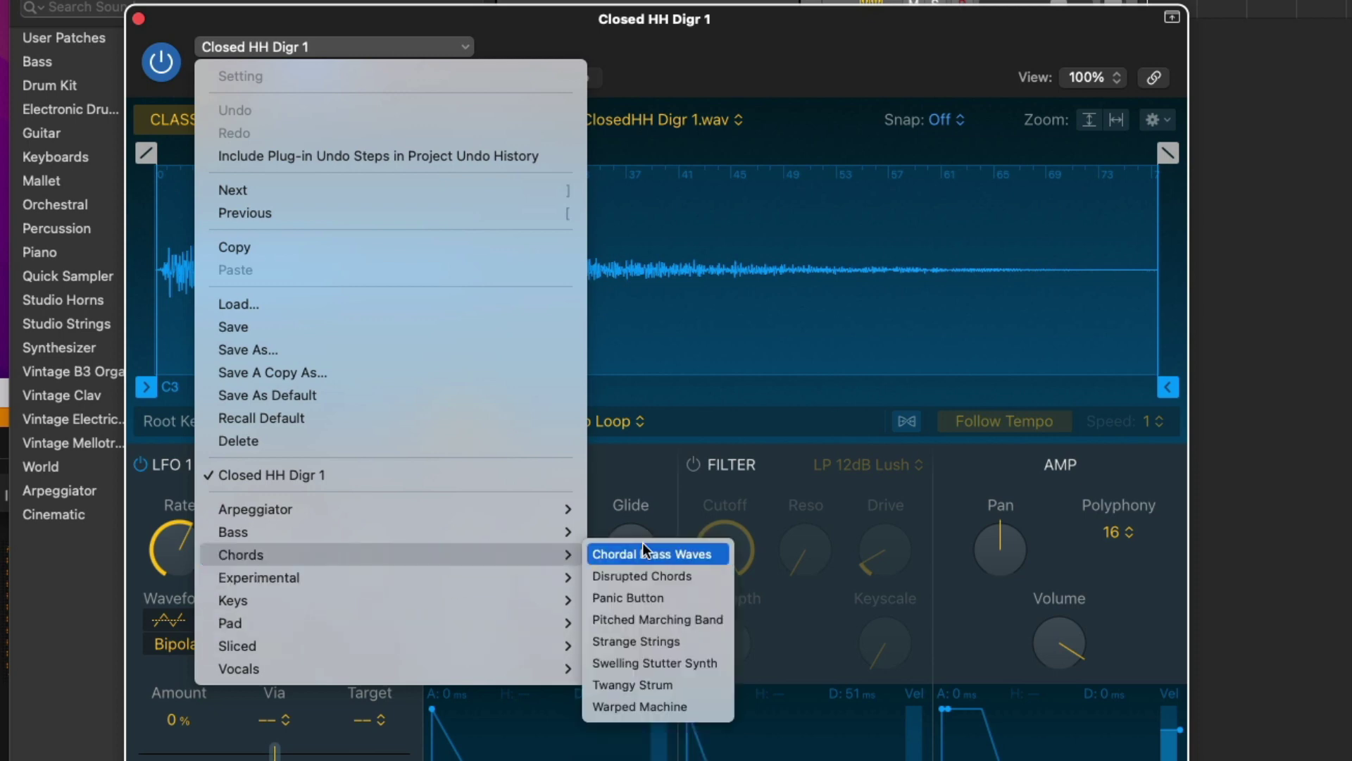
click(655, 619)
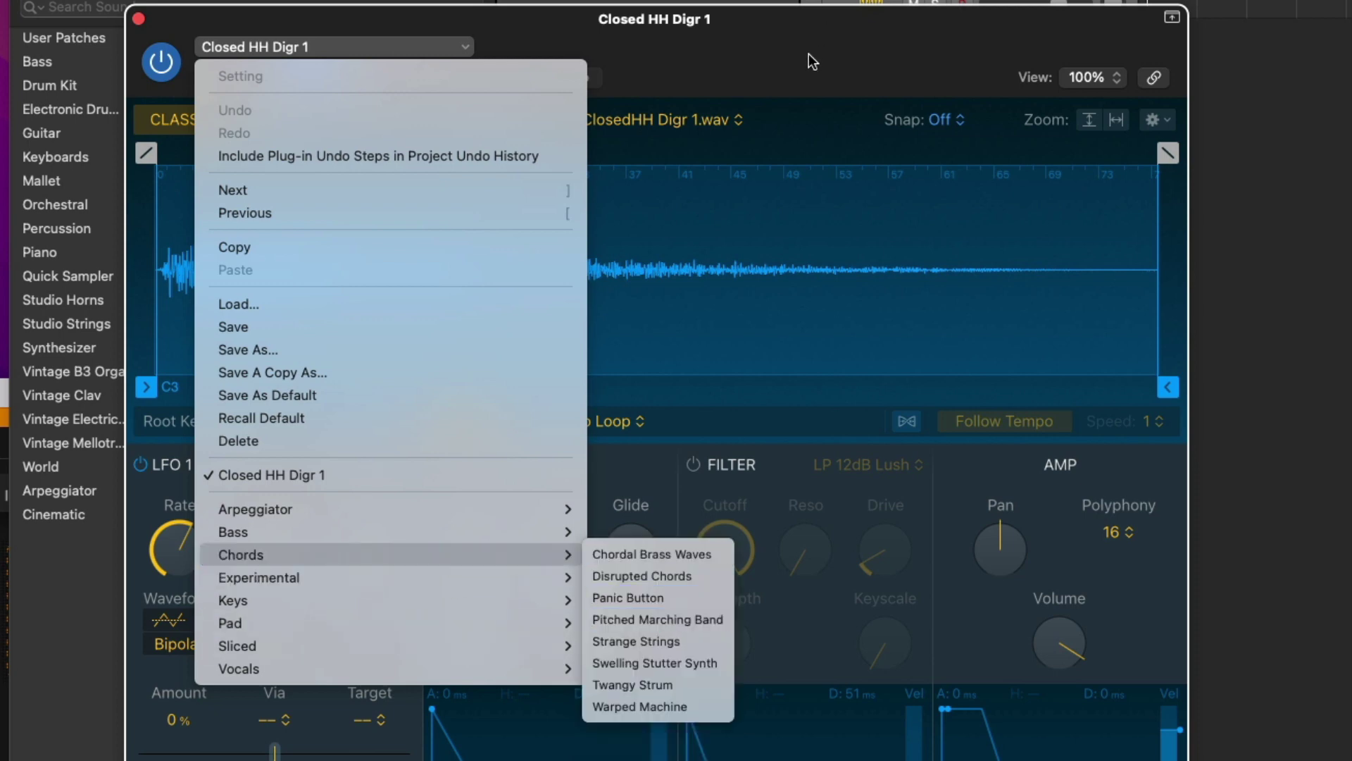
click(809, 62)
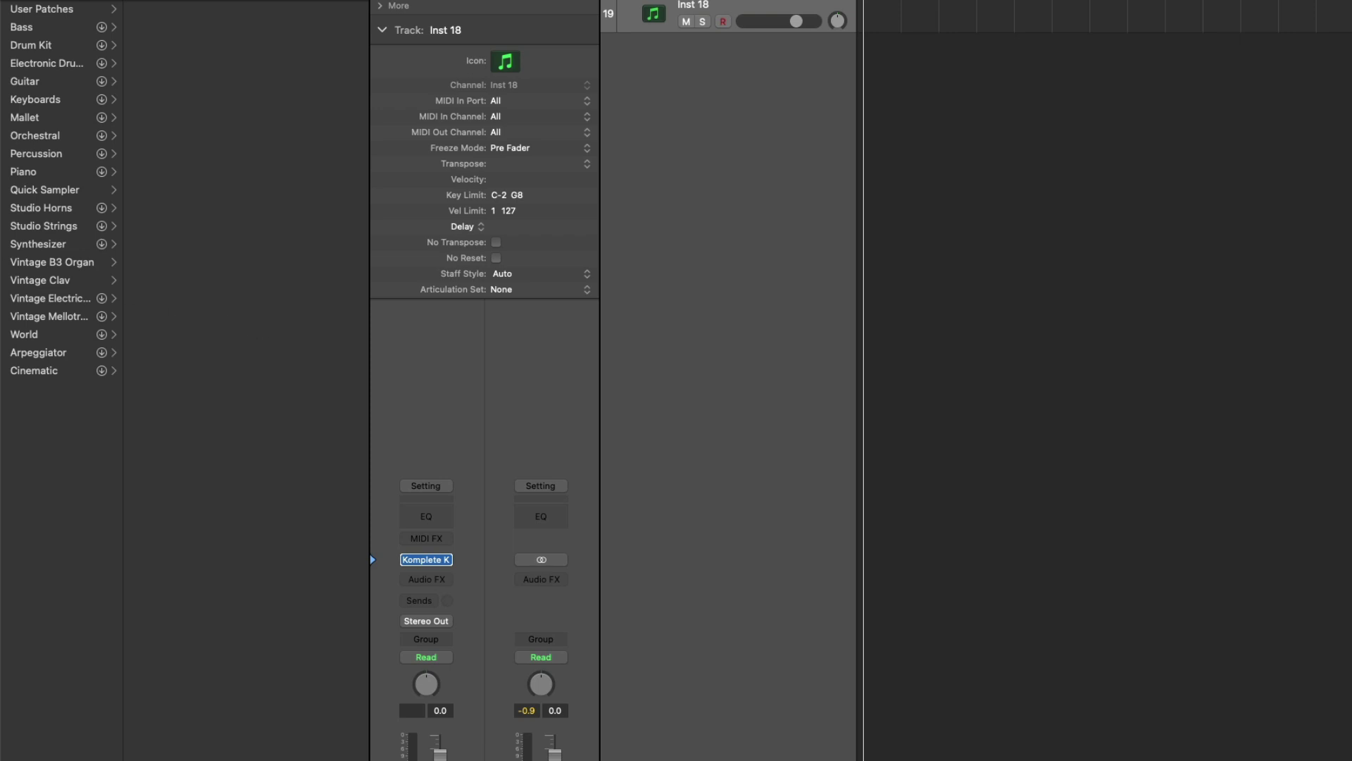
Check Inst 18's instrument slot, open its Audio FX slot menu and show Musical Typing
click(453, 564)
click(619, 558)
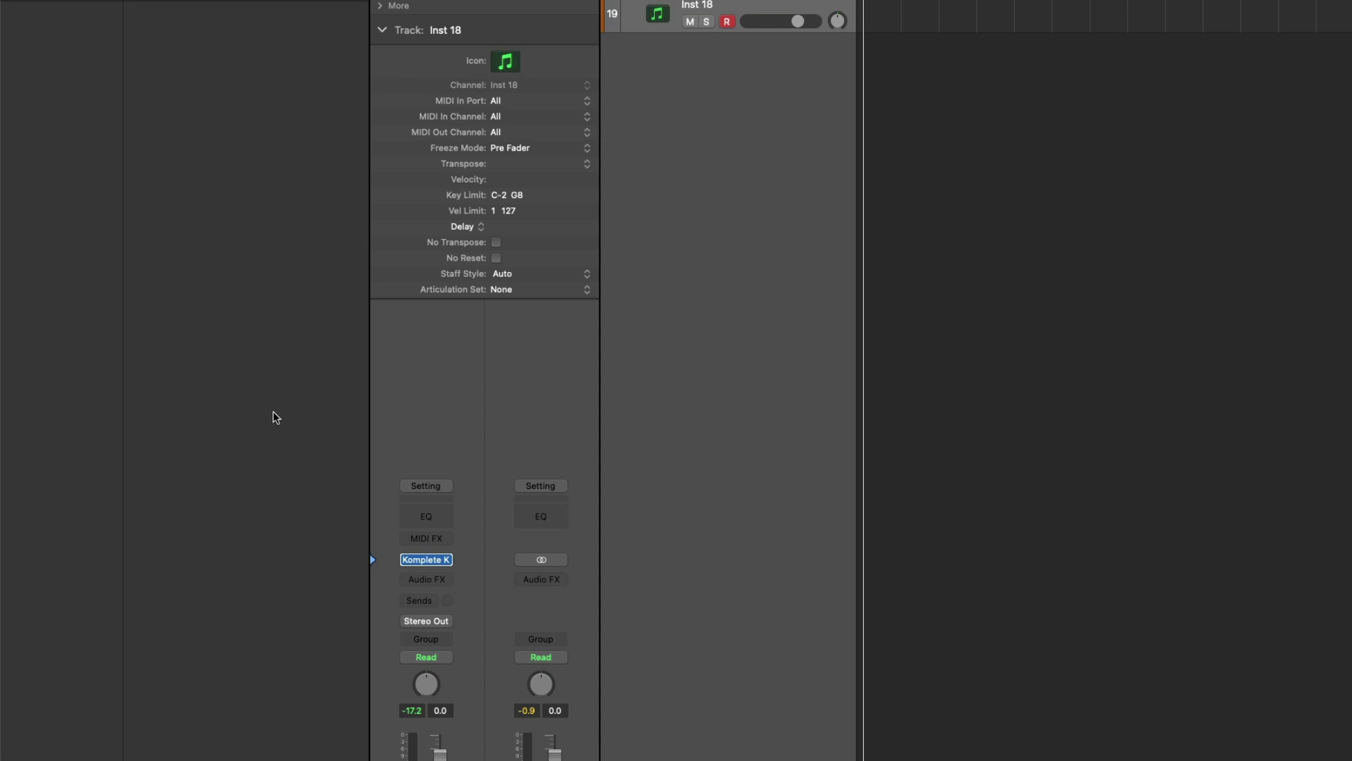
click(437, 579)
key(super+k)
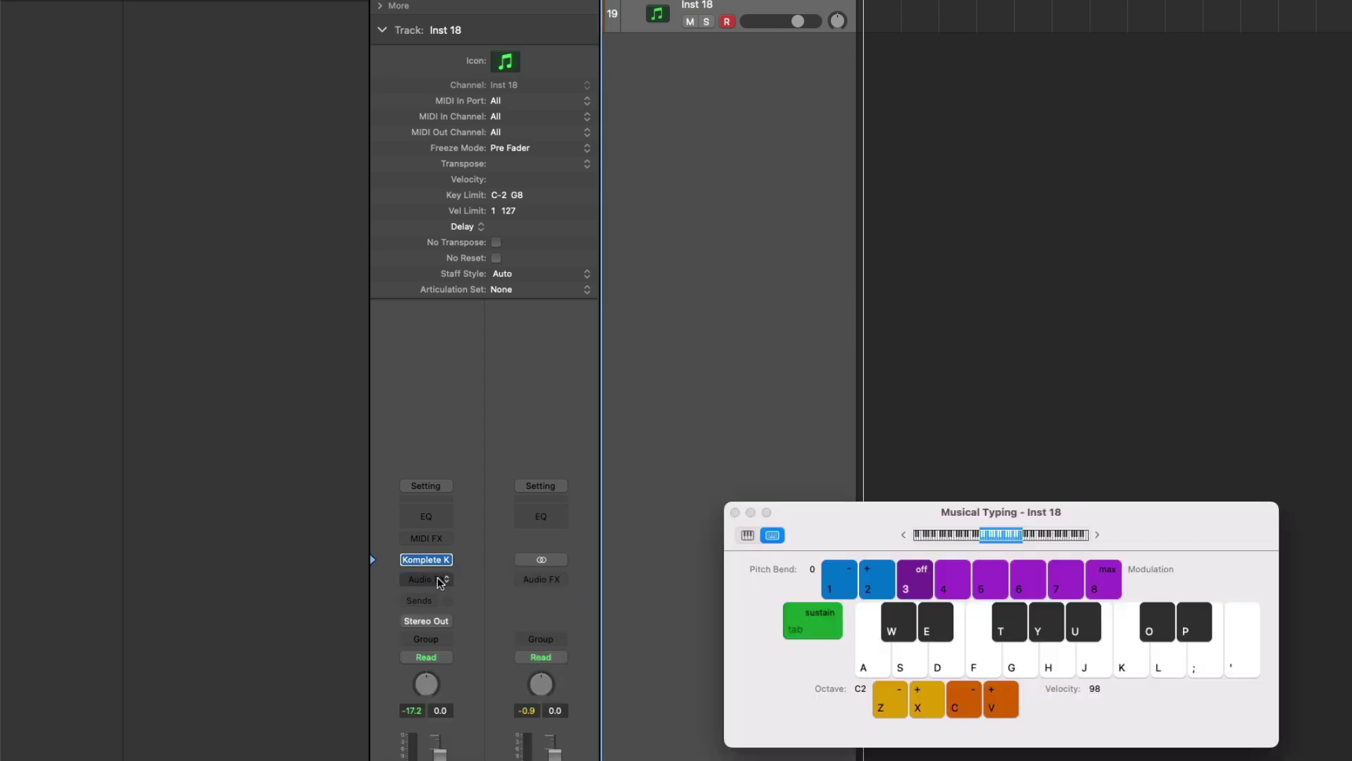
Insert Utility > Auto Sampler > Stereo into Inst 18's Audio FX slot
click(438, 581)
mouse_move(542, 760)
mouse_move(620, 760)
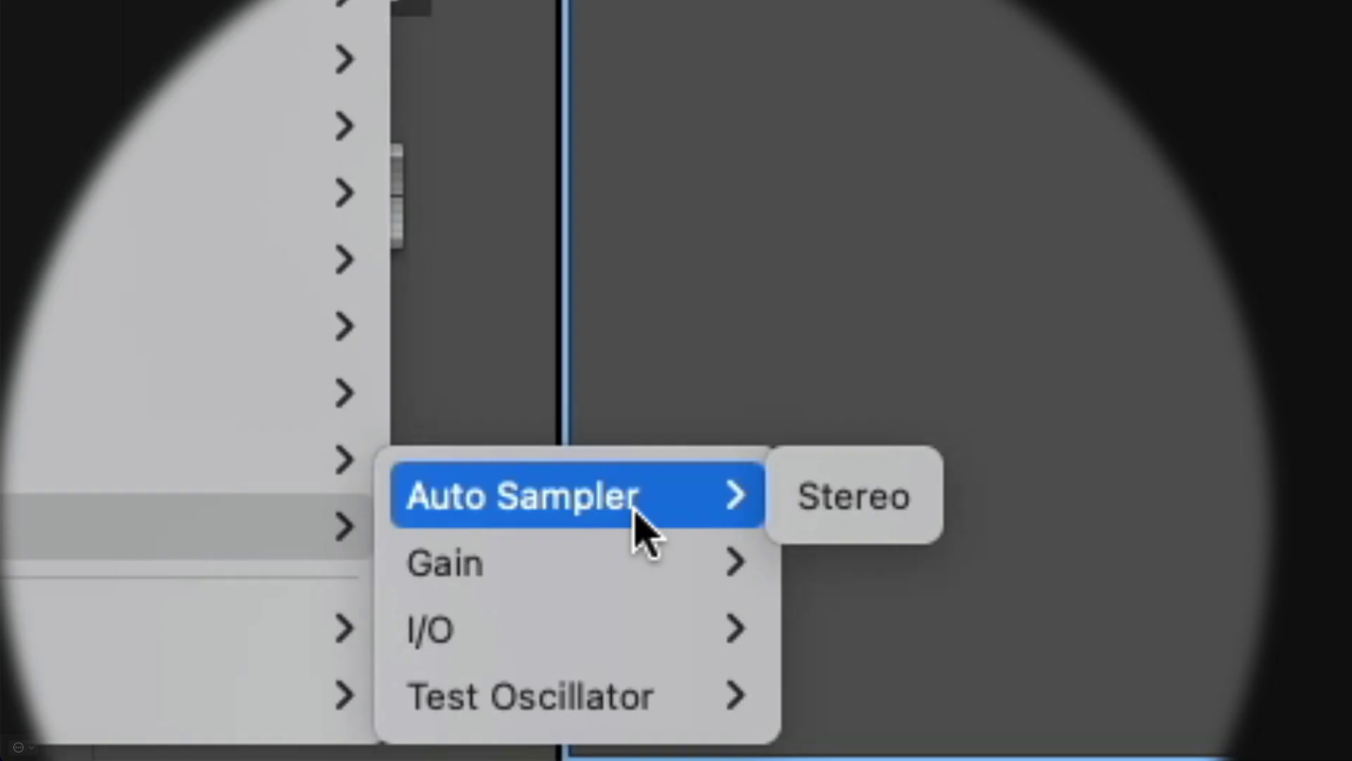
click(831, 503)
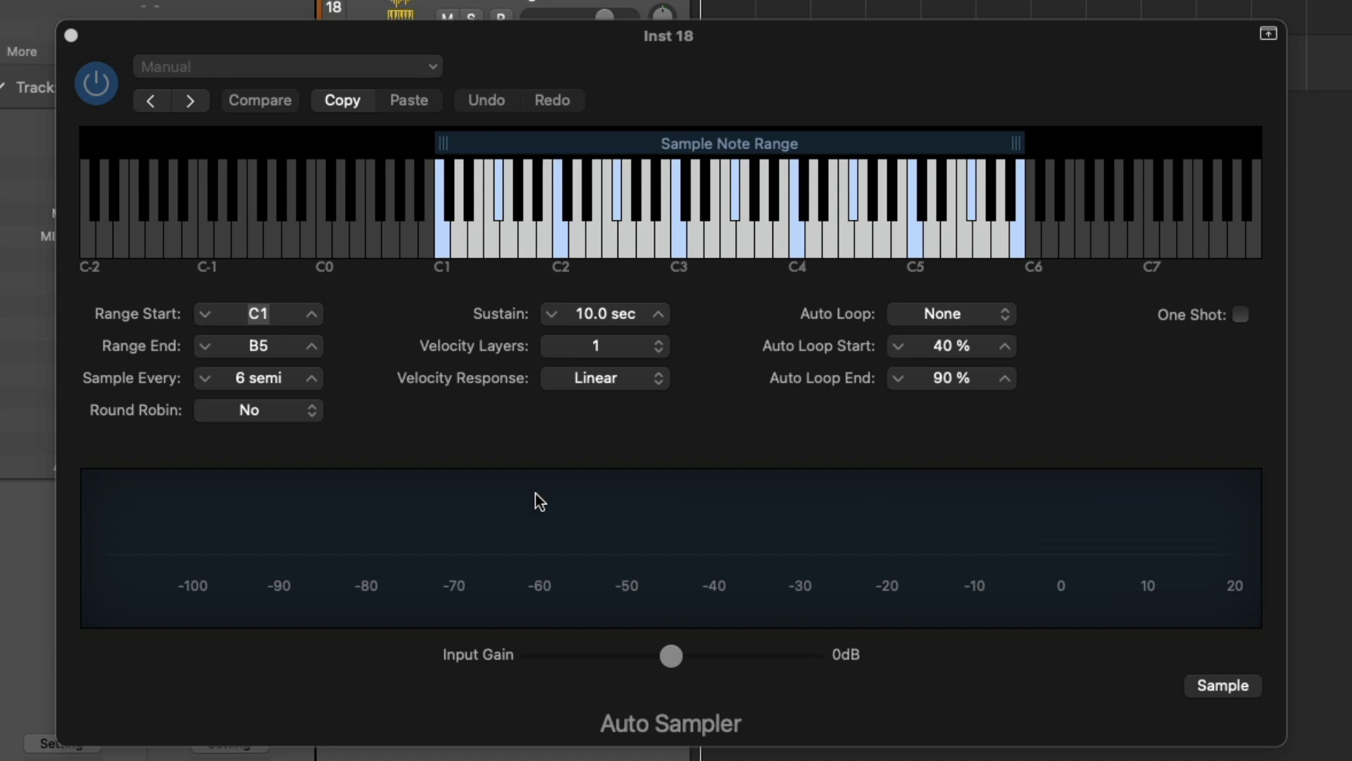
Set Auto Sampler Velocity Layers to 3, audition 85 and 127, and drag the lowest handle to about 17
click(399, 432)
click(583, 346)
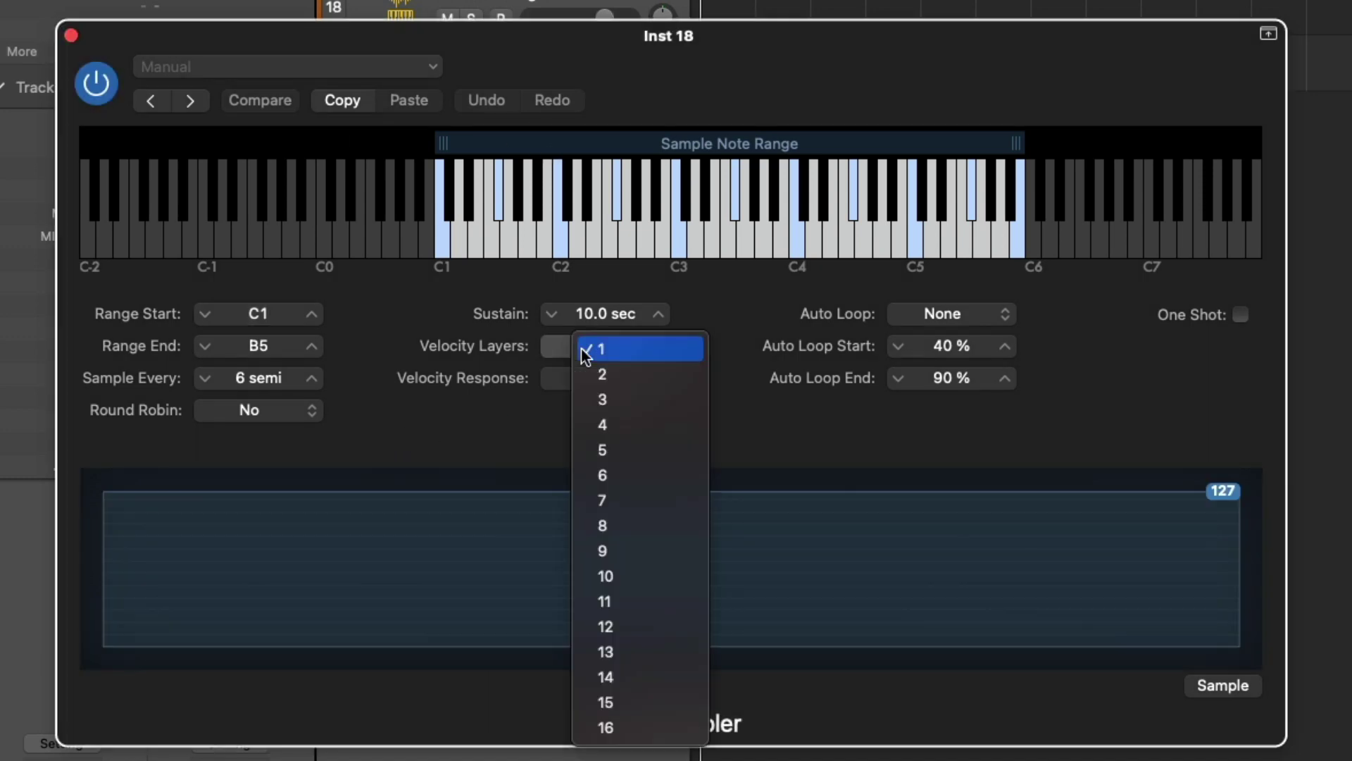
click(601, 403)
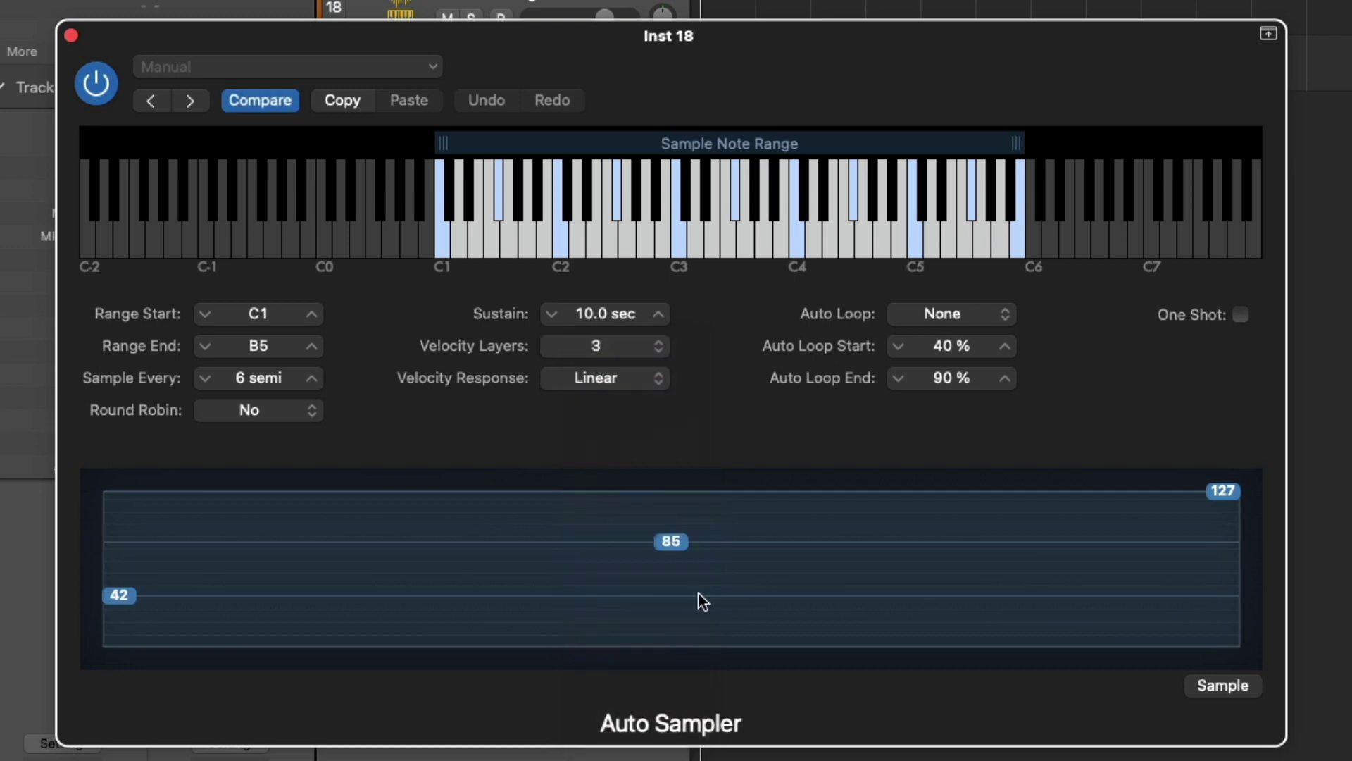
click(666, 548)
click(1214, 486)
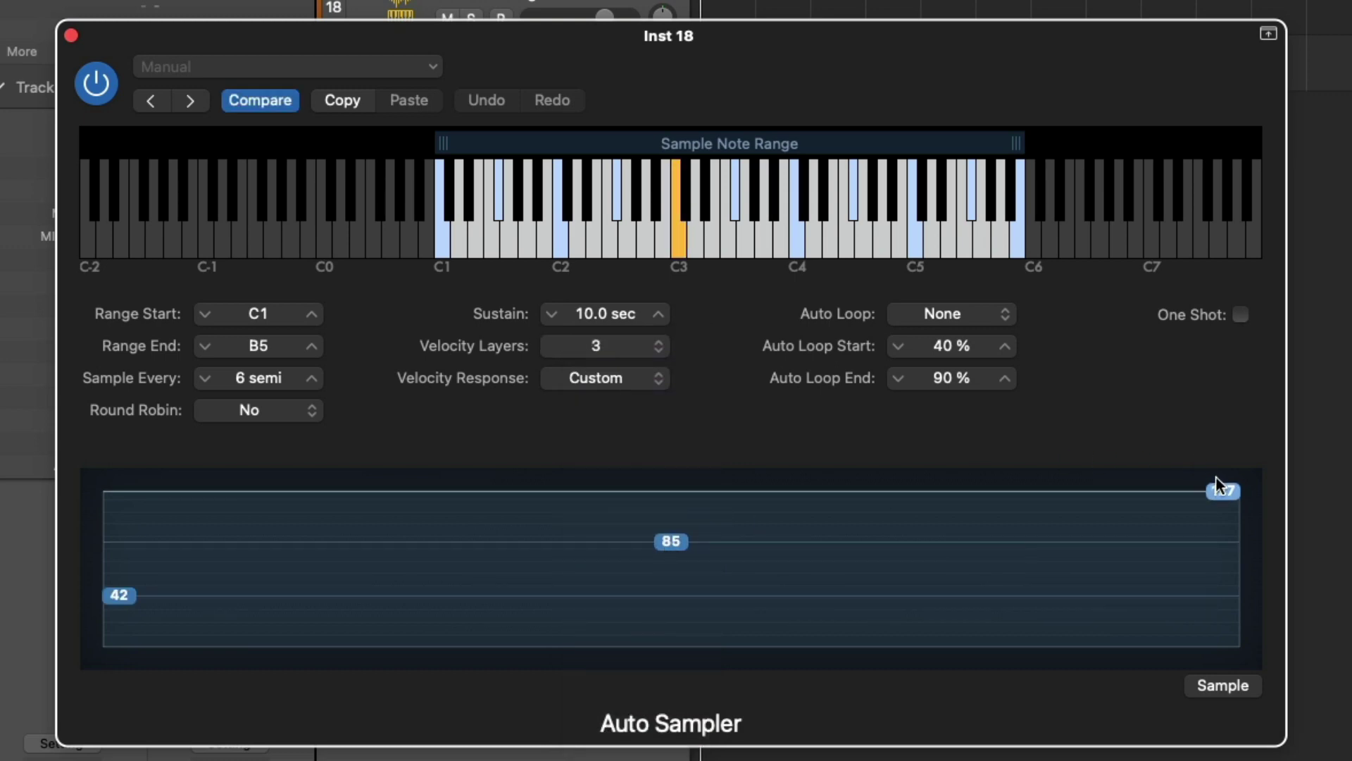
mouse_move(107, 595)
mouse_down()
mouse_move(118, 635)
mouse_move(118, 593)
mouse_move(117, 647)
mouse_move(115, 617)
mouse_up()
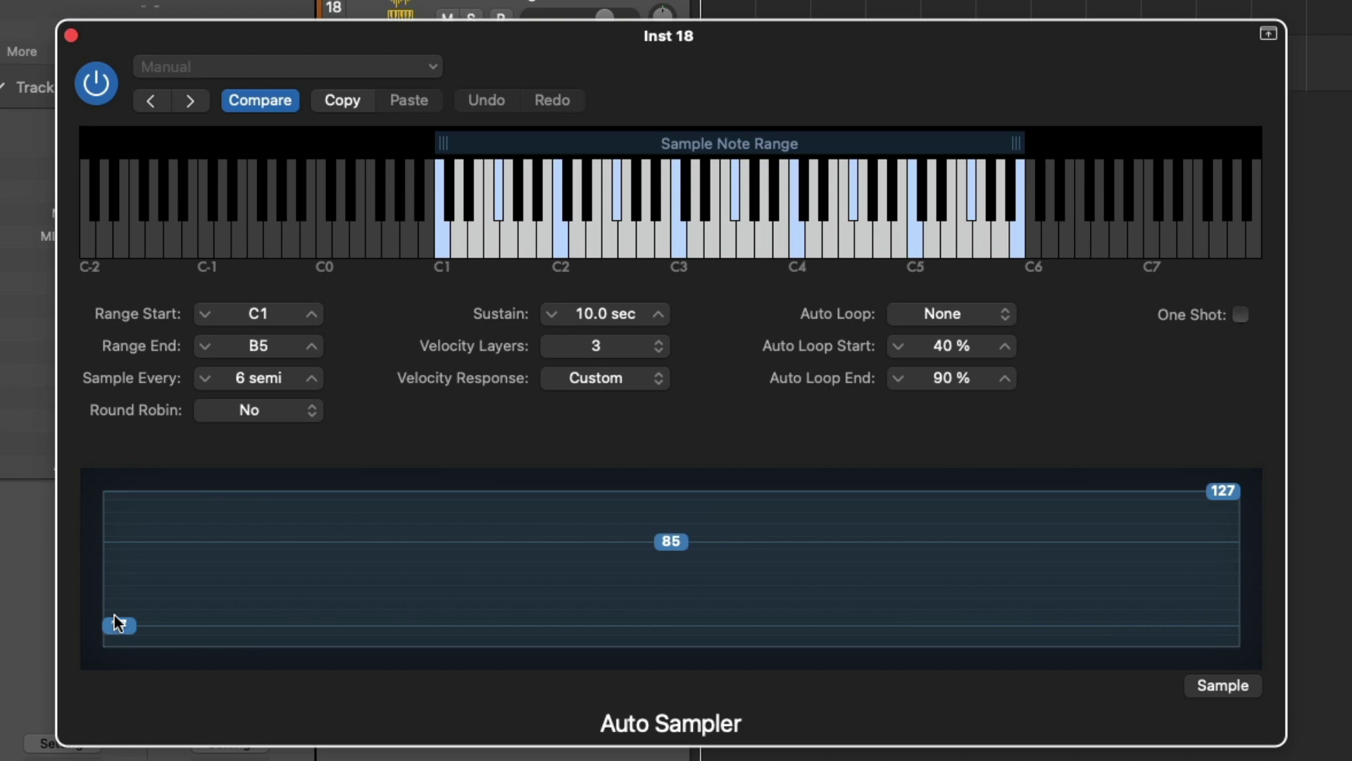
Switch the Auto Sampler to 6 velocity layers and audition the top layer, lowering it slightly
click(125, 626)
click(596, 345)
click(603, 349)
click(602, 349)
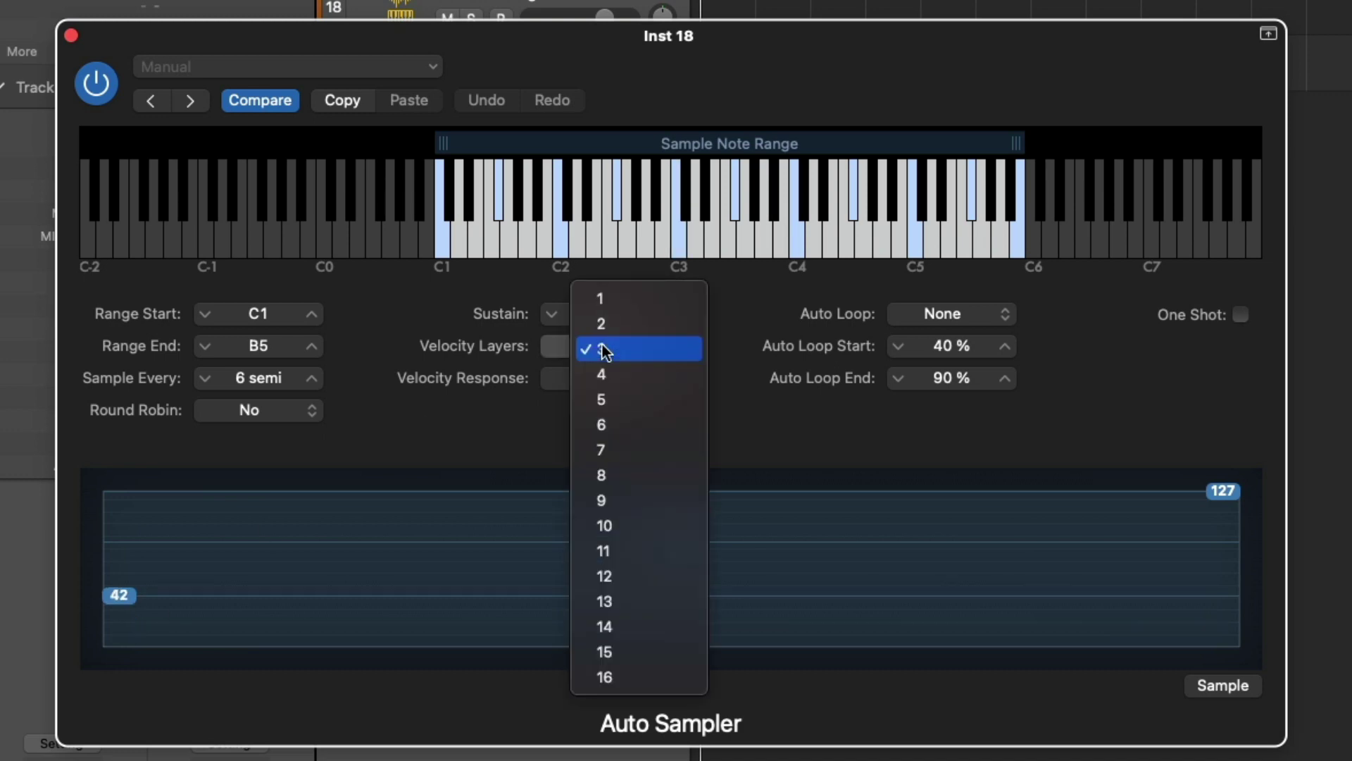
click(605, 423)
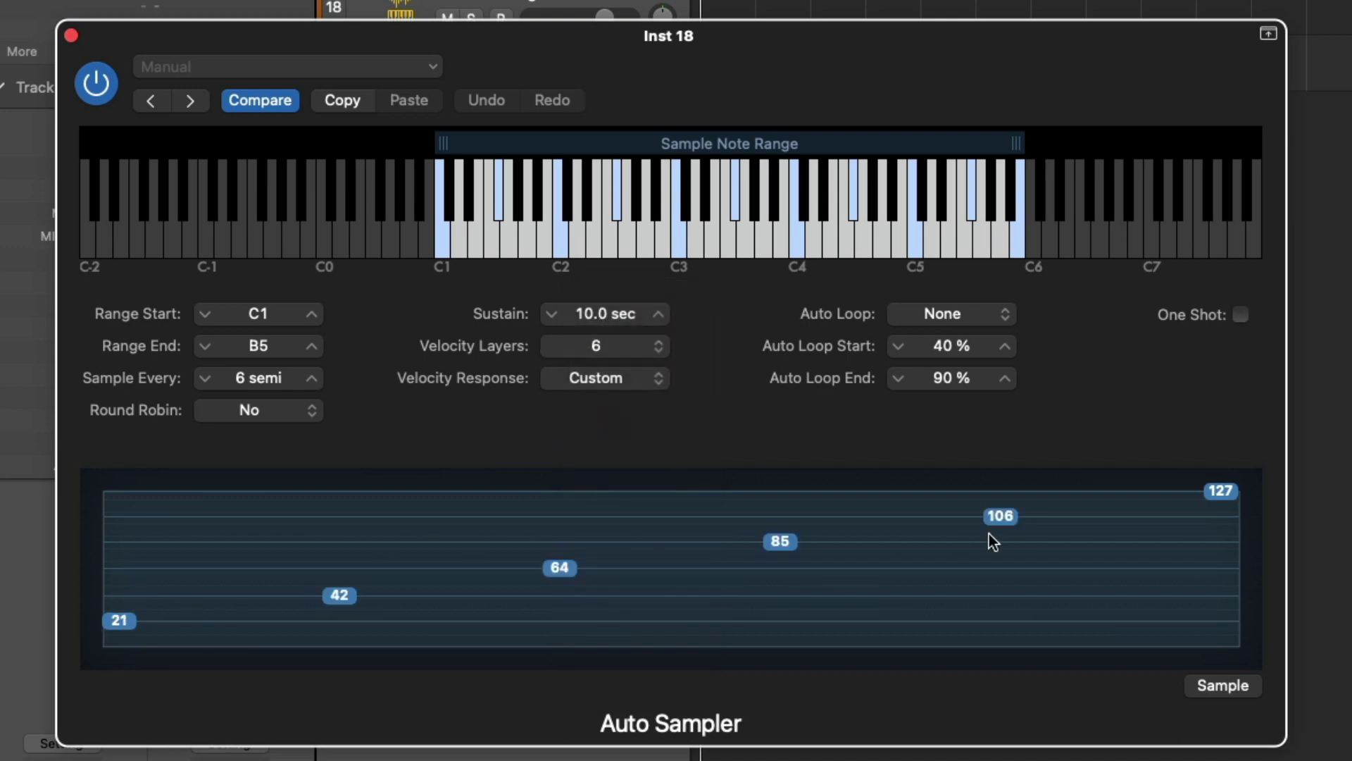
click(1218, 492)
click(1232, 501)
drag(1232, 500, 1228, 479)
Audition the 106, 85 and 64 layers and nudge the 85 layer down to 84
click(1011, 514)
click(1011, 514)
click(787, 546)
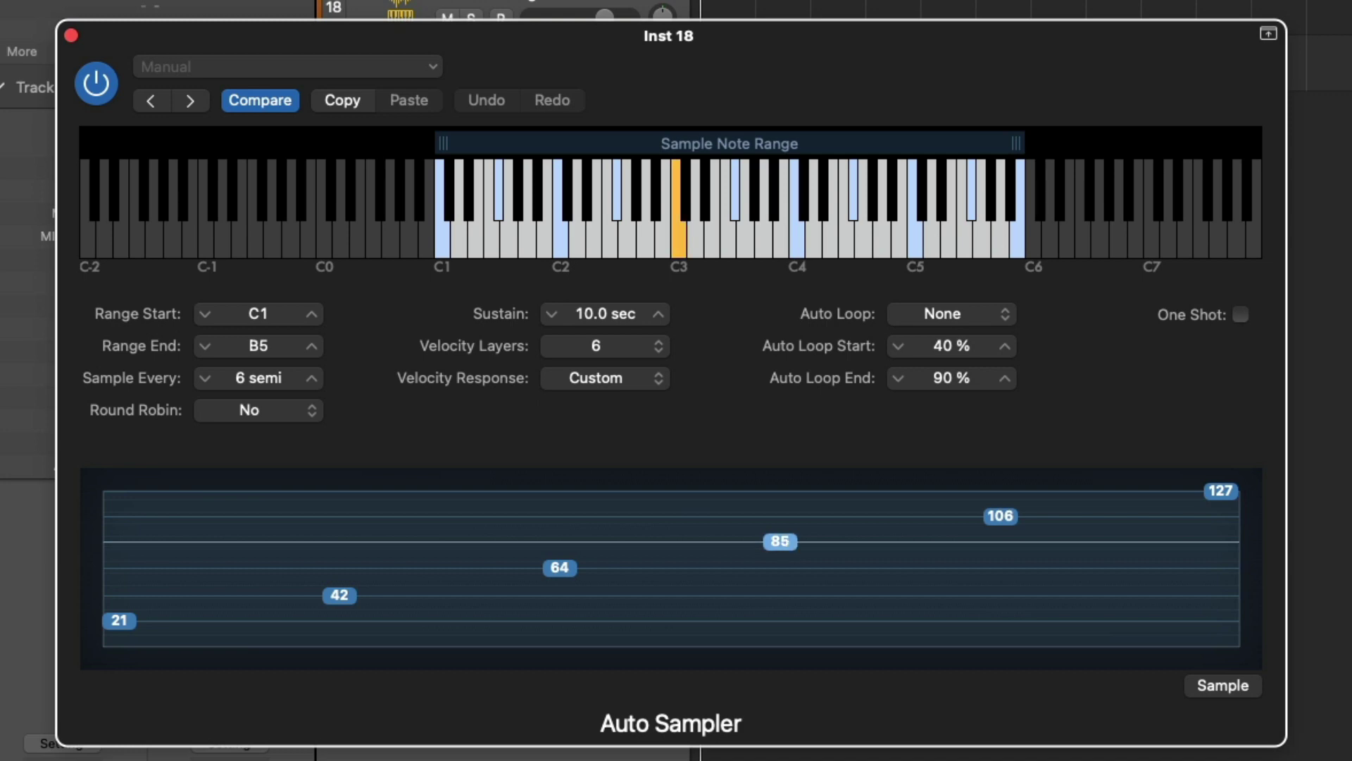
click(572, 576)
click(572, 576)
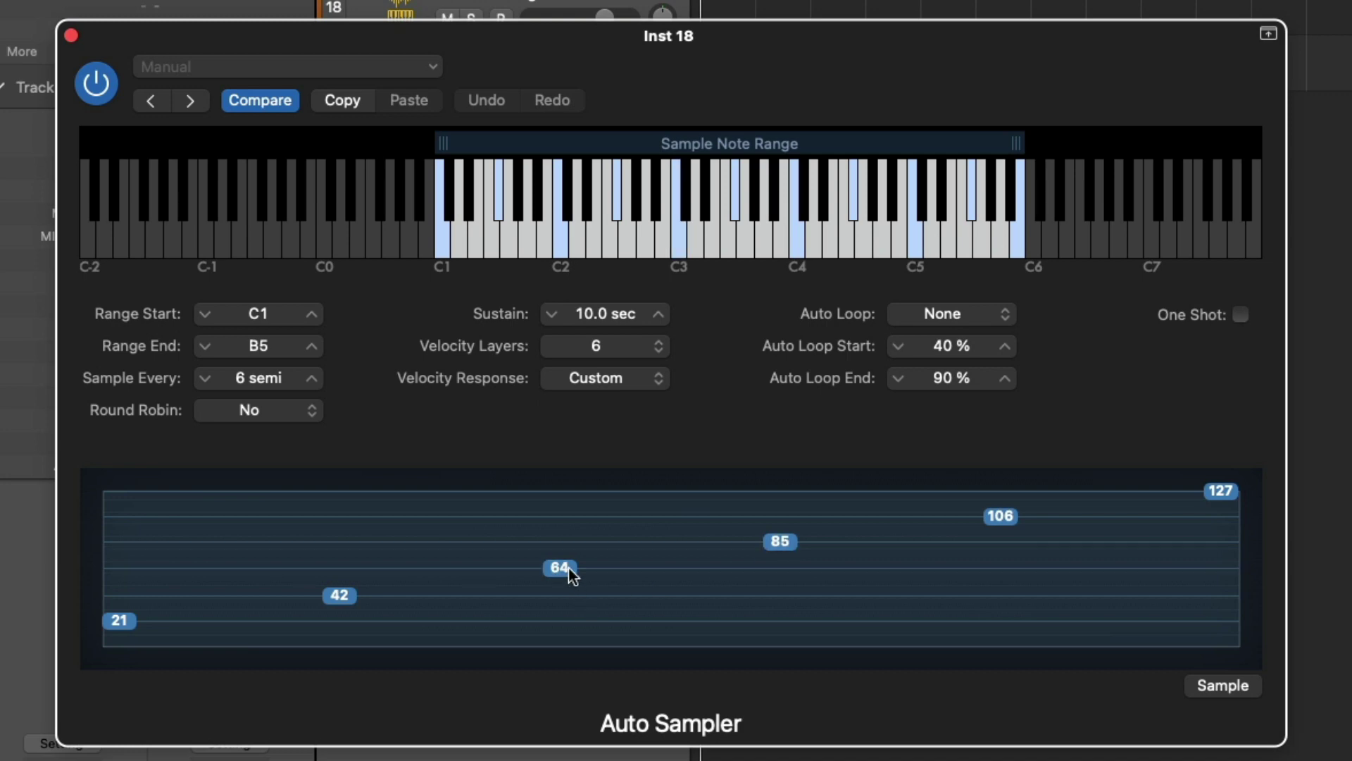
click(787, 542)
drag(784, 541, 788, 551)
click(789, 549)
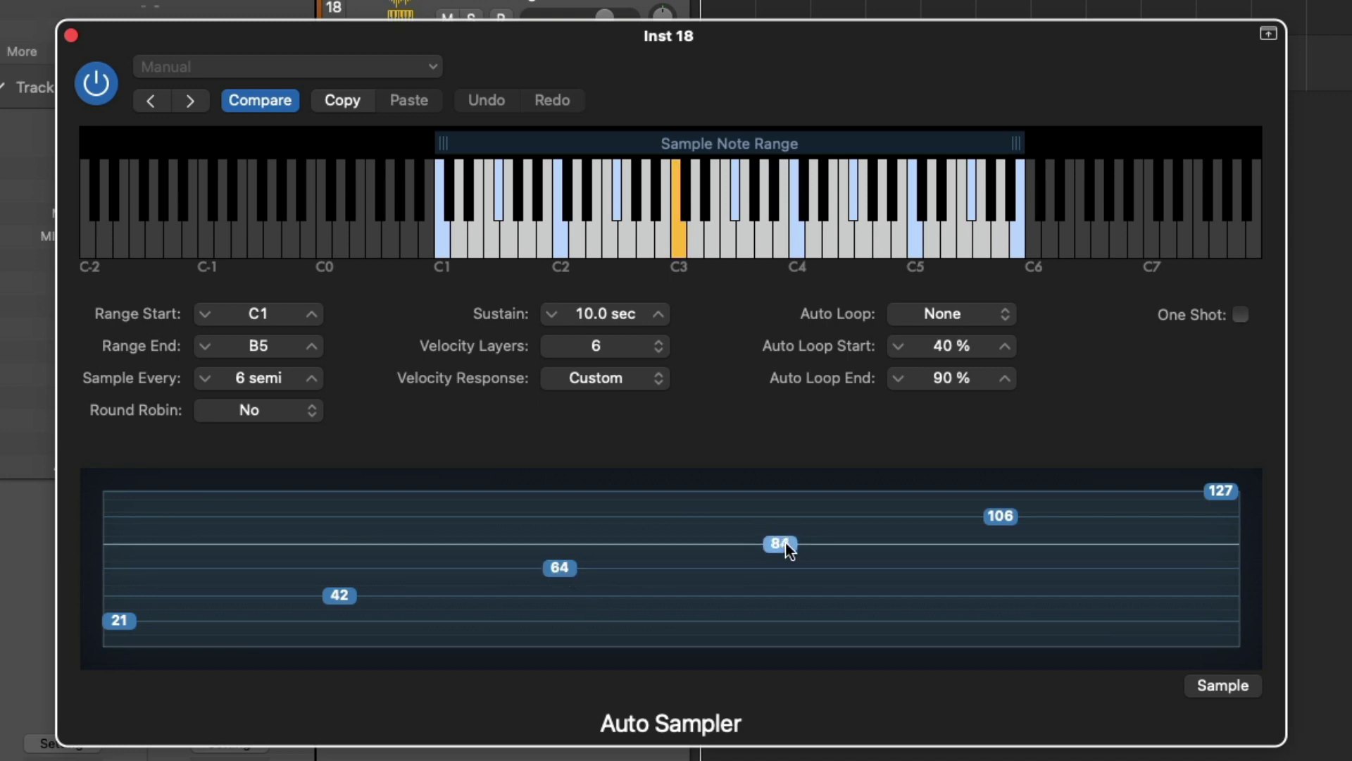
click(789, 550)
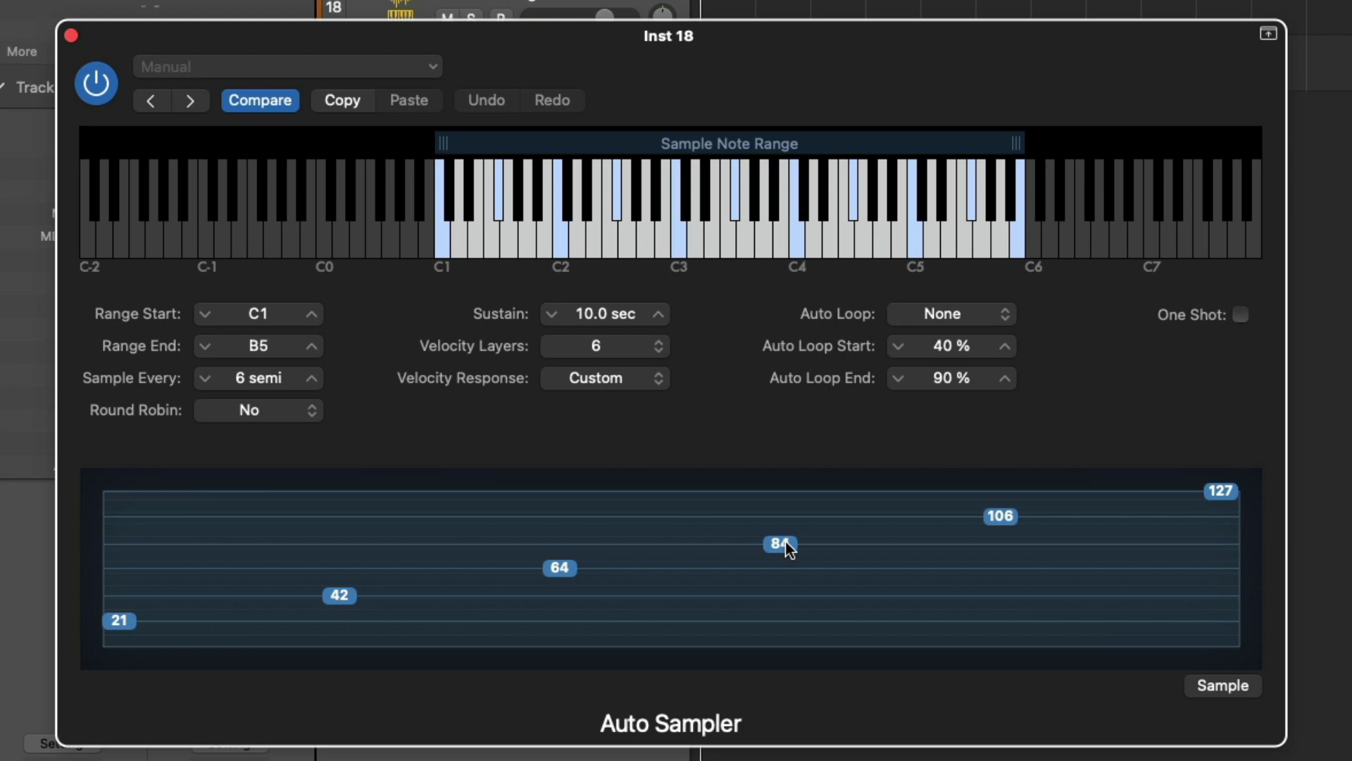
click(789, 549)
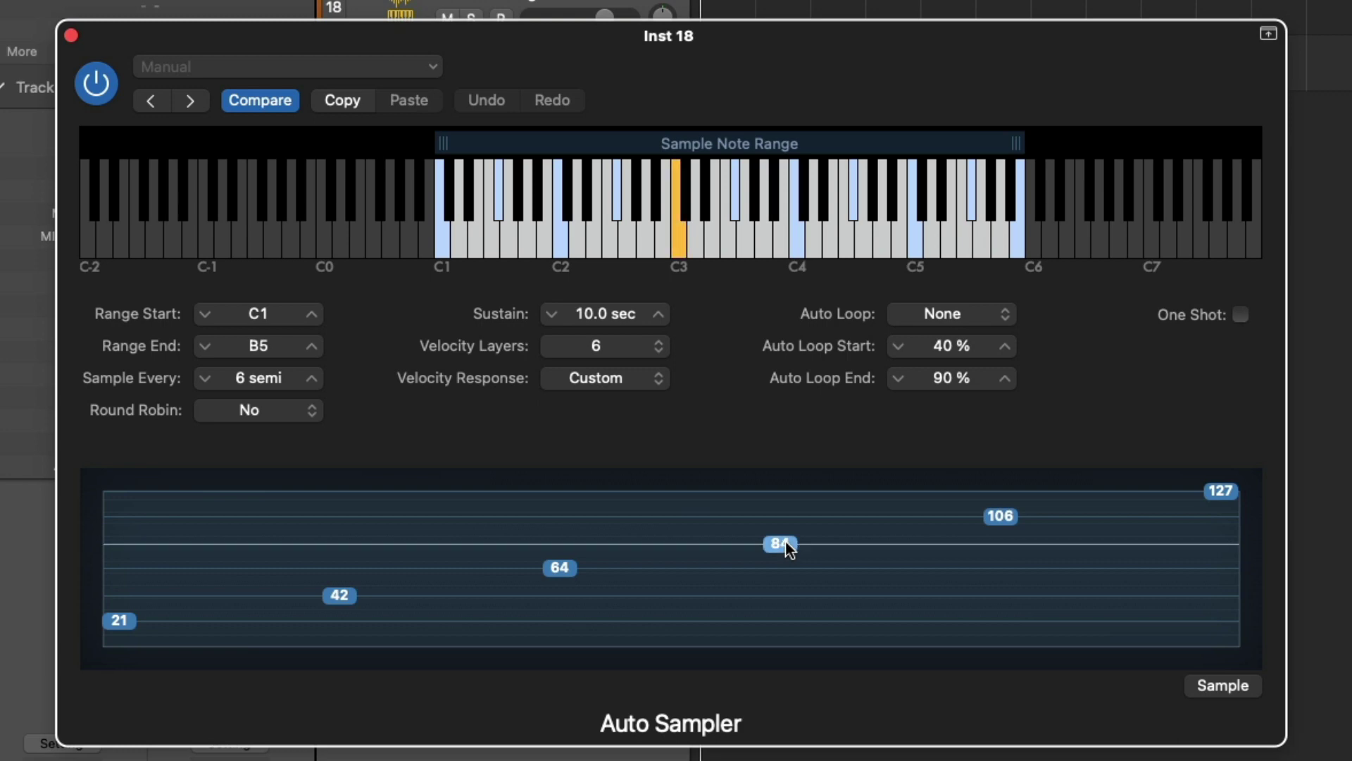
Audition the 64, 42 and 21 layers and raise the top layer back to 127
click(560, 568)
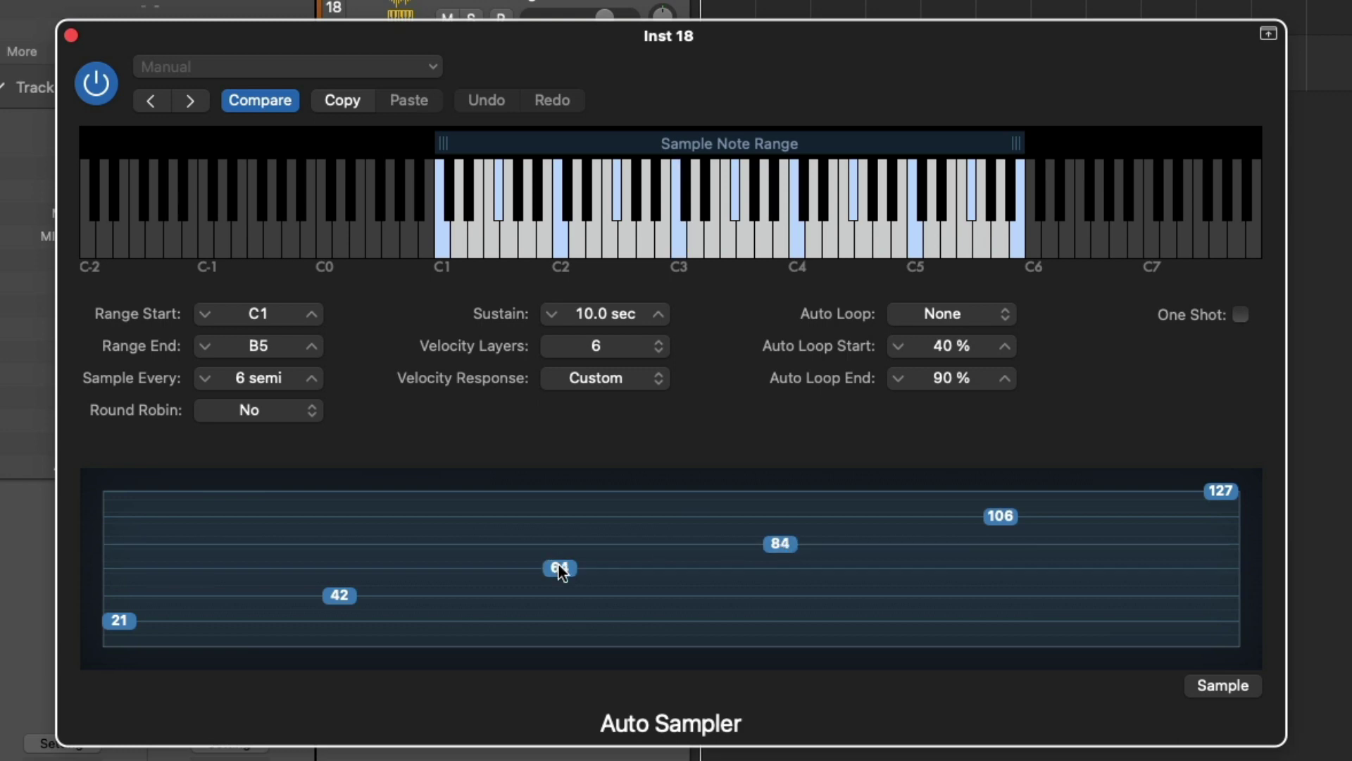
click(347, 595)
click(129, 622)
click(1215, 487)
click(1216, 489)
drag(1219, 491, 1216, 486)
click(1001, 516)
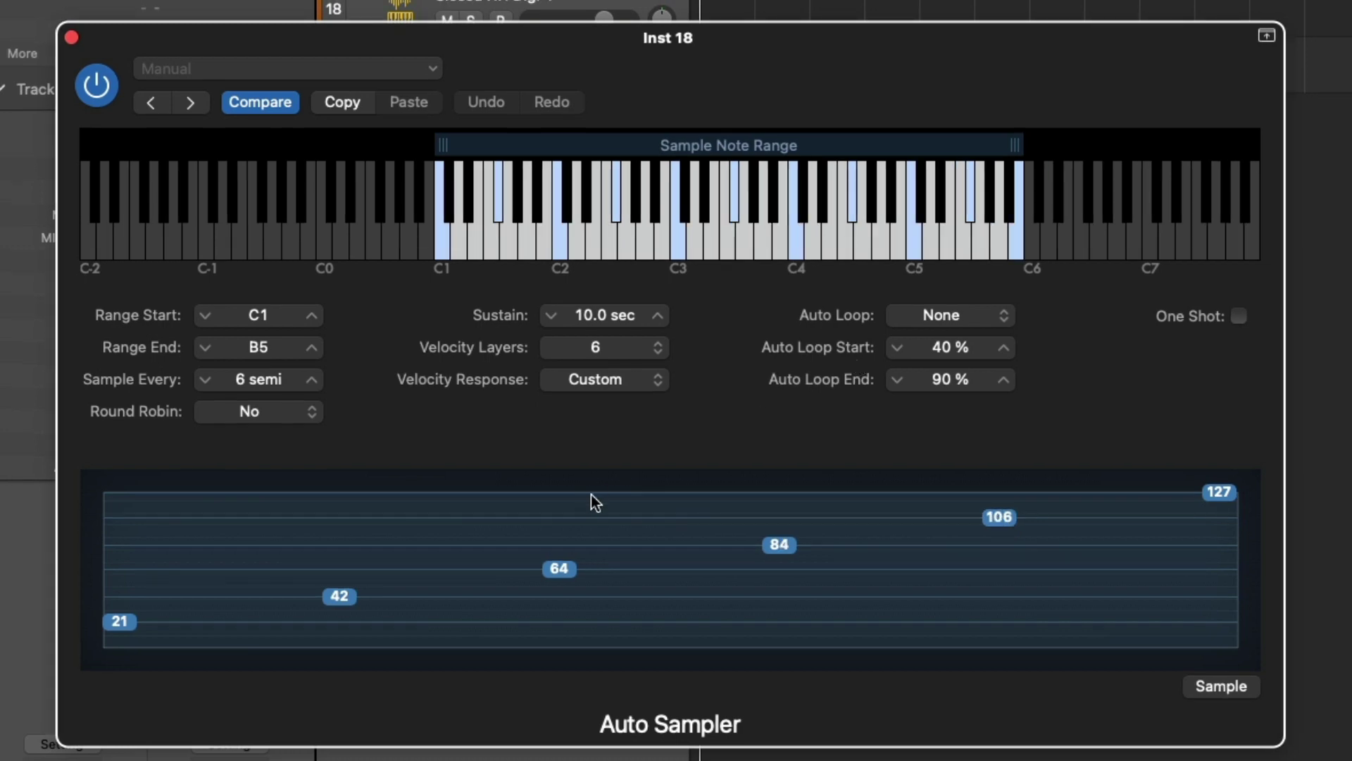
Drag the 84 velocity layer handle down to 83
click(778, 547)
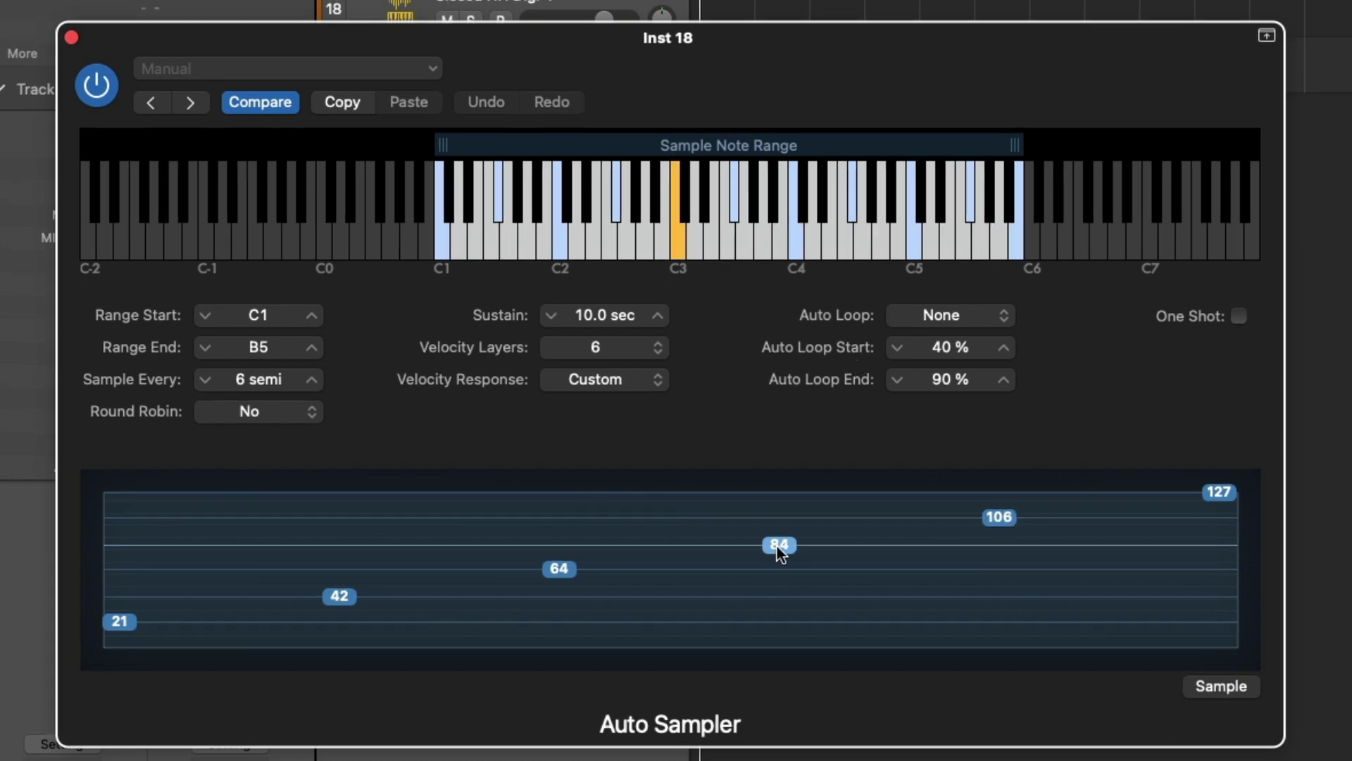
drag(777, 545, 776, 548)
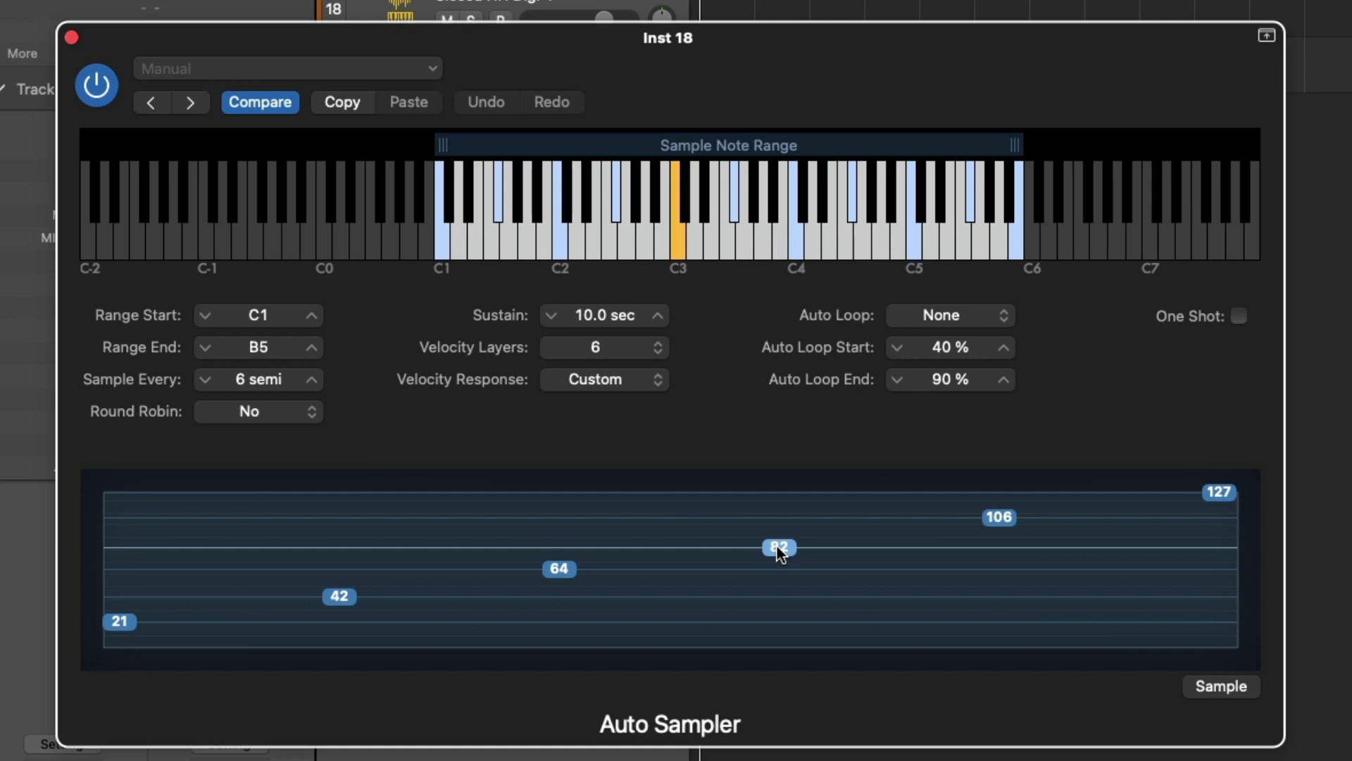
drag(776, 546, 776, 545)
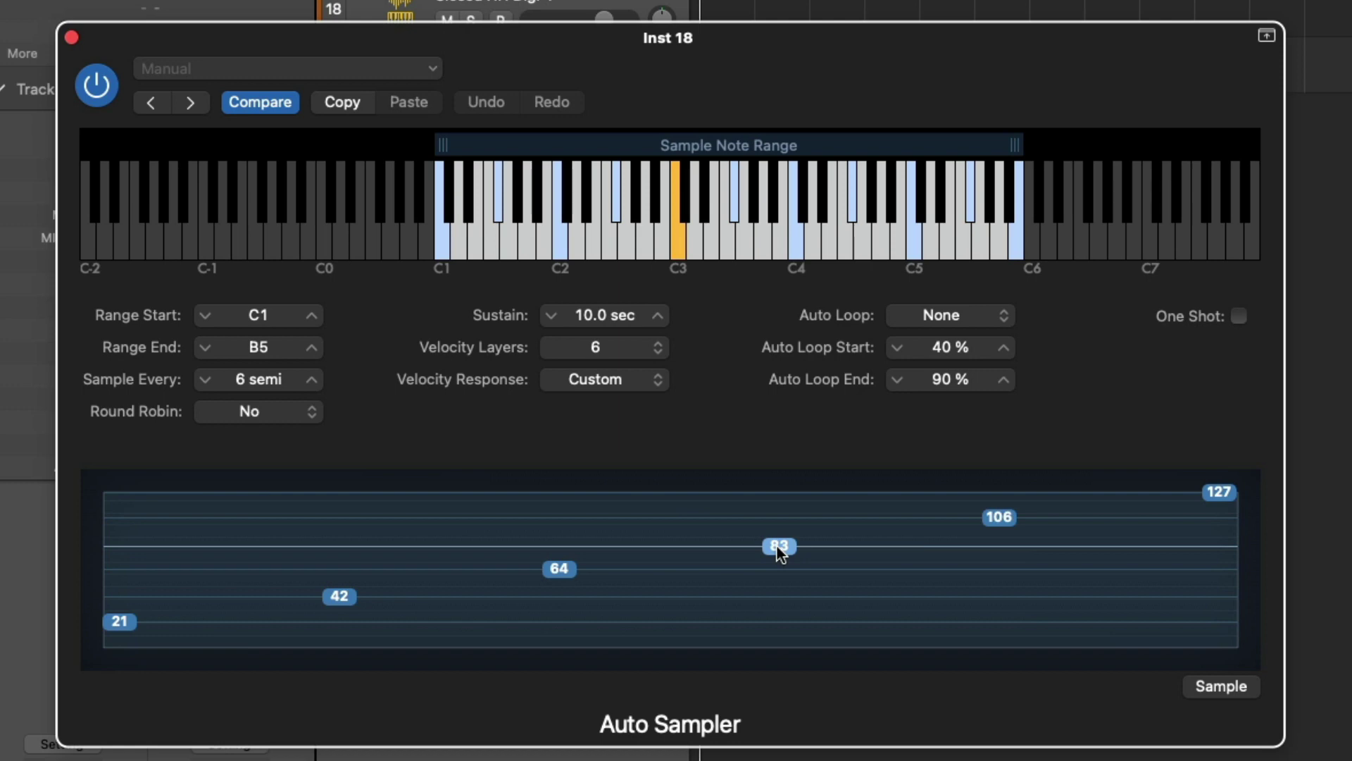
drag(779, 551, 779, 551)
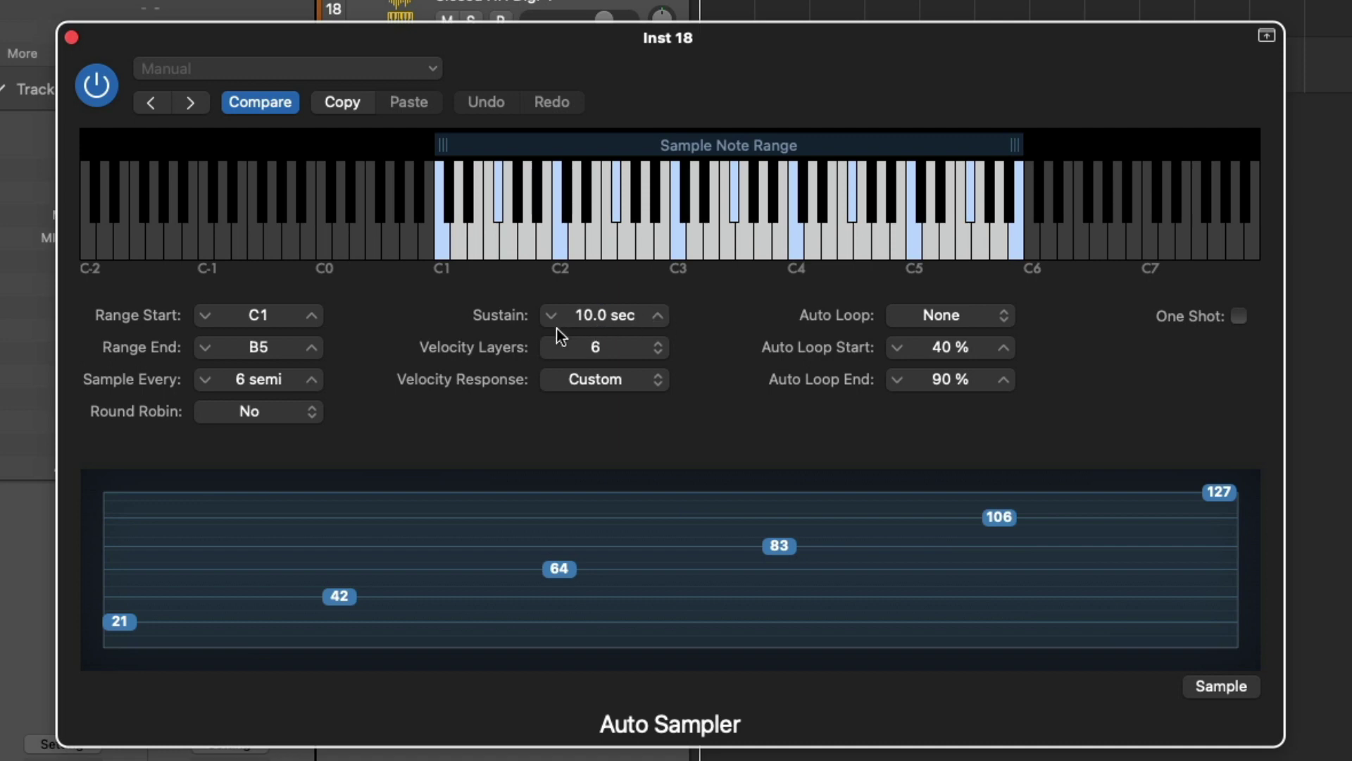
Raise the Auto Sampler sustain from 10.0 to 12.0 sec and check the Auto Loop modes
click(655, 315)
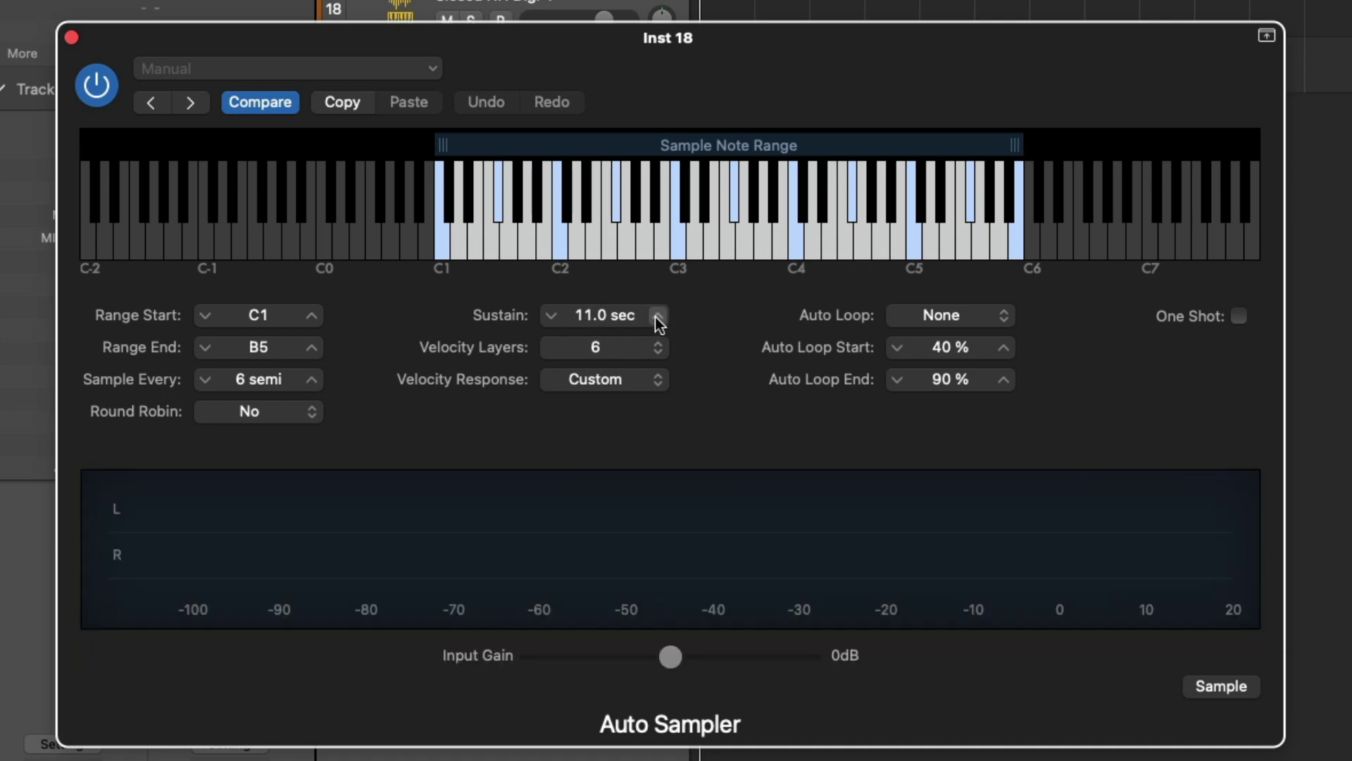
click(655, 316)
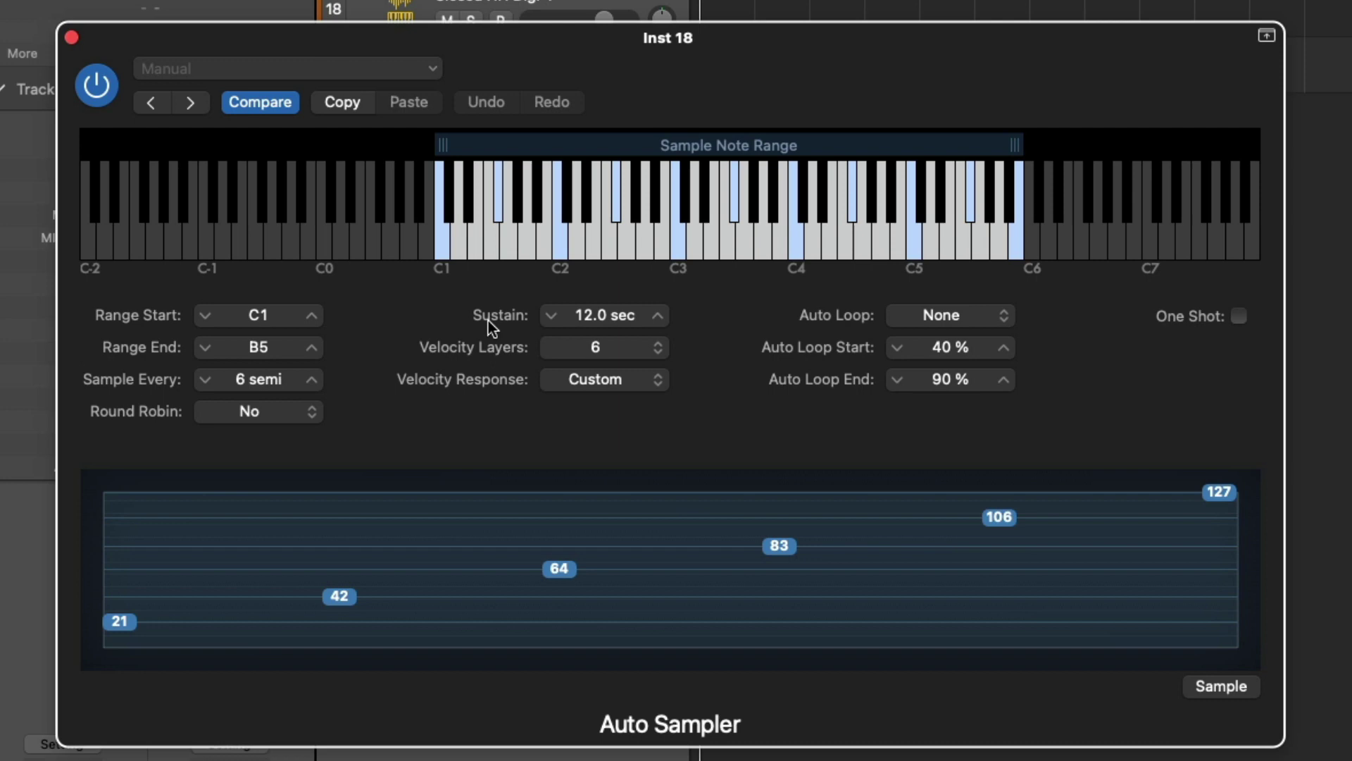
click(954, 317)
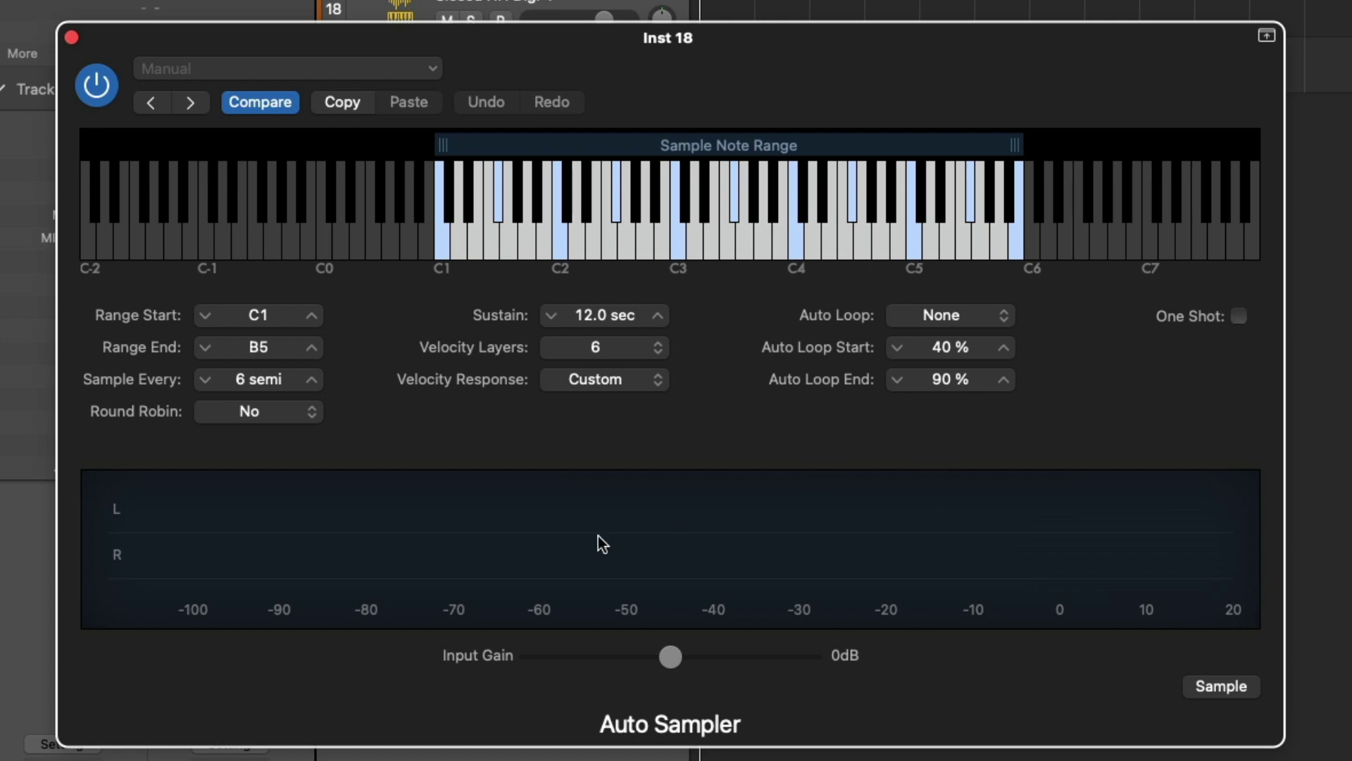
mouse_move(503, 366)
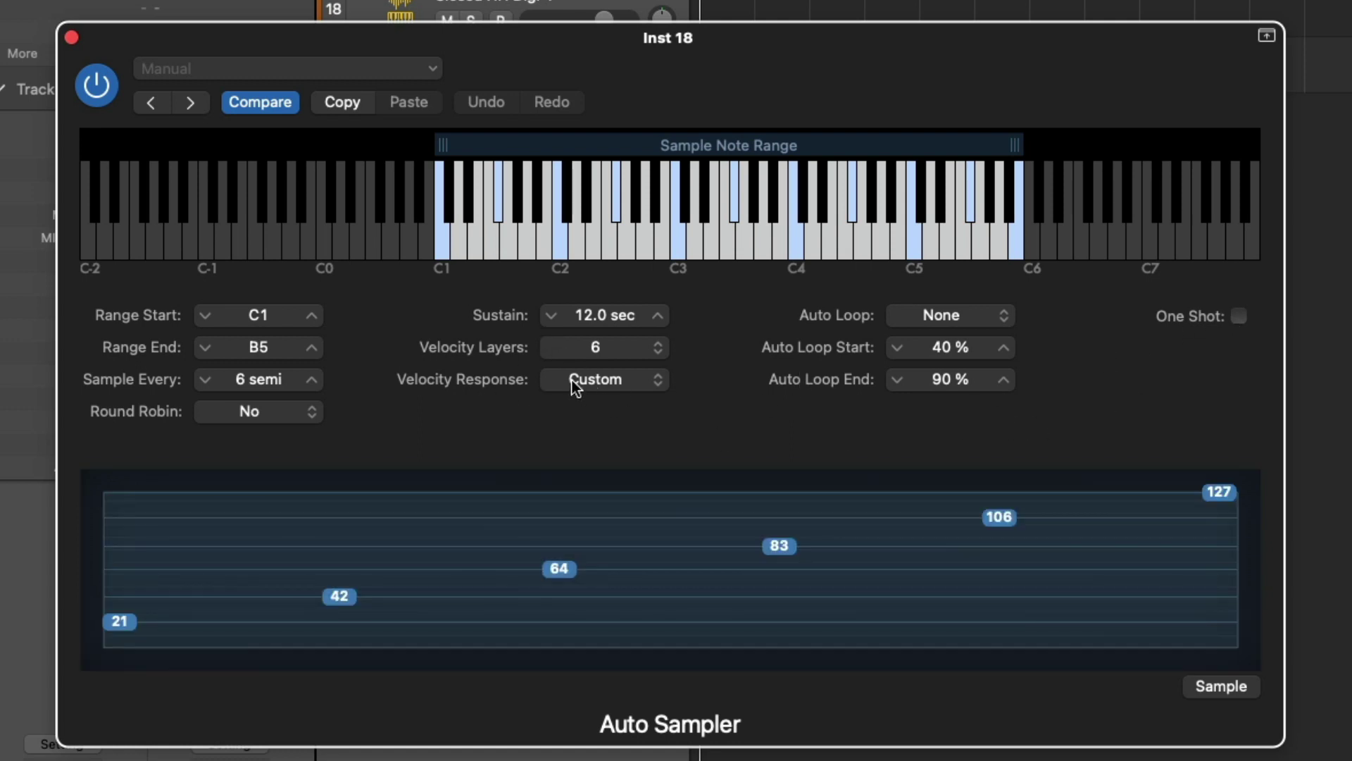
click(545, 379)
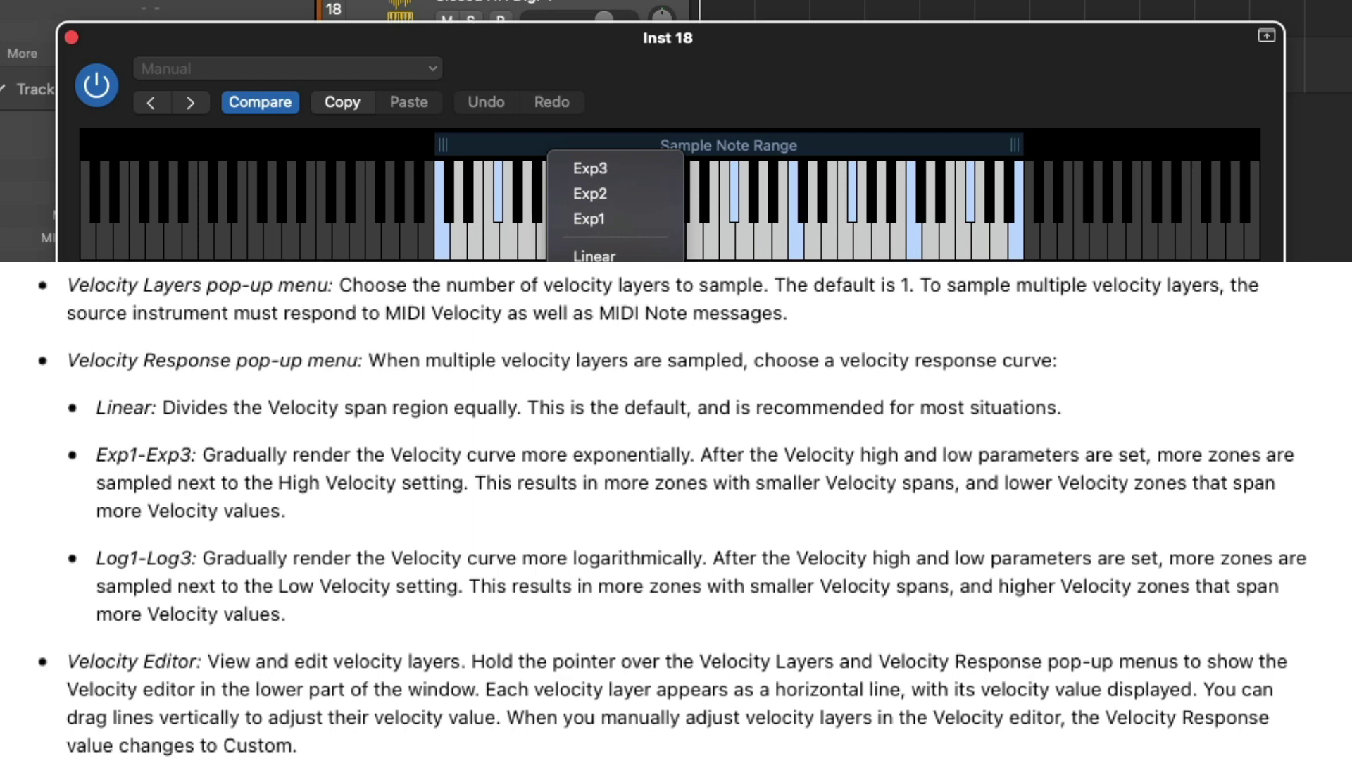
key(Escape)
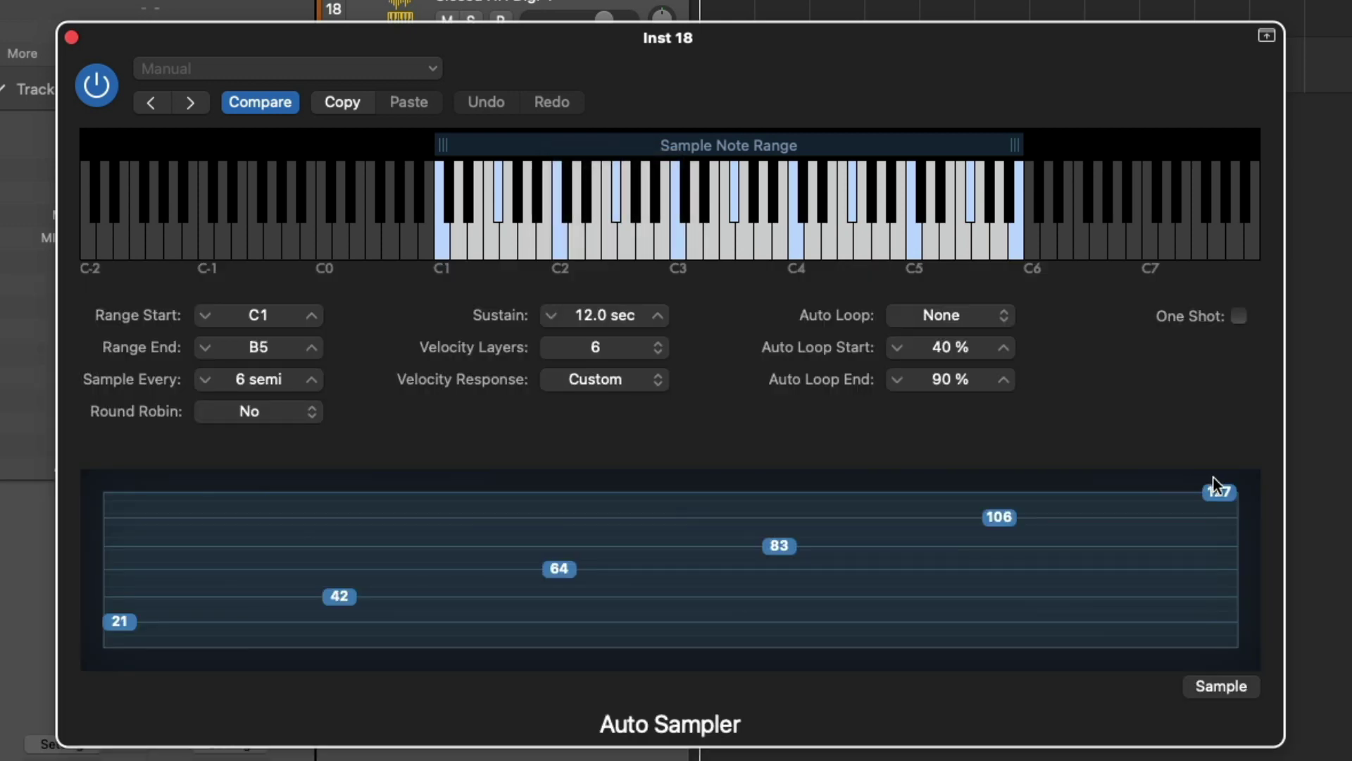
Drag the 106 and 83 velocity handles down to 105 and 82, auditioning the 64 and 82 layers
click(1216, 486)
drag(999, 518, 999, 523)
drag(780, 550, 781, 552)
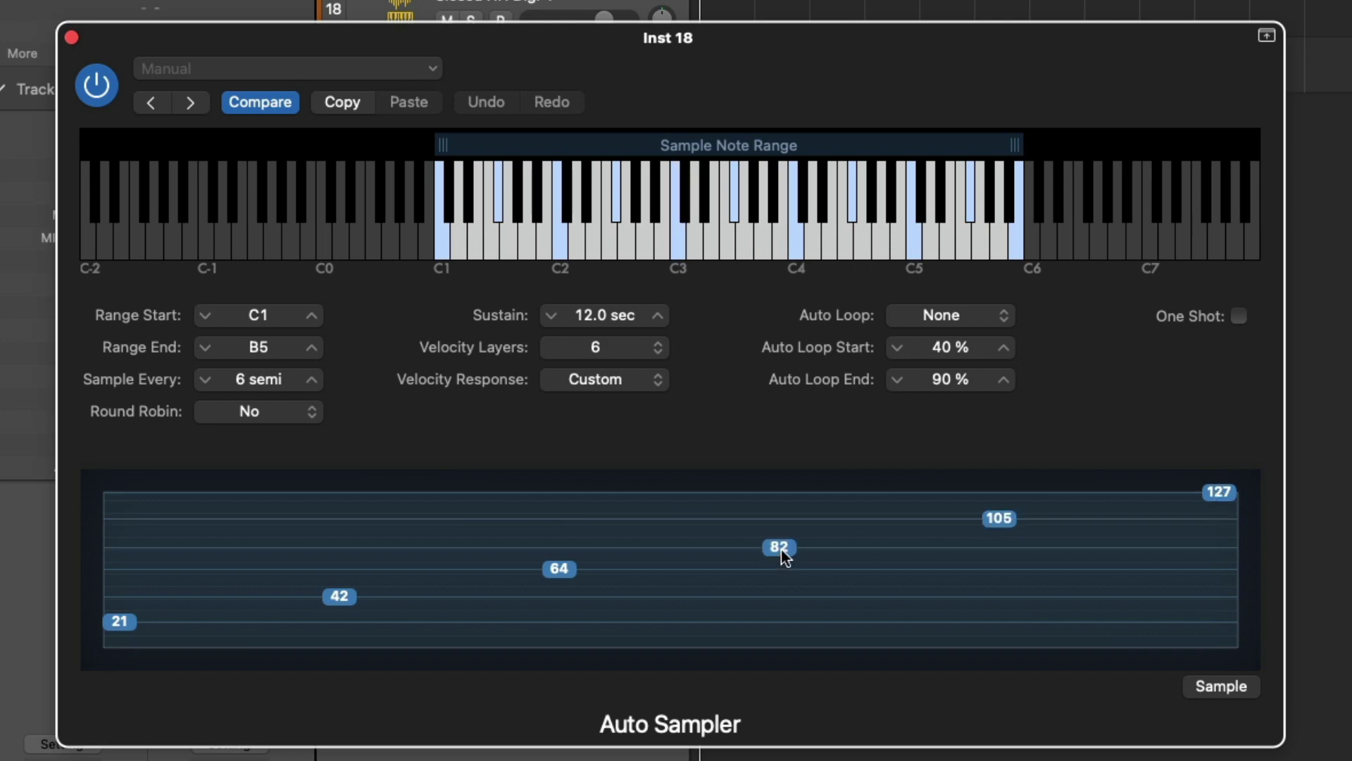
click(561, 567)
click(794, 550)
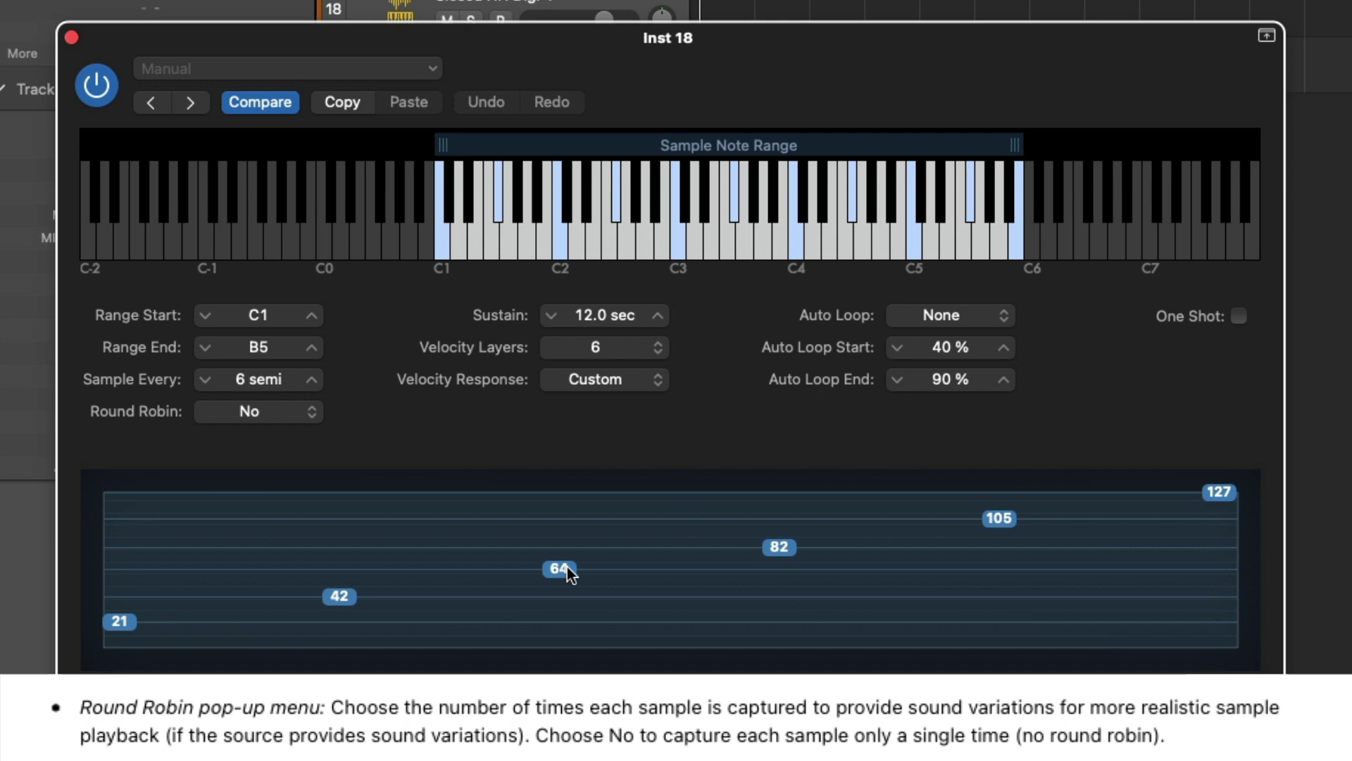
click(568, 566)
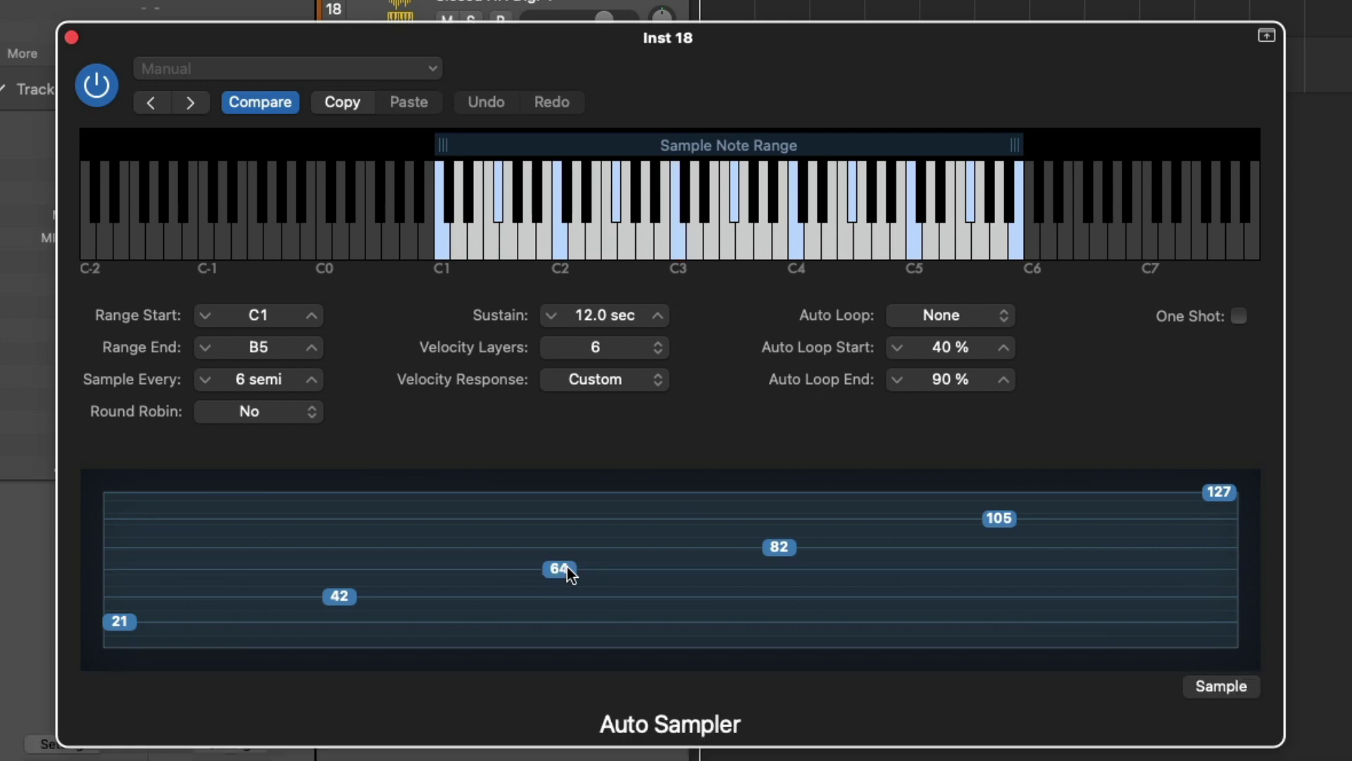
click(567, 566)
Leave round robin at No and play C1 to check input levels
click(214, 414)
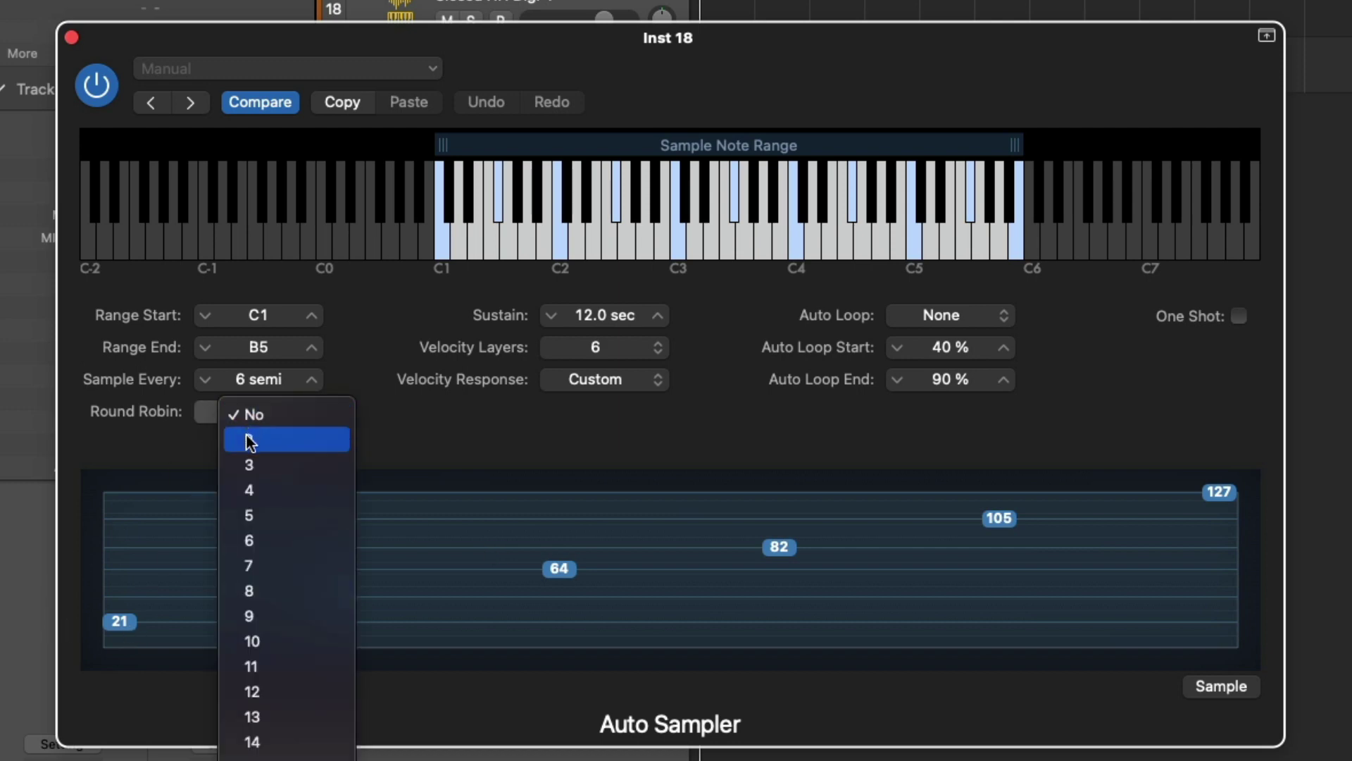
click(200, 433)
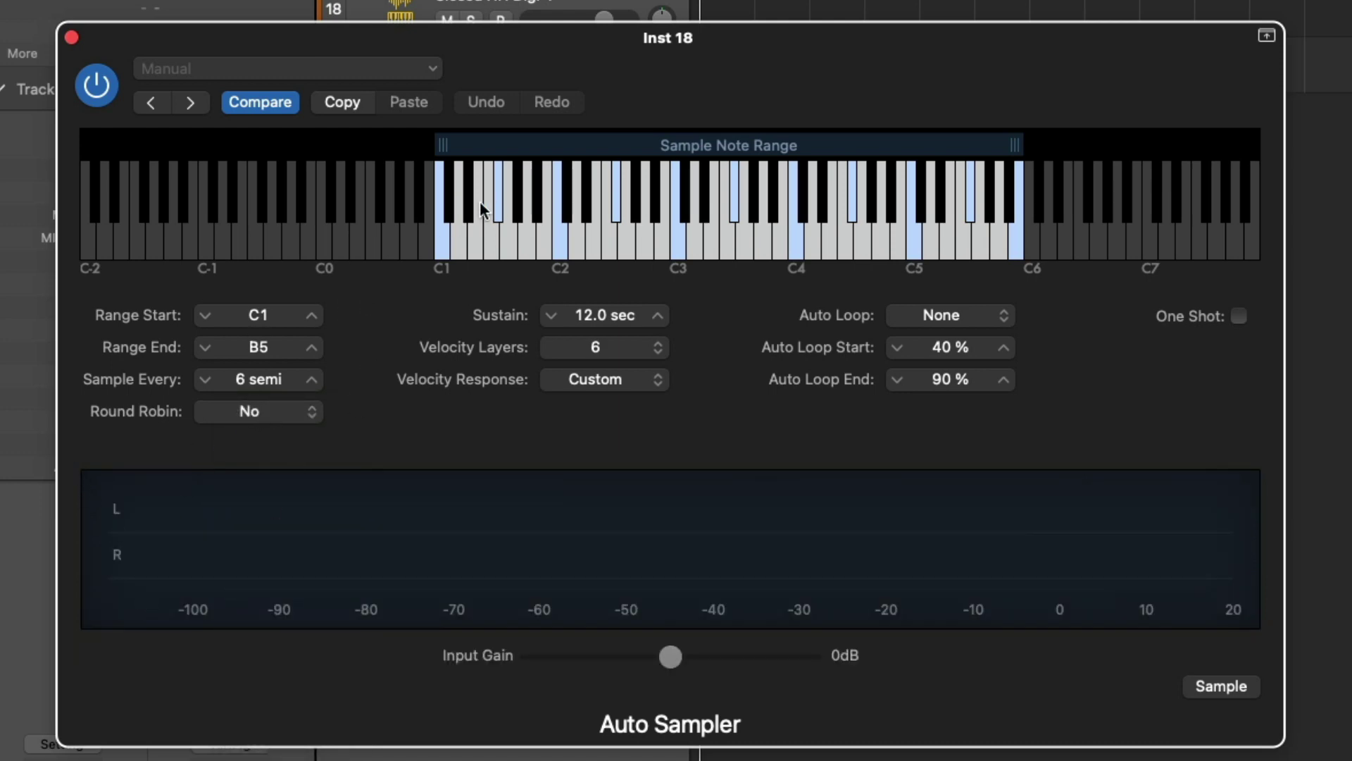
click(452, 235)
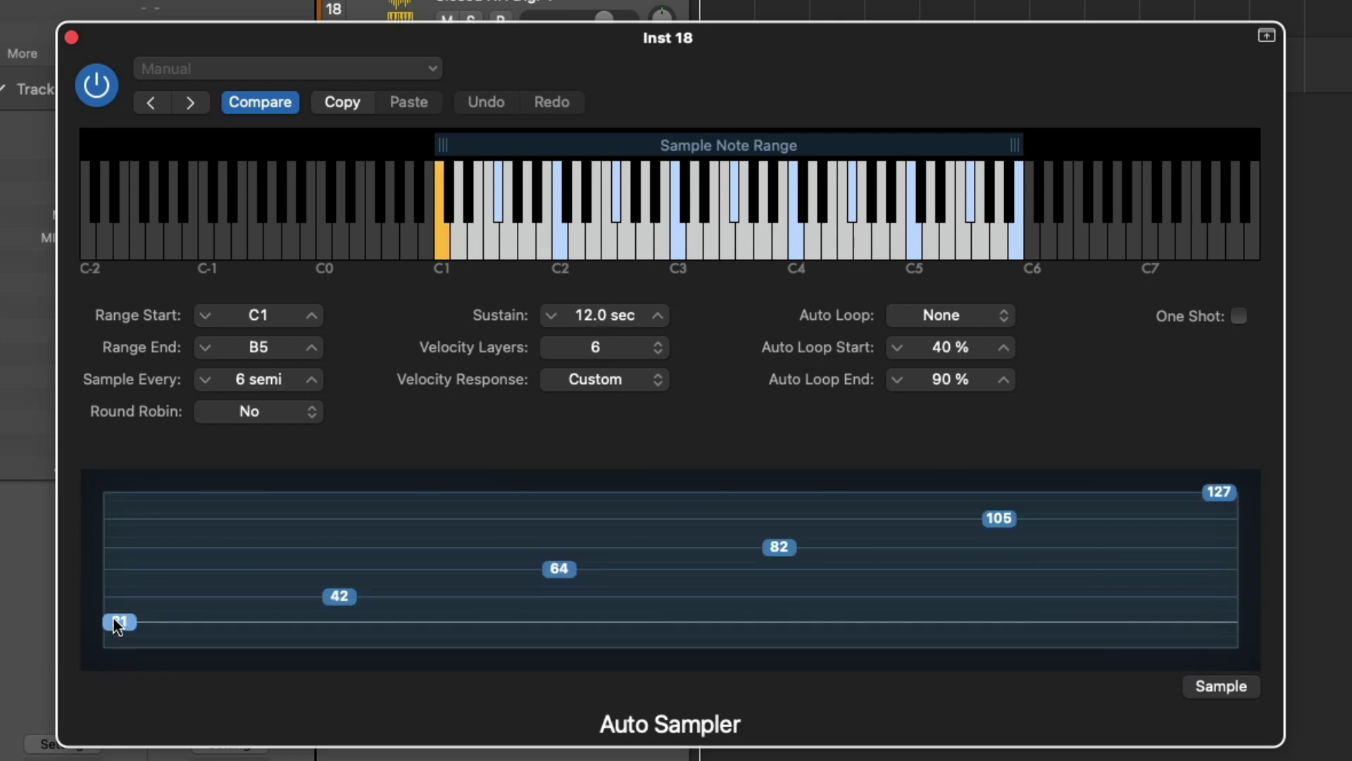
Lower the lowest velocity layer from 21 to 20 and audition it
drag(118, 626, 117, 628)
click(117, 625)
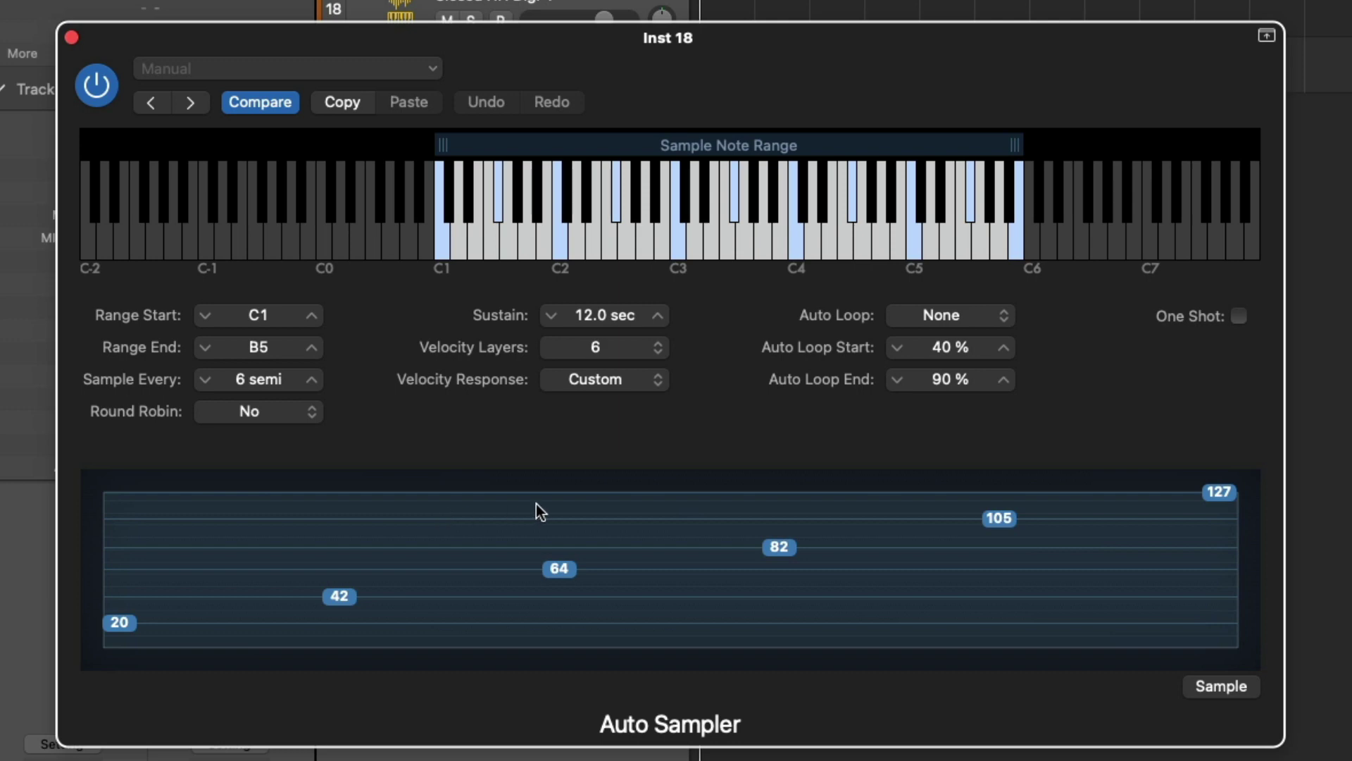
click(121, 623)
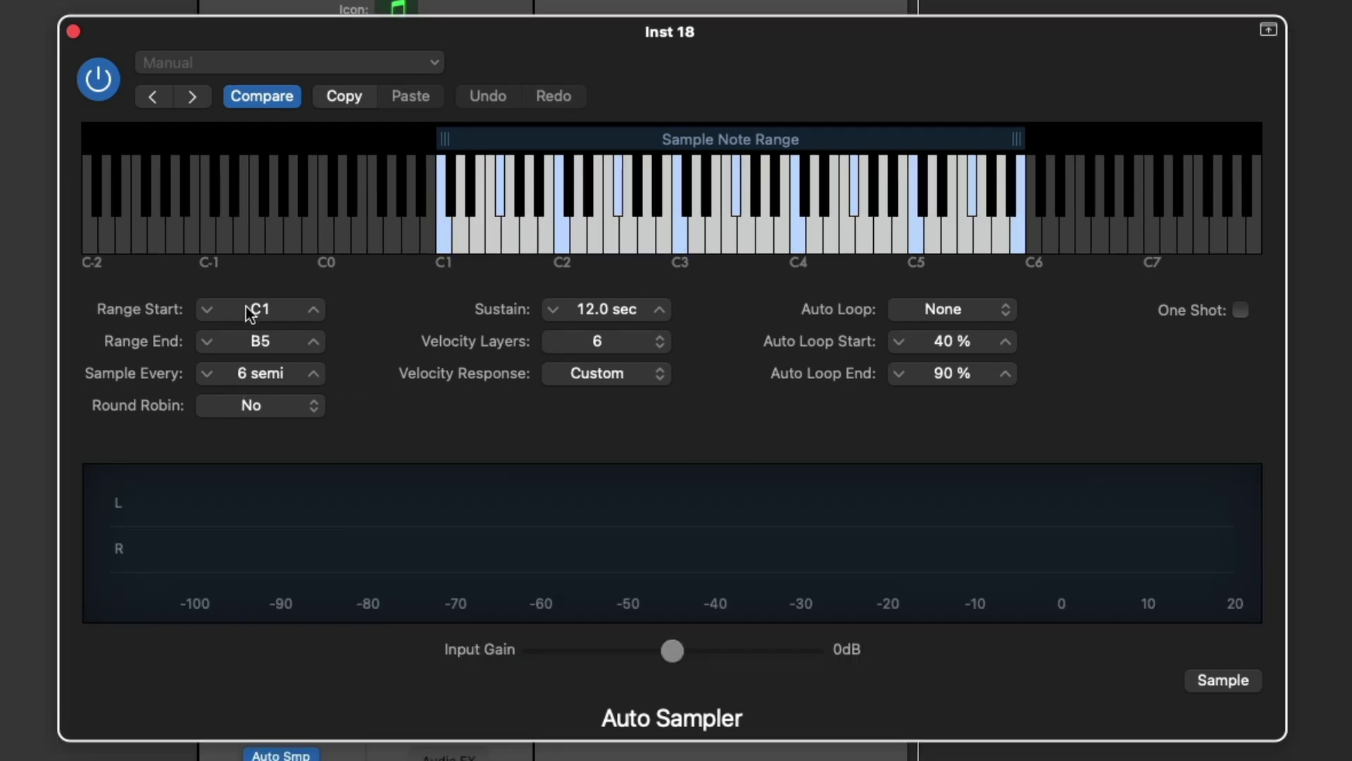
Step Sample Every down from 6 to 2 semitones, then back up to 3 semitones
click(209, 374)
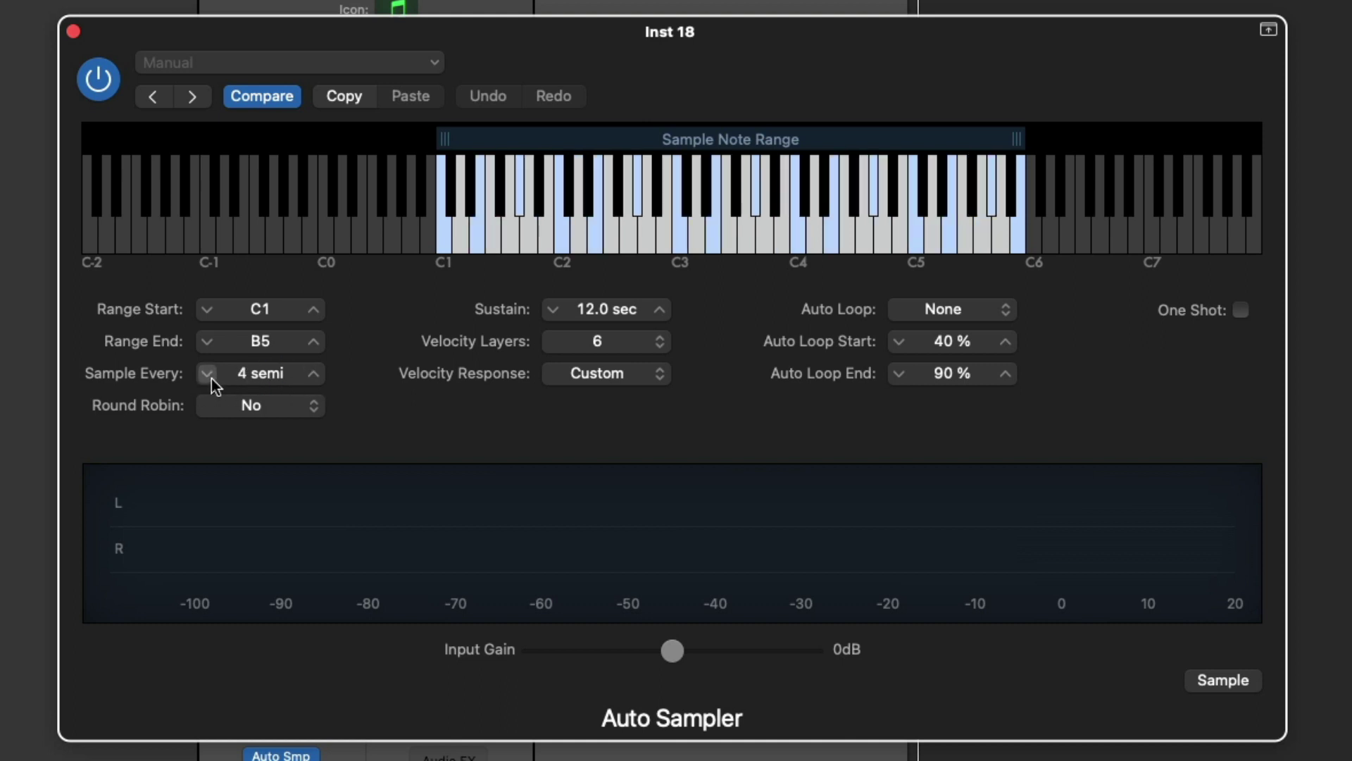
click(209, 374)
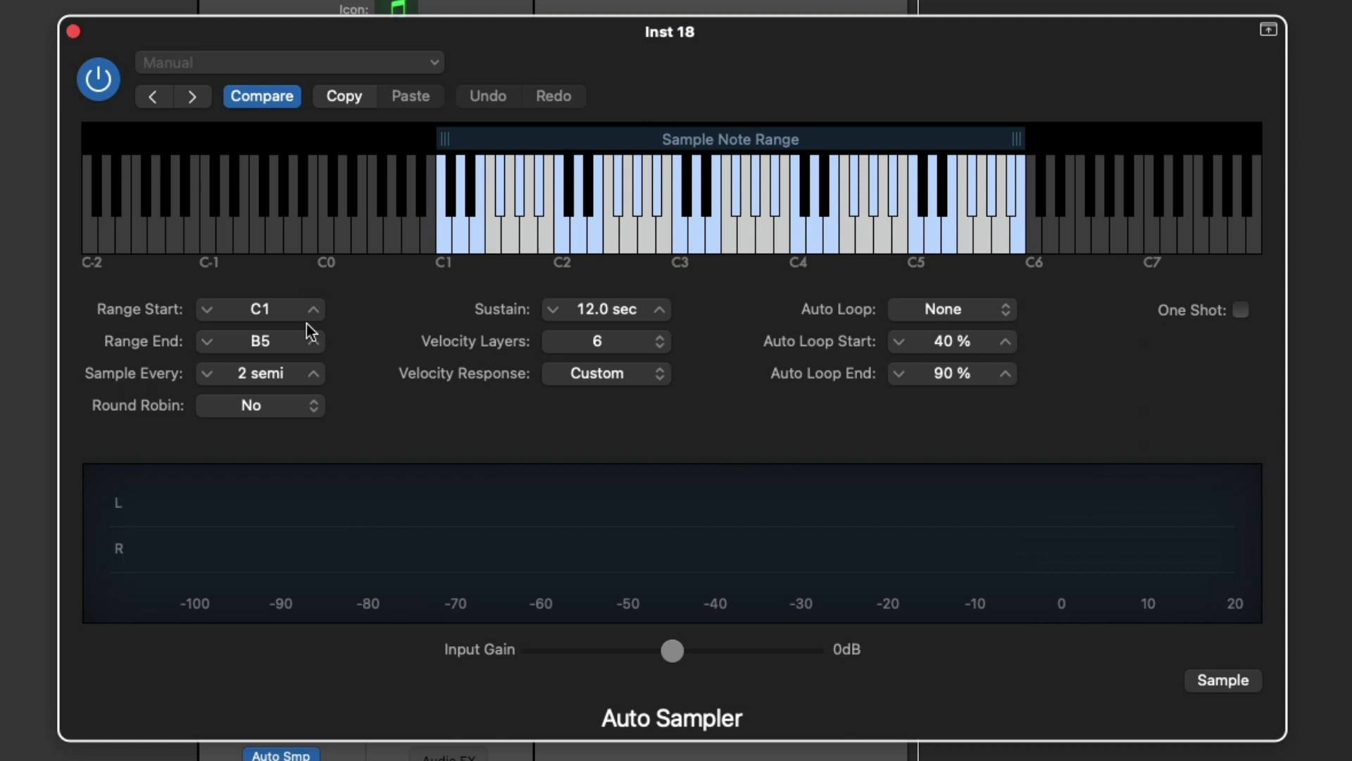
click(314, 374)
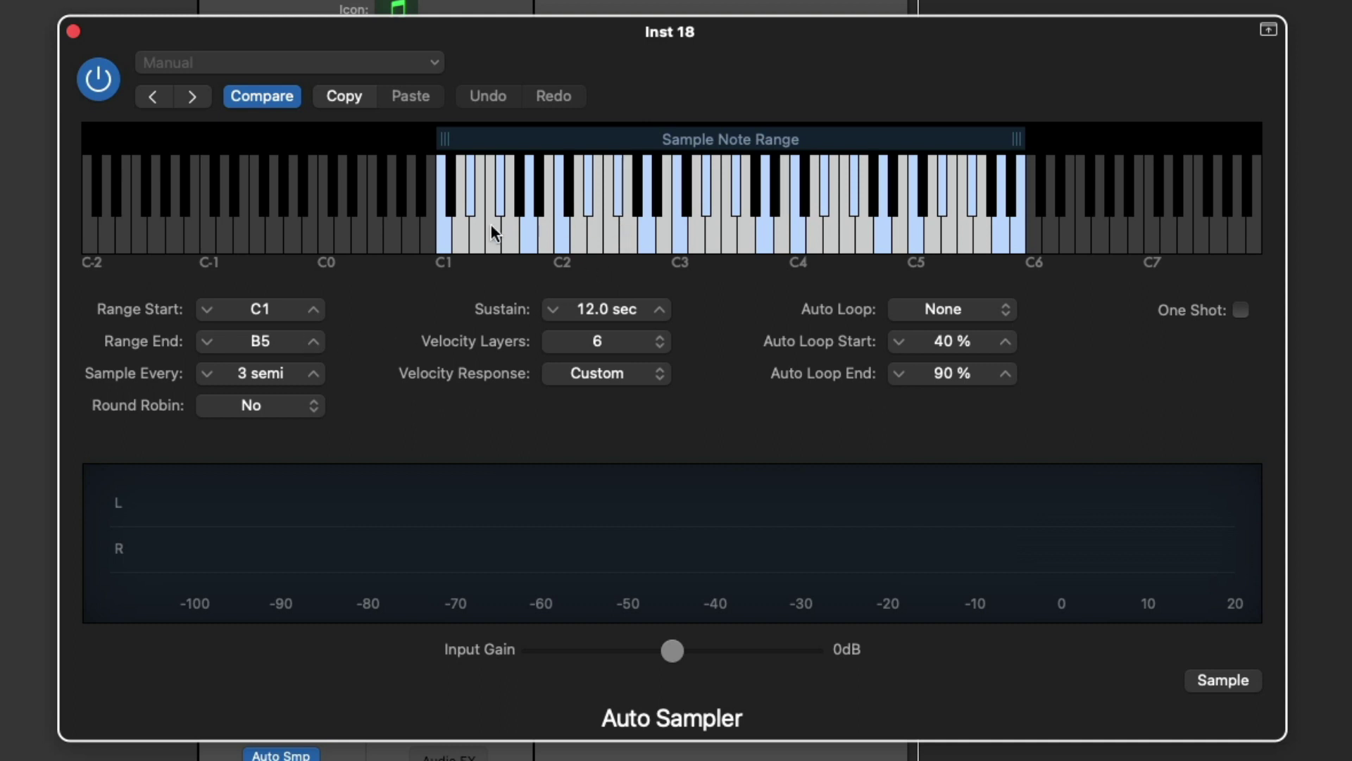
mouse_move(603, 344)
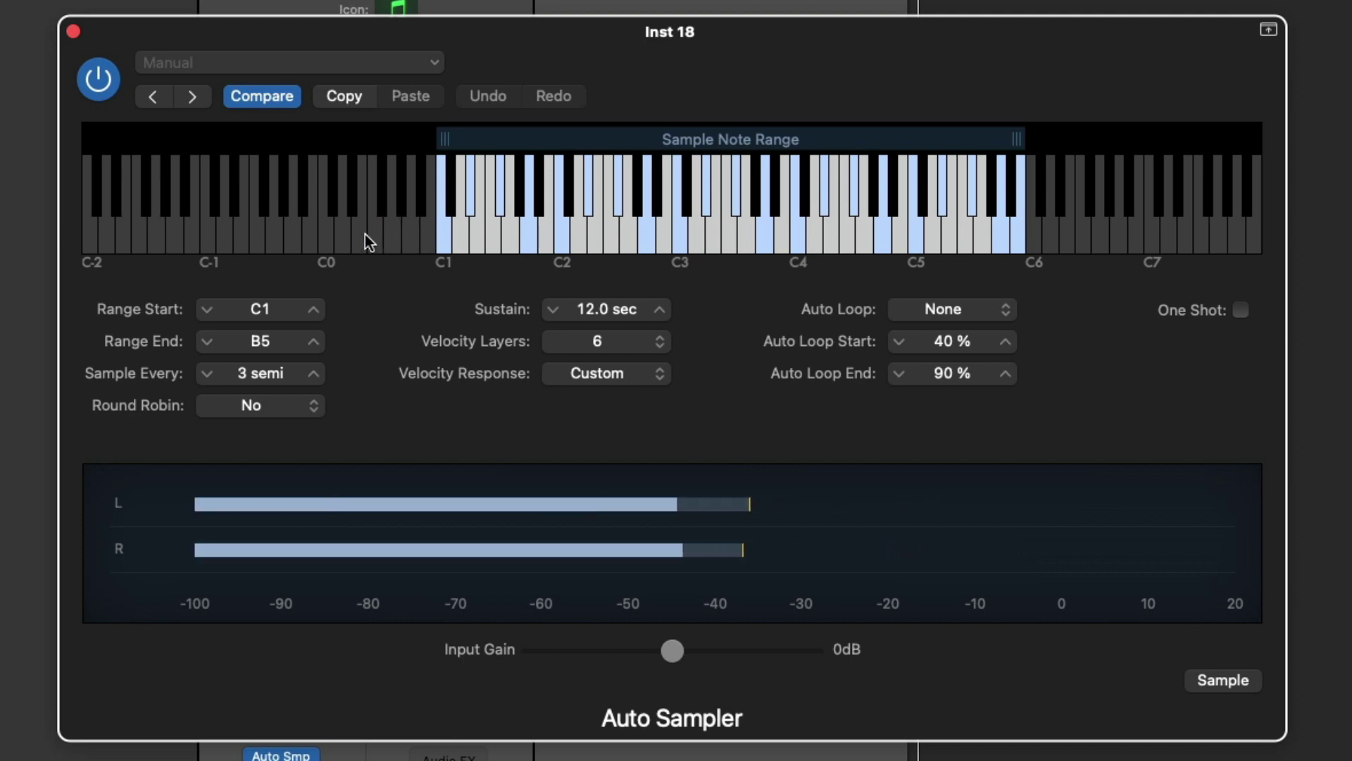
Play low and high keys and stretch the sample range from D#0 up to C#7
drag(442, 235, 358, 239)
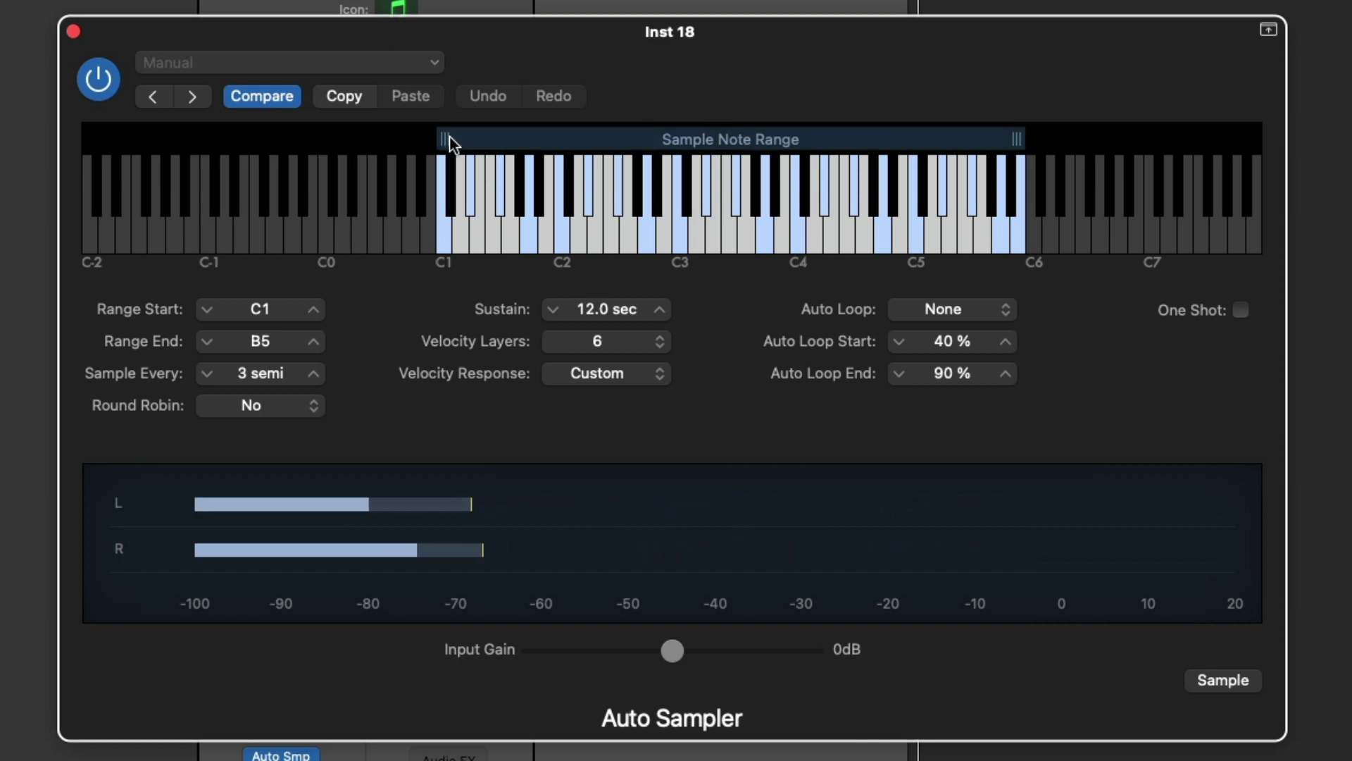
drag(446, 139, 358, 139)
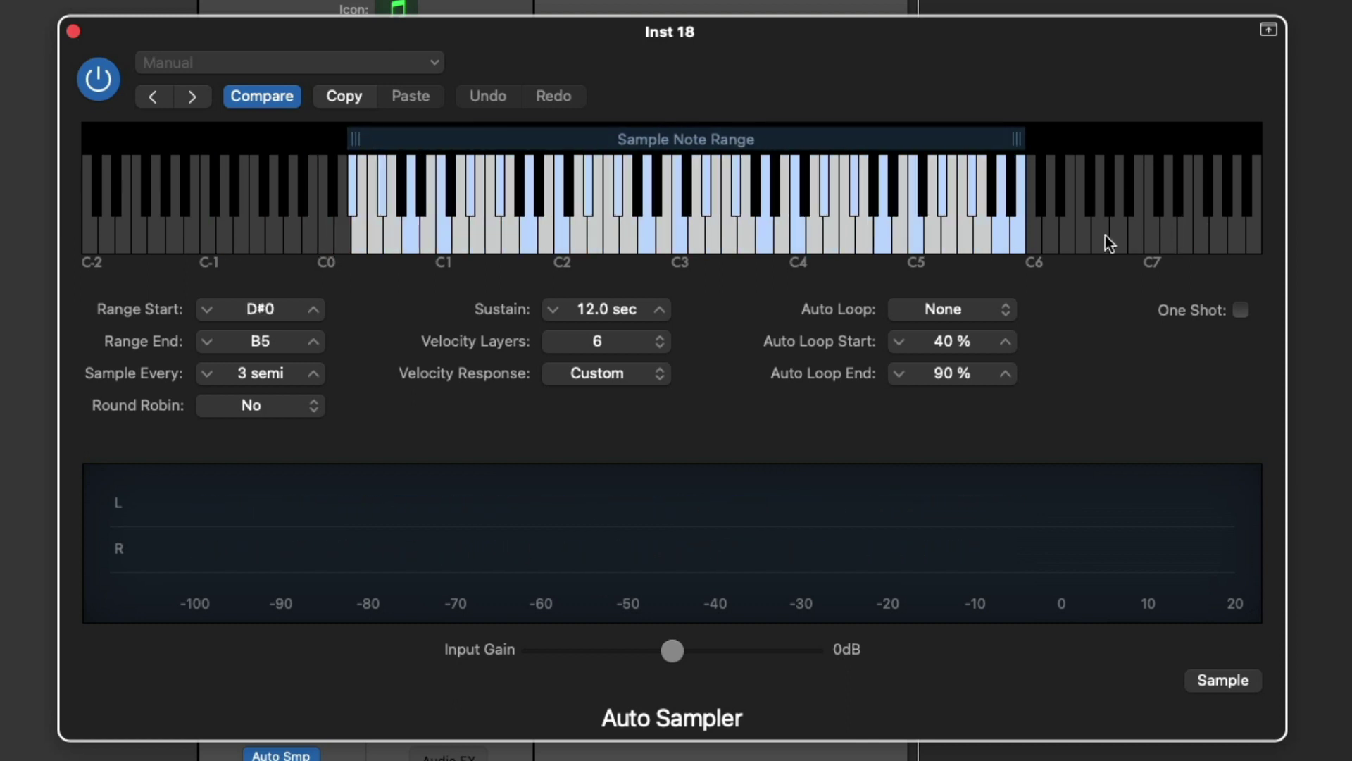
drag(1105, 241, 1151, 229)
drag(1028, 140, 1157, 146)
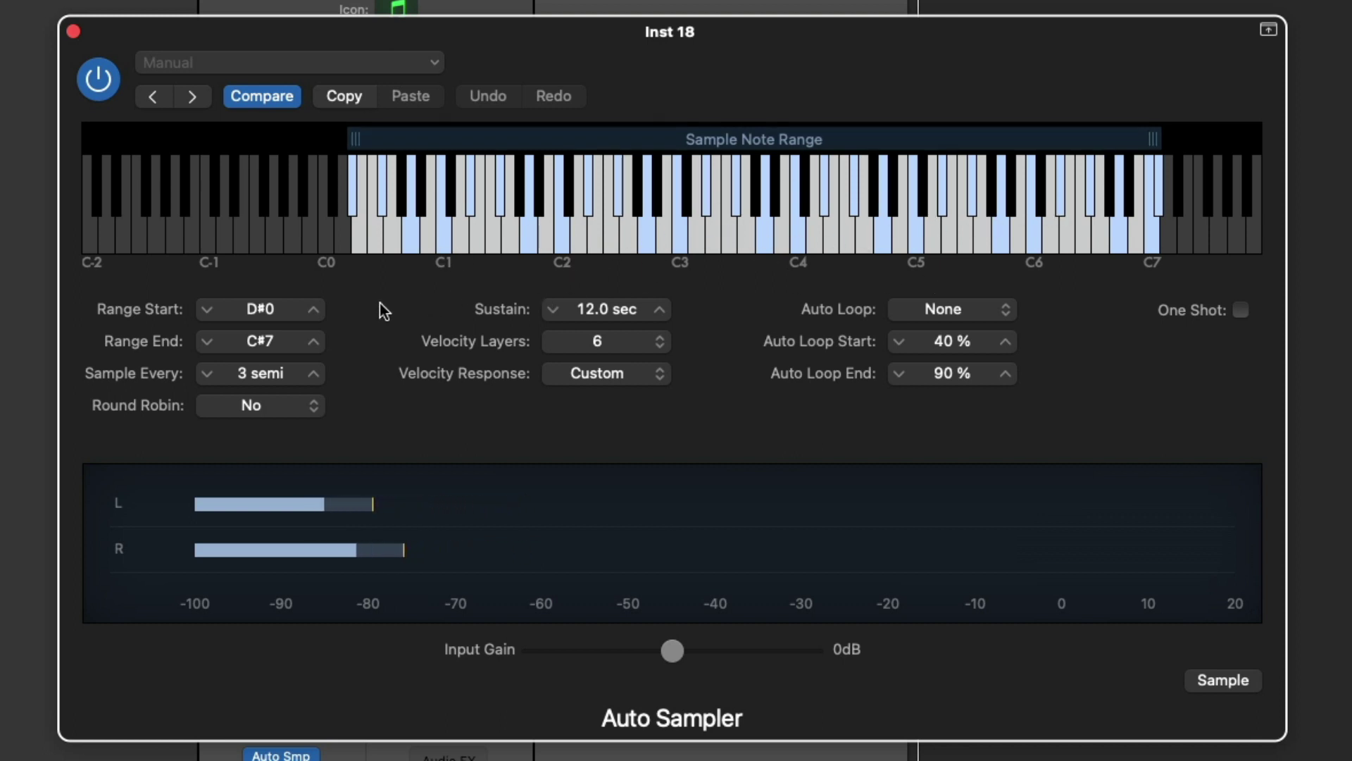
Audition the lowest notes and move the sample range start down to C0
click(369, 232)
click(281, 236)
click(369, 234)
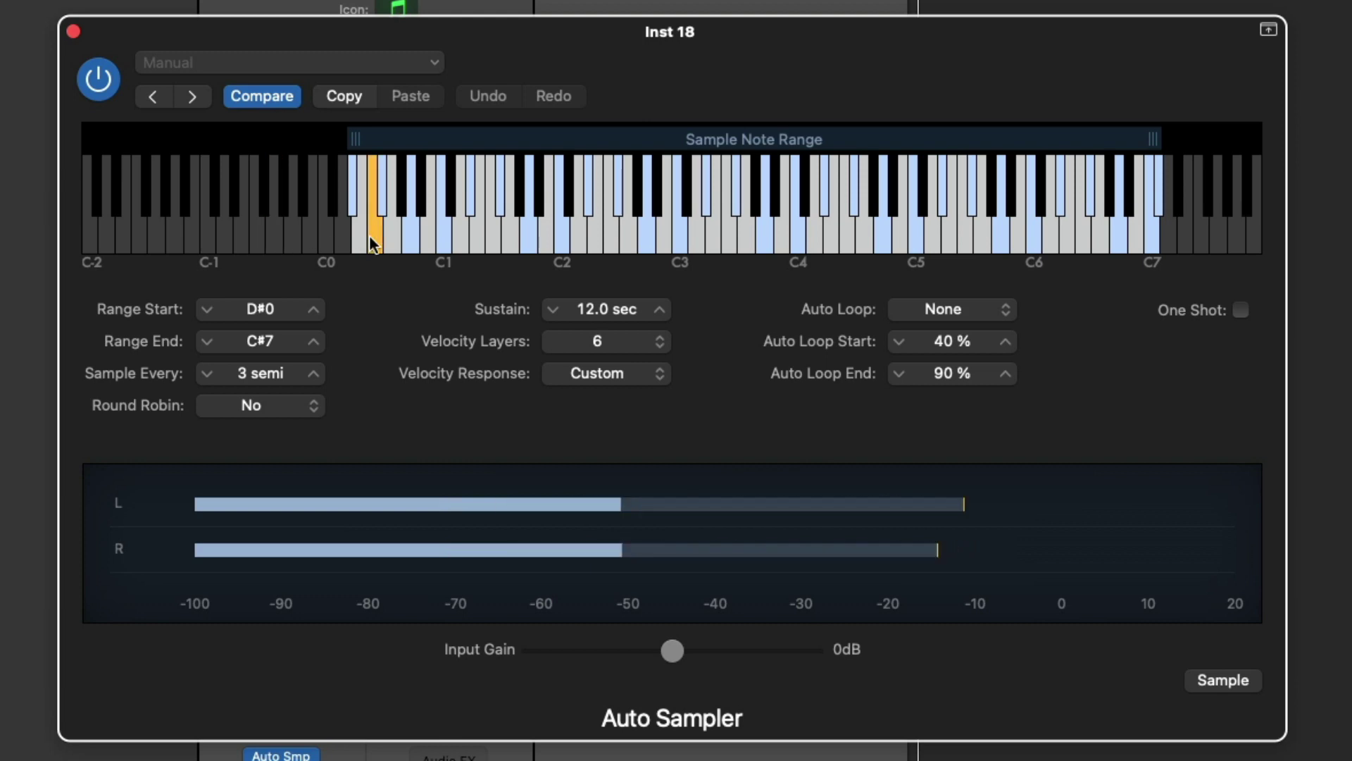
click(317, 229)
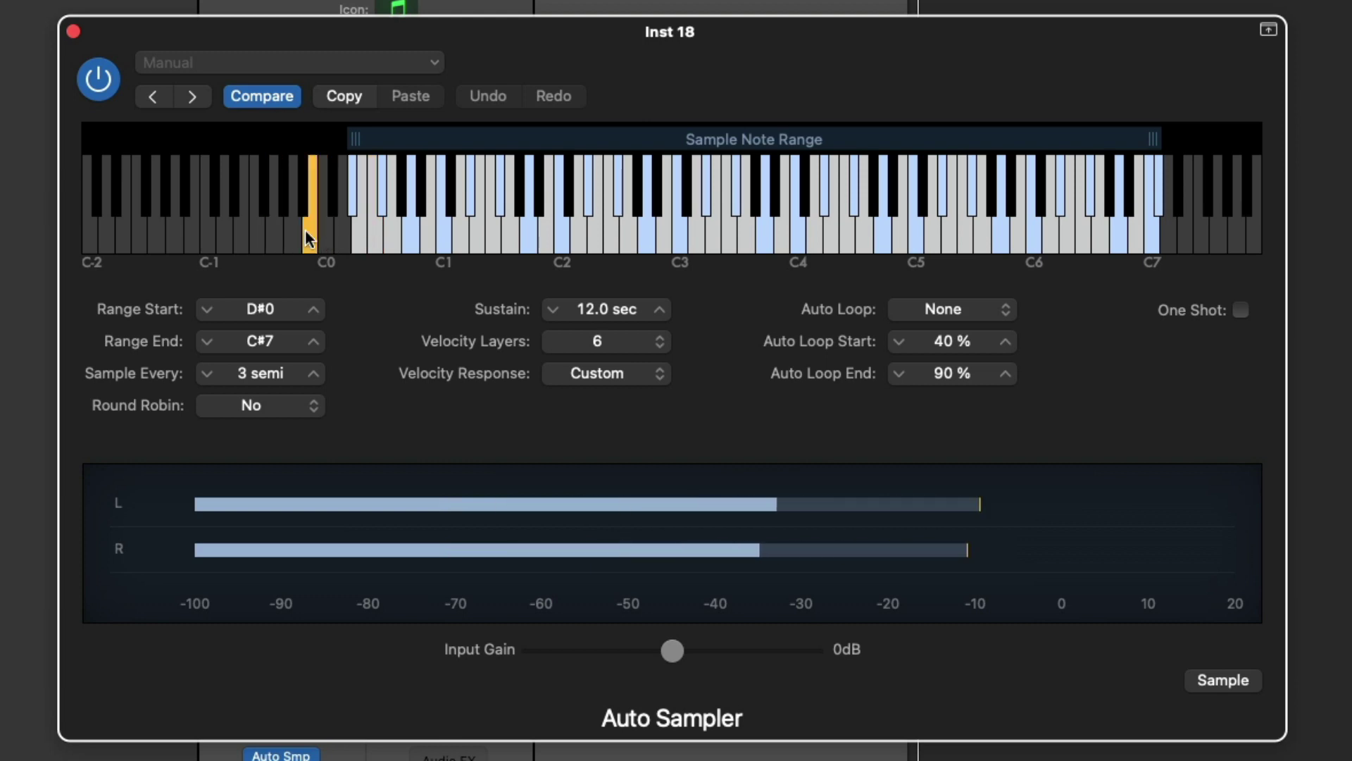
drag(355, 139, 326, 138)
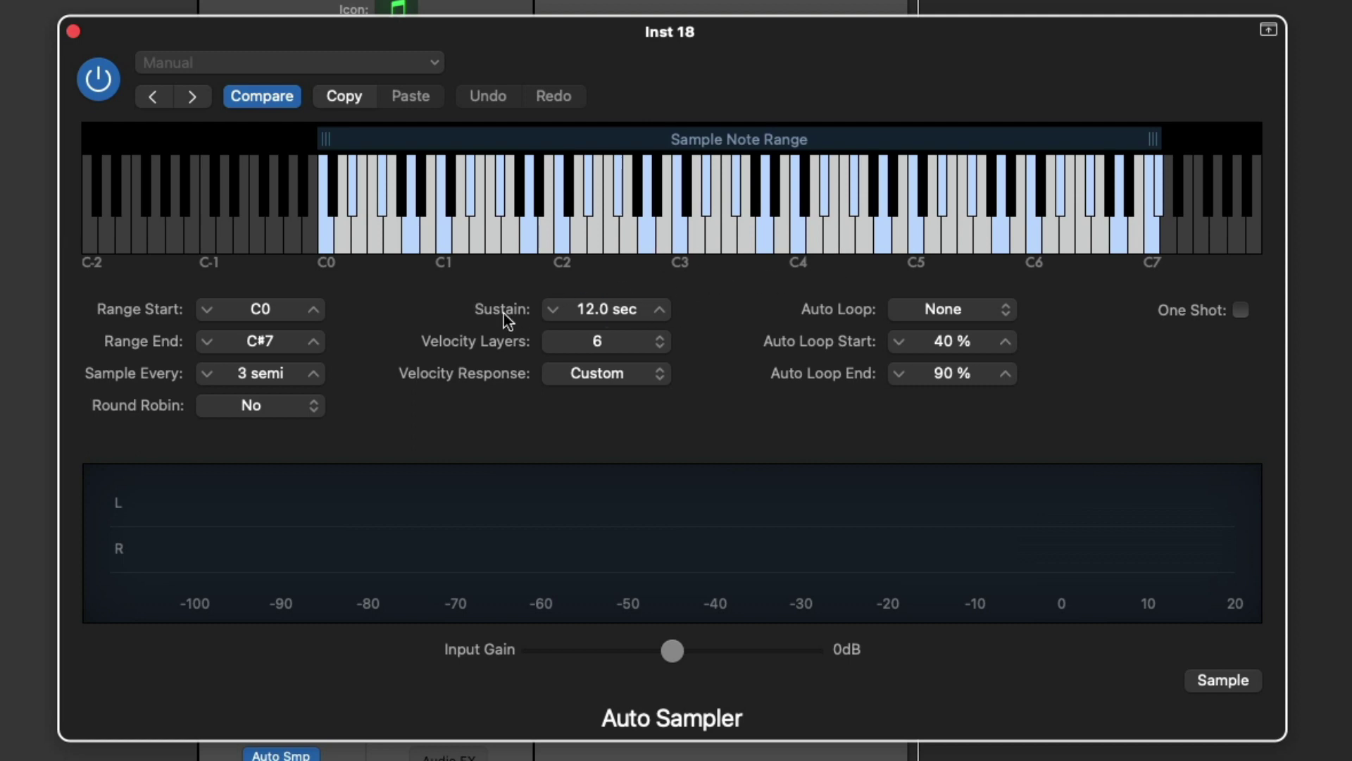
mouse_move(607, 343)
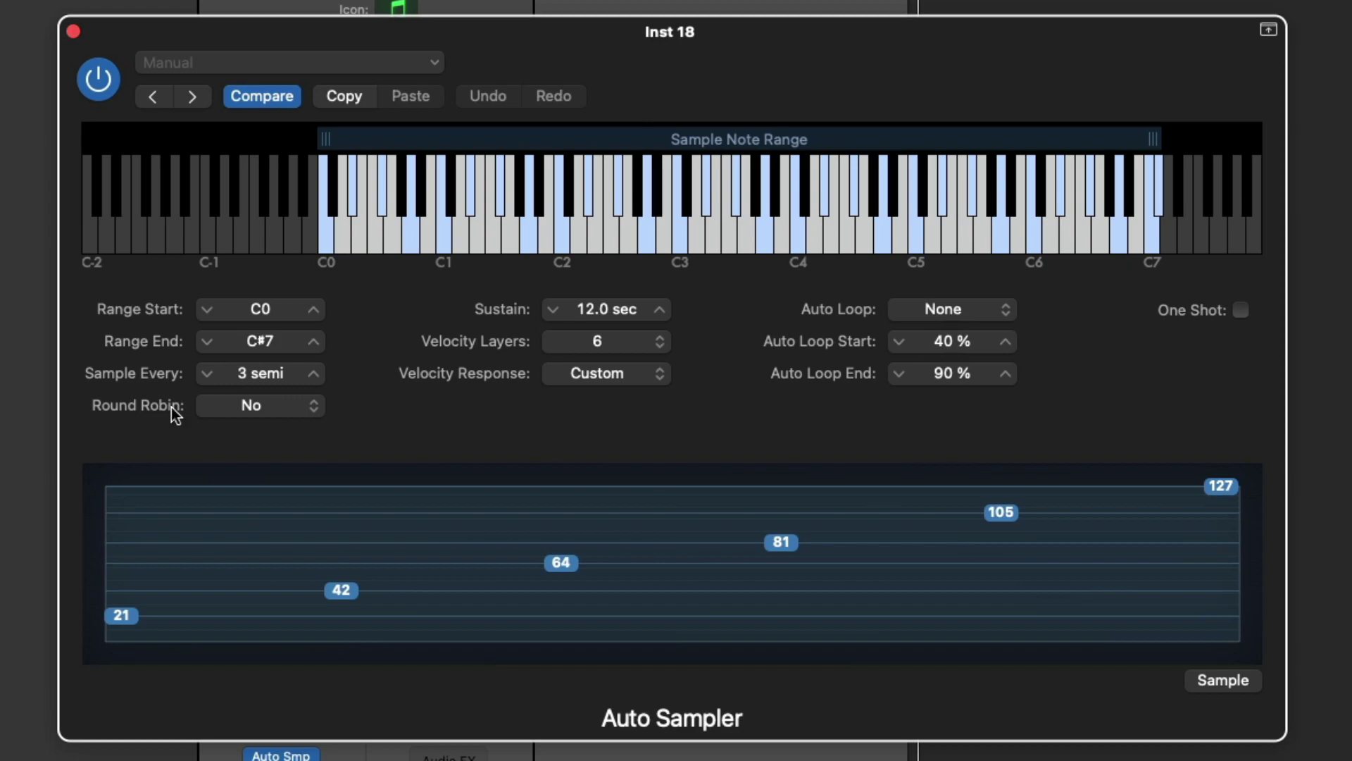
Start auto-sampling and save the sampled instrument as 'piano 1'
click(1214, 680)
text(piano )
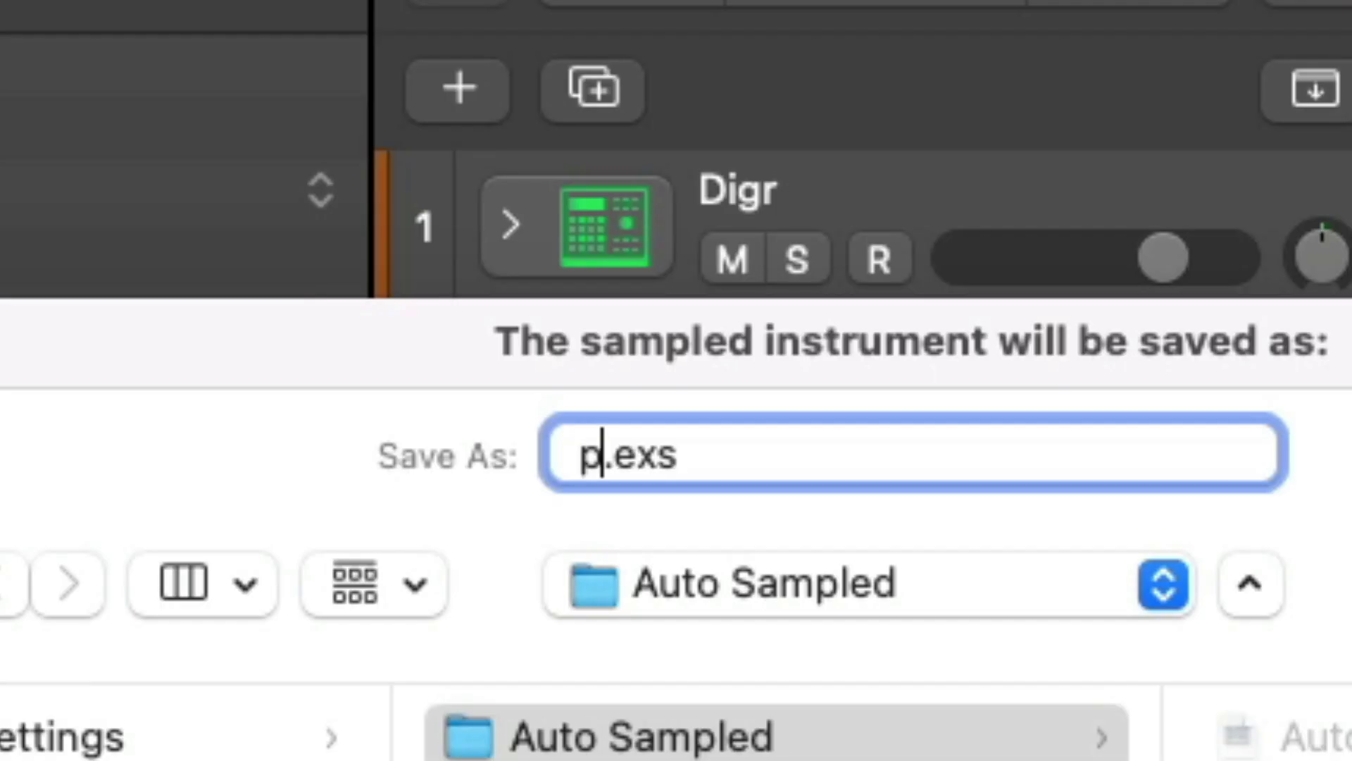
text(1)
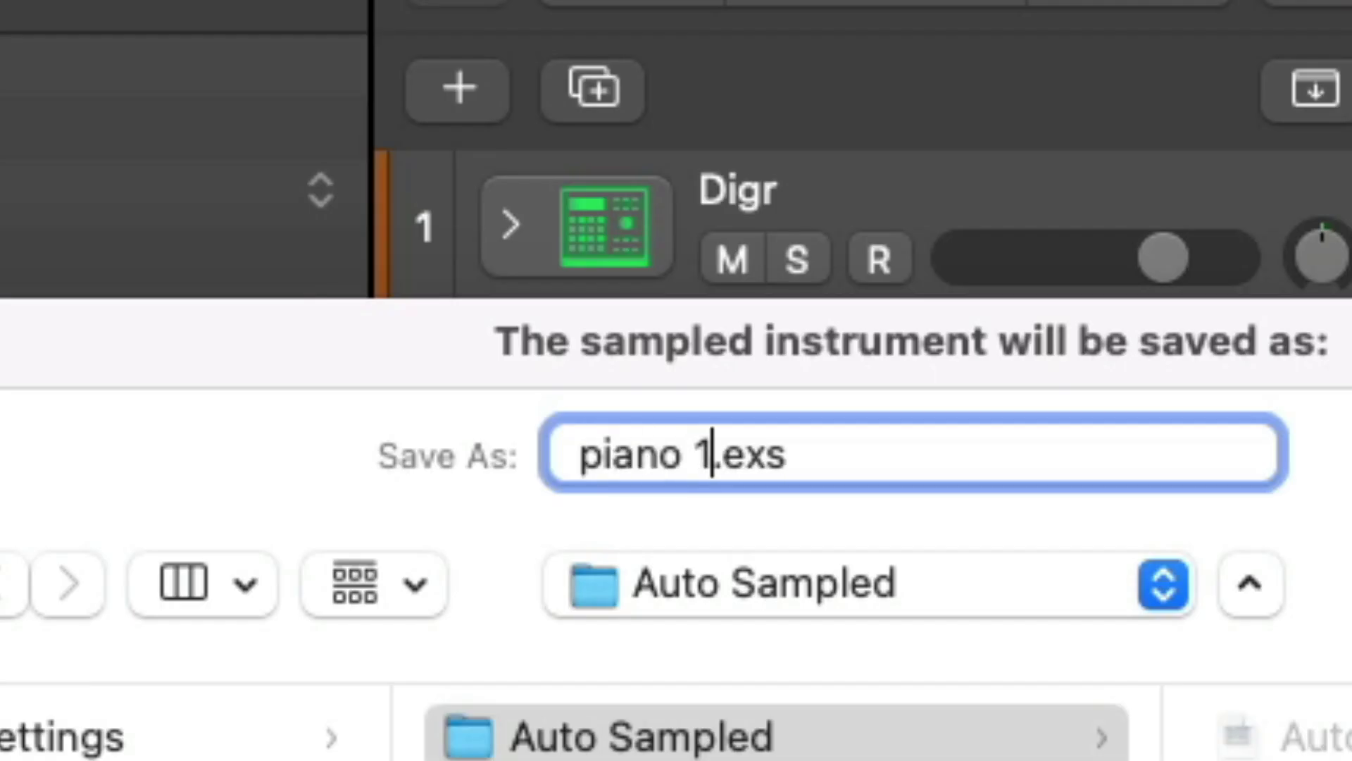
key(Return)
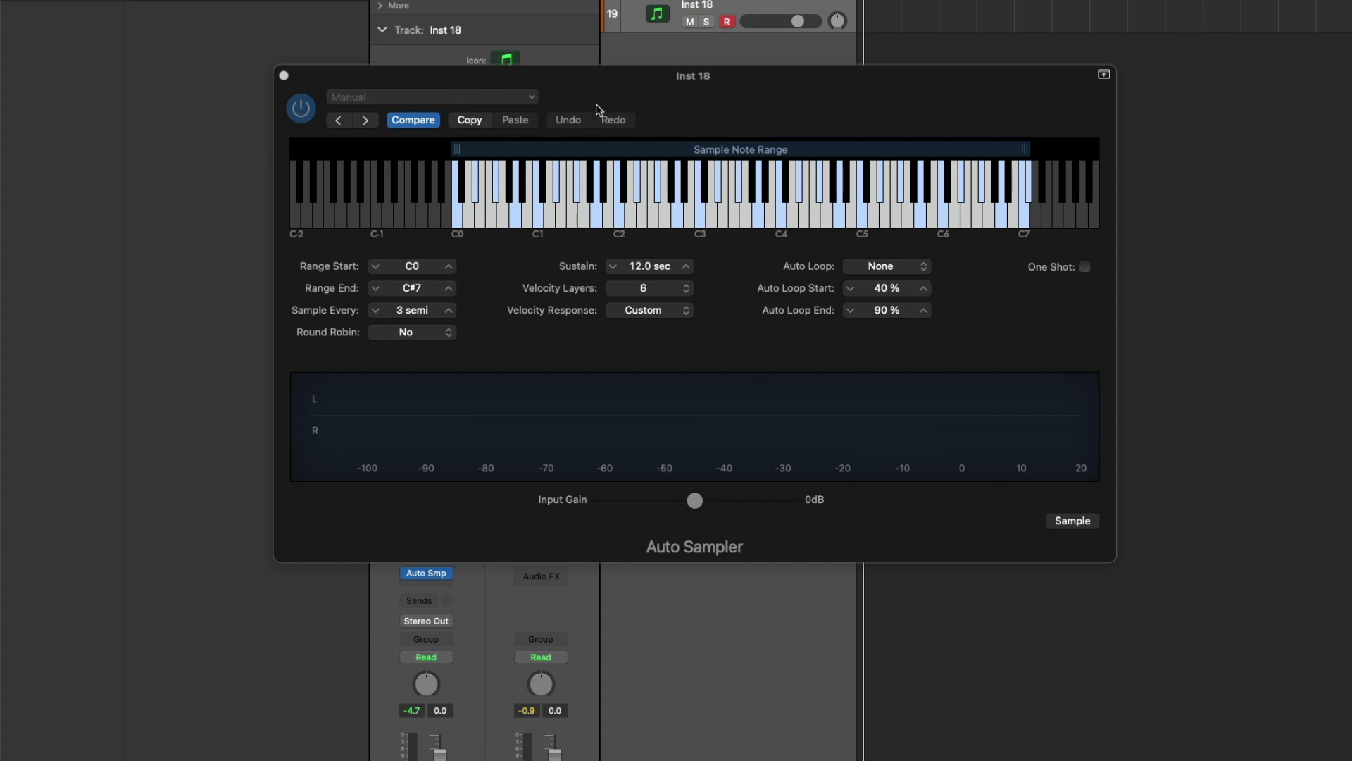
Create a new software instrument track loaded with a stereo multi-sample Sampler holding piano 1
right_click(656, 55)
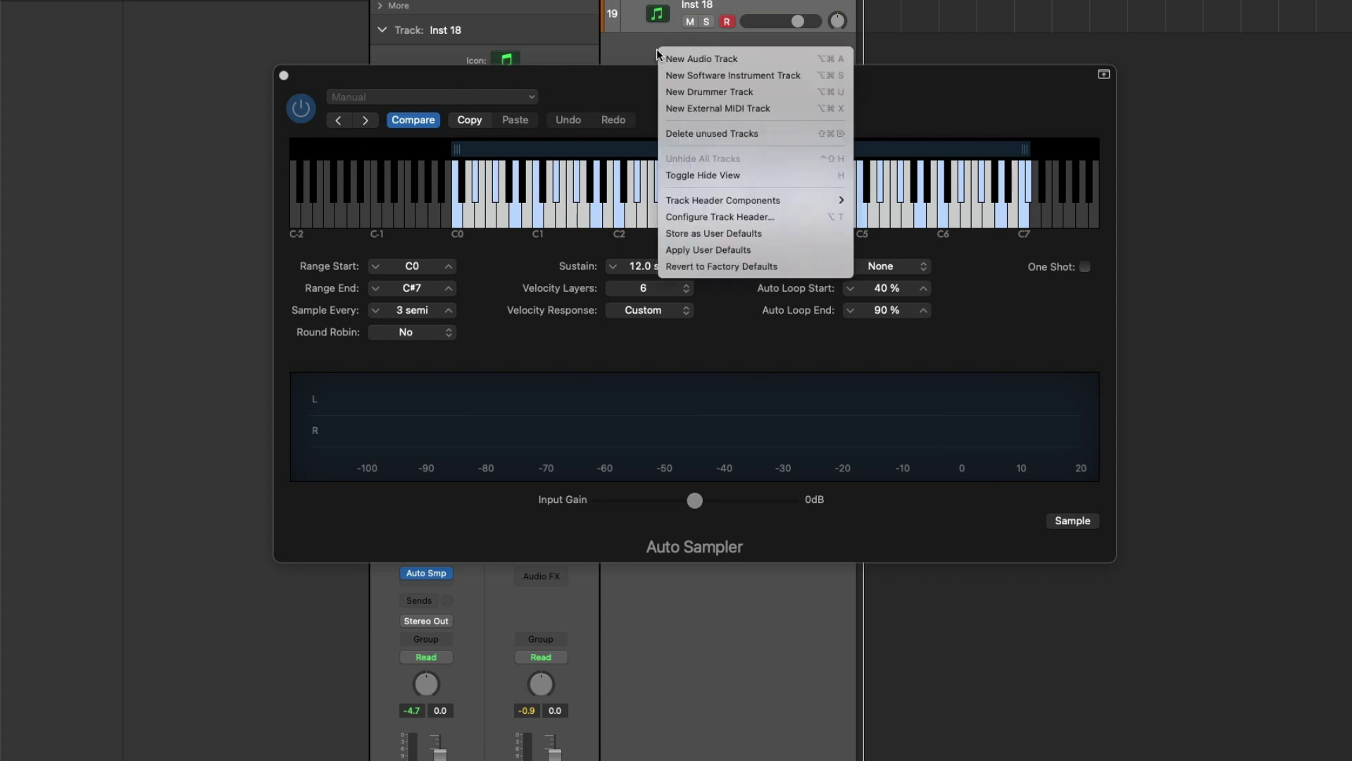
click(718, 76)
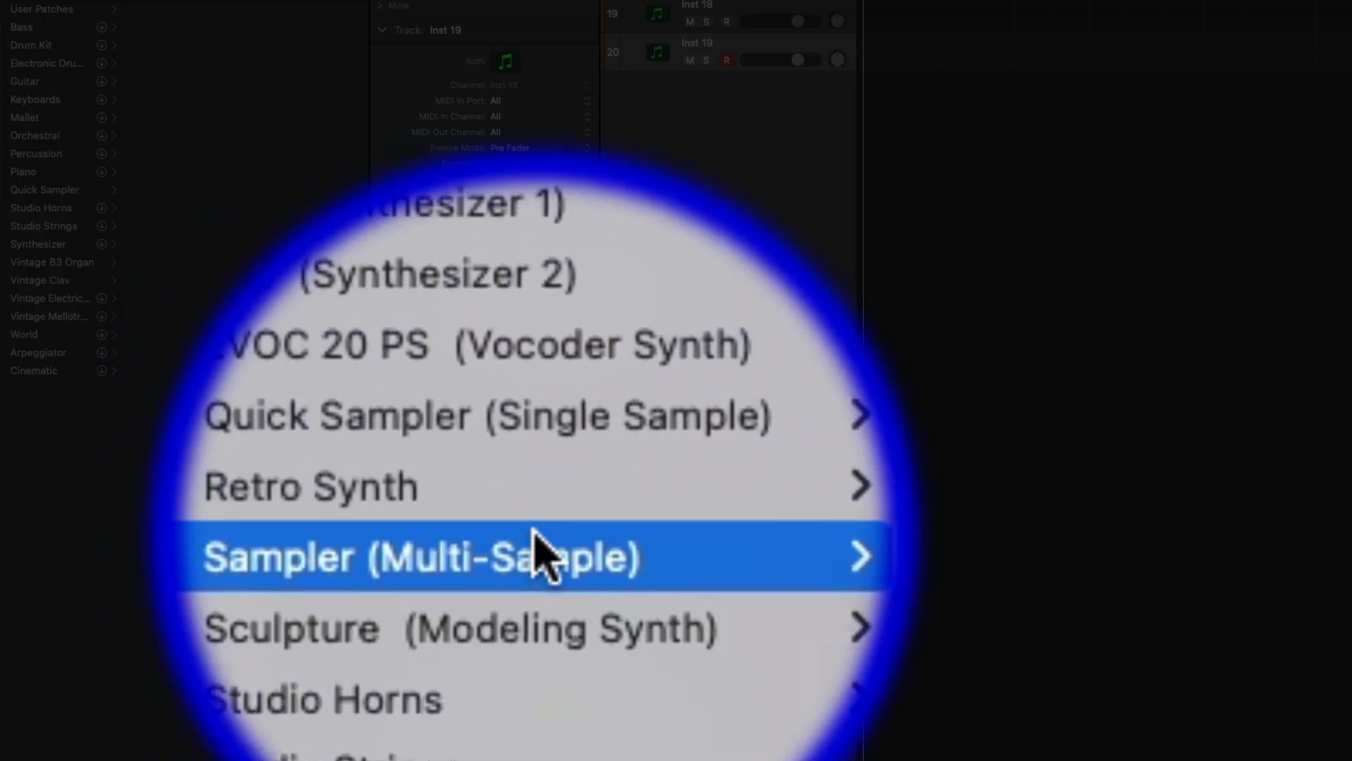
mouse_move(595, 545)
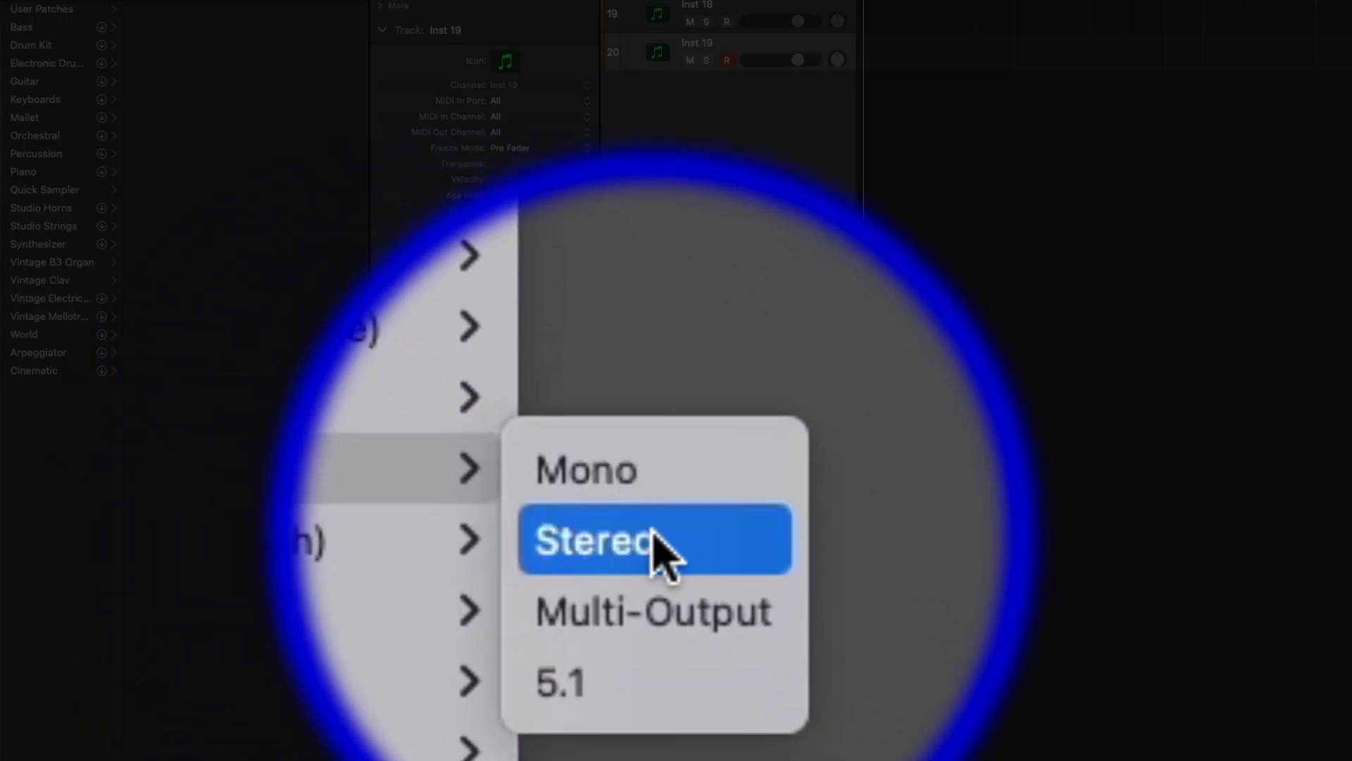
click(659, 545)
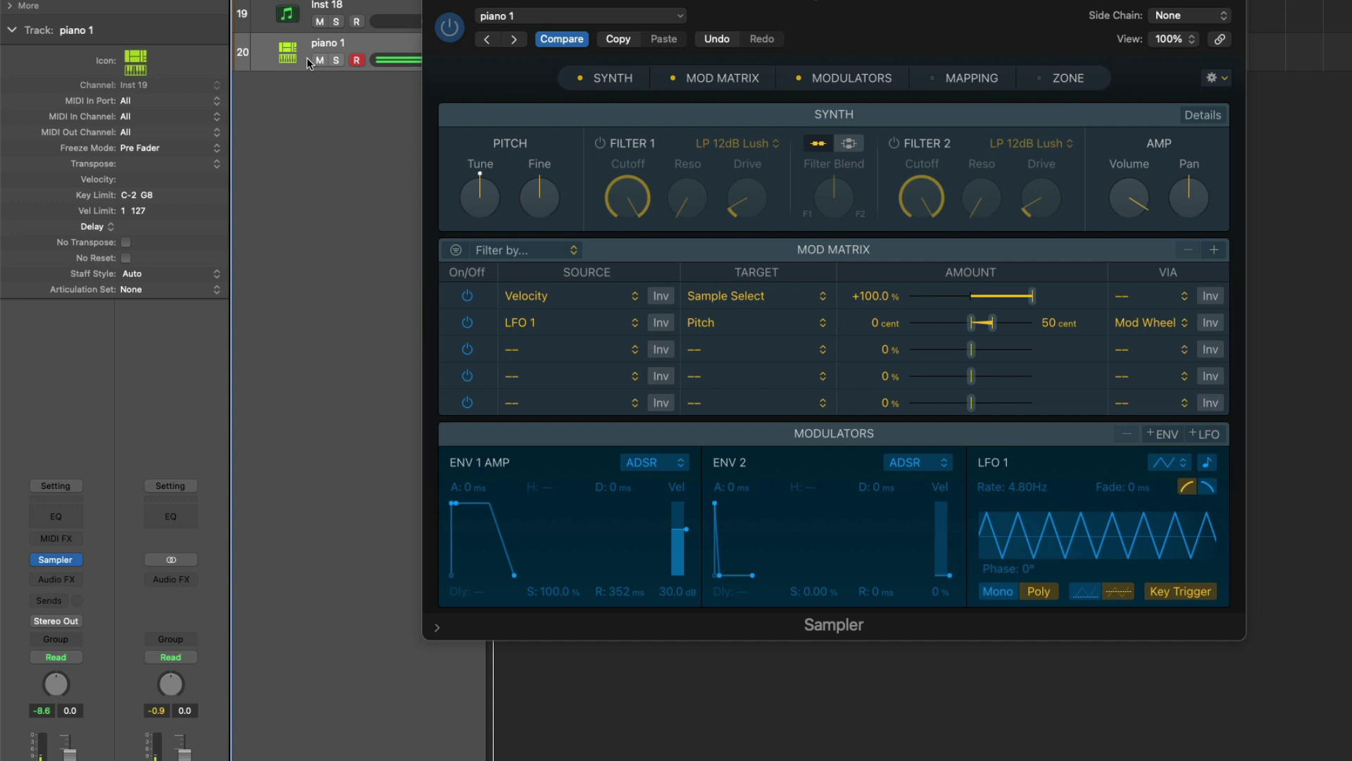
Insert ScalerControl 2 as a MIDI effect and play F# 9(sus4)/G#, F# min add 11 and D sus2 chords
click(59, 539)
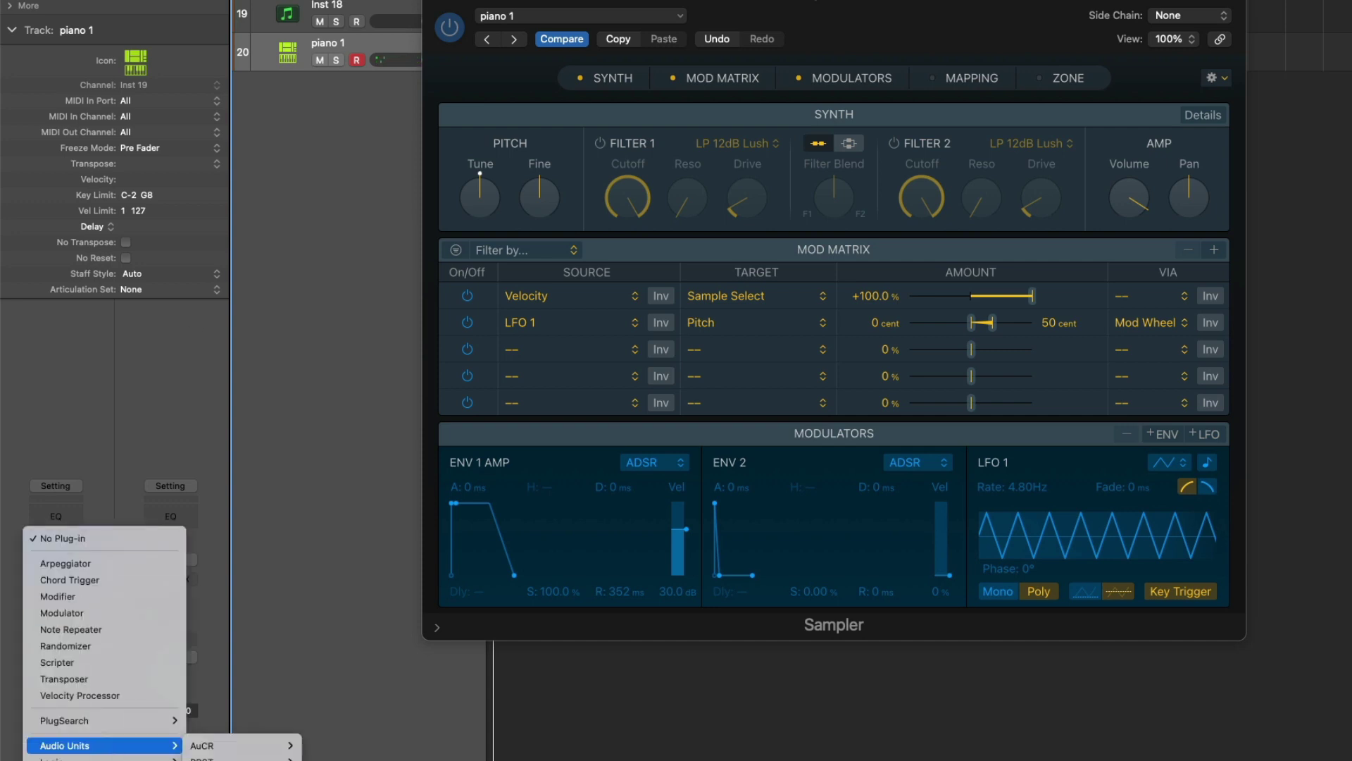
click(574, 264)
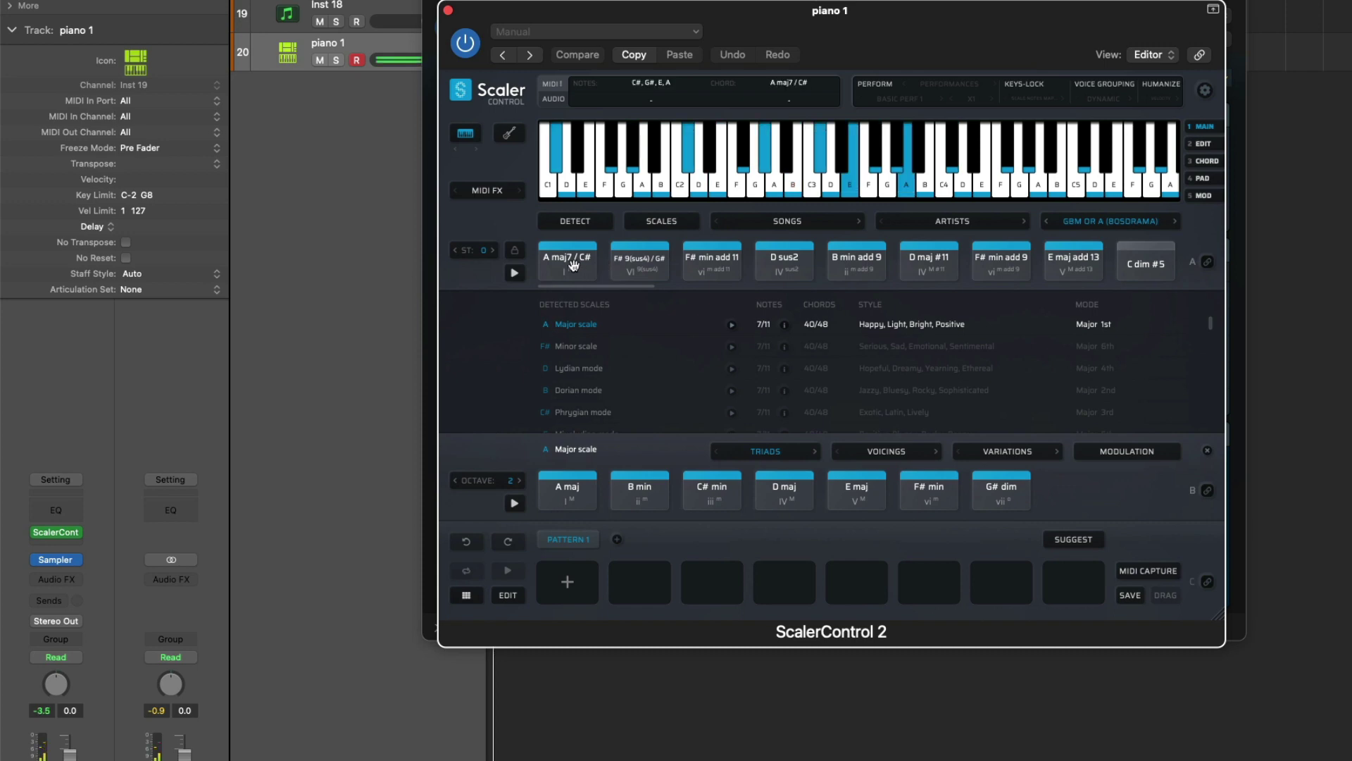
click(641, 266)
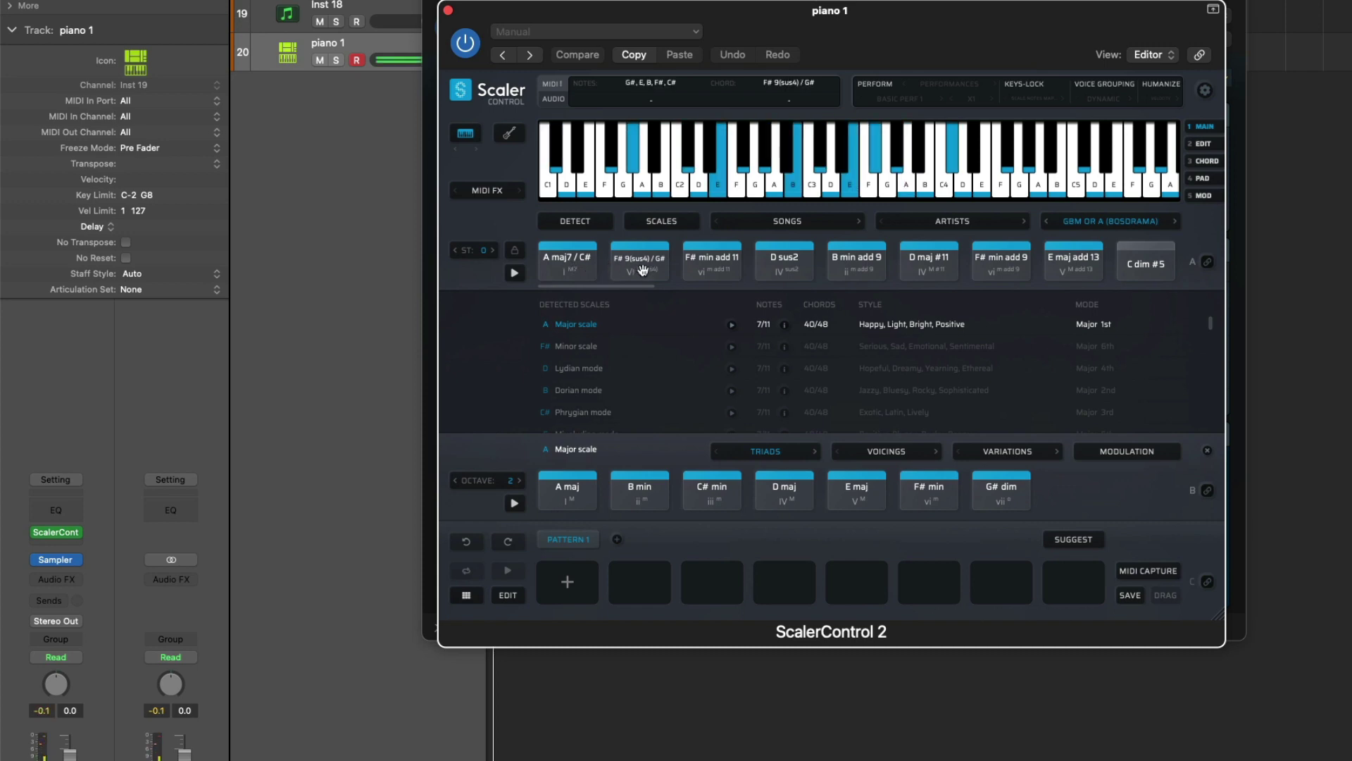
click(718, 262)
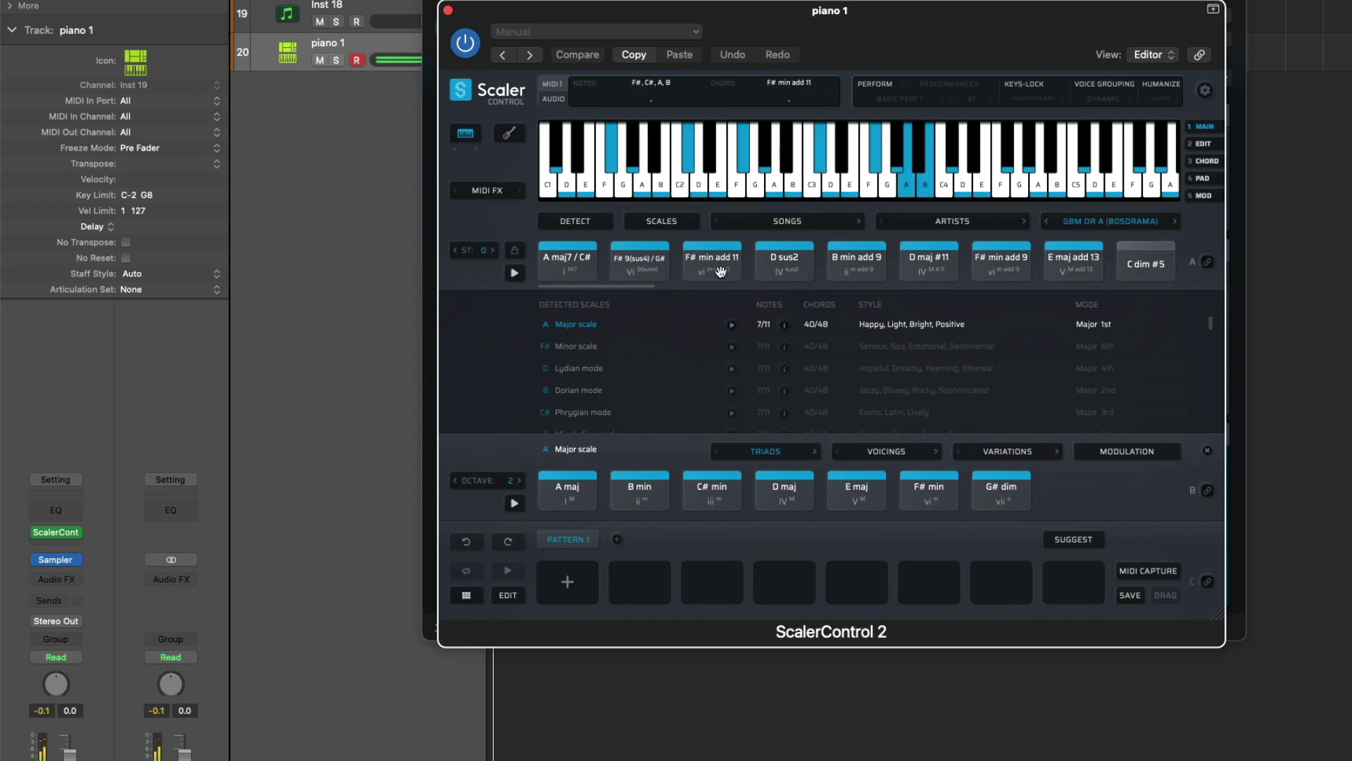
click(775, 268)
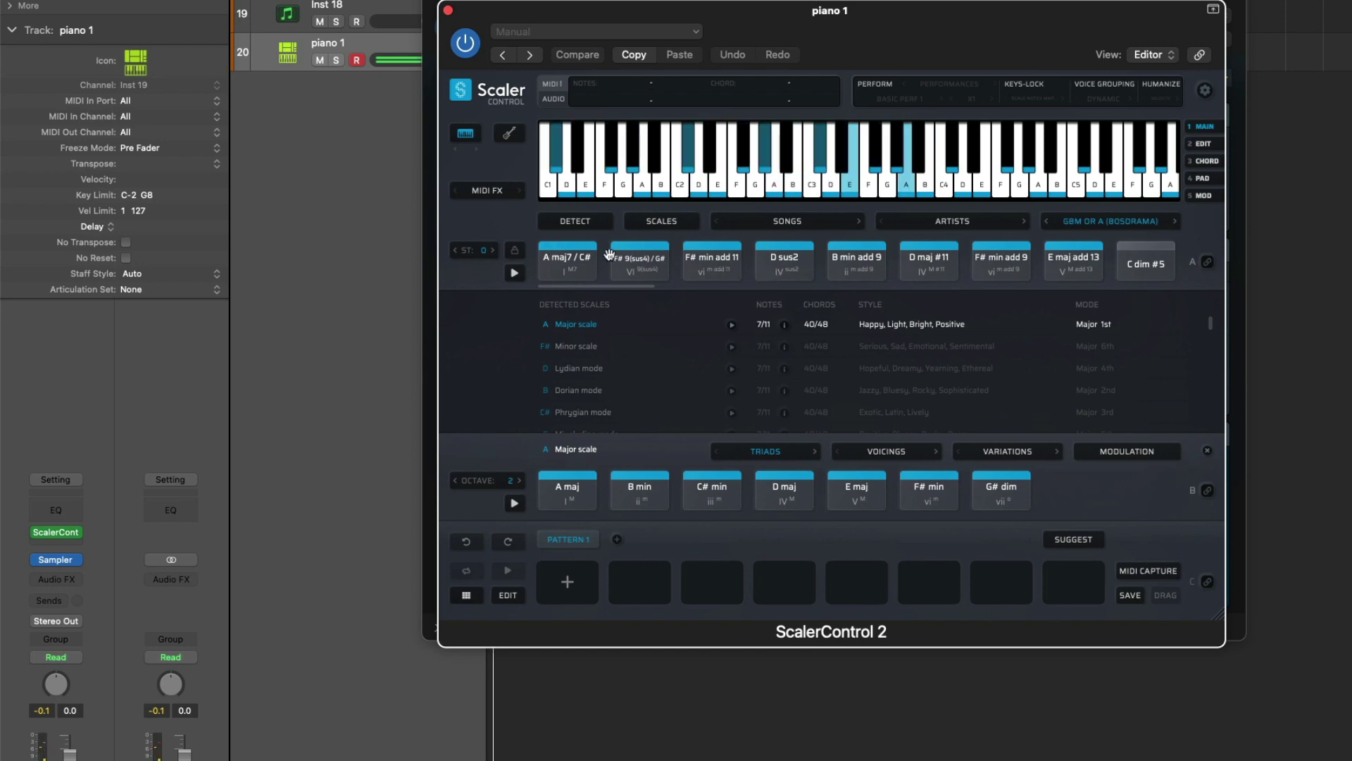
click(630, 260)
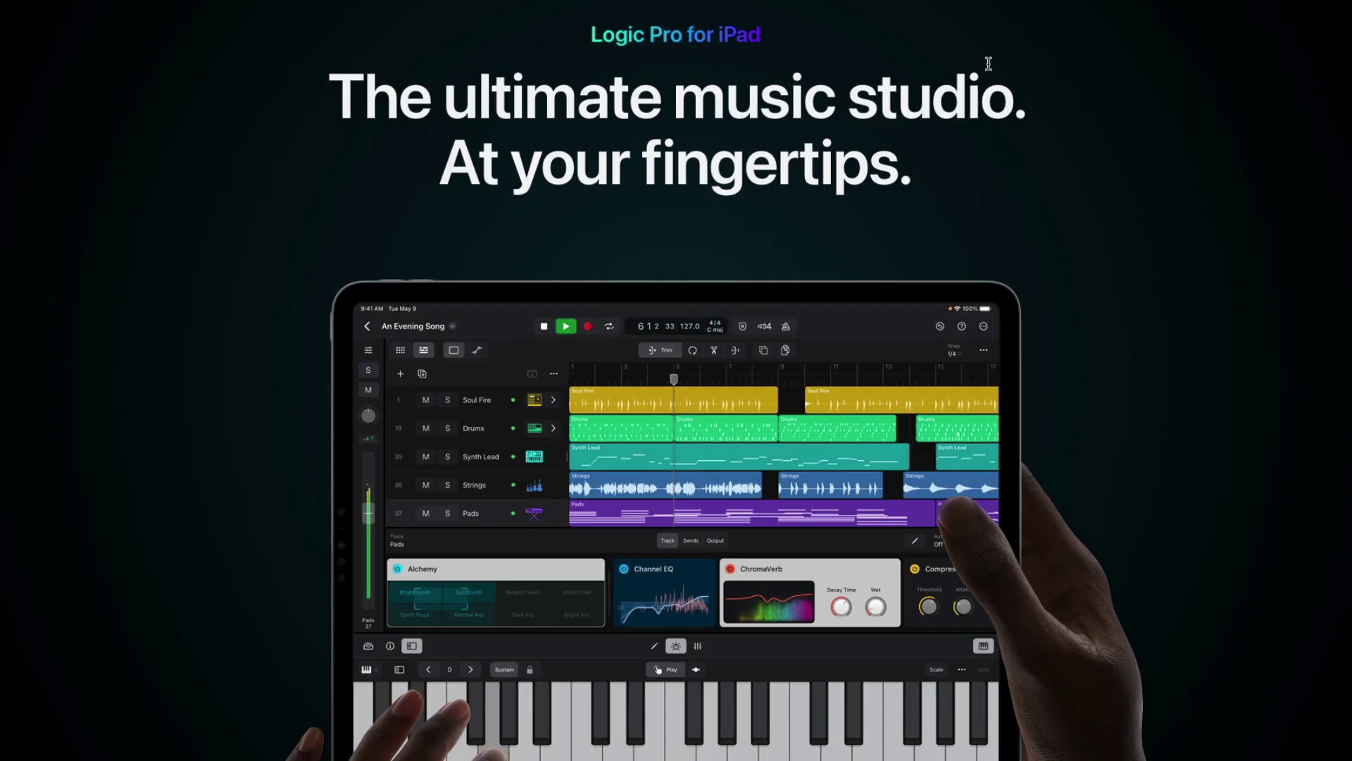
Scroll down and view the Plug-in Tiles, Project navigation, GarageBand import and Apple Pencil slides
scroll(988, 63, down, 3)
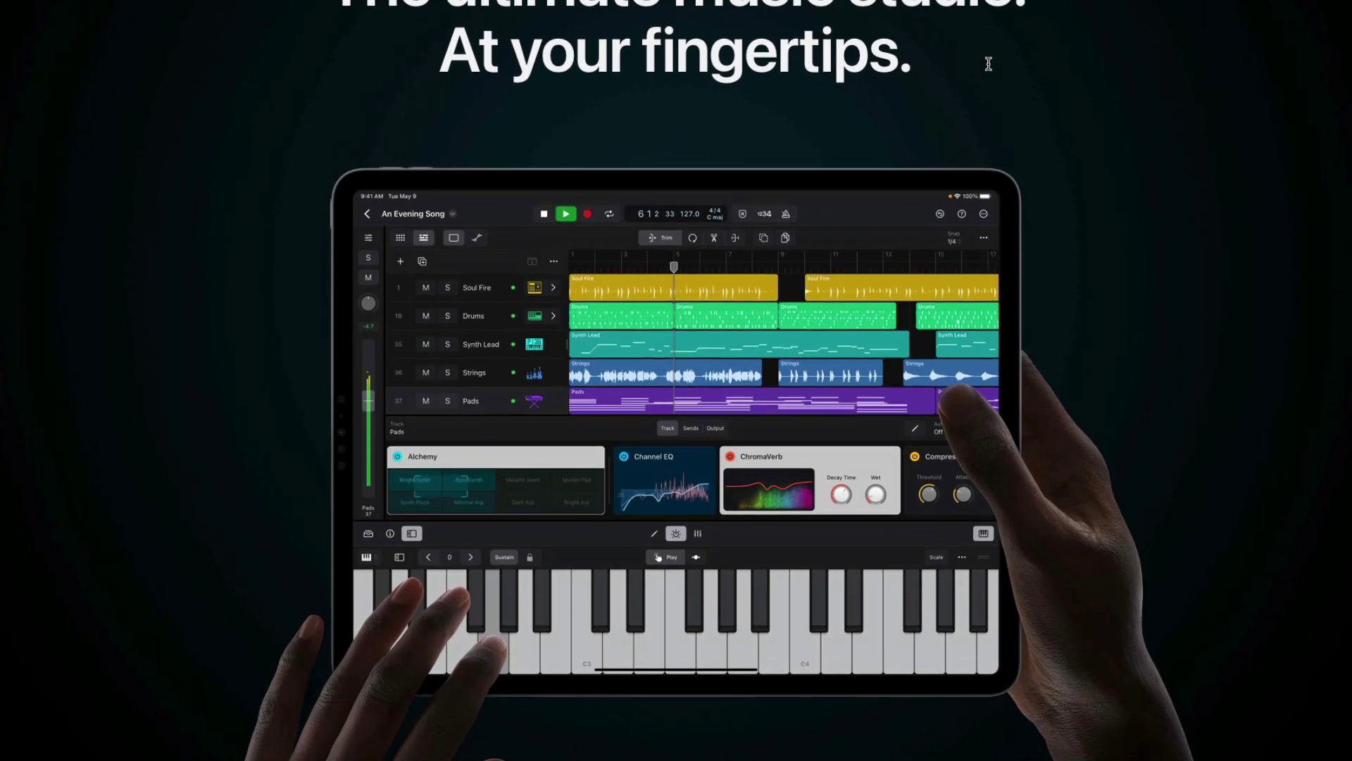
scroll(989, 68, down, 2)
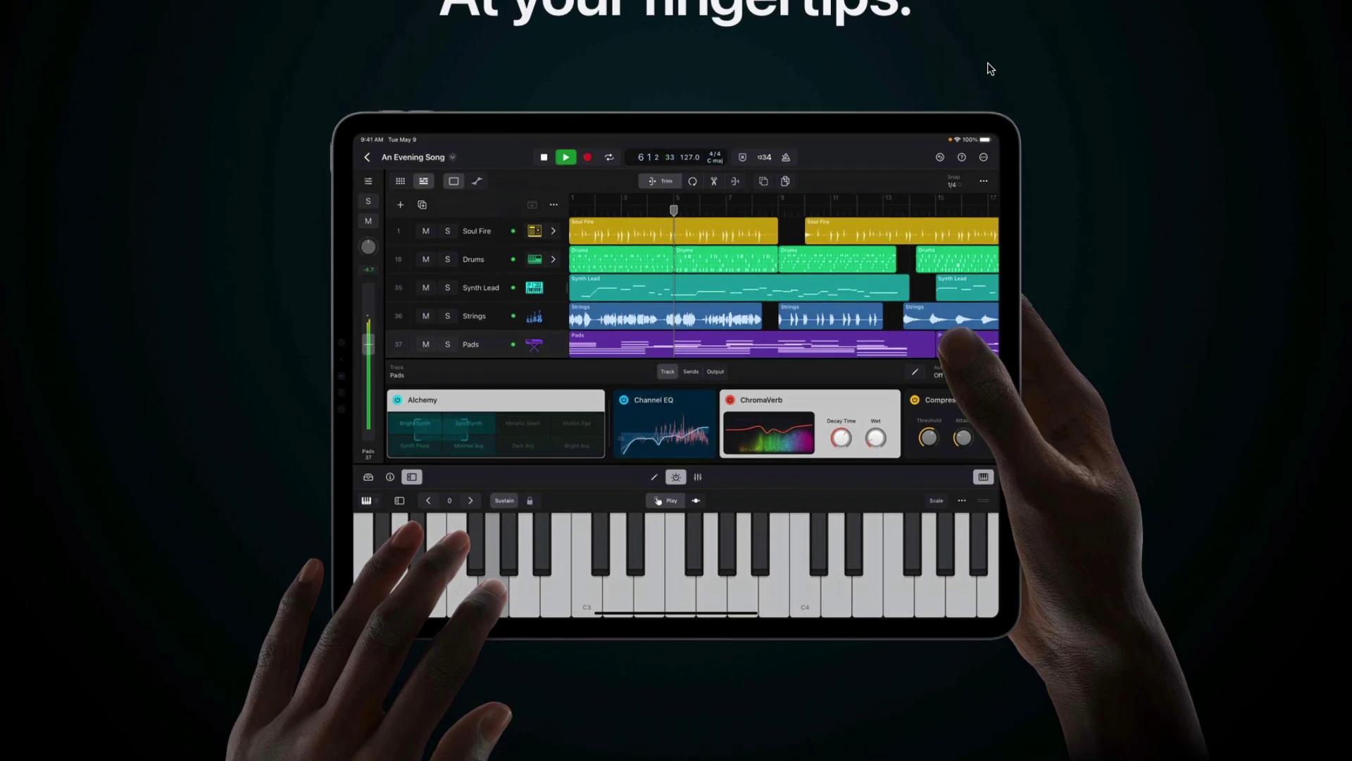
scroll(990, 67, down, 3)
scroll(987, 61, down, 6)
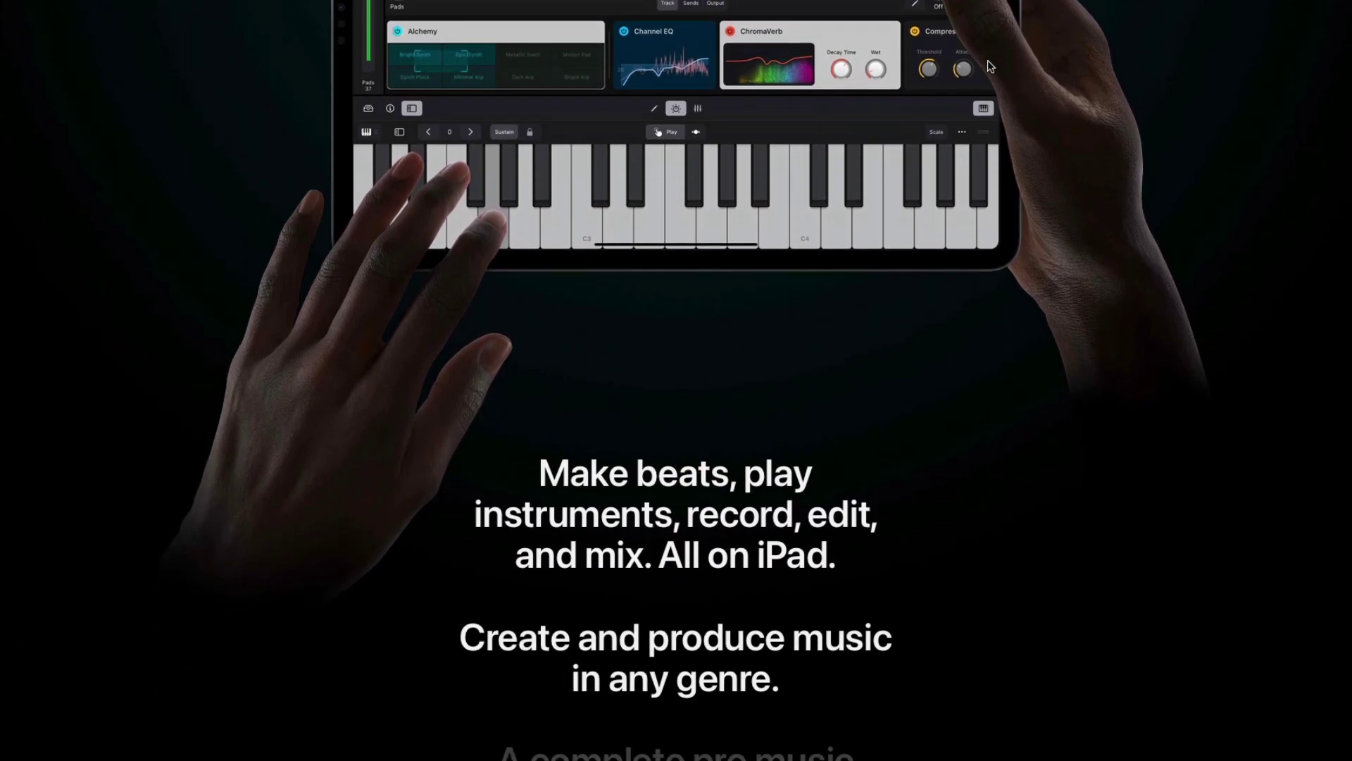
scroll(987, 61, down, 6)
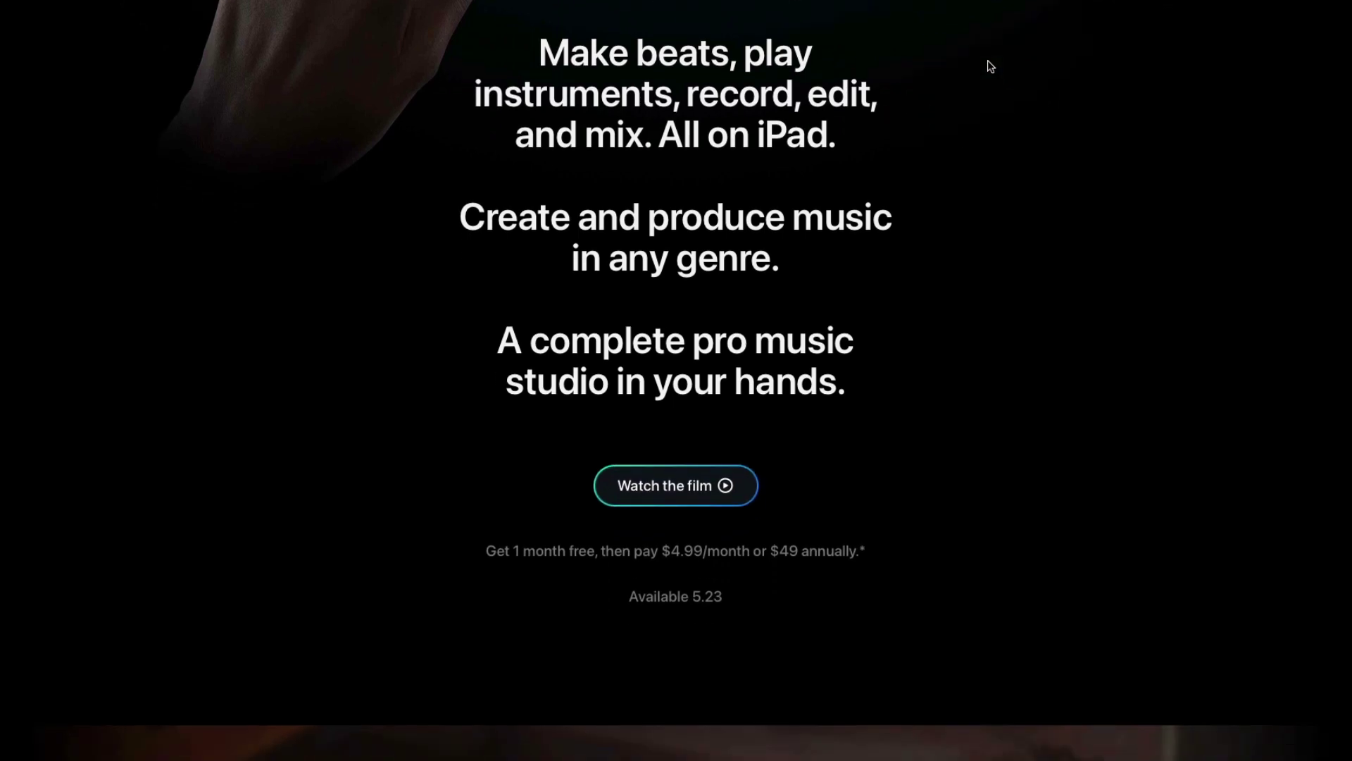
scroll(990, 67, down, 9)
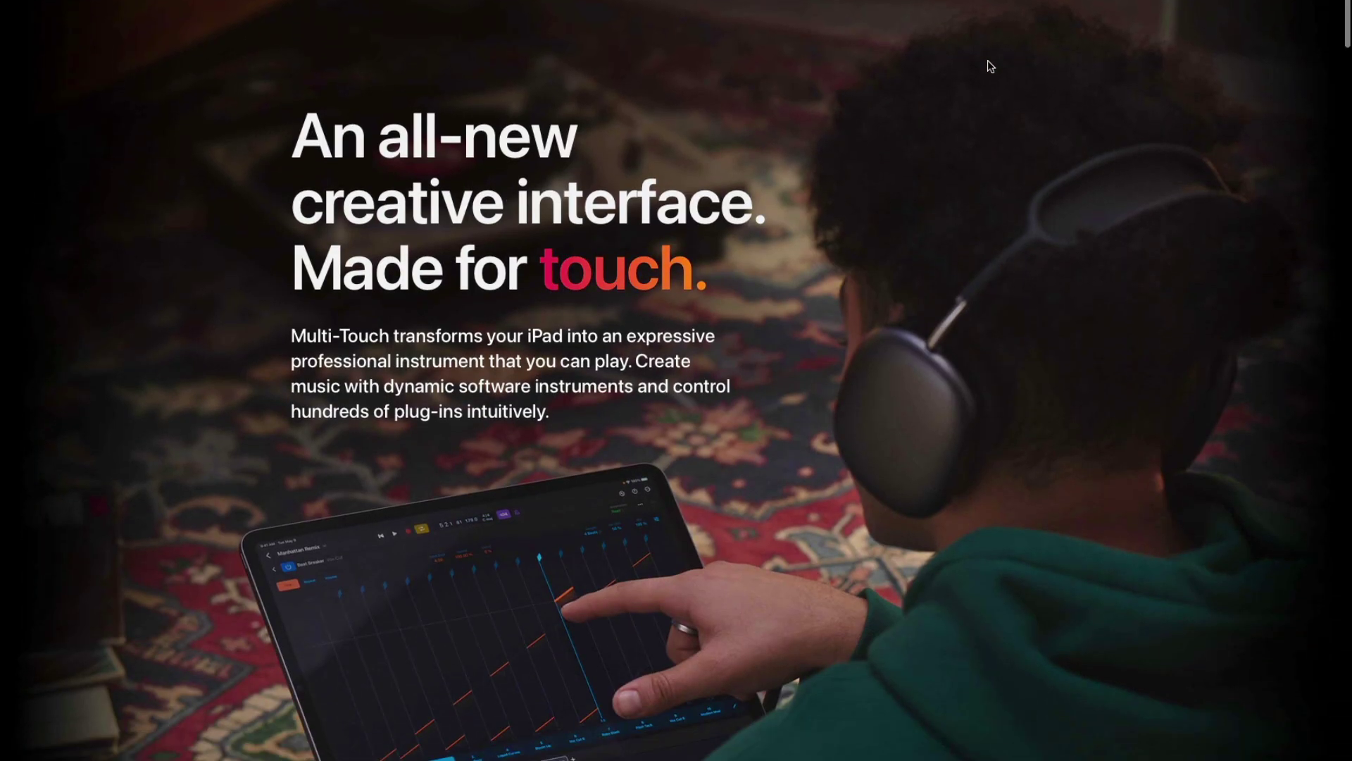
scroll(989, 67, down, 2)
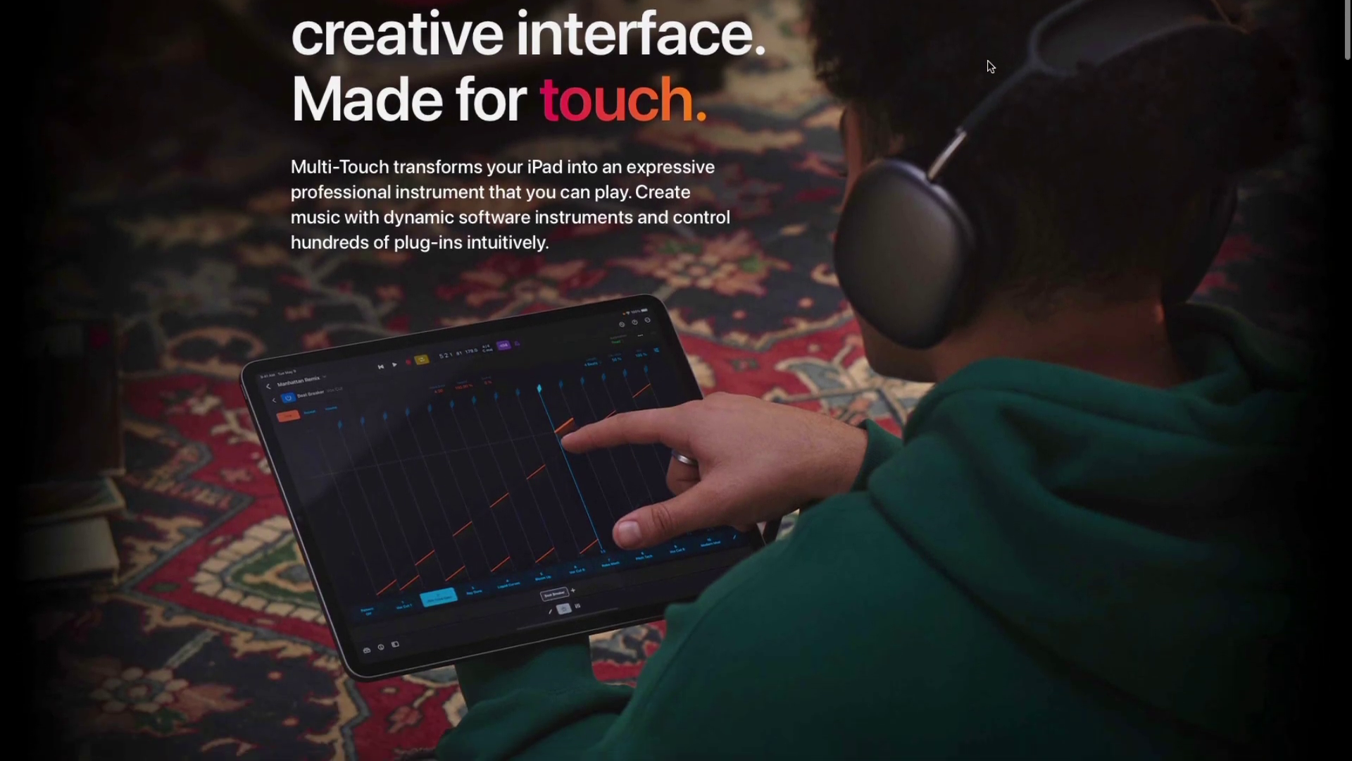
scroll(987, 60, down, 4)
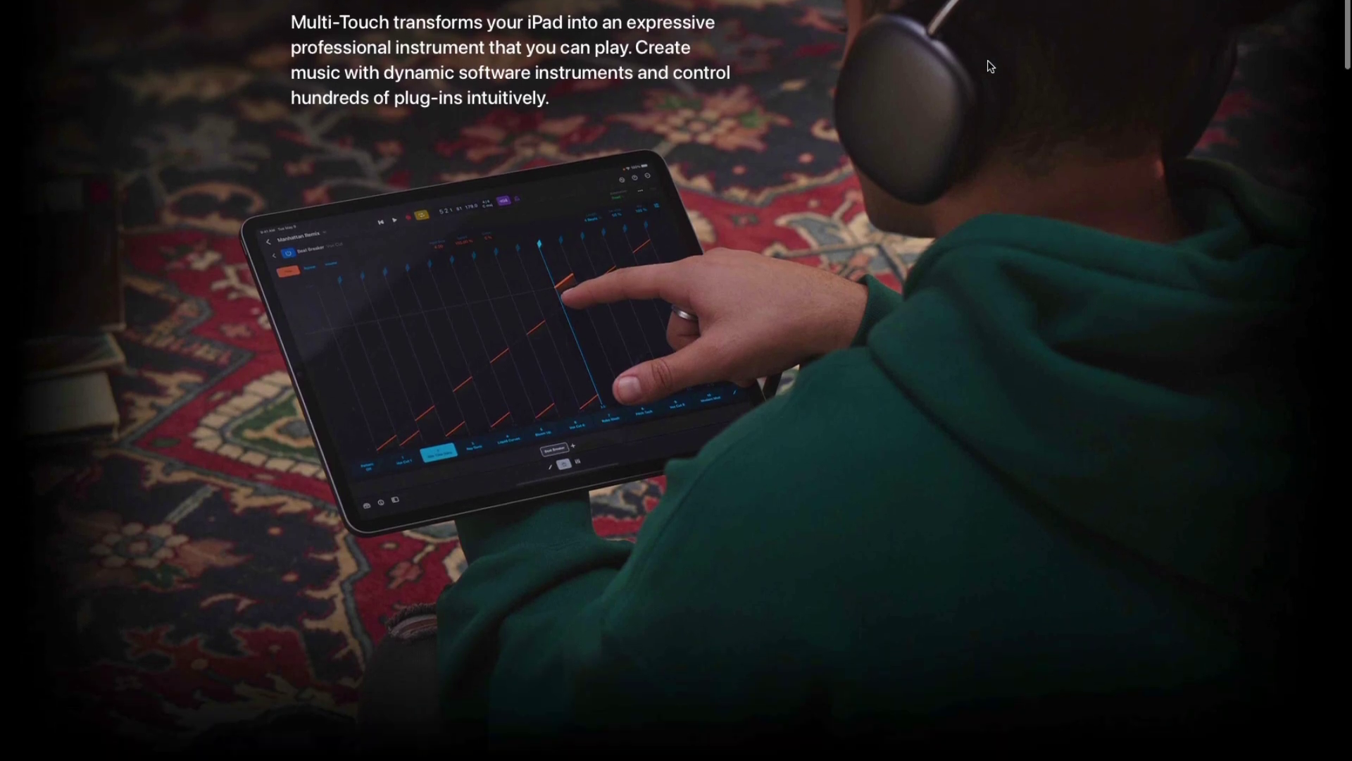
scroll(989, 65, down, 10)
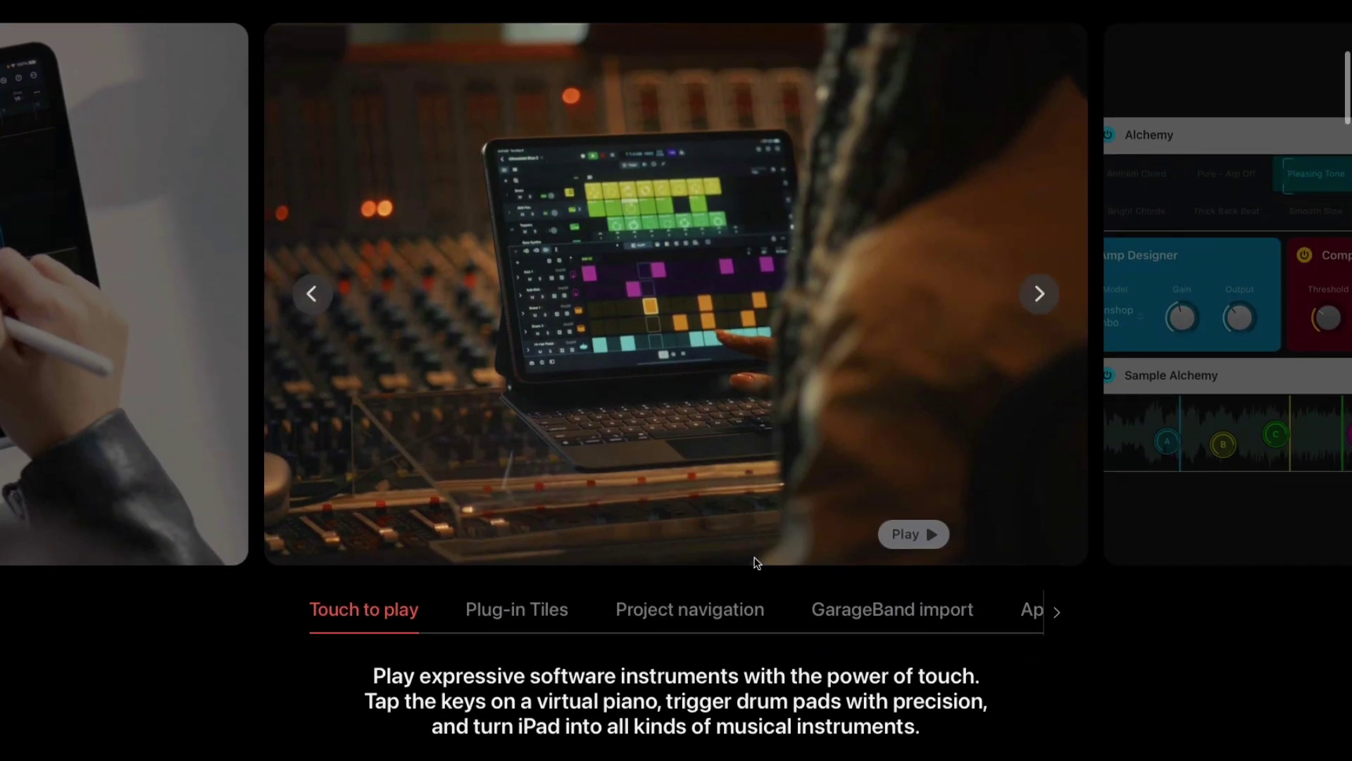
click(562, 610)
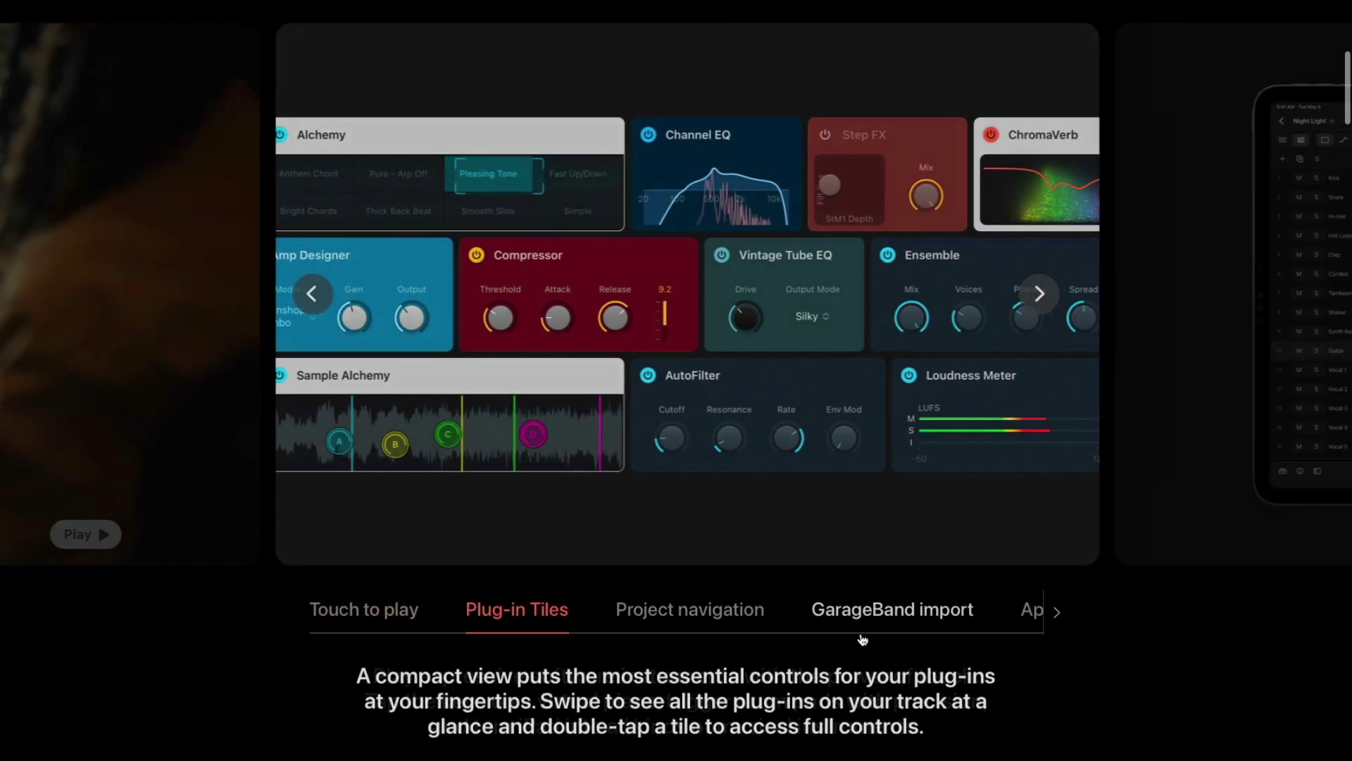
click(661, 610)
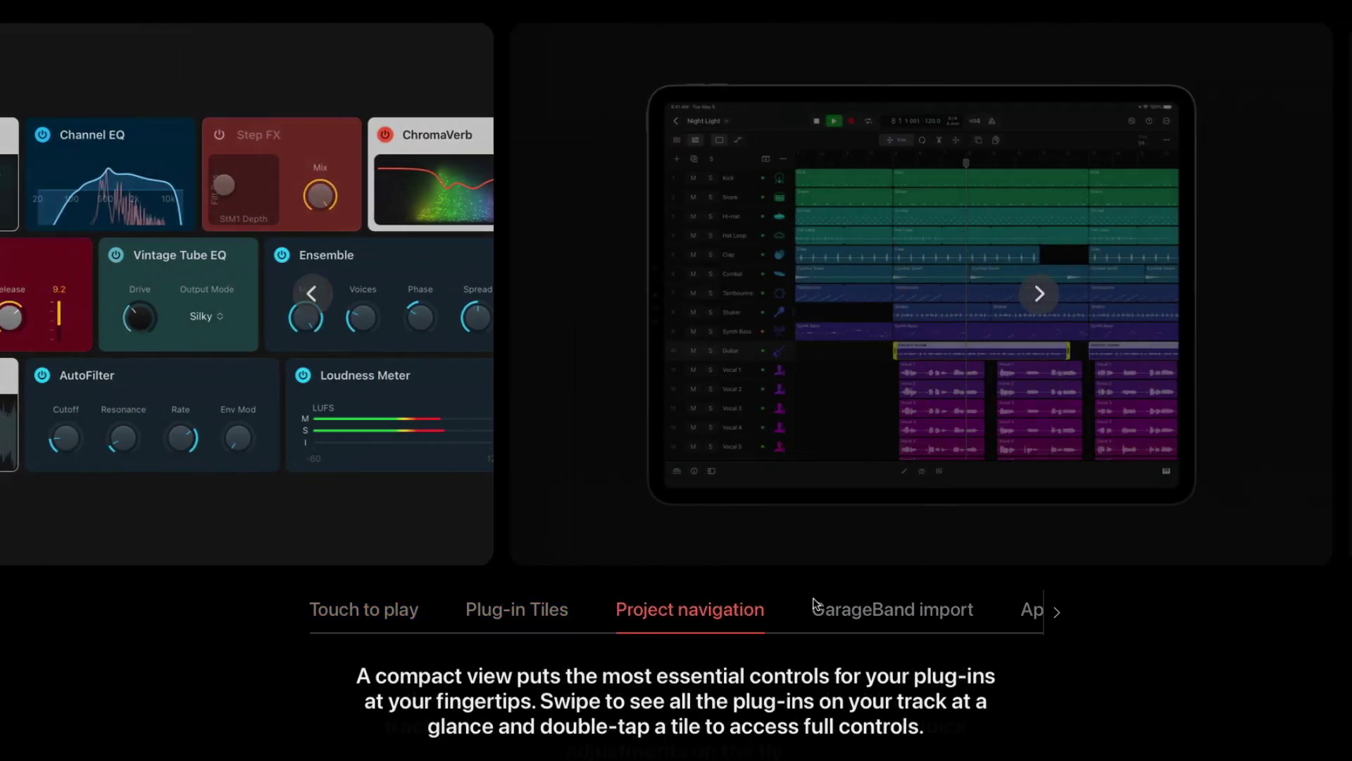
click(872, 607)
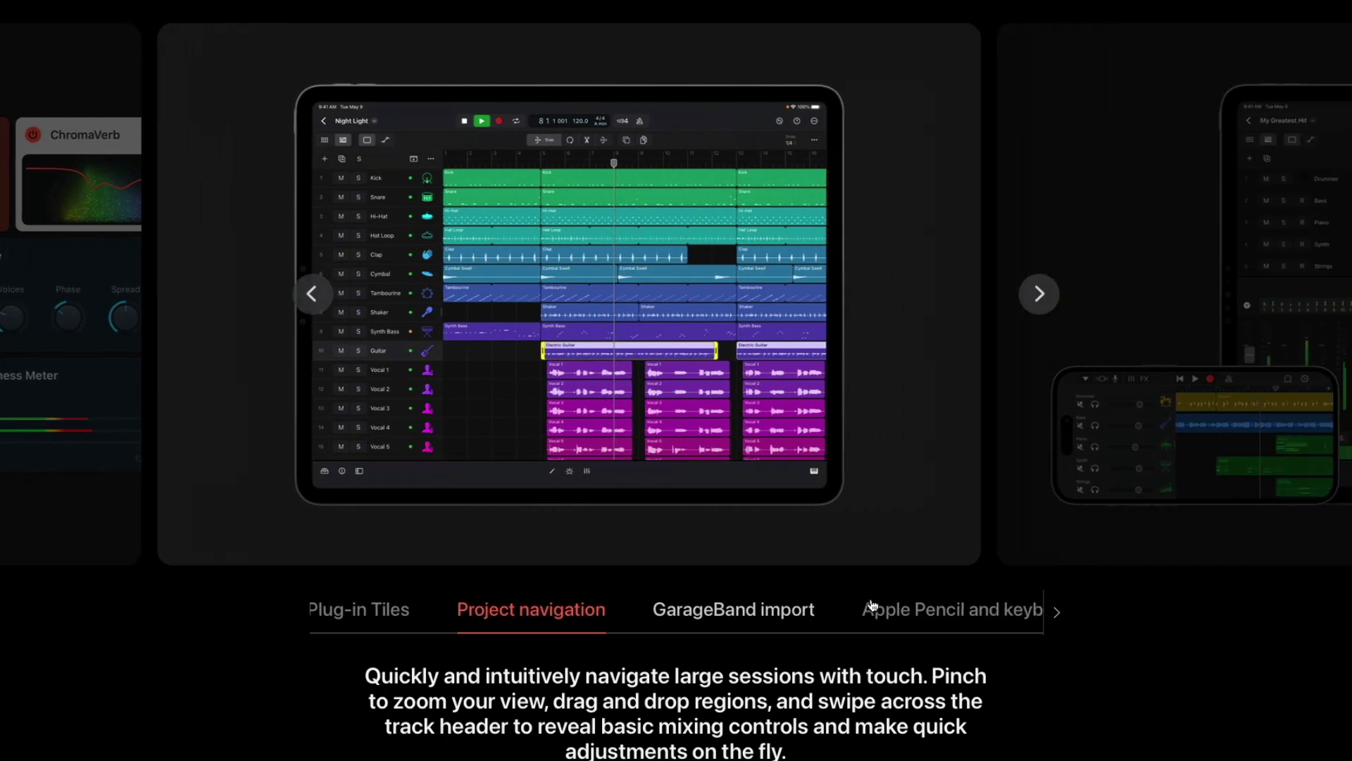
click(919, 613)
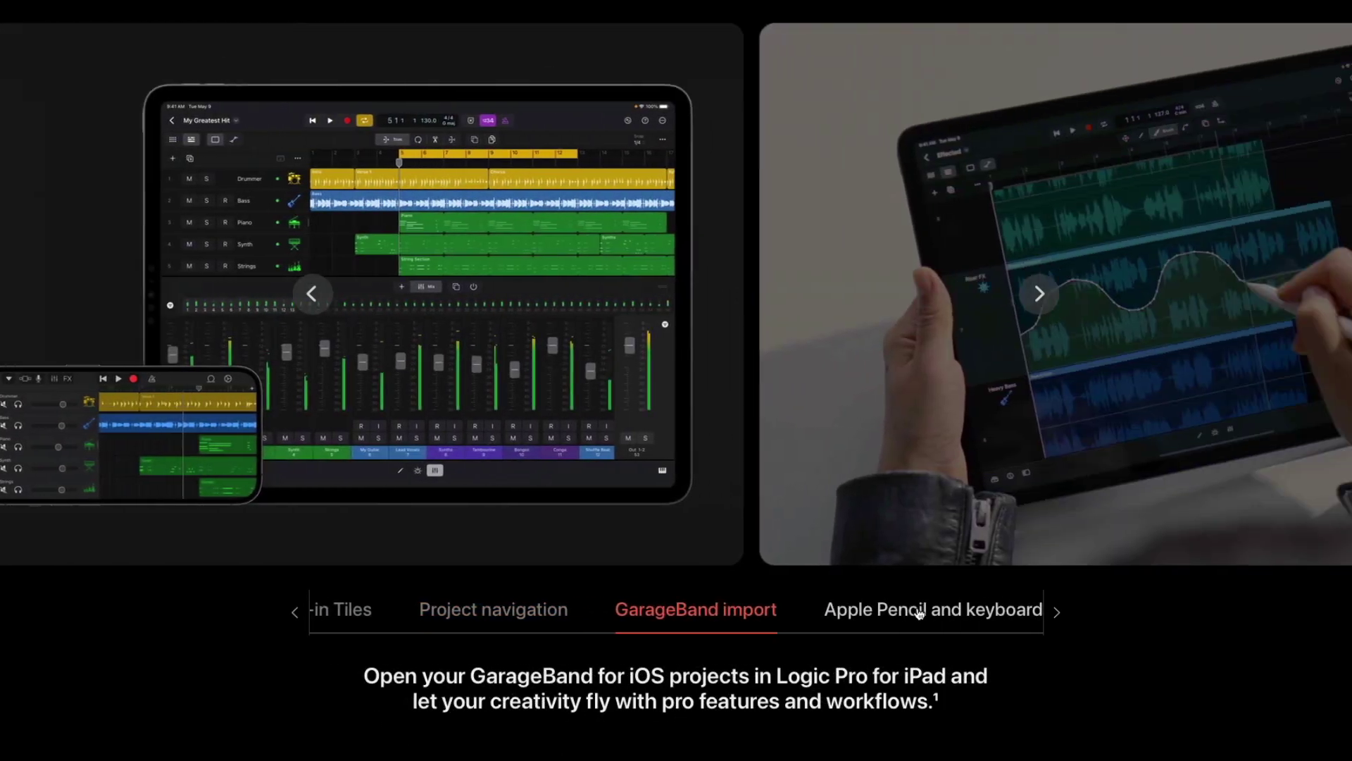
Show the Software instruments, Drum Machine Designer and Step Sequencer slides, then scroll onward
scroll(918, 681, down, 20)
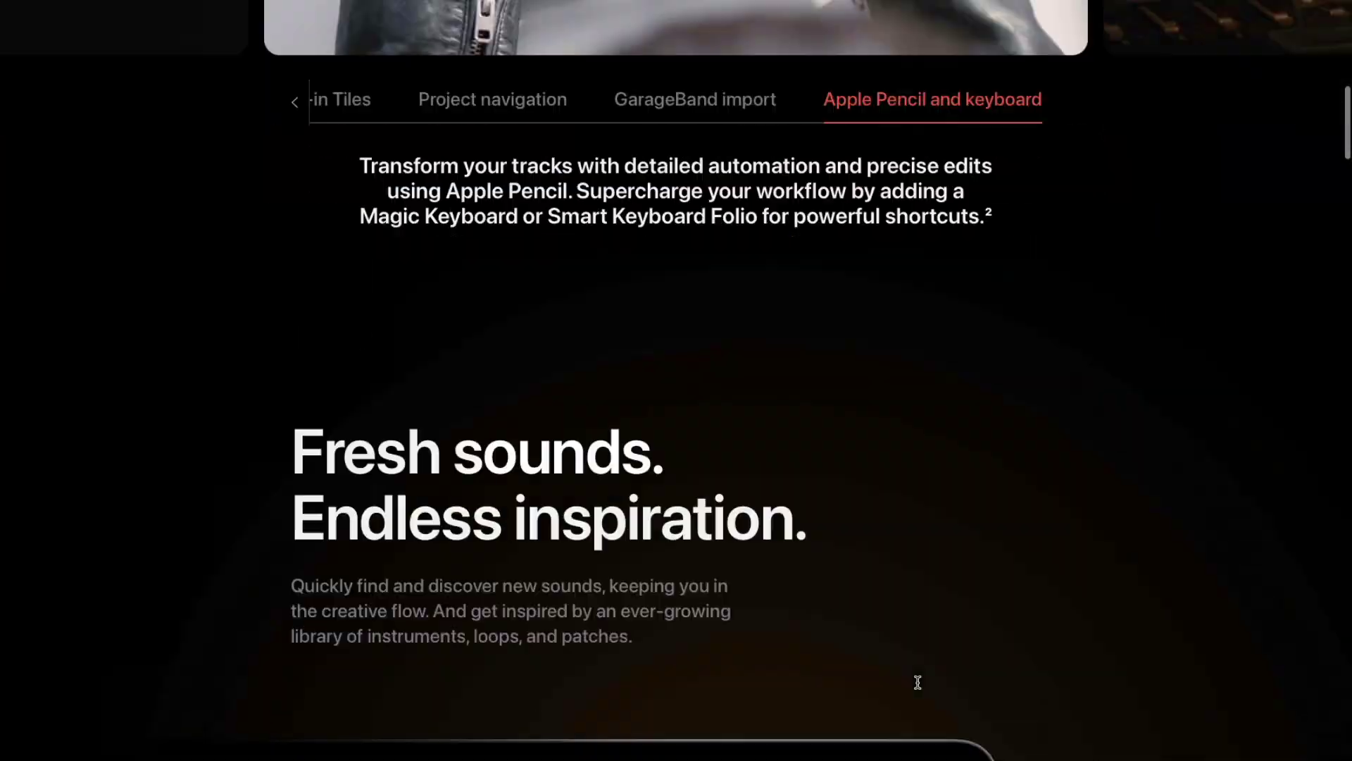
scroll(918, 682, down, 10)
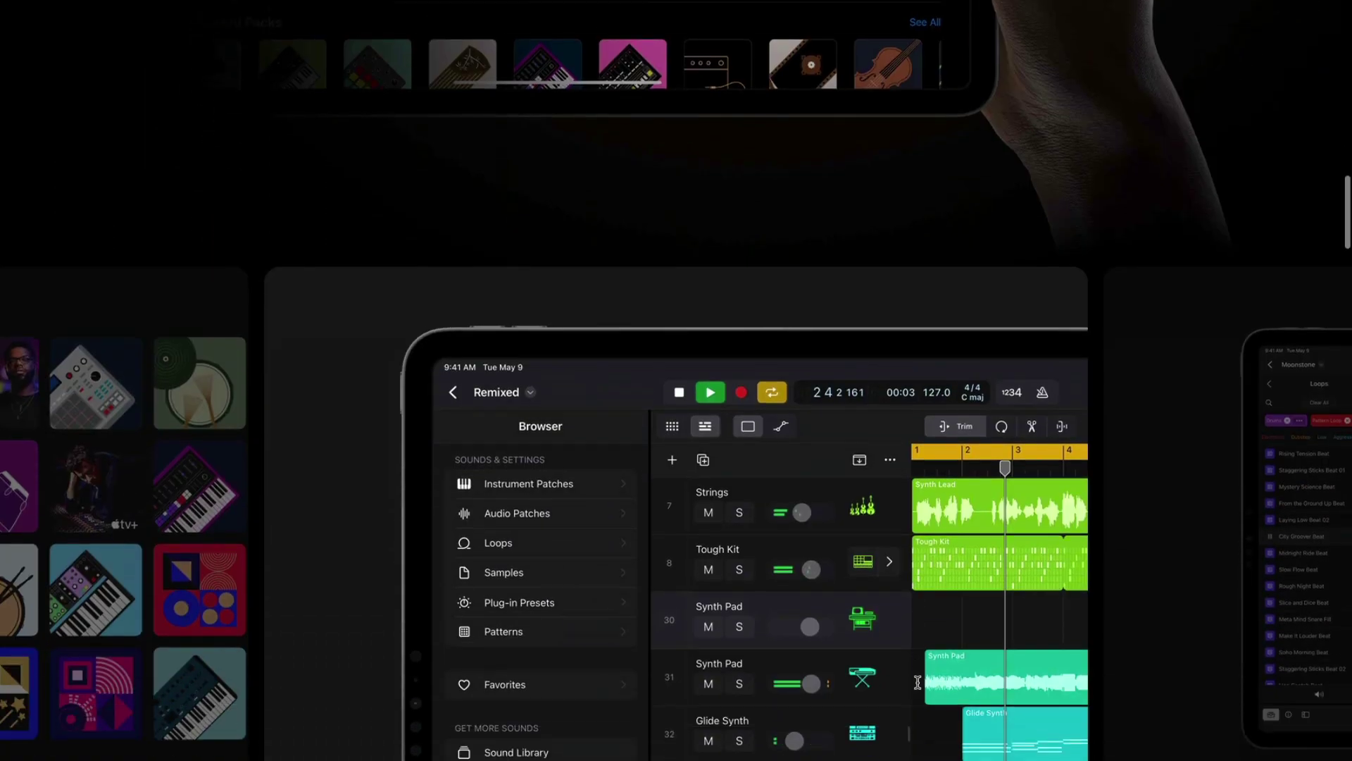
scroll(917, 682, down, 15)
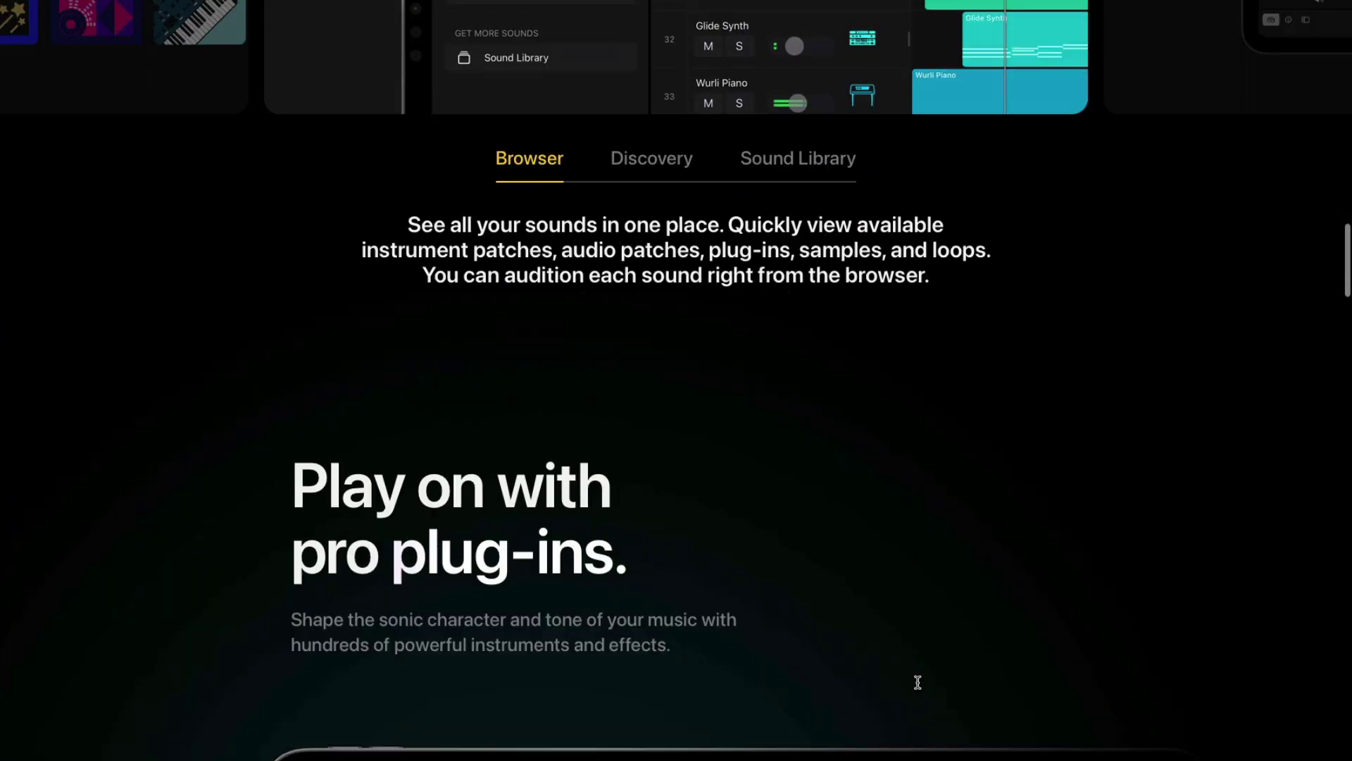
scroll(918, 681, down, 10)
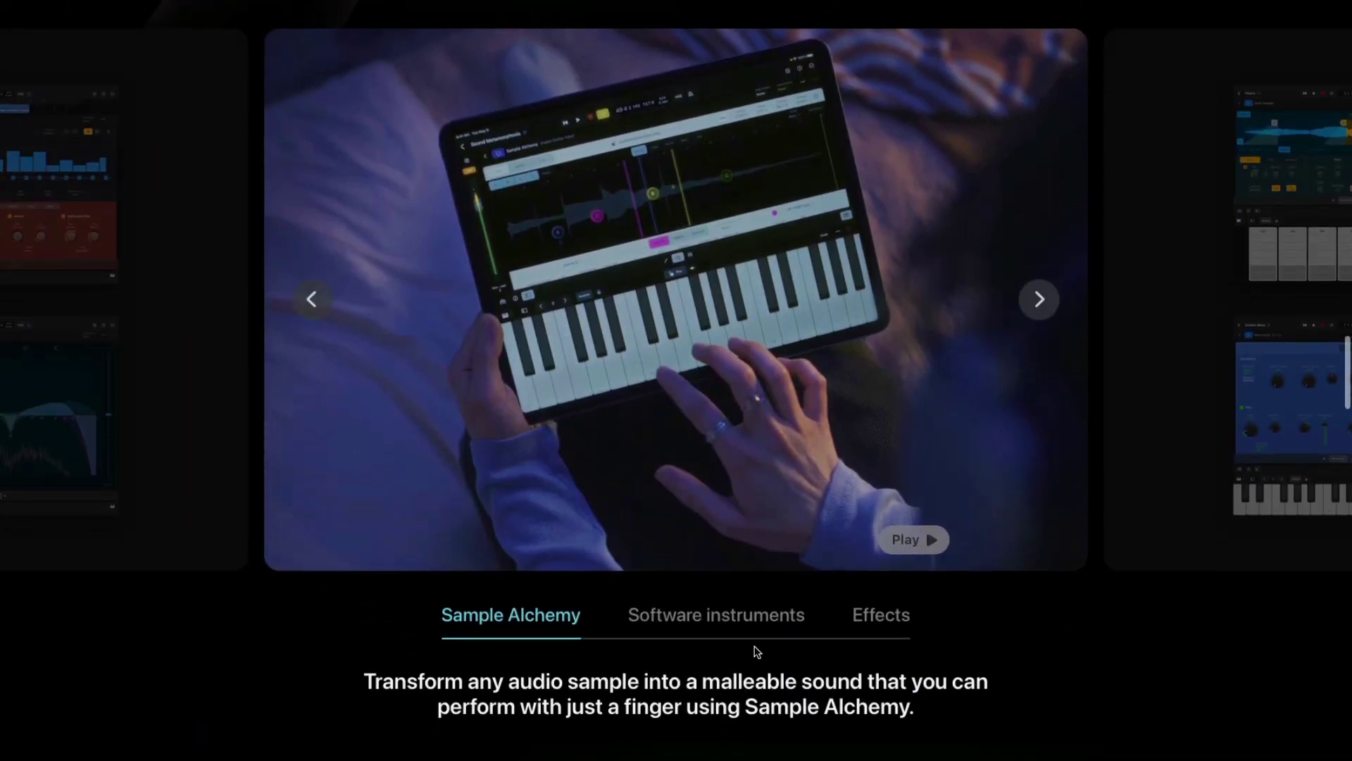
click(724, 631)
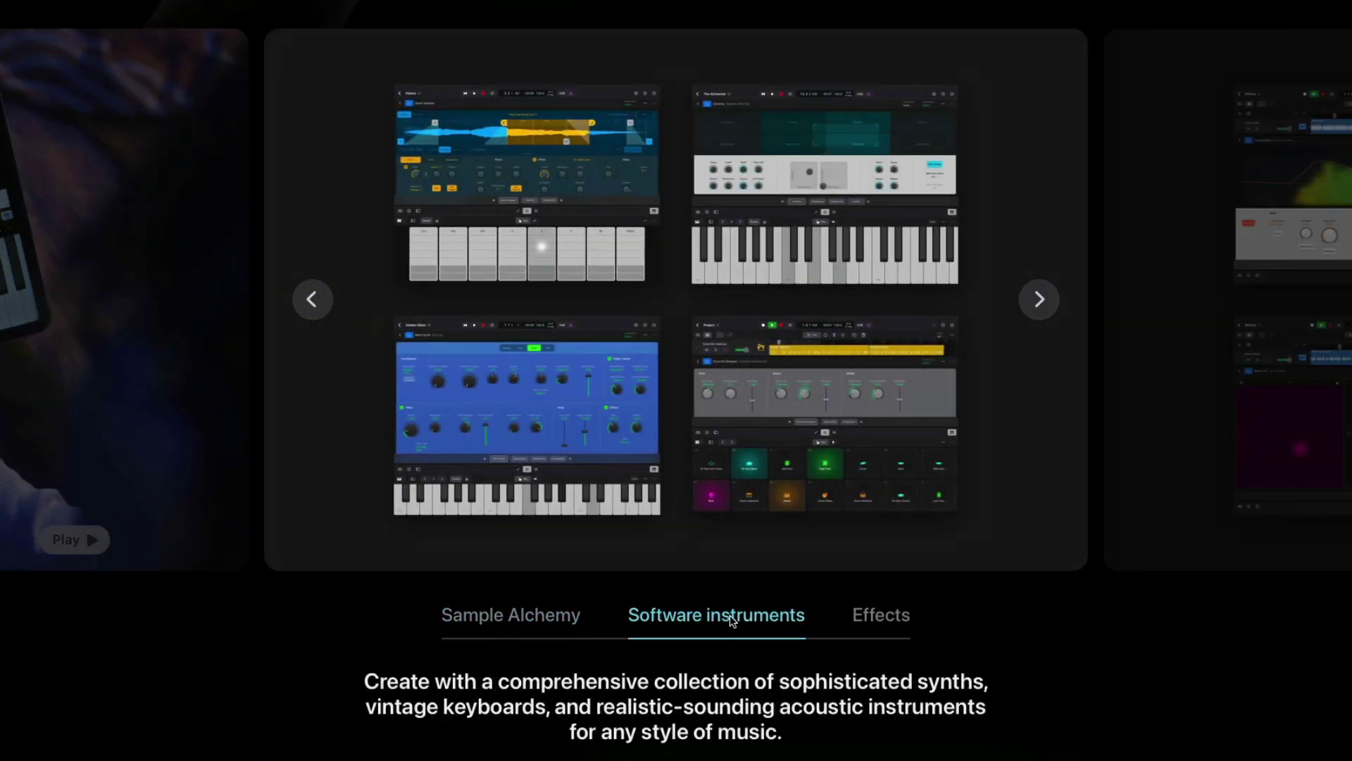
scroll(568, 285, down, 10)
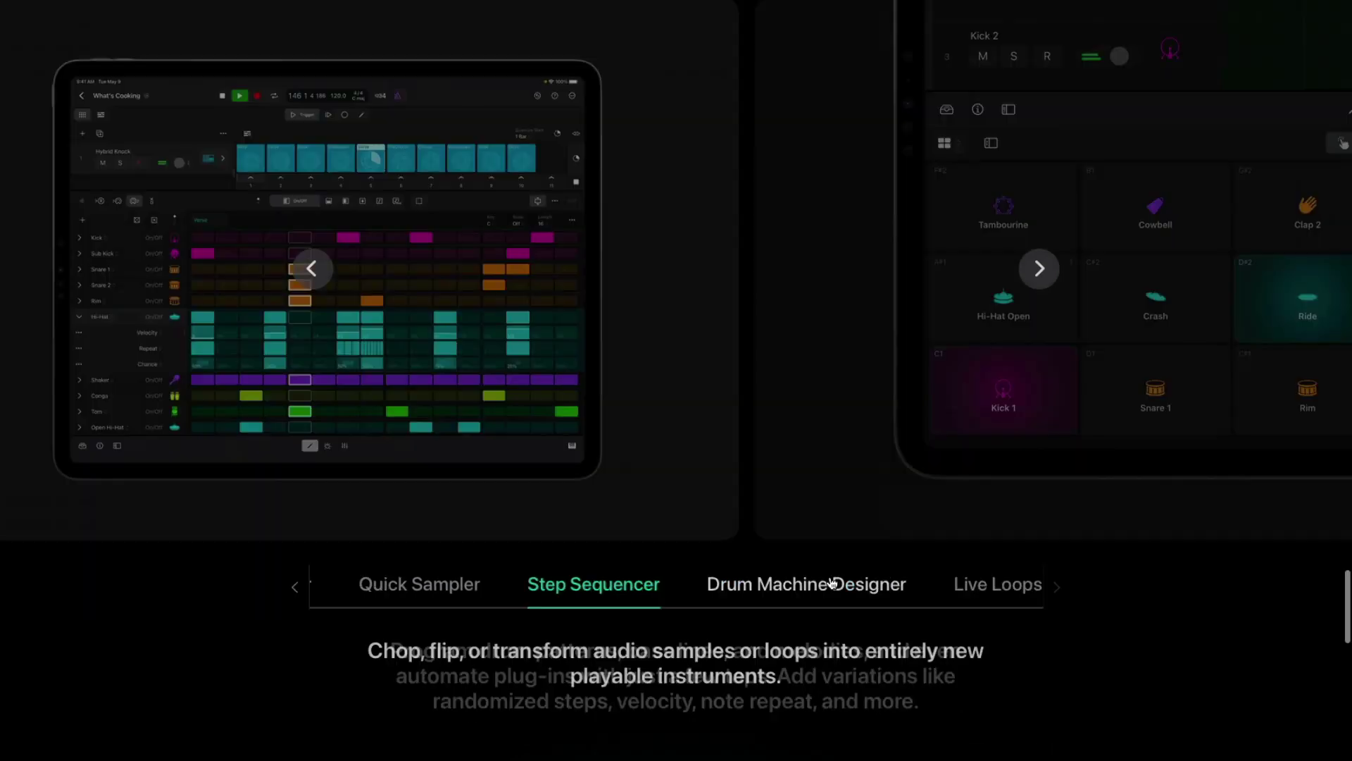
click(830, 576)
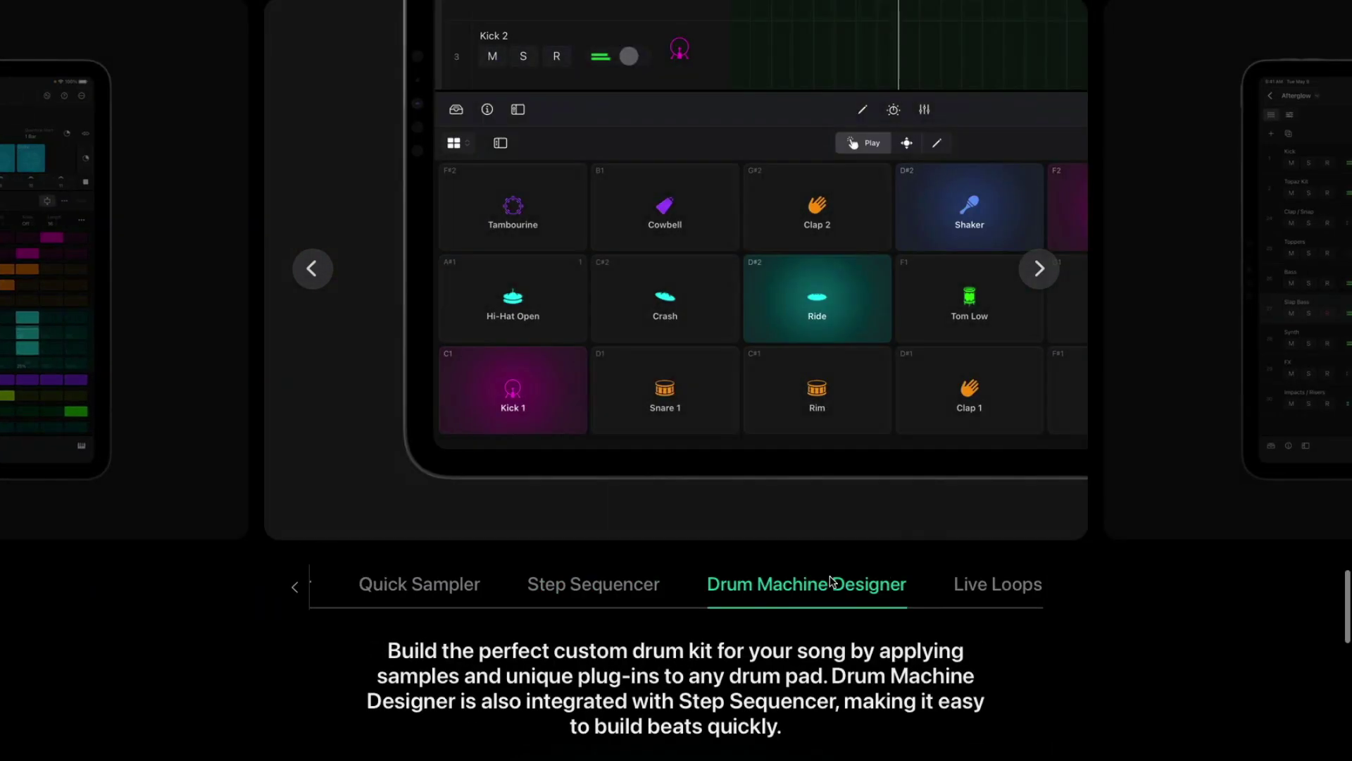
click(656, 586)
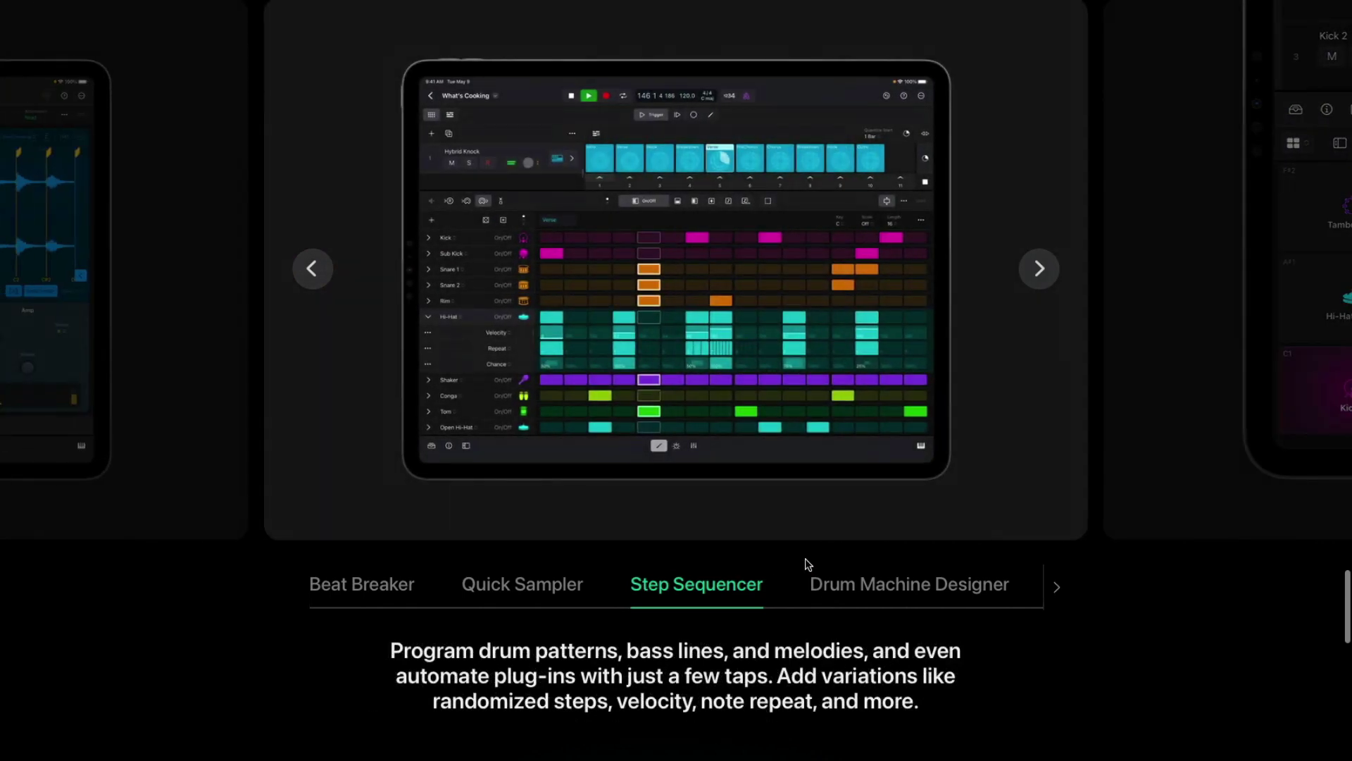
click(889, 590)
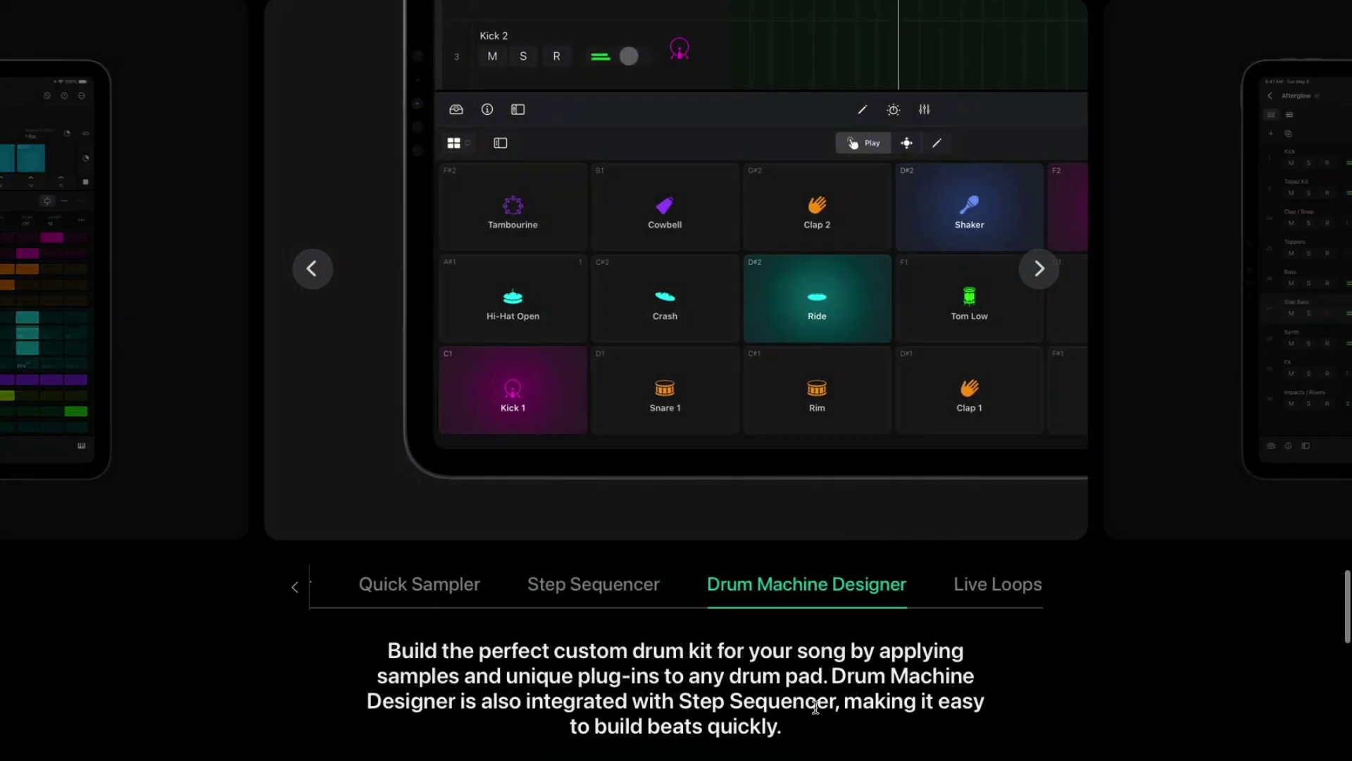
scroll(816, 707, down, 1)
Advance the slide carousel through Beat Breaker, Quick Sampler and Step Sequencer
scroll(1034, 238, down, 10)
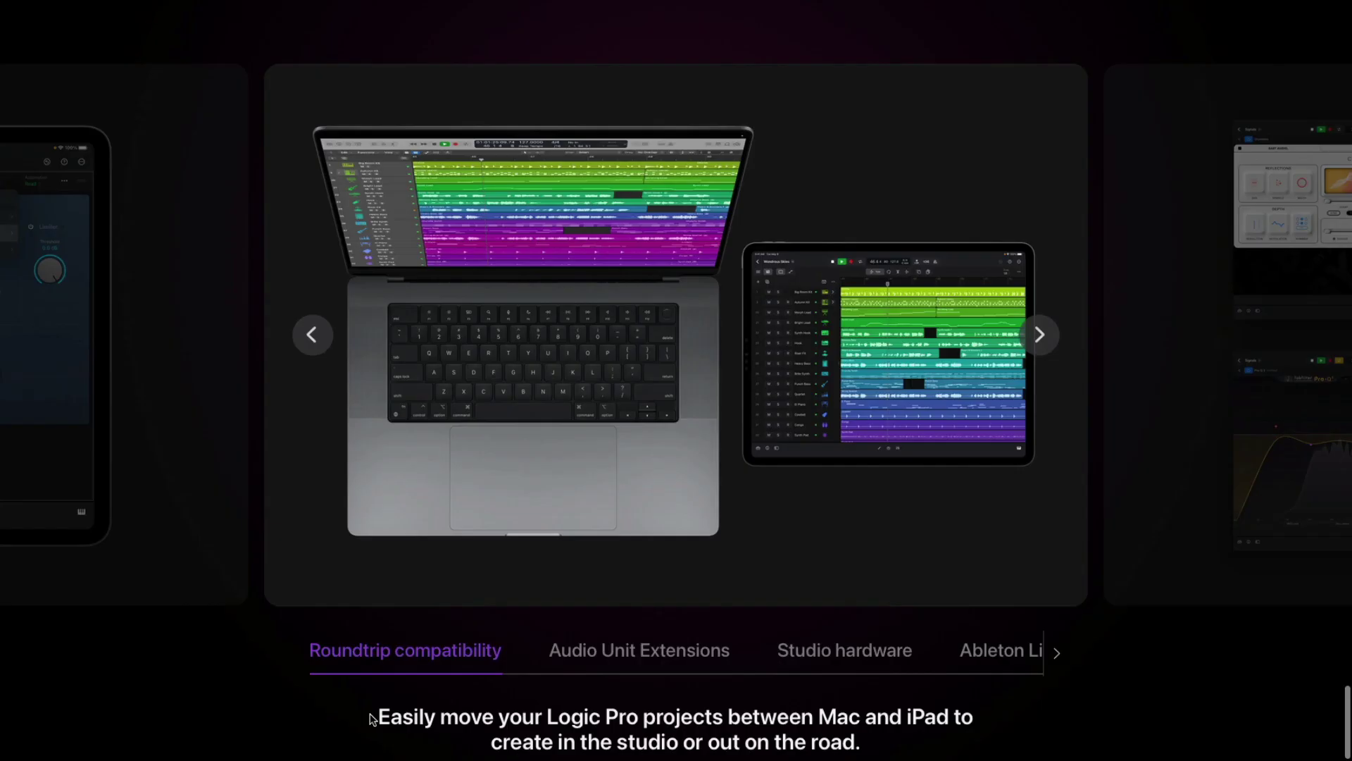
drag(376, 716, 909, 749)
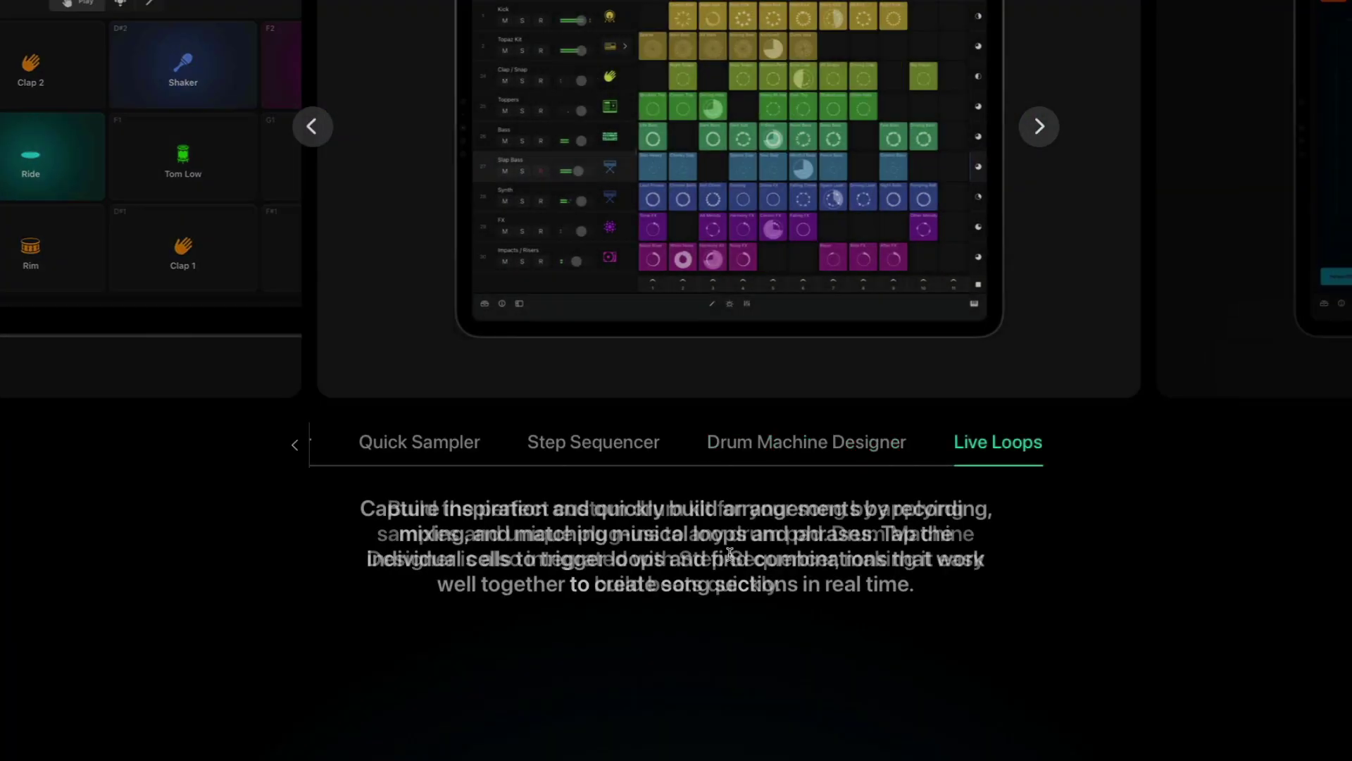
click(1040, 127)
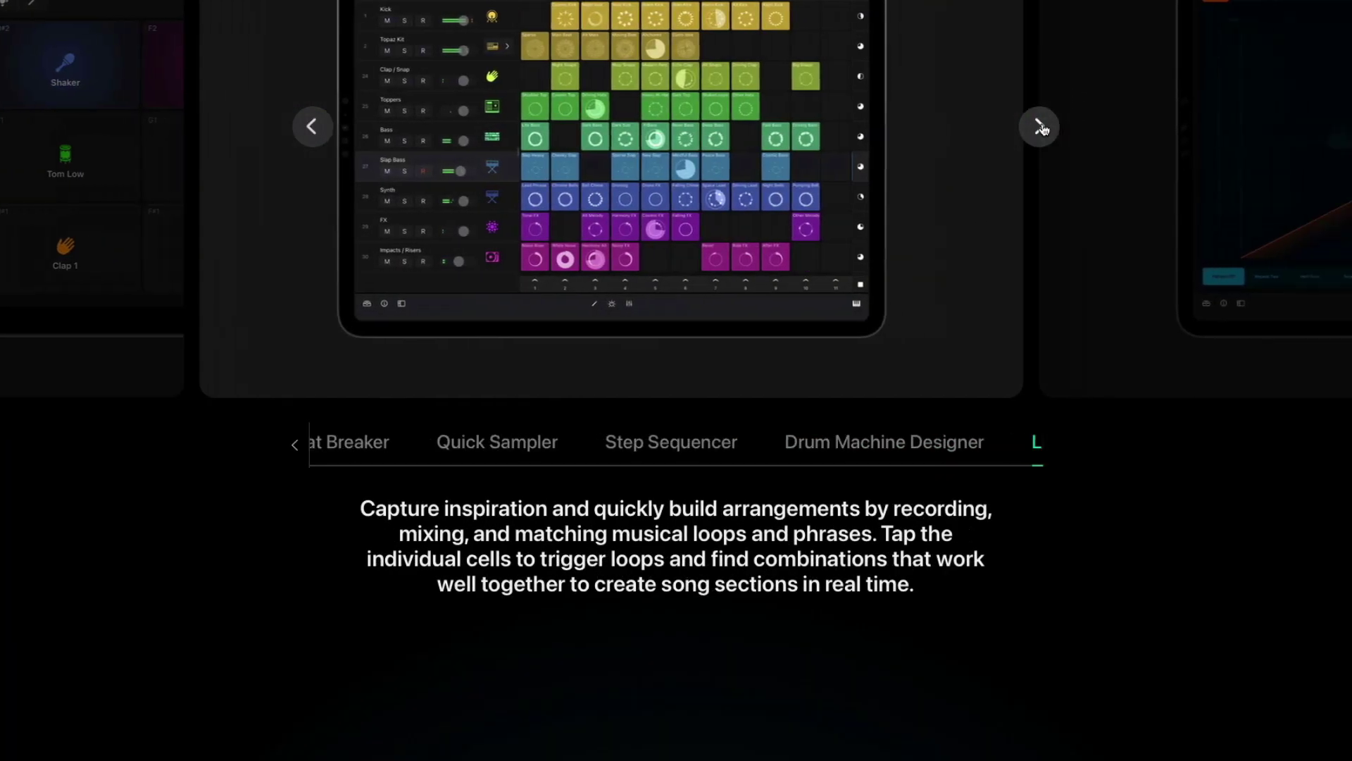
click(1040, 127)
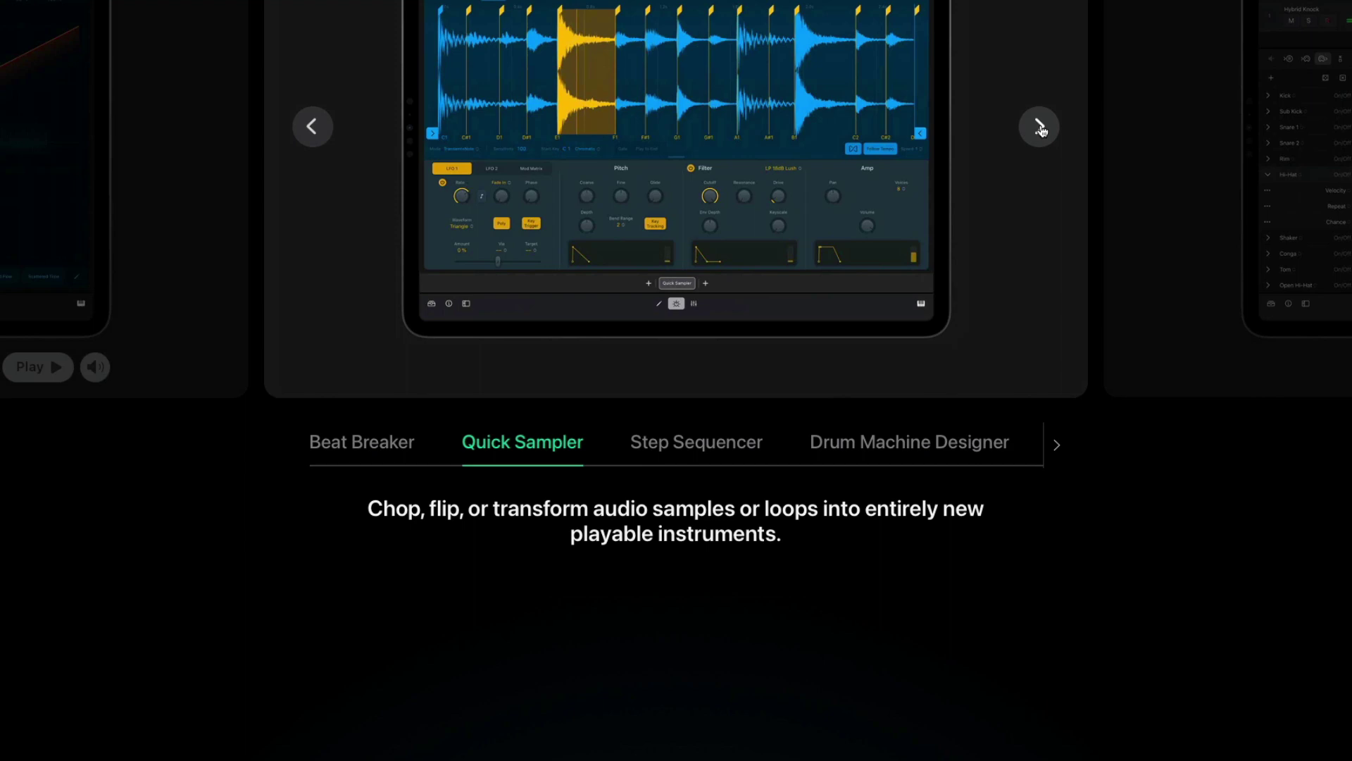
click(1039, 126)
Show the Track Stacks slide and scroll down to the 'complete pro music studio' summary
scroll(707, 564, down, 4)
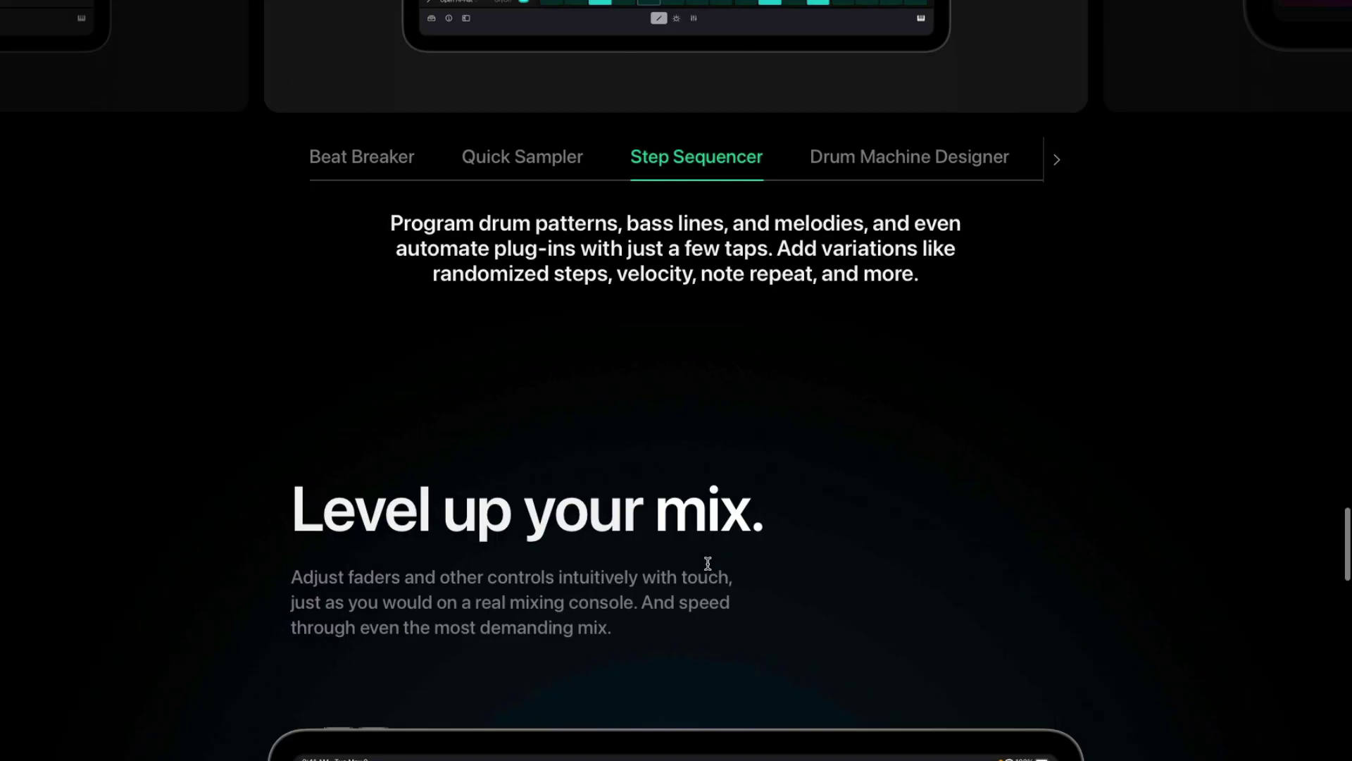
scroll(708, 564, down, 15)
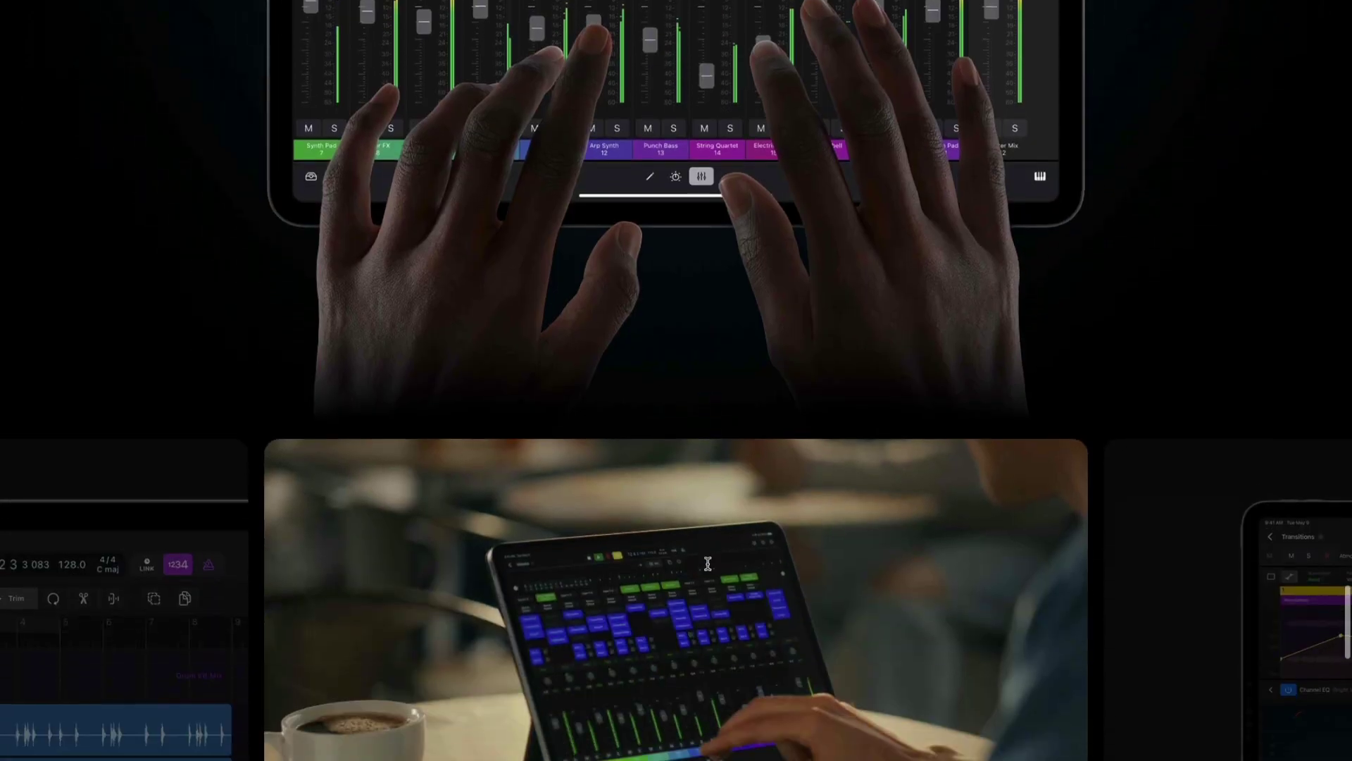
scroll(708, 564, down, 6)
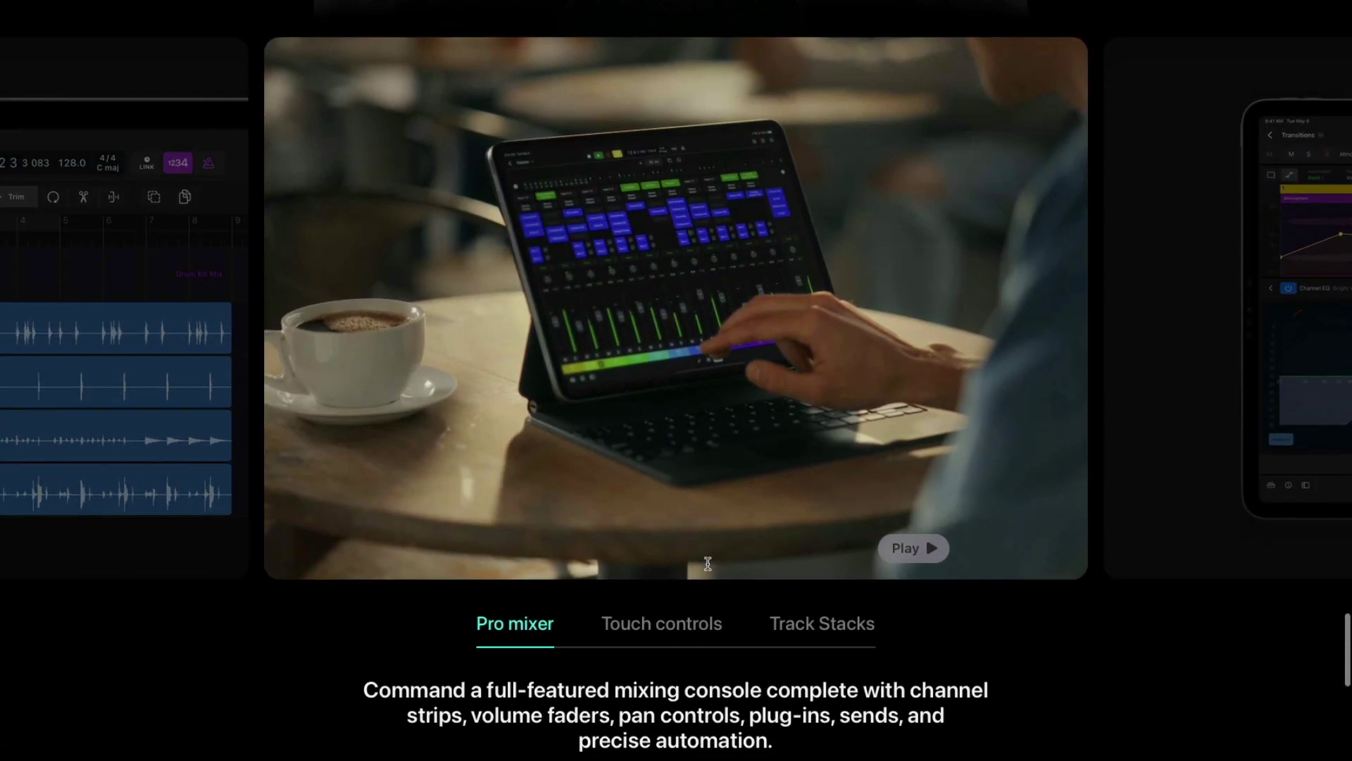
click(807, 626)
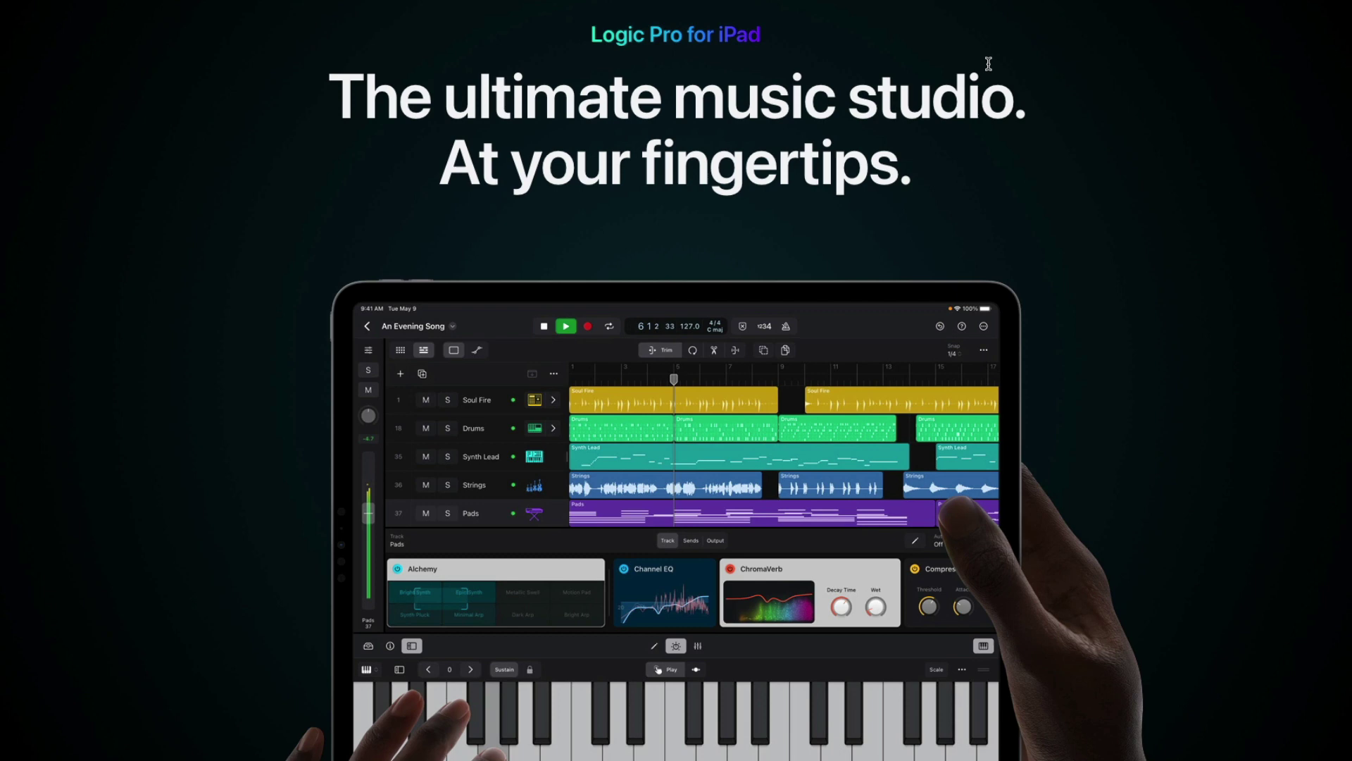
scroll(989, 63, down, 3)
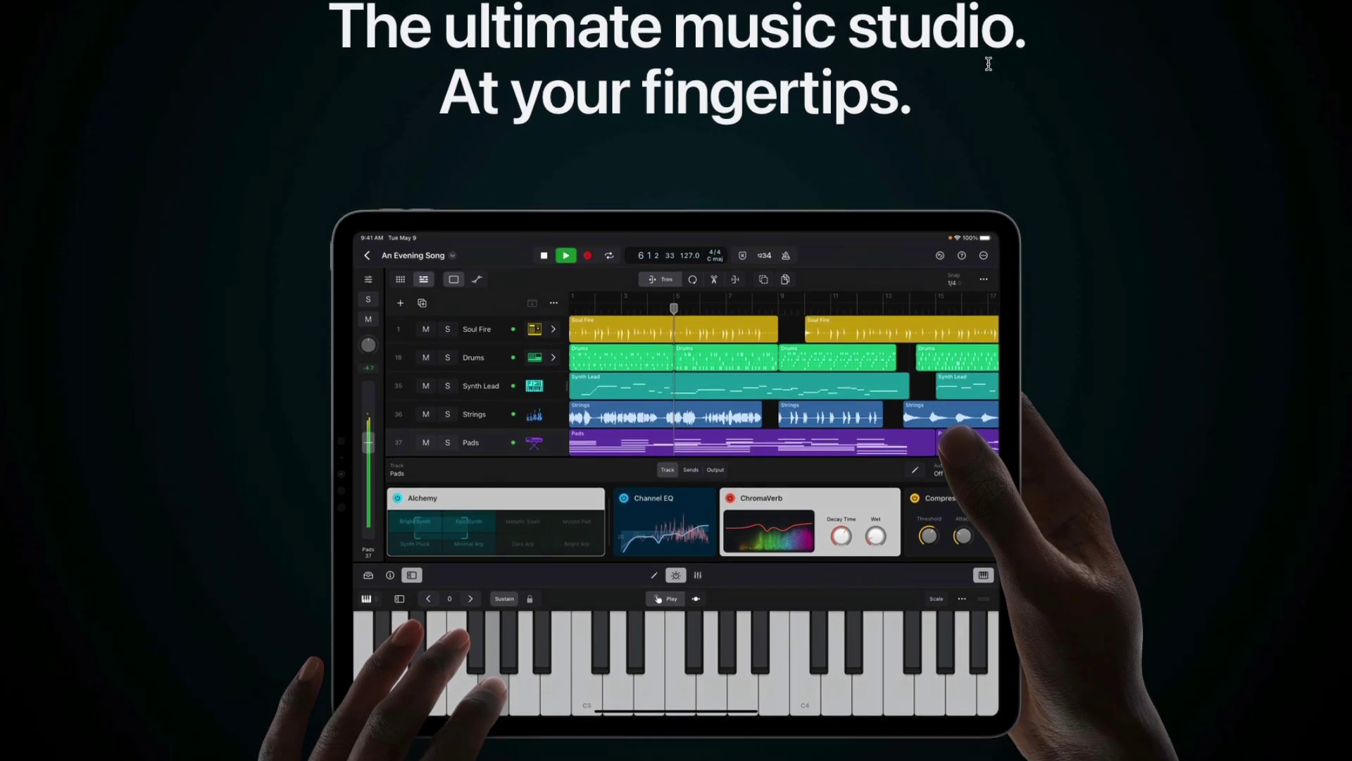
scroll(989, 63, down, 2)
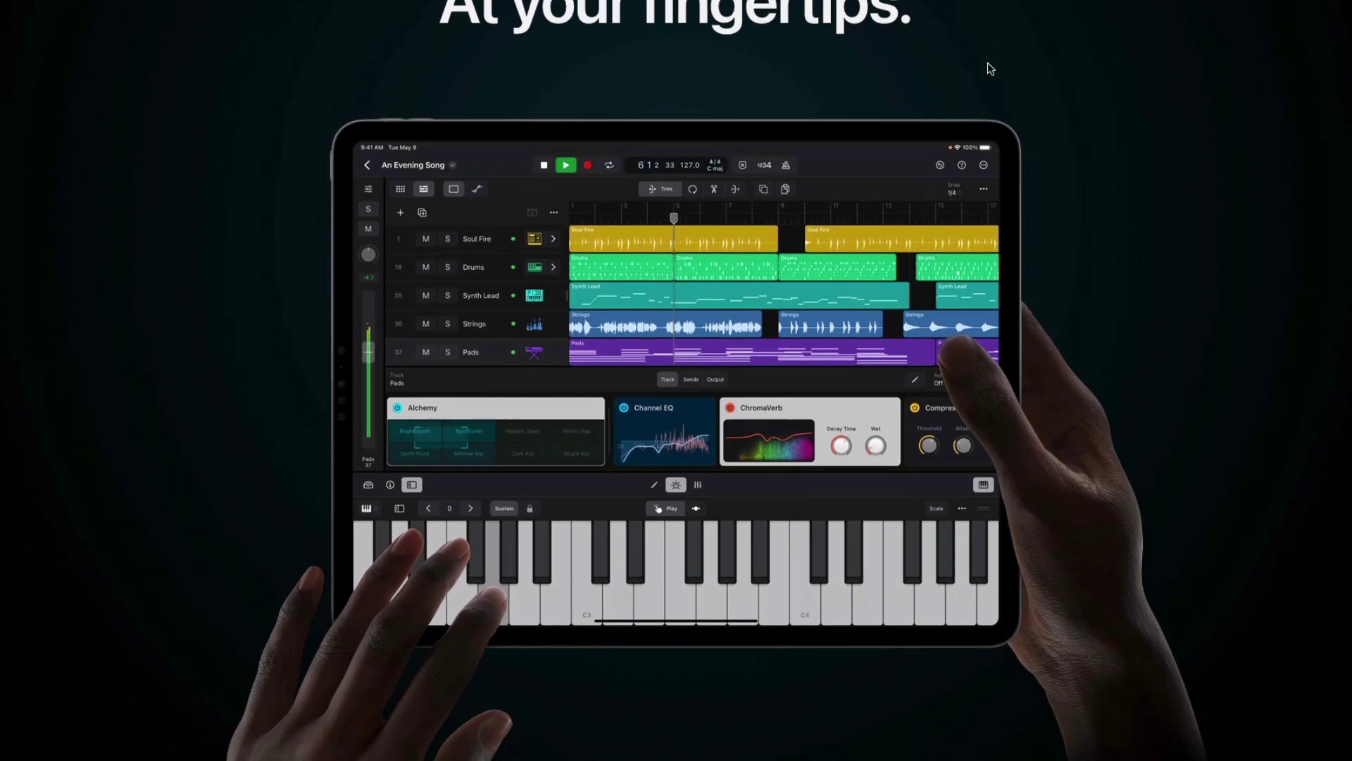
scroll(990, 67, down, 5)
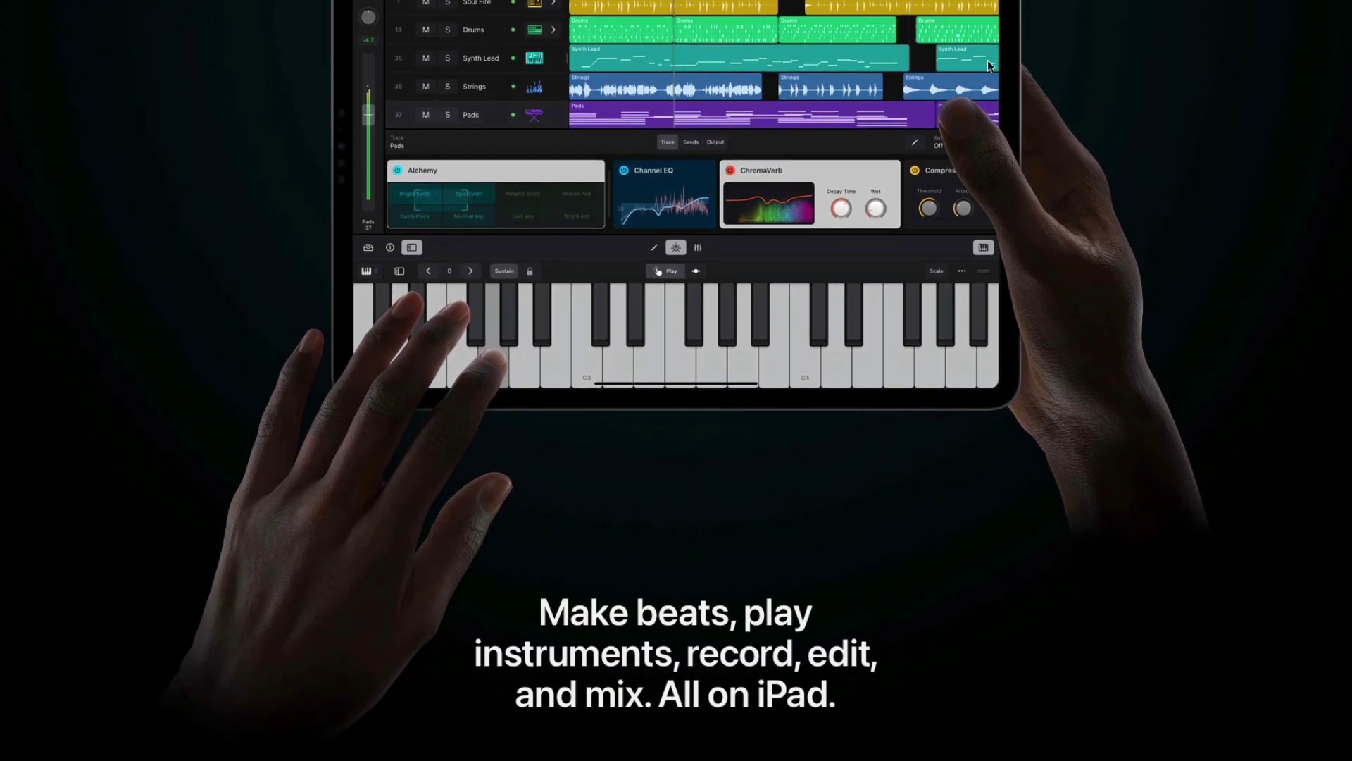
scroll(989, 63, down, 5)
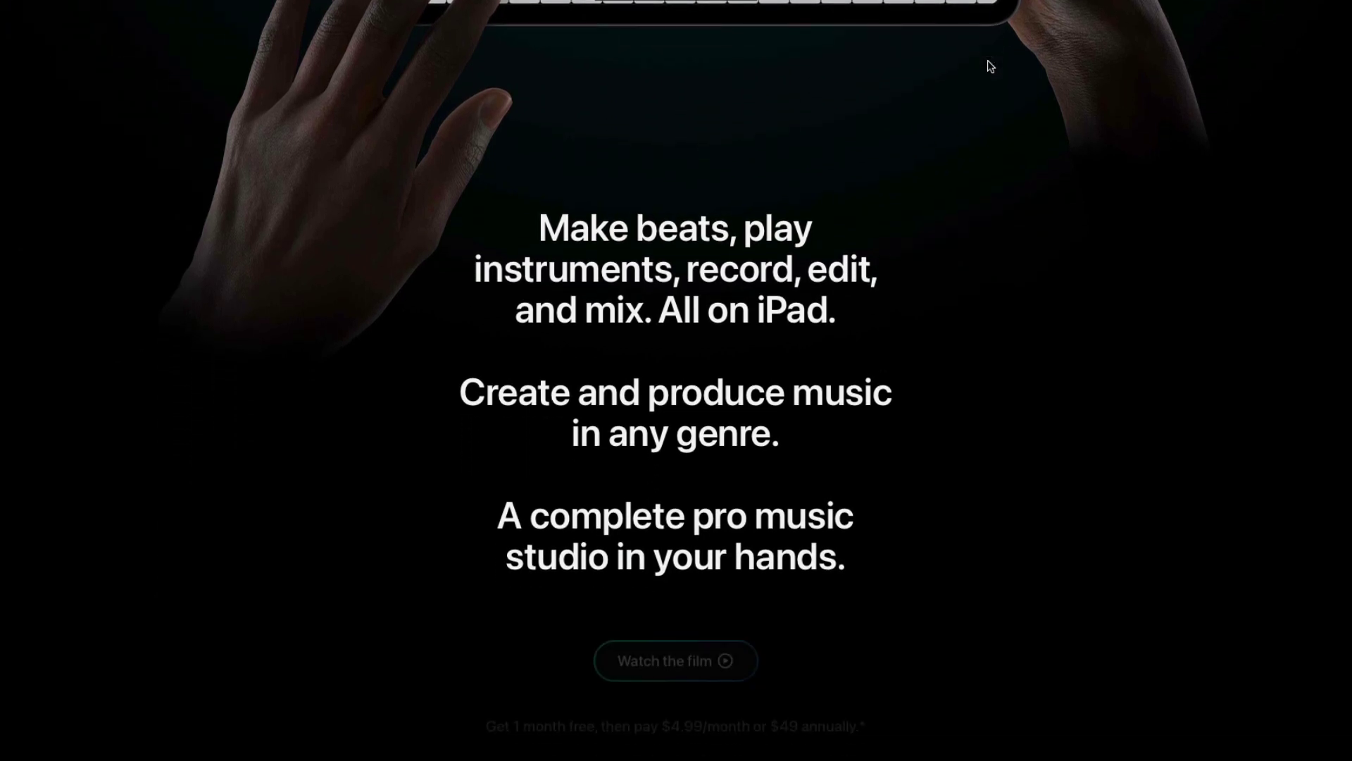
Scroll down to the Touch to play carousel and show the Plug-in Tiles slide
scroll(990, 66, down, 10)
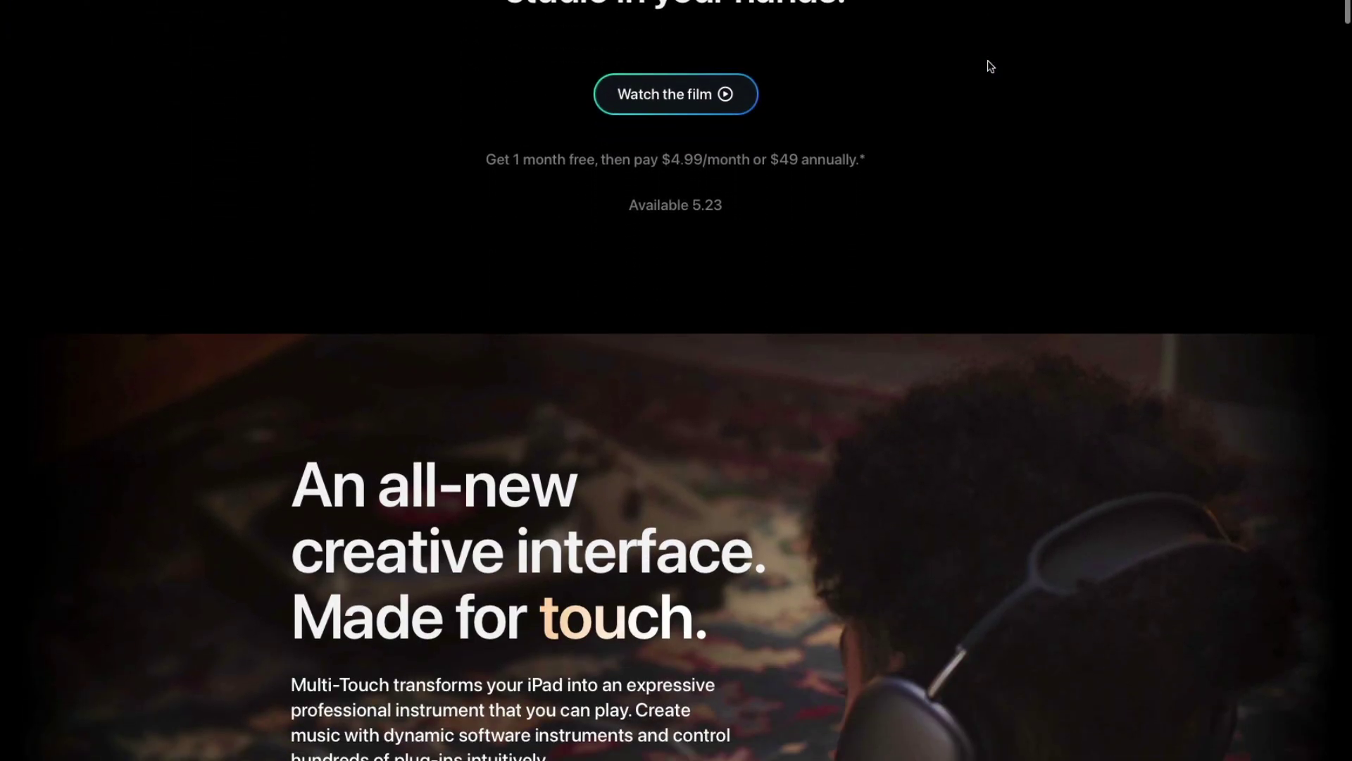
scroll(990, 67, down, 2)
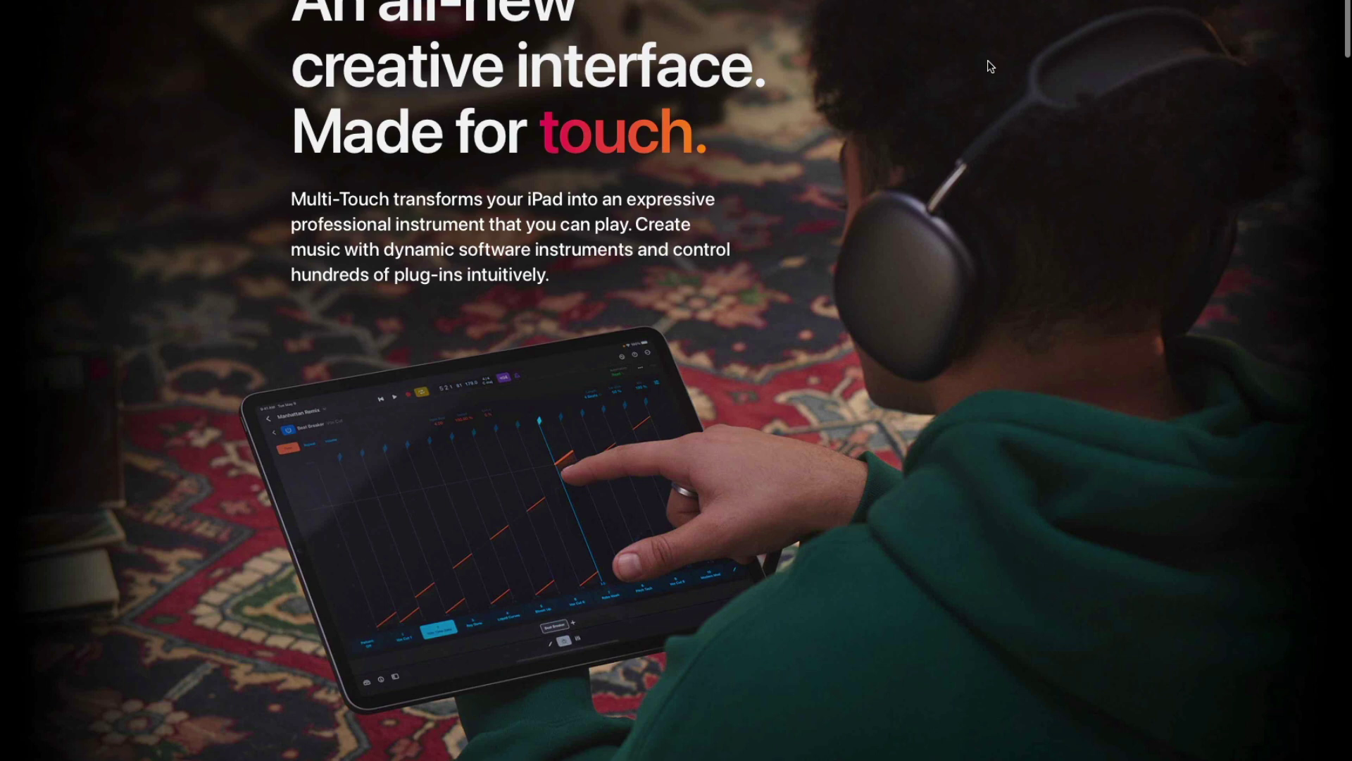
scroll(990, 66, down, 1)
scroll(990, 66, down, 1)
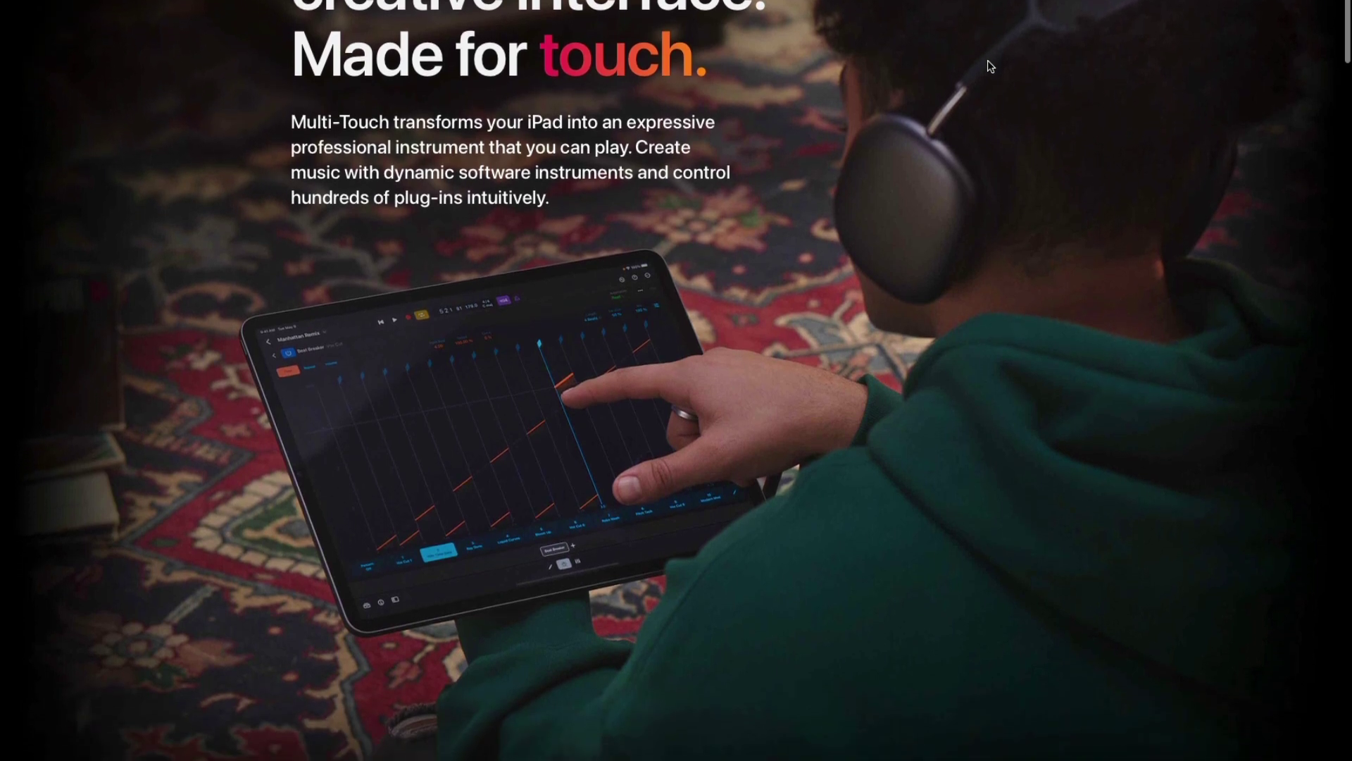
scroll(990, 66, down, 10)
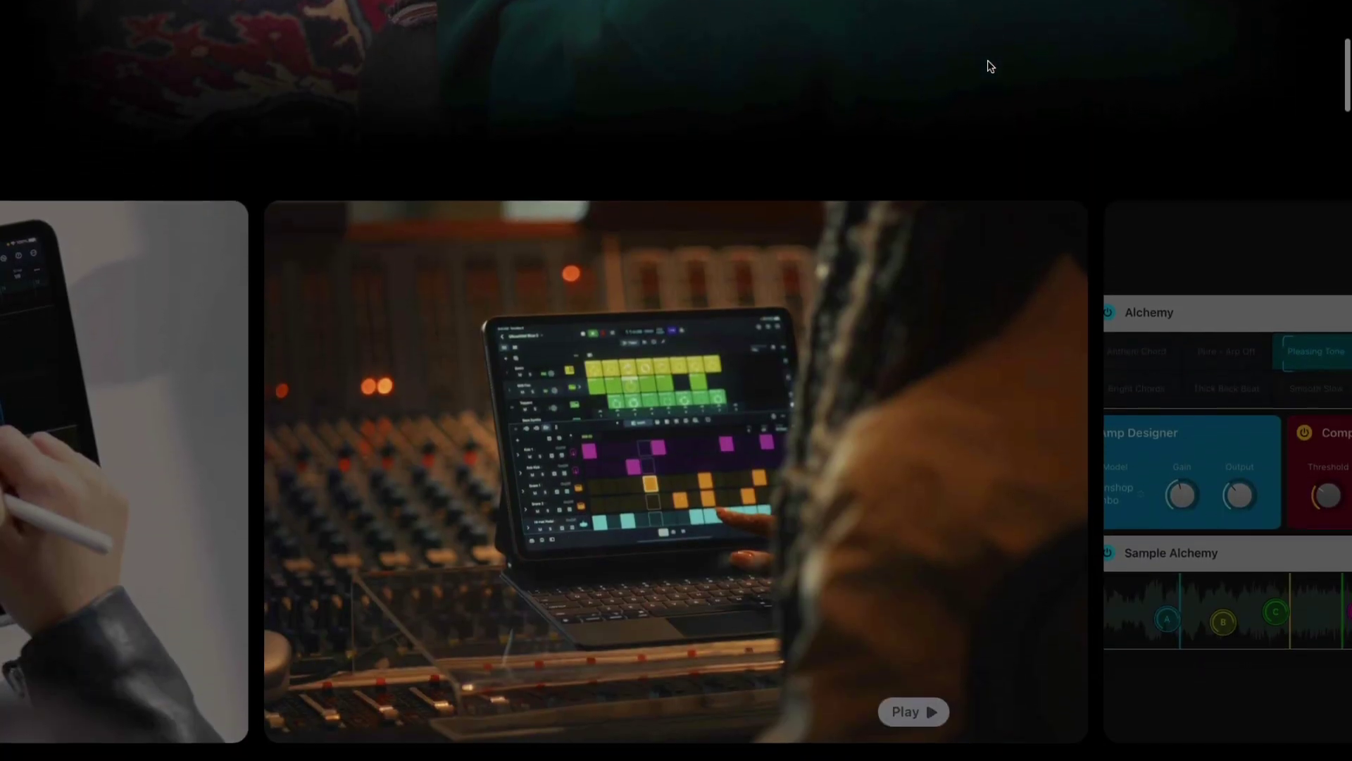
scroll(990, 66, down, 1)
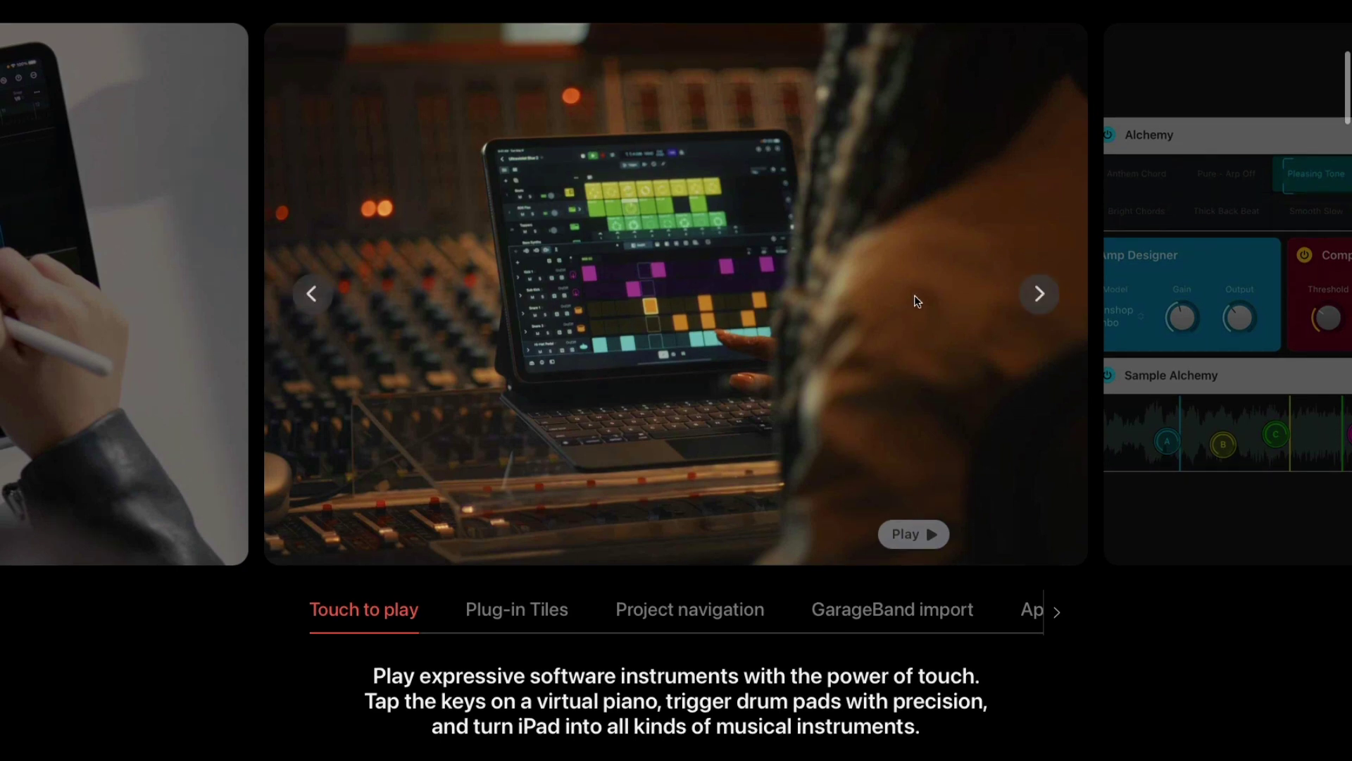
click(565, 612)
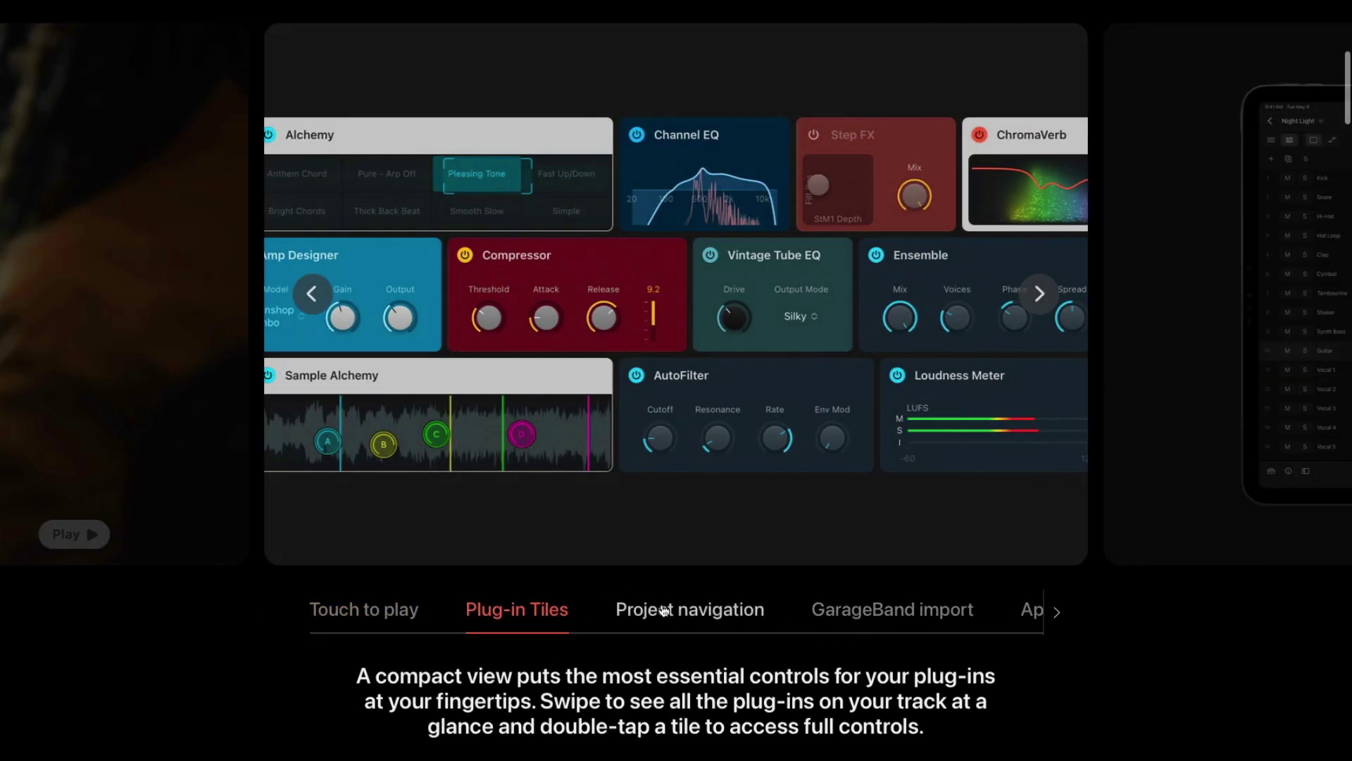
View Project navigation, GarageBand import and Apple Pencil and keyboard slides, then reach Browser
click(664, 610)
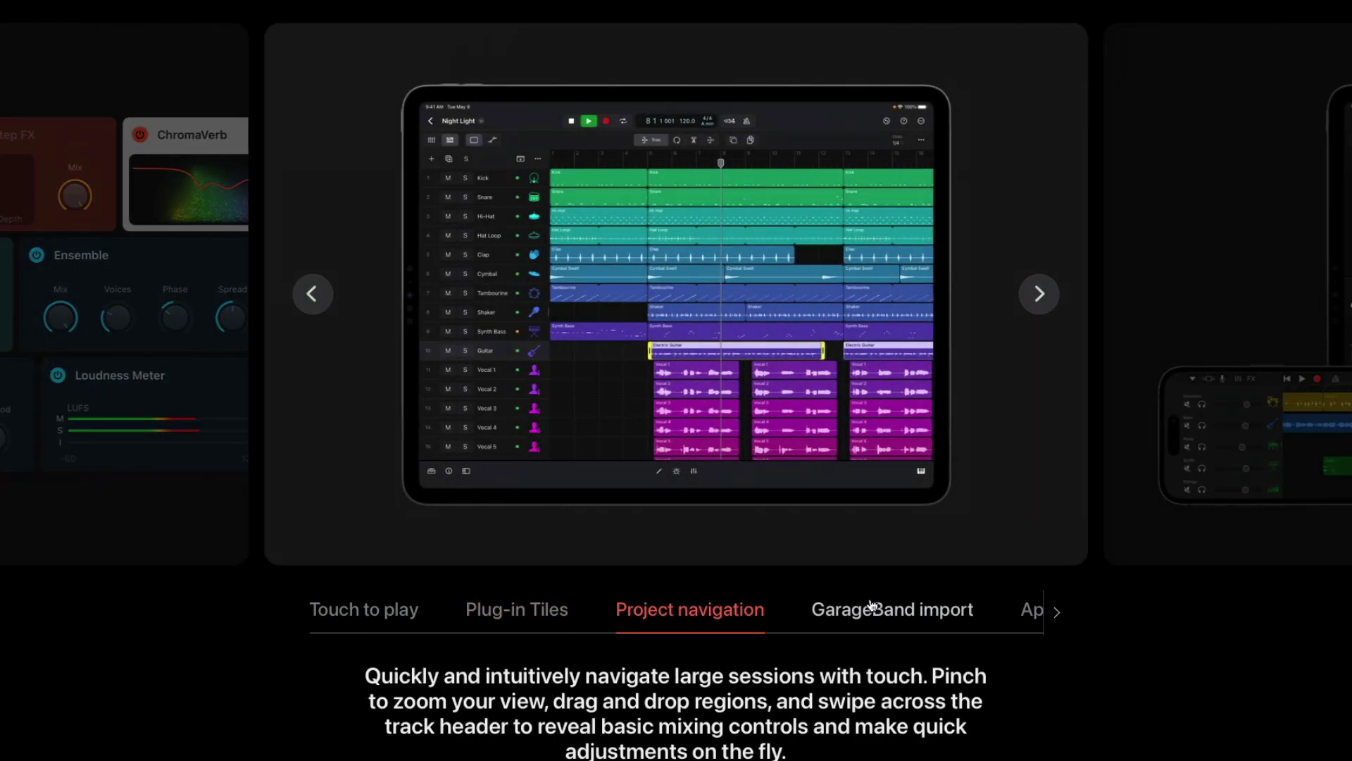
click(872, 607)
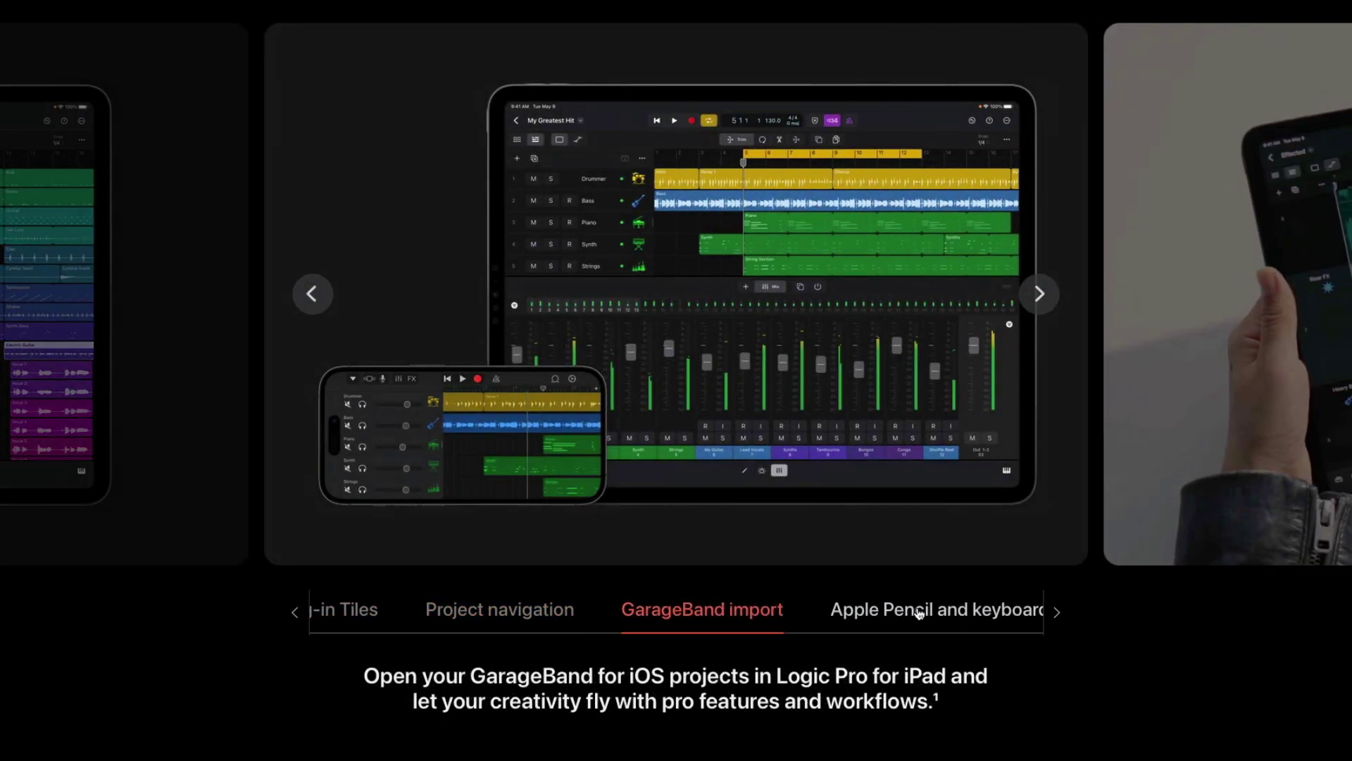
click(919, 613)
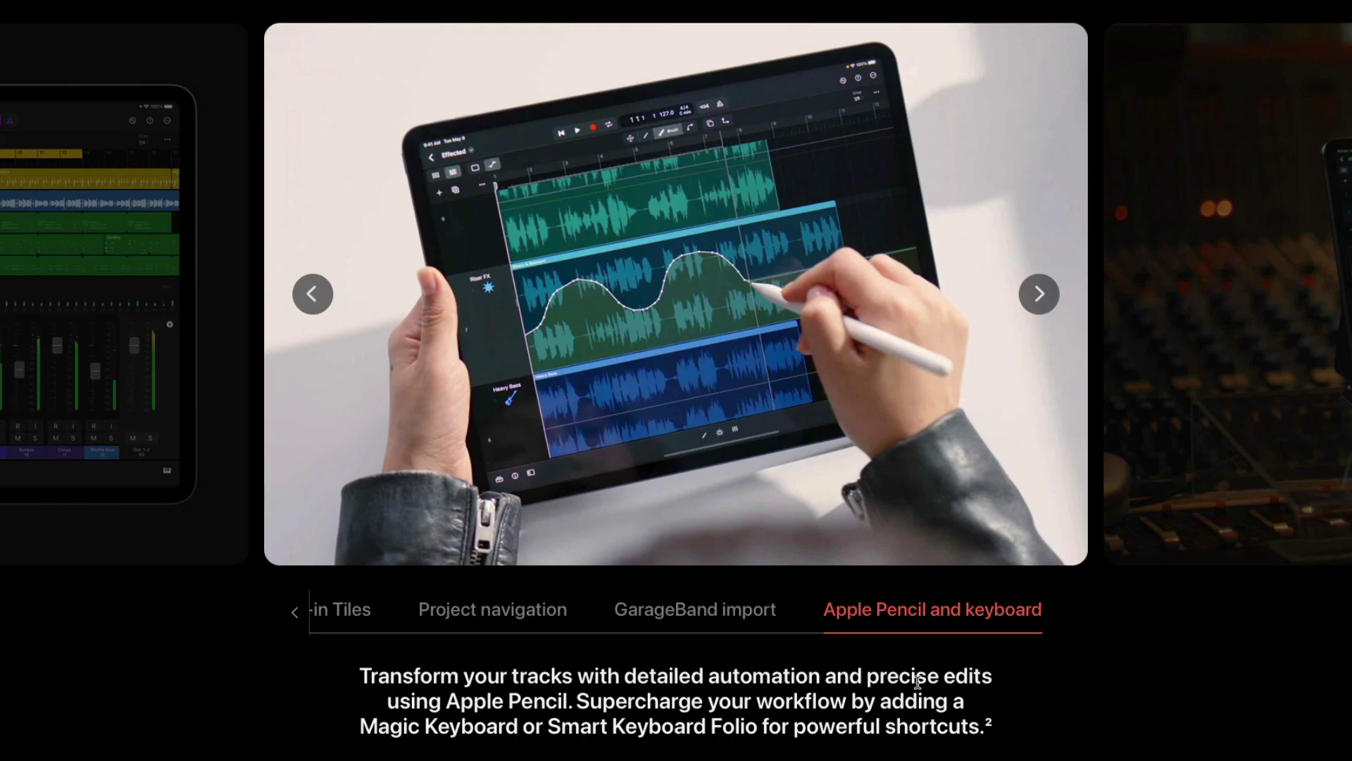
scroll(918, 681, down, 10)
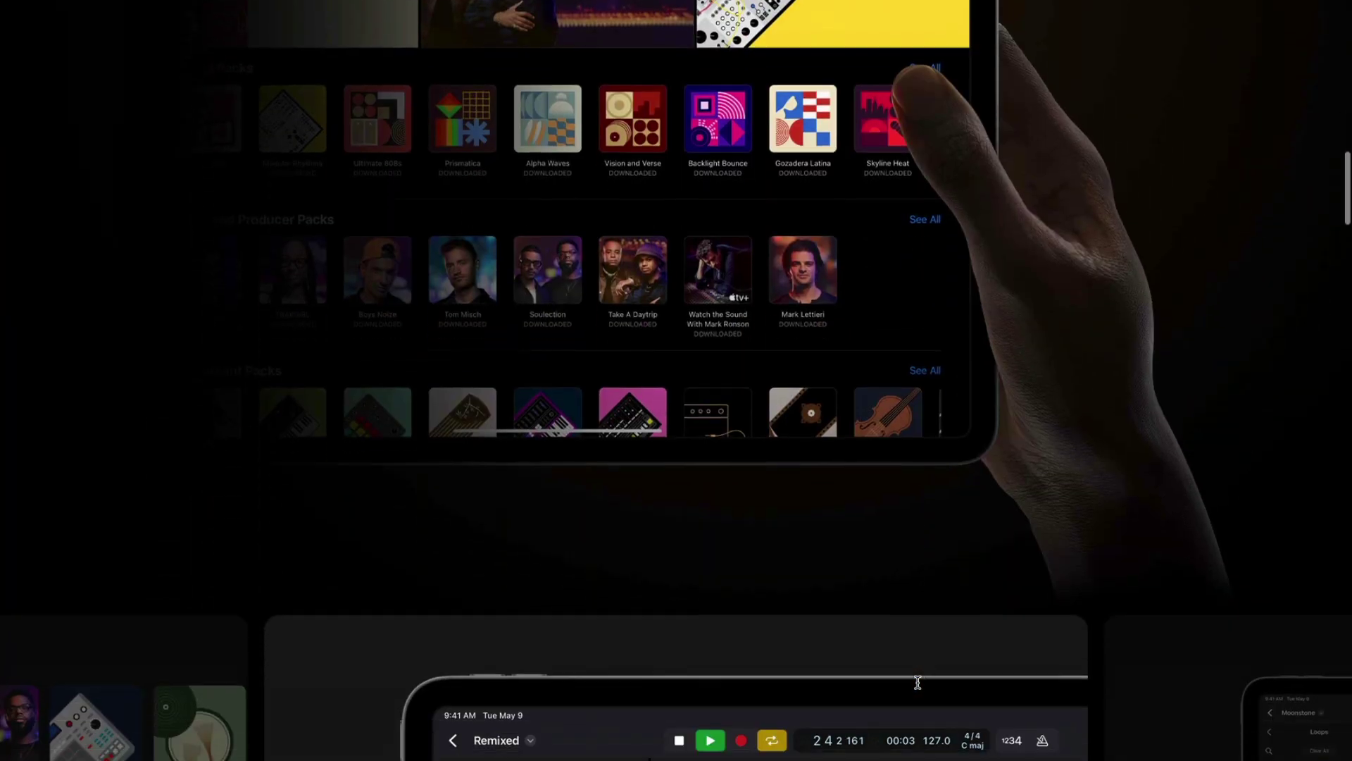
scroll(918, 682, down, 8)
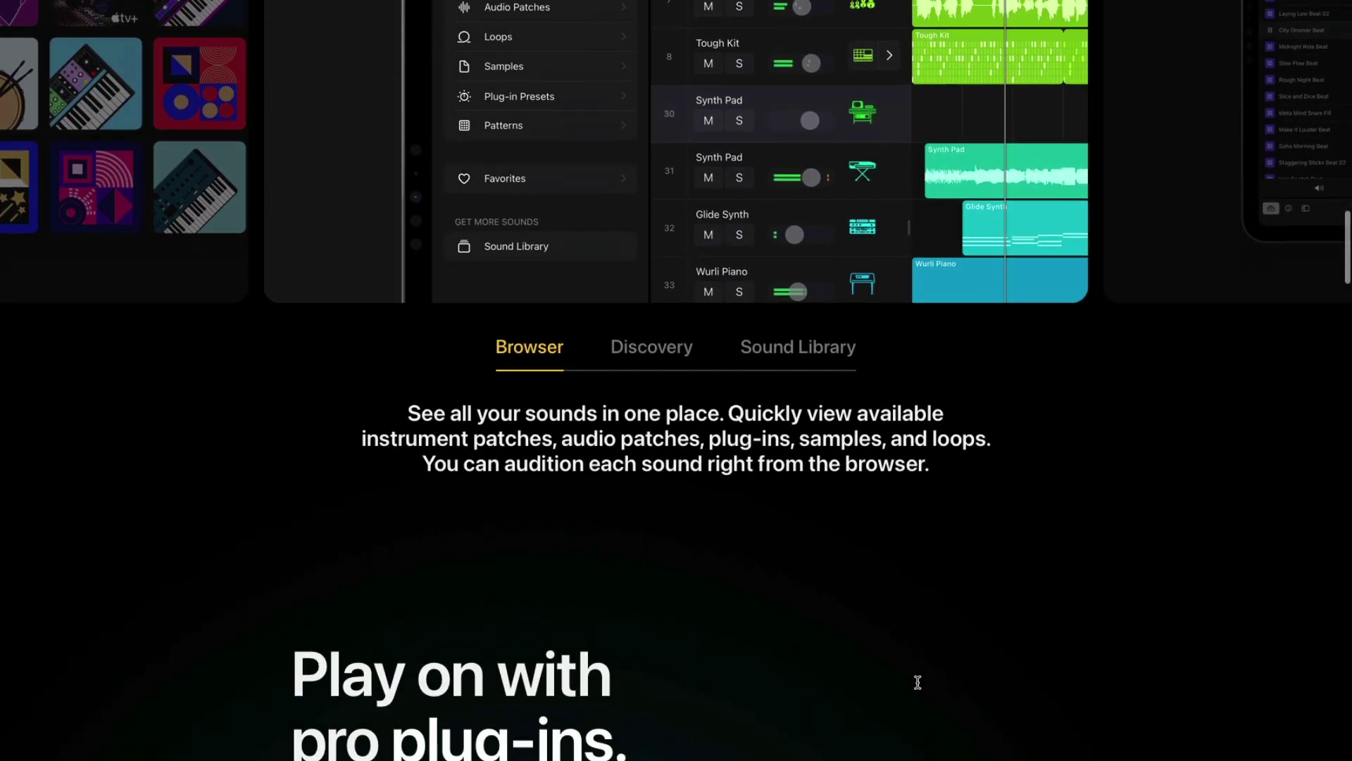